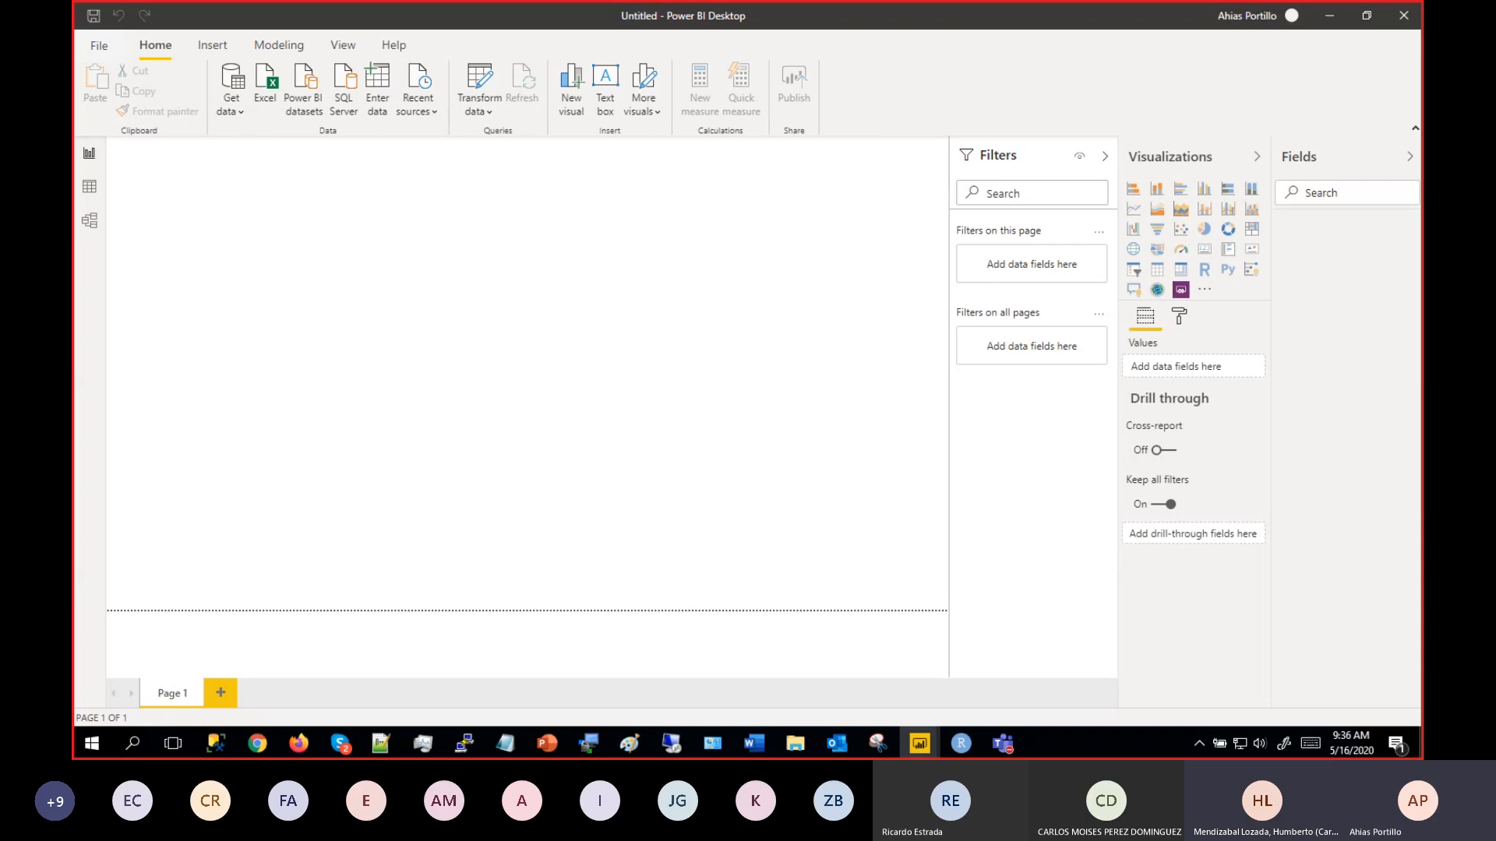
Look at the empty Data and Model views, and return to the Report view.
left_click(89, 188)
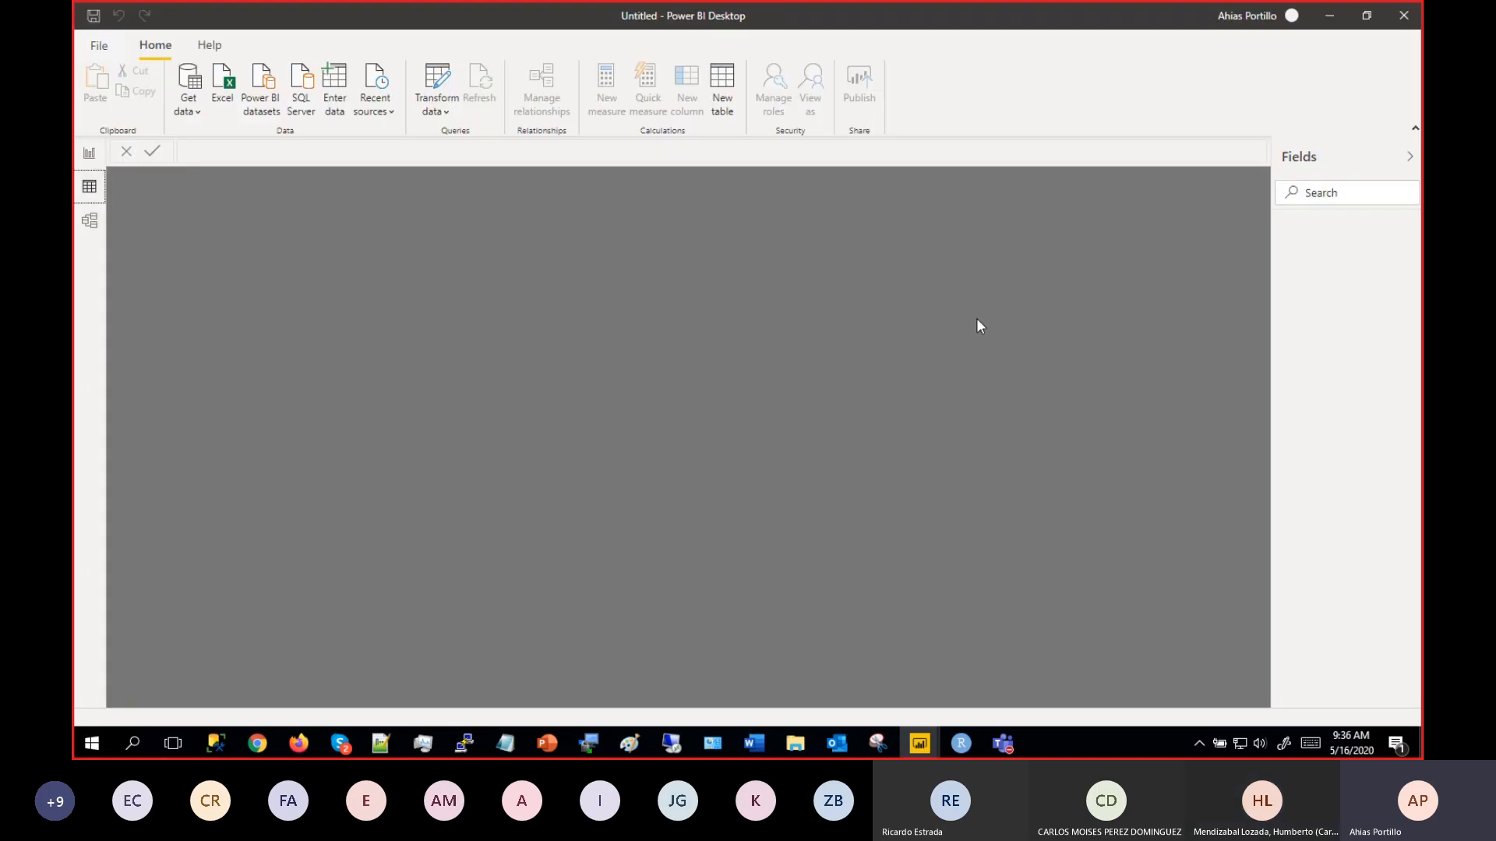
left_click(91, 222)
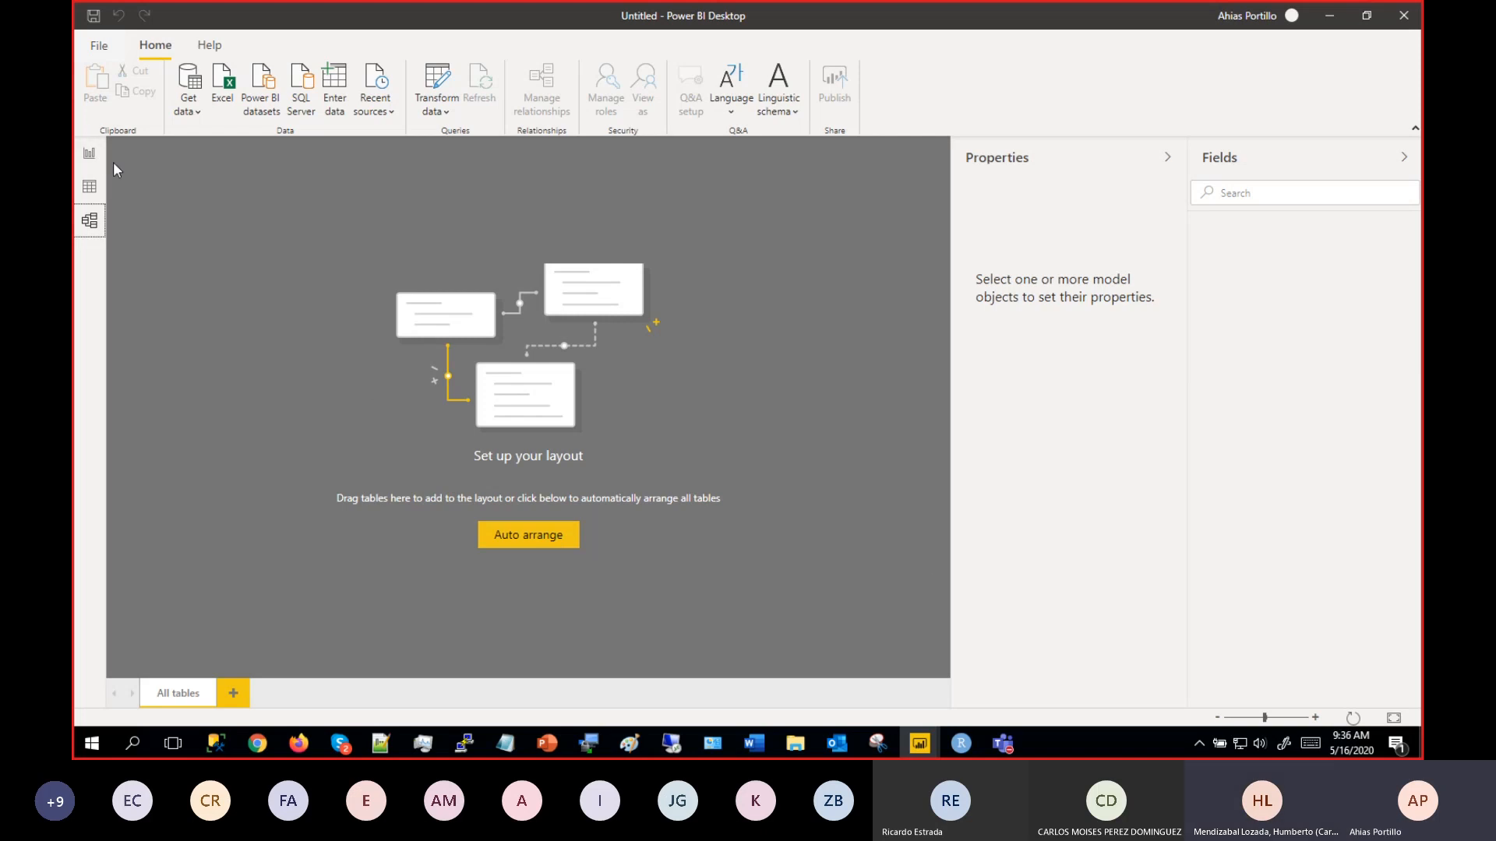
left_click(89, 153)
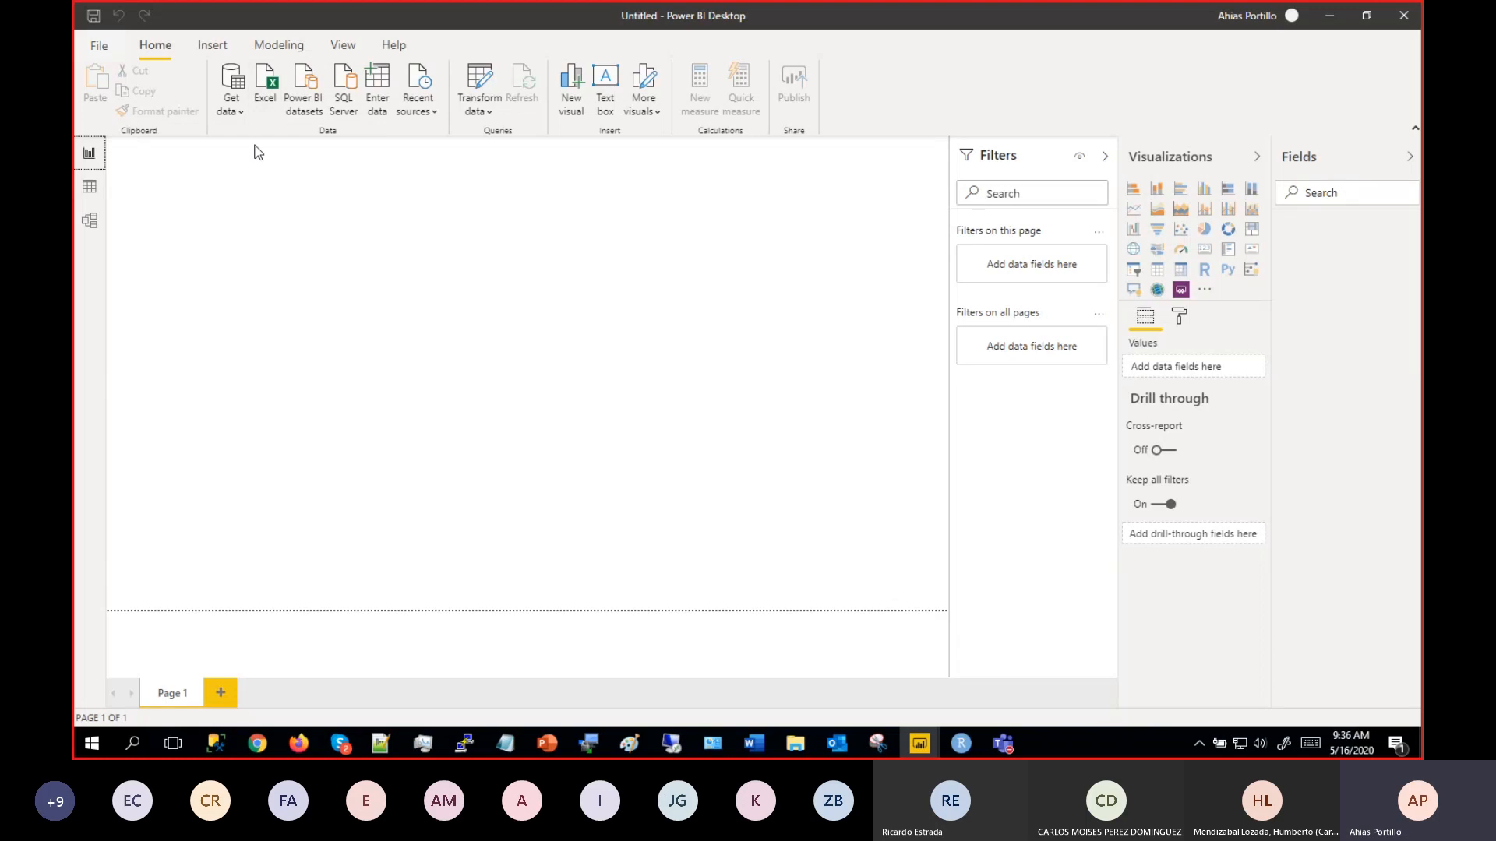
Examine the available data source connectors in the Database, Azure and Online Services categories of Get Data.
left_click(240, 115)
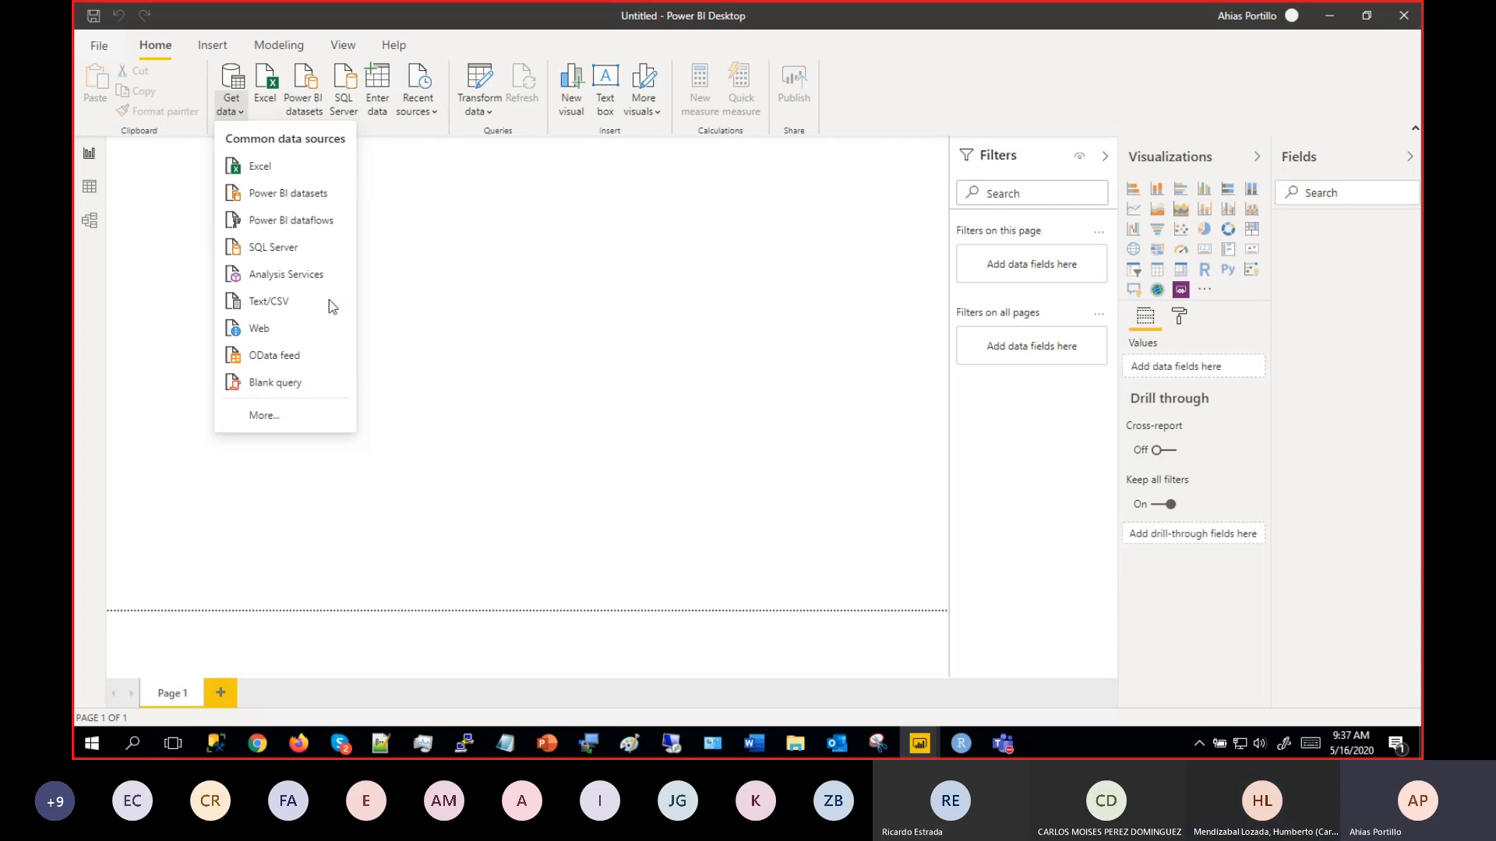
left_click(297, 413)
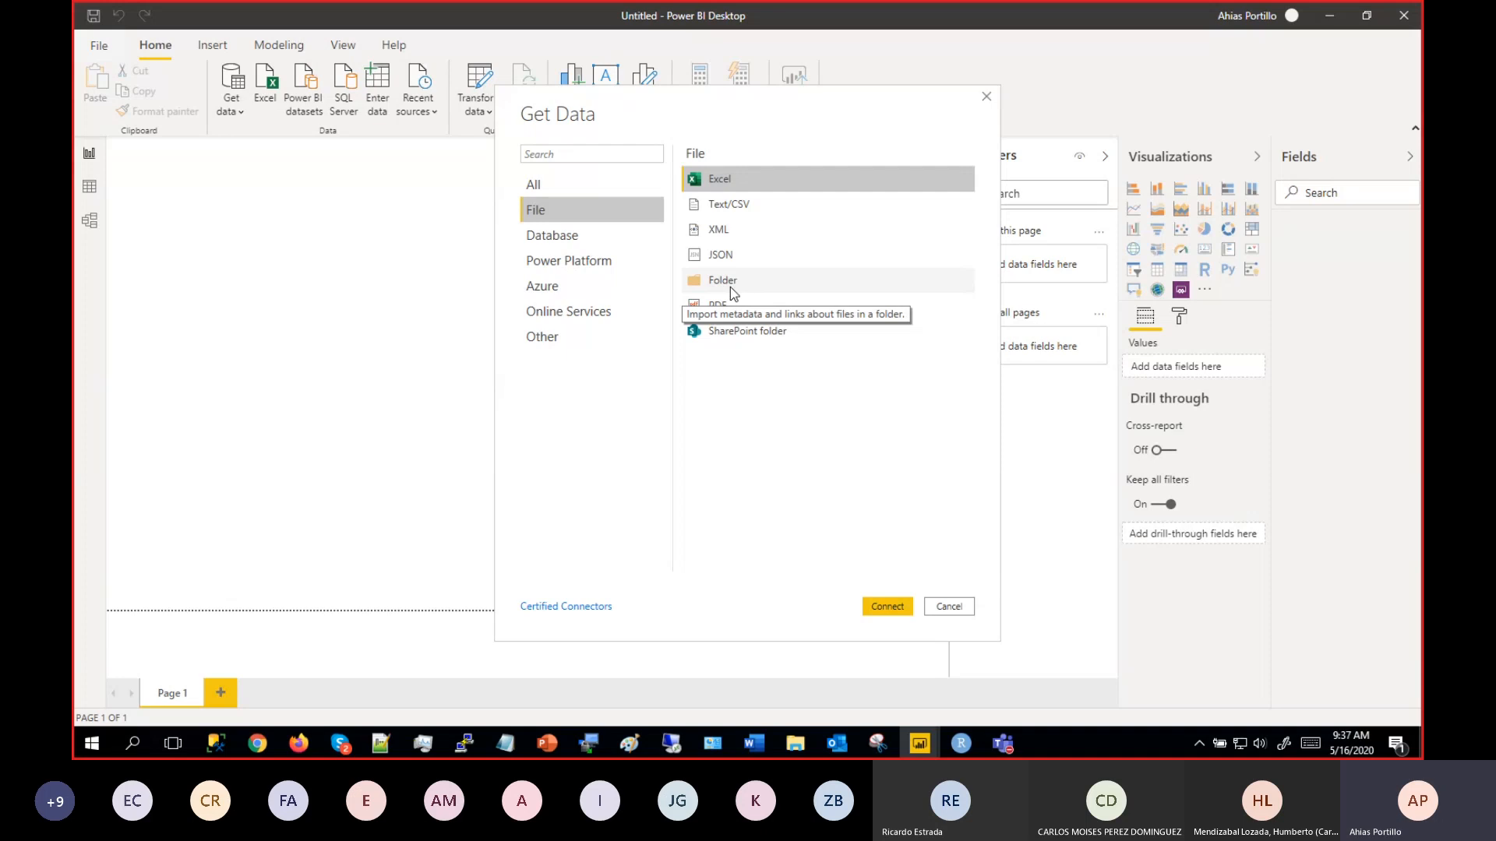
left_click(553, 241)
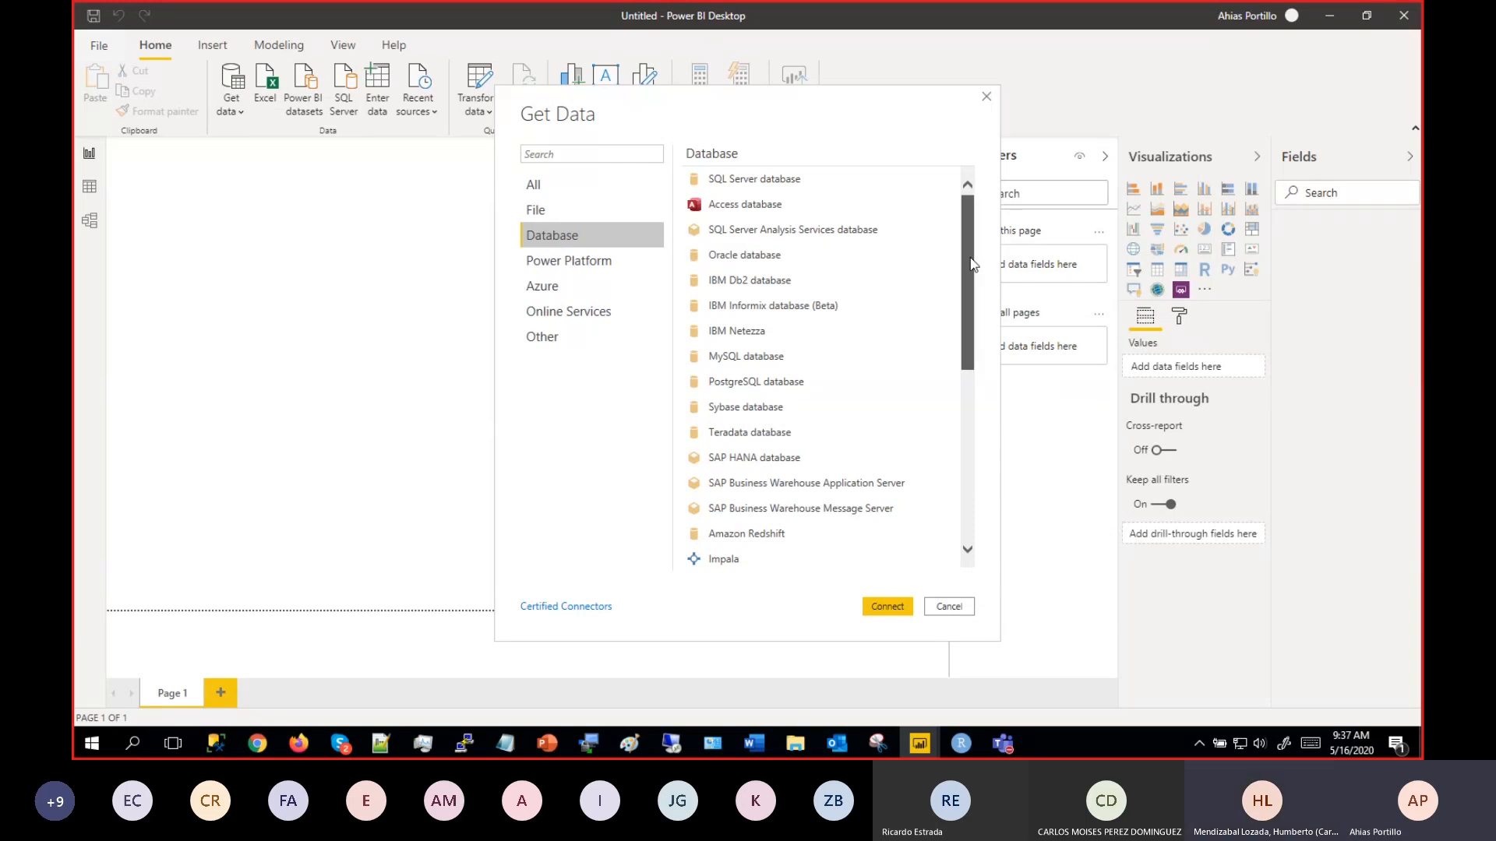
left_click_drag(972, 269, 974, 318)
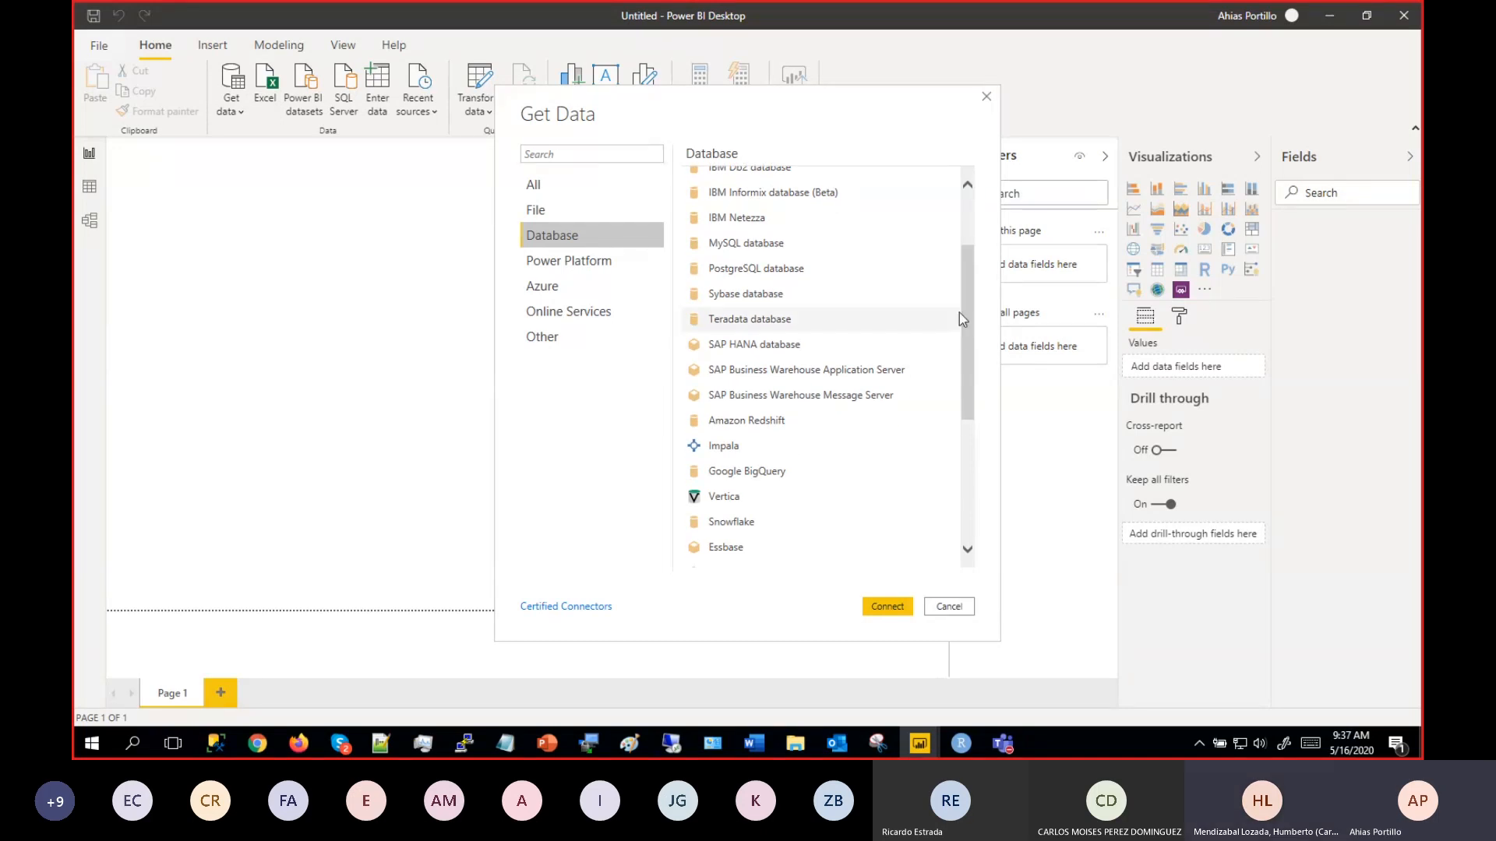
left_click(956, 325)
scroll(931, 378, "down", 3)
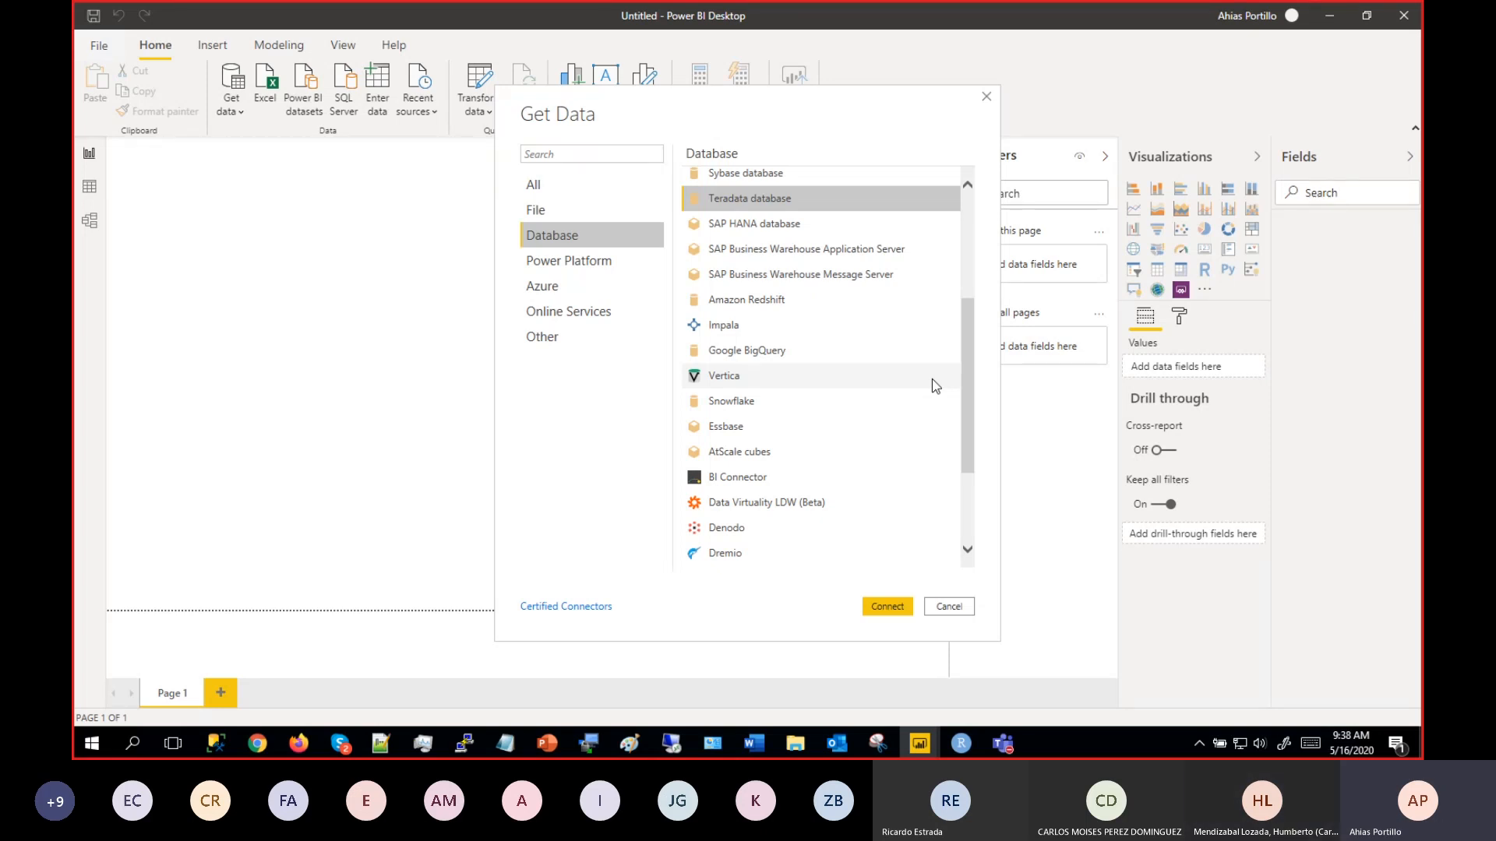
left_click(606, 265)
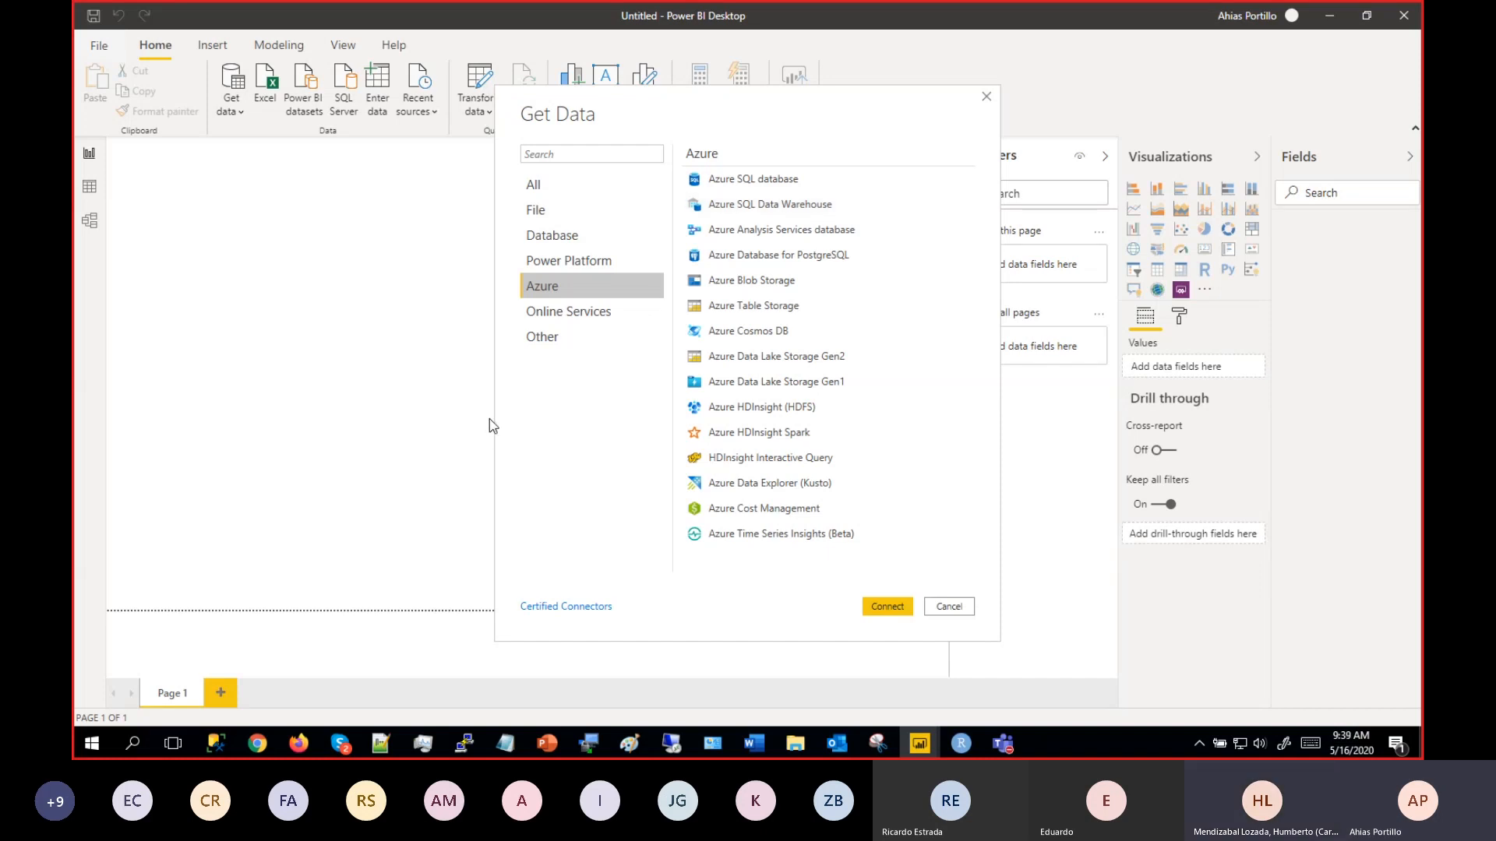
left_click(548, 315)
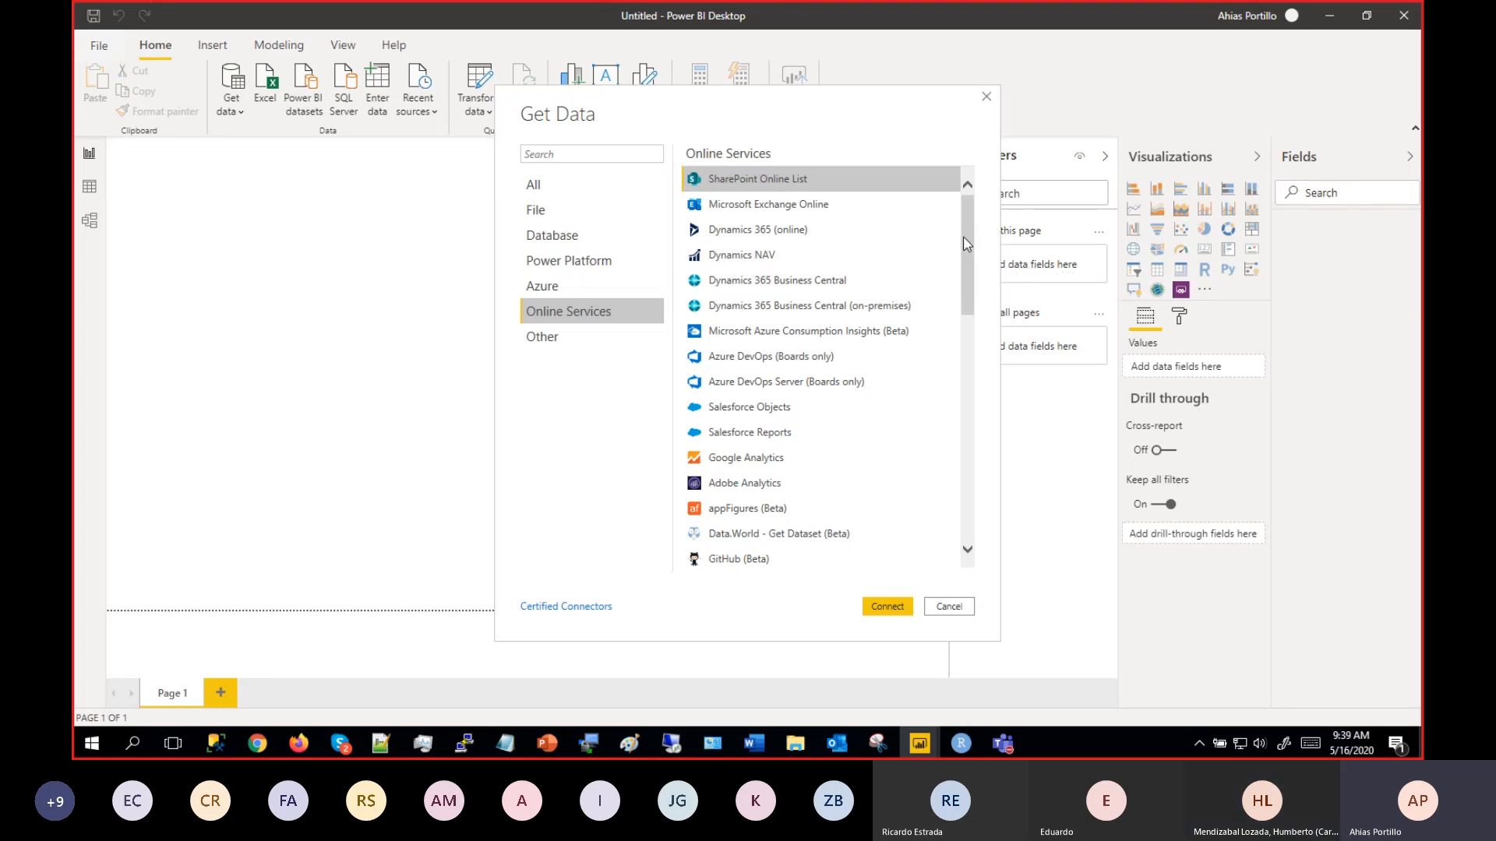
left_click_drag(964, 240, 966, 479)
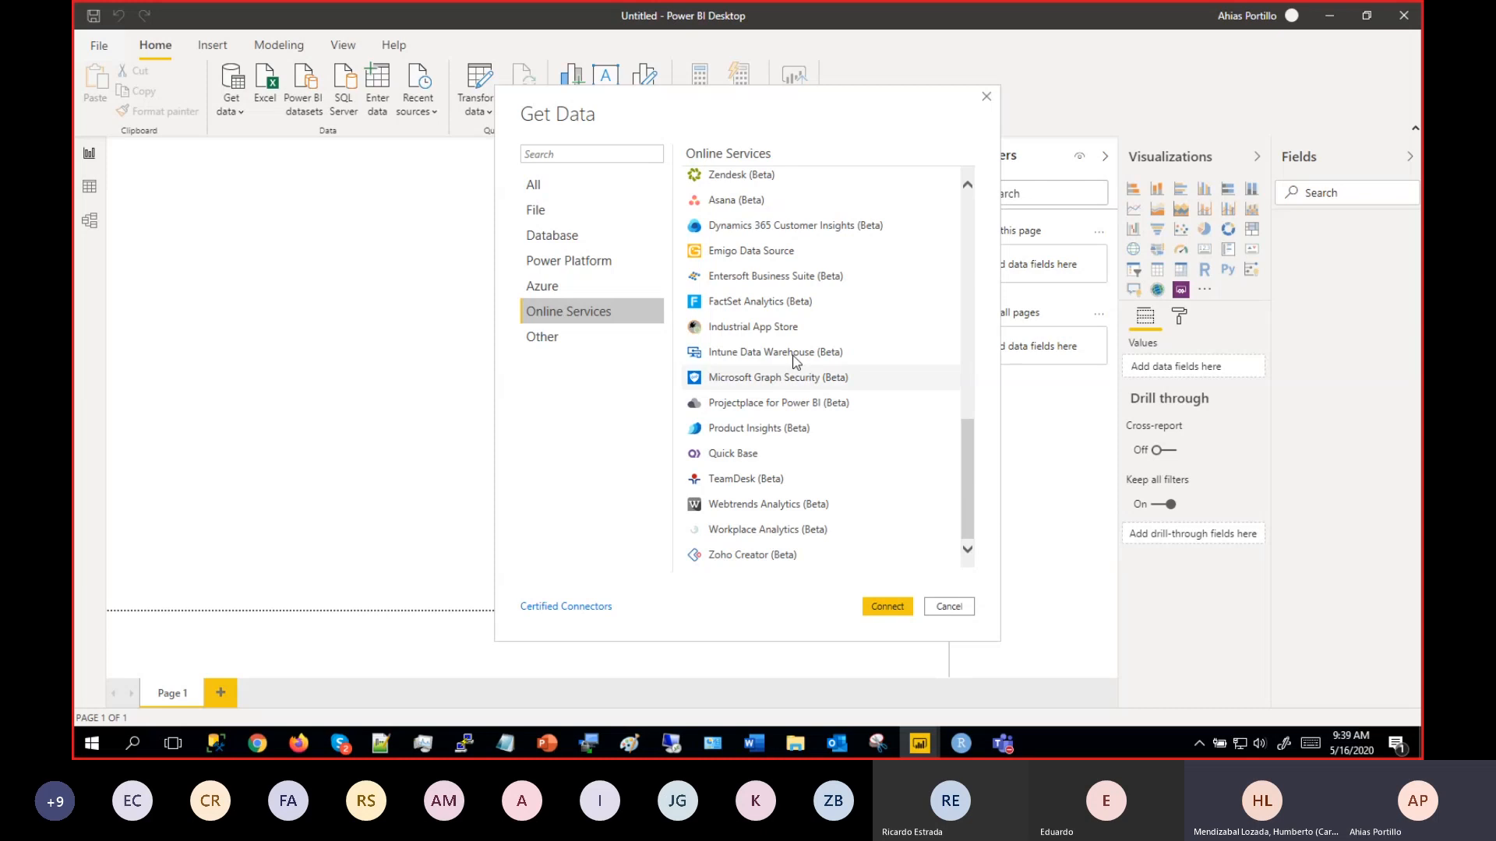
Connect to the SQL Server database server .\sql2019 in Import mode, leaving the database name blank.
left_click(575, 242)
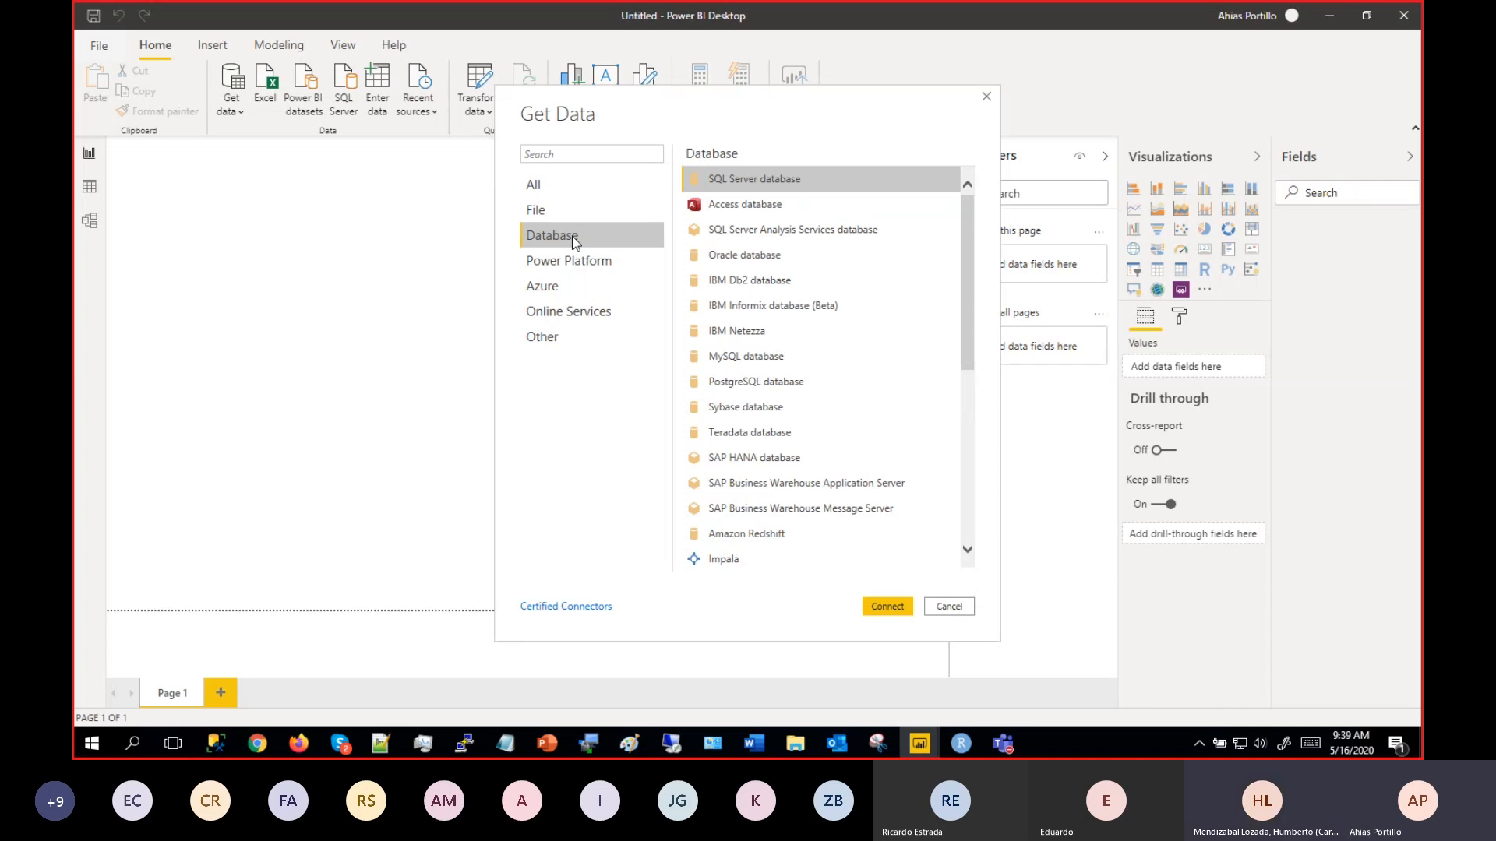
left_click(886, 607)
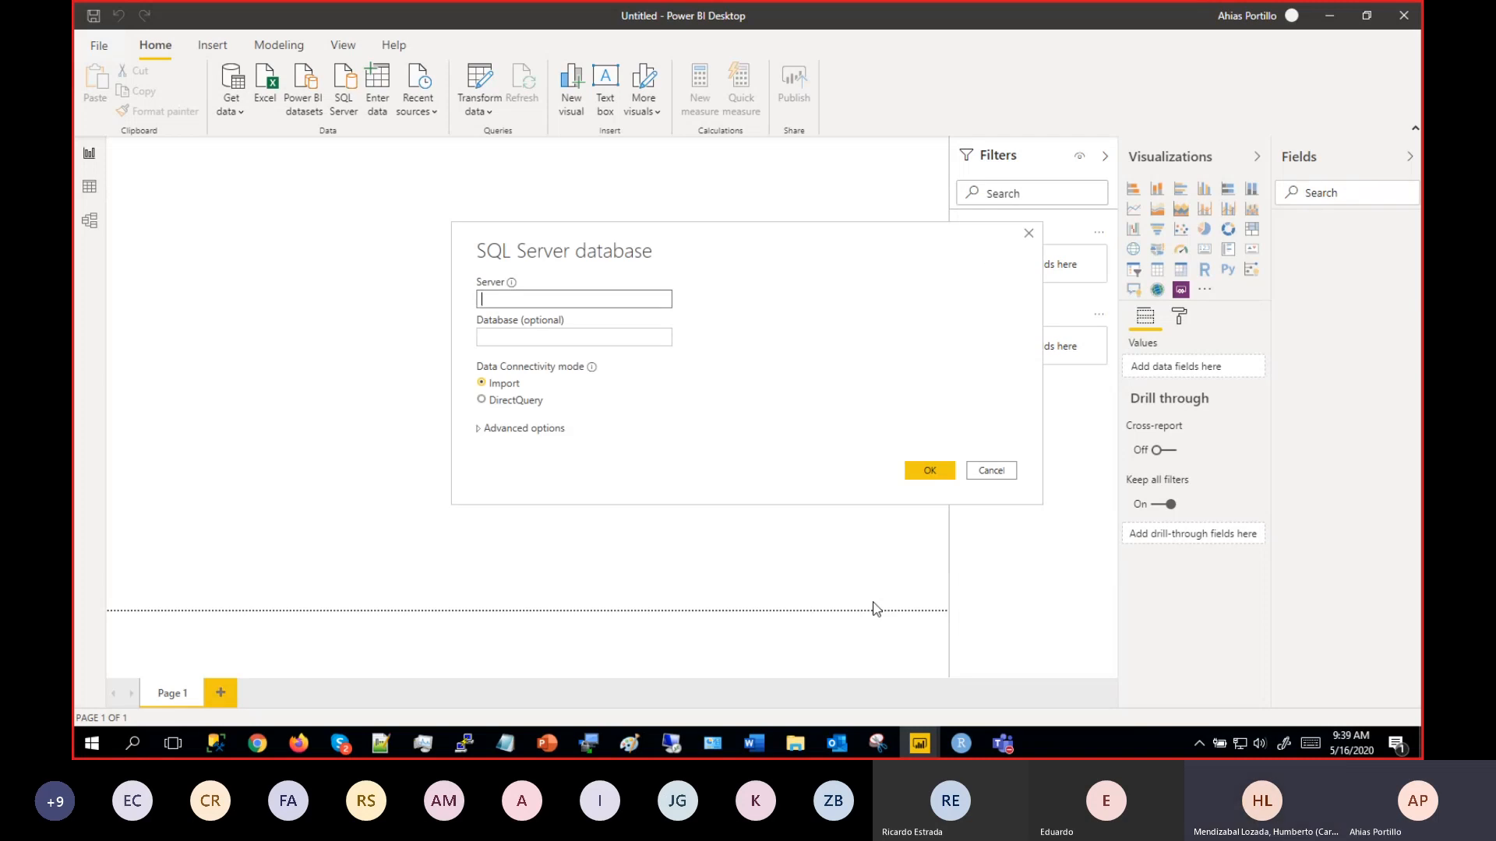
type(".\\sql")
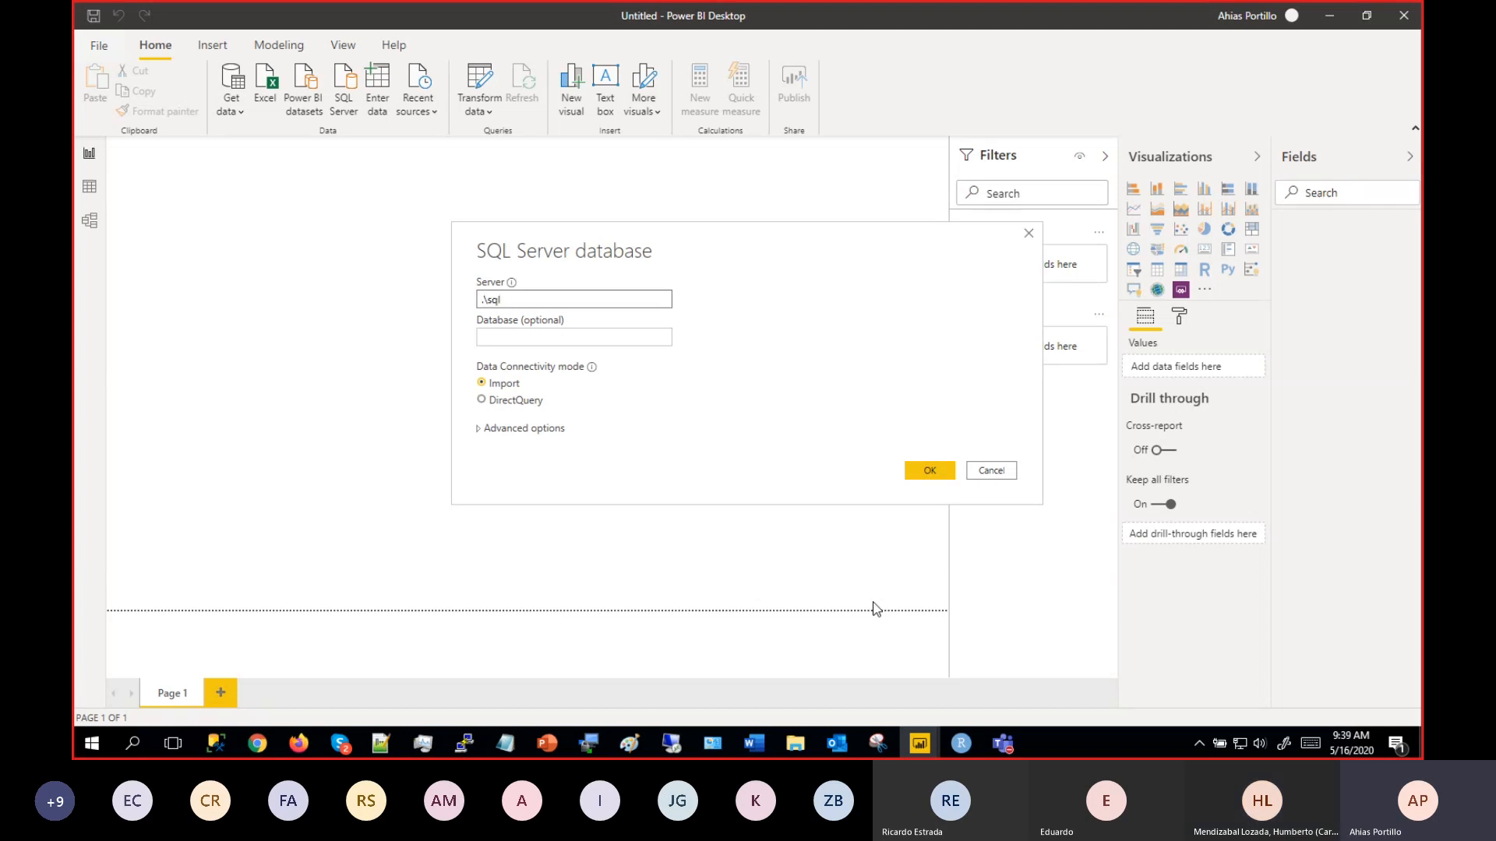
type("2019")
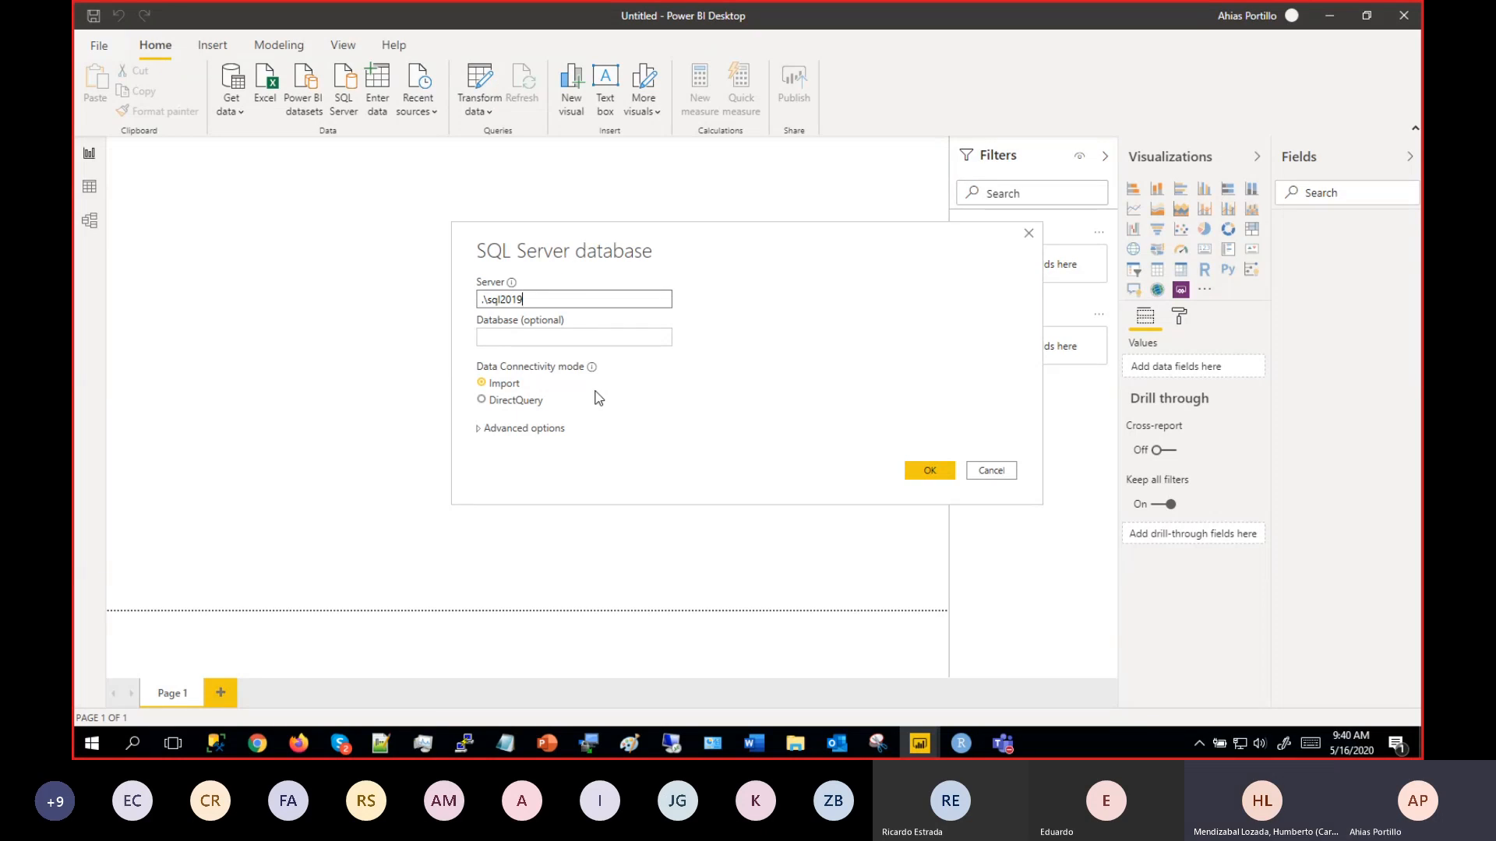
left_click(935, 470)
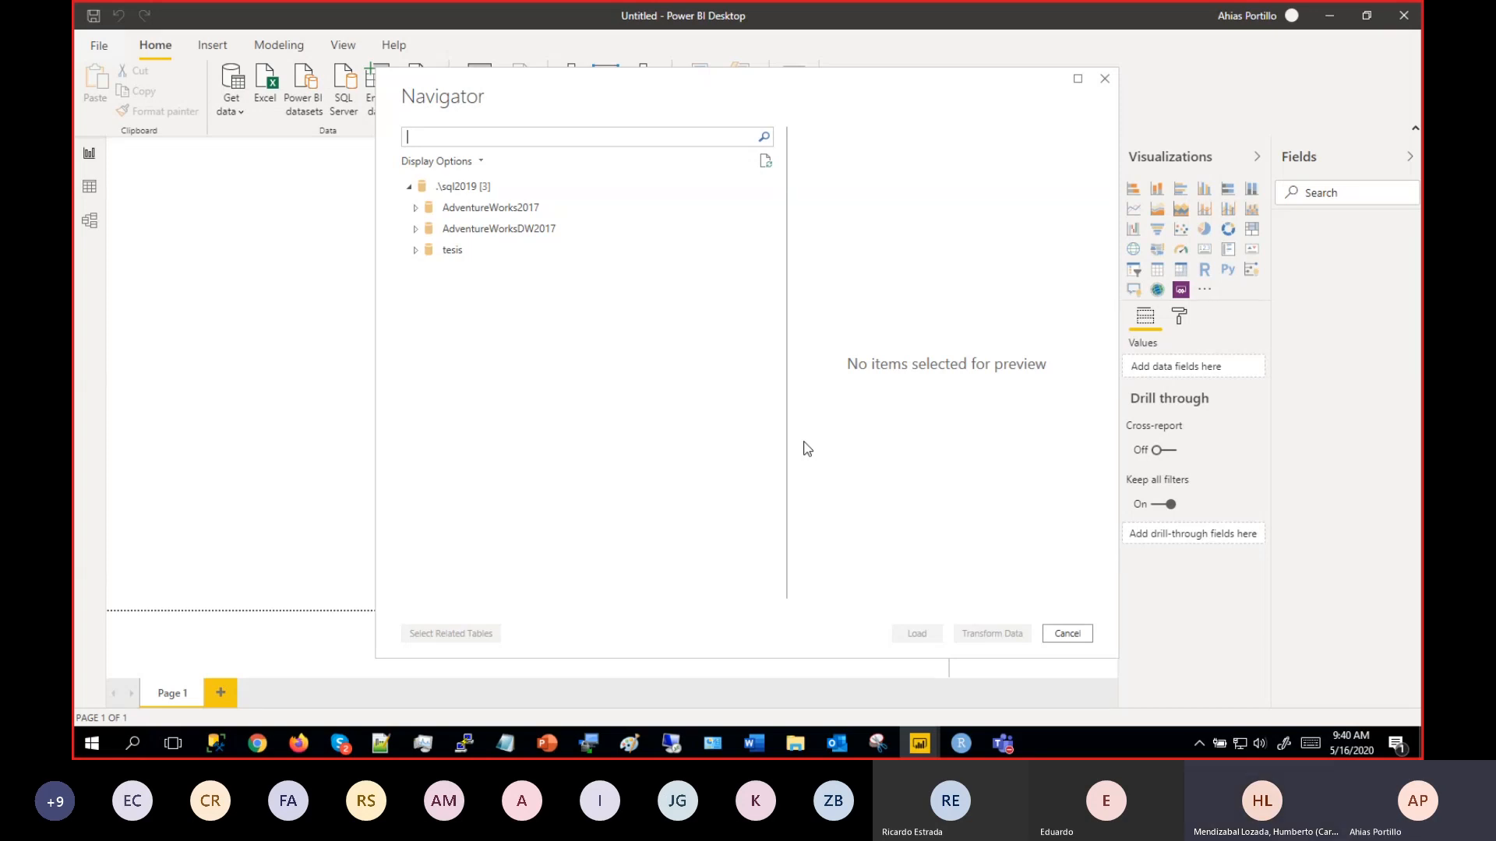
Expand the AdventureWorksDW2017 database and mark the FactInternetSales table for import.
left_click(512, 229)
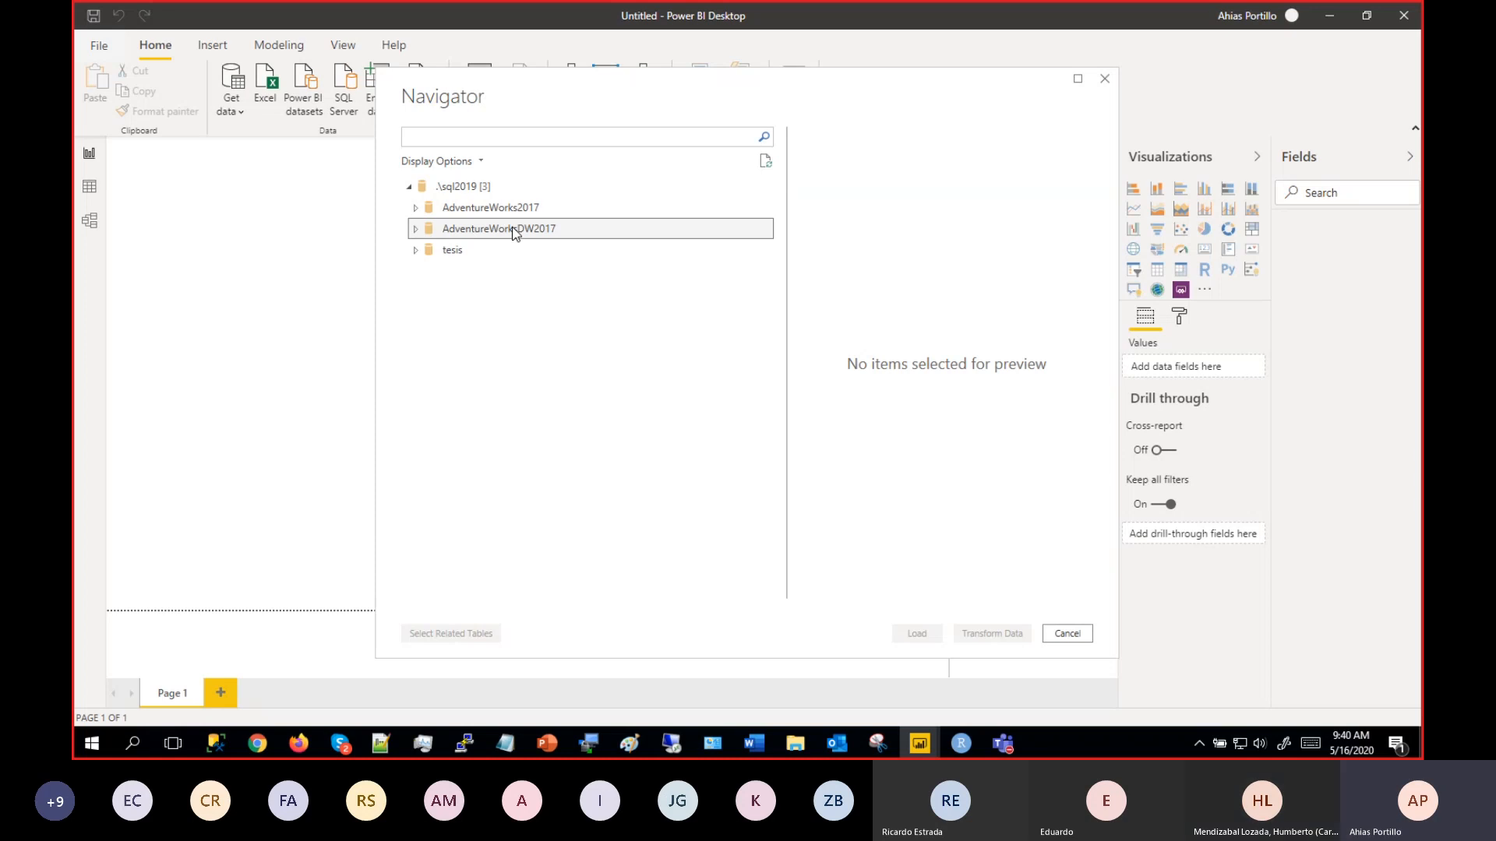
left_click(415, 229)
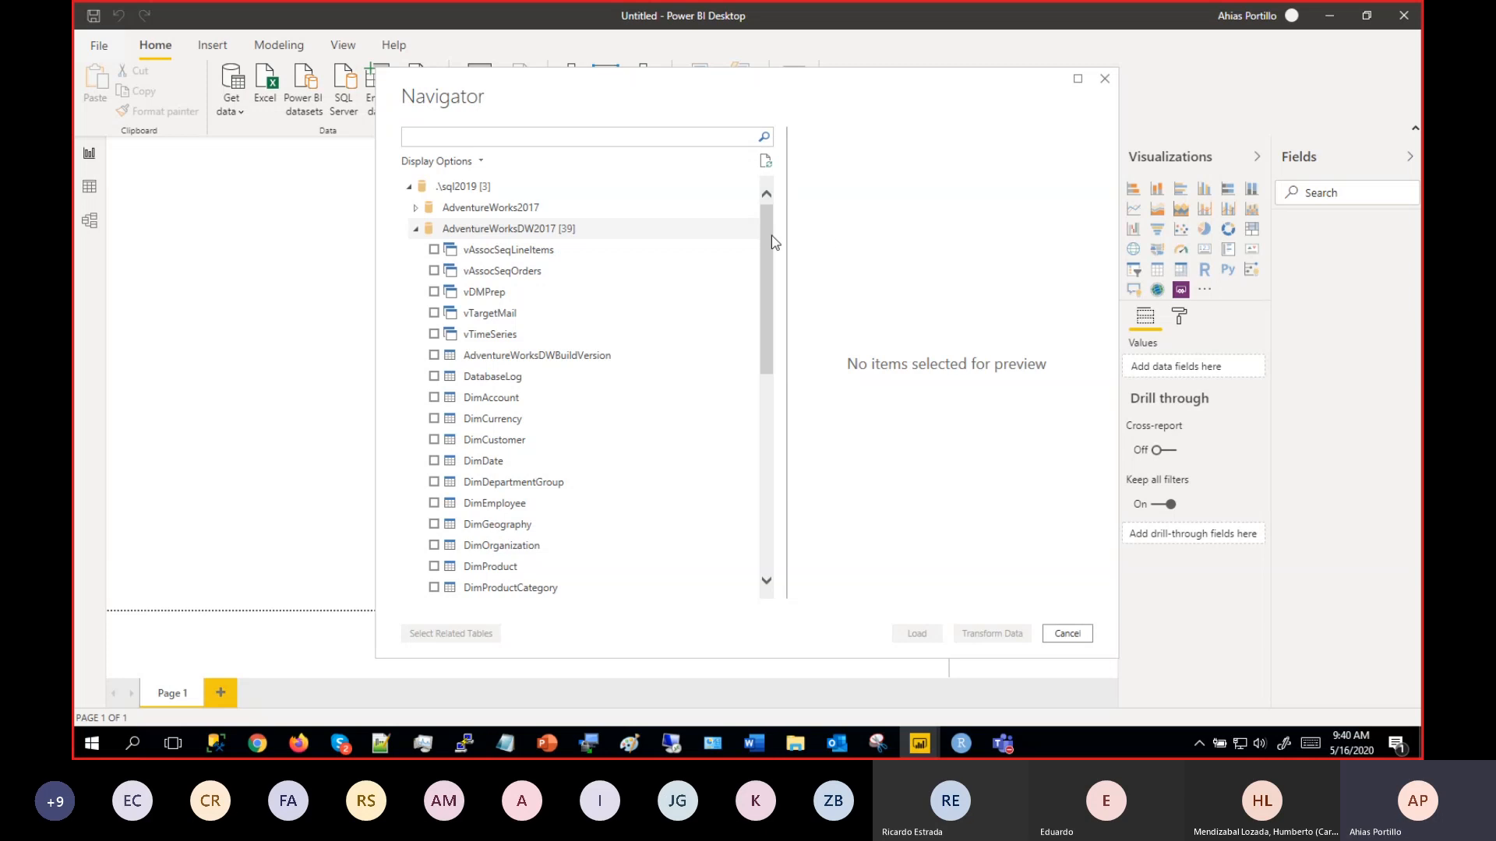
mouse_move(769, 244)
left_mouse_down()
mouse_move(769, 274)
mouse_move(771, 248)
left_mouse_up()
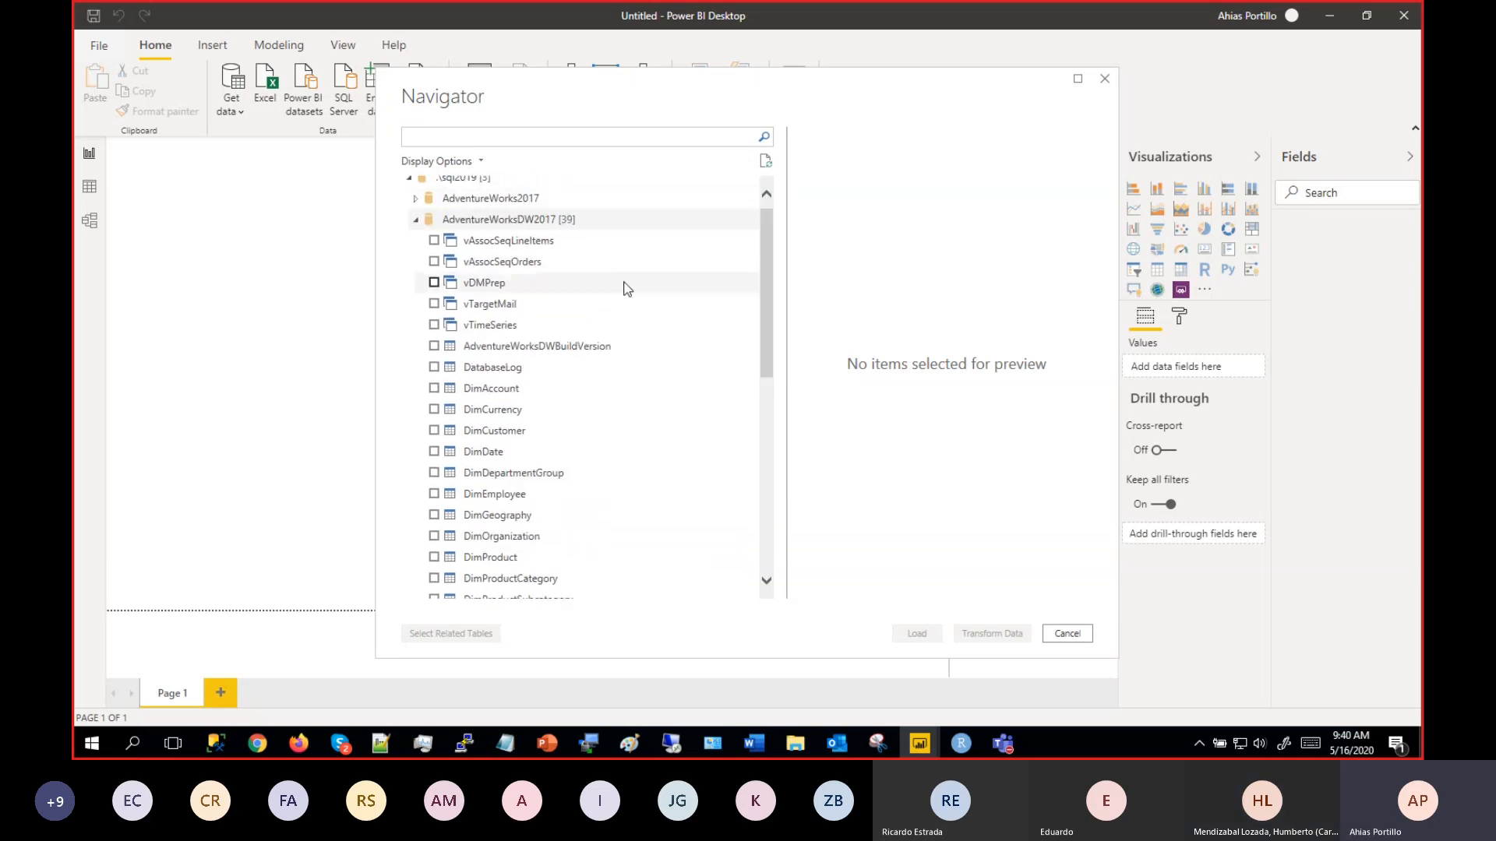
left_click_drag(768, 232, 767, 441)
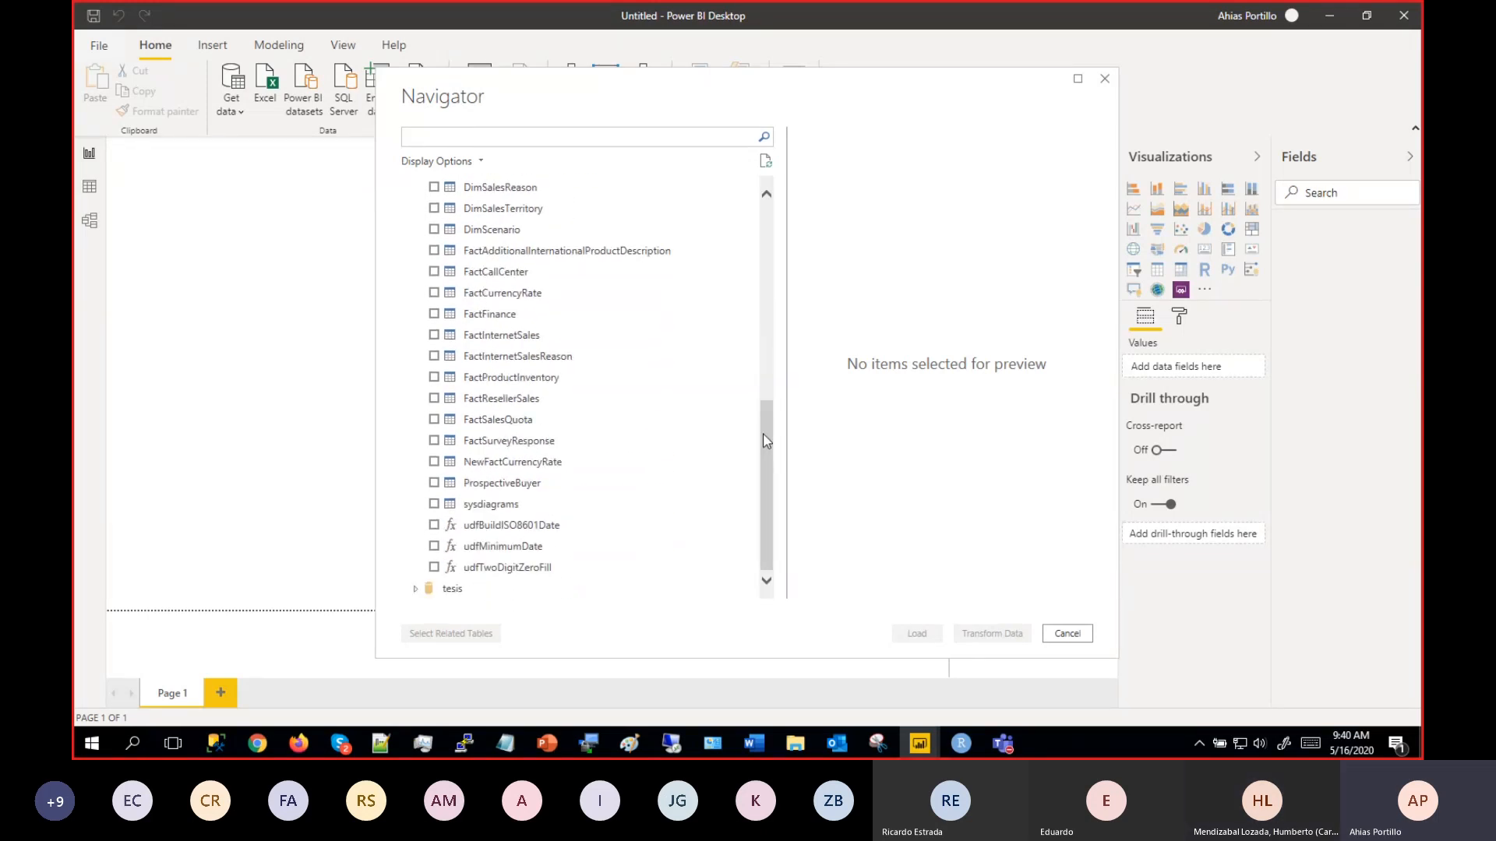
left_click(434, 337)
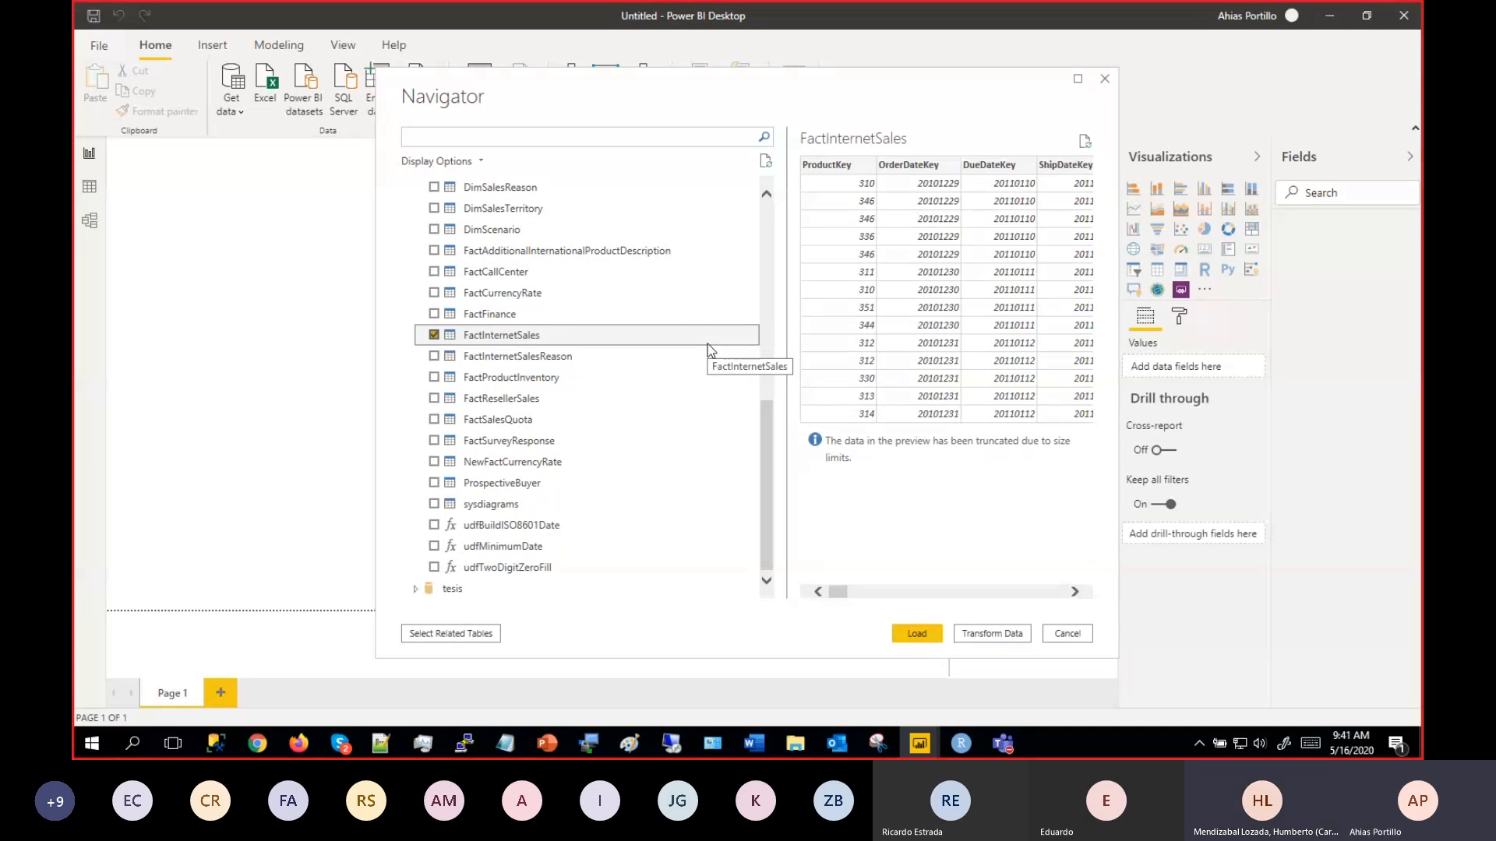
Add all tables related to FactInternetSales to the import selection.
left_click(452, 634)
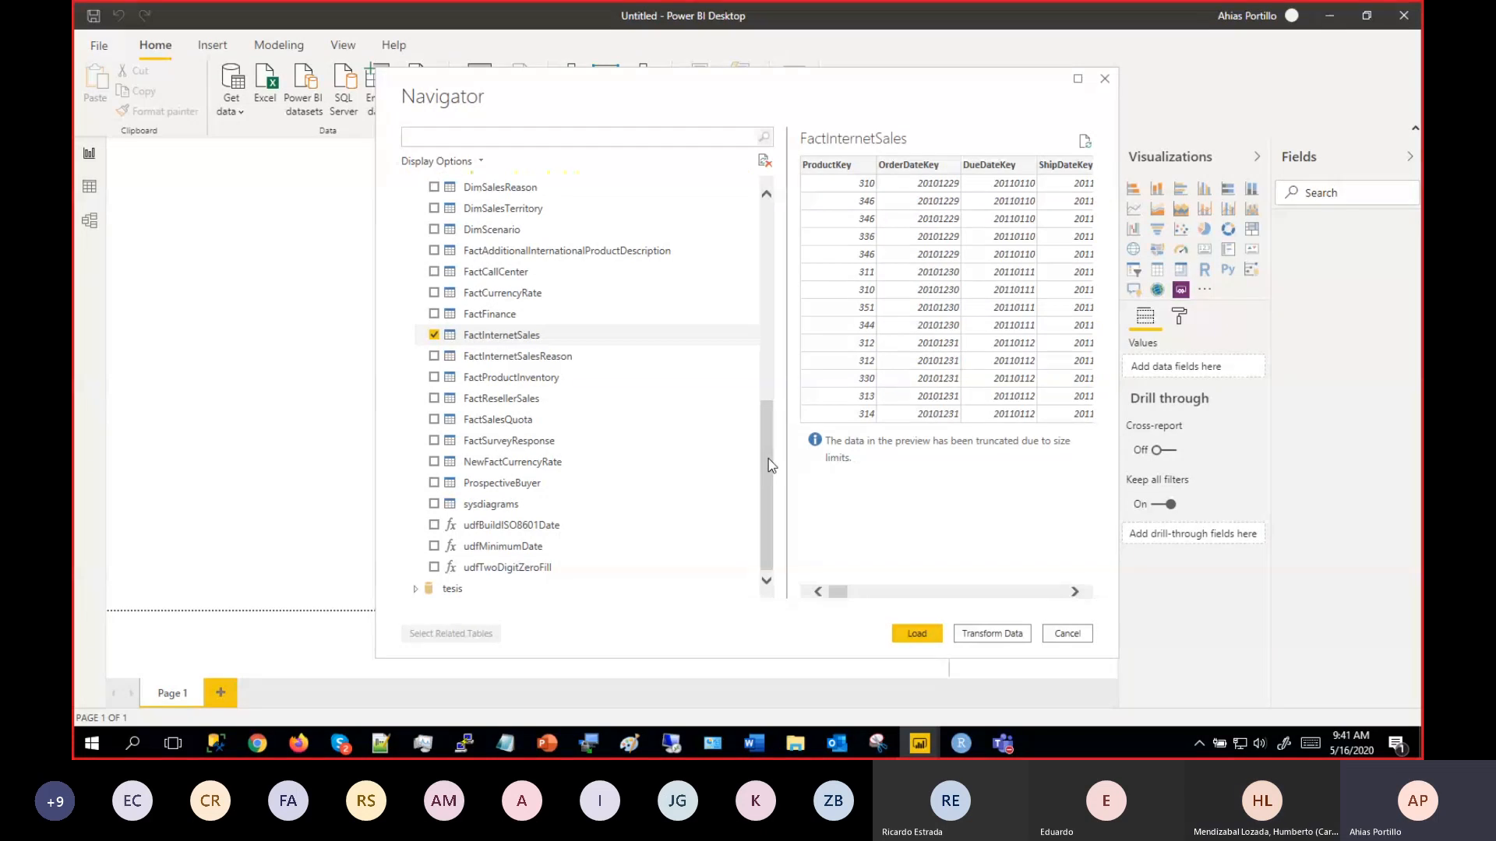
left_click_drag(767, 466, 768, 373)
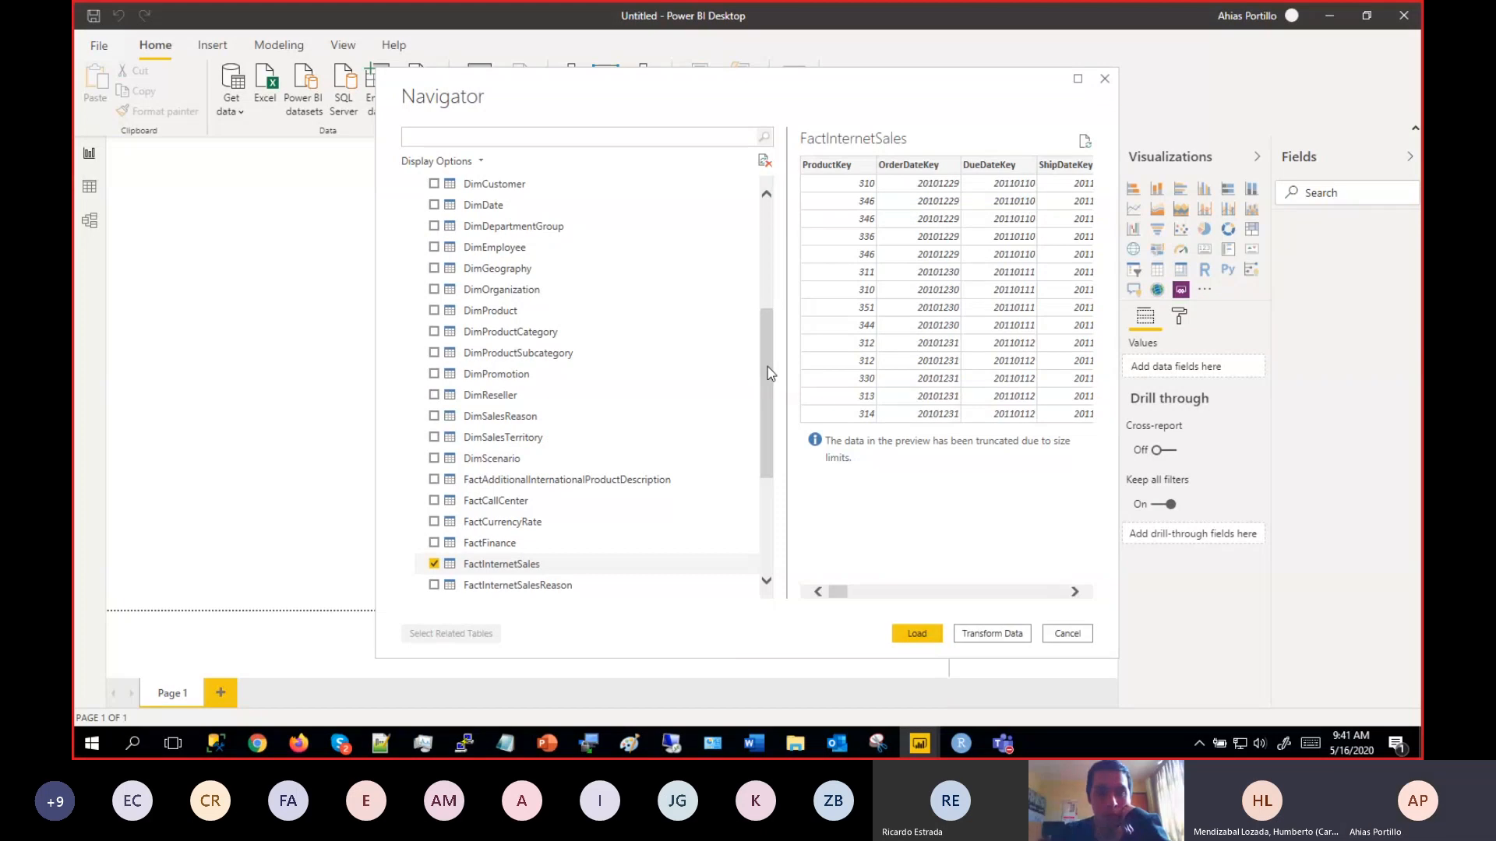
left_click_drag(768, 373, 776, 407)
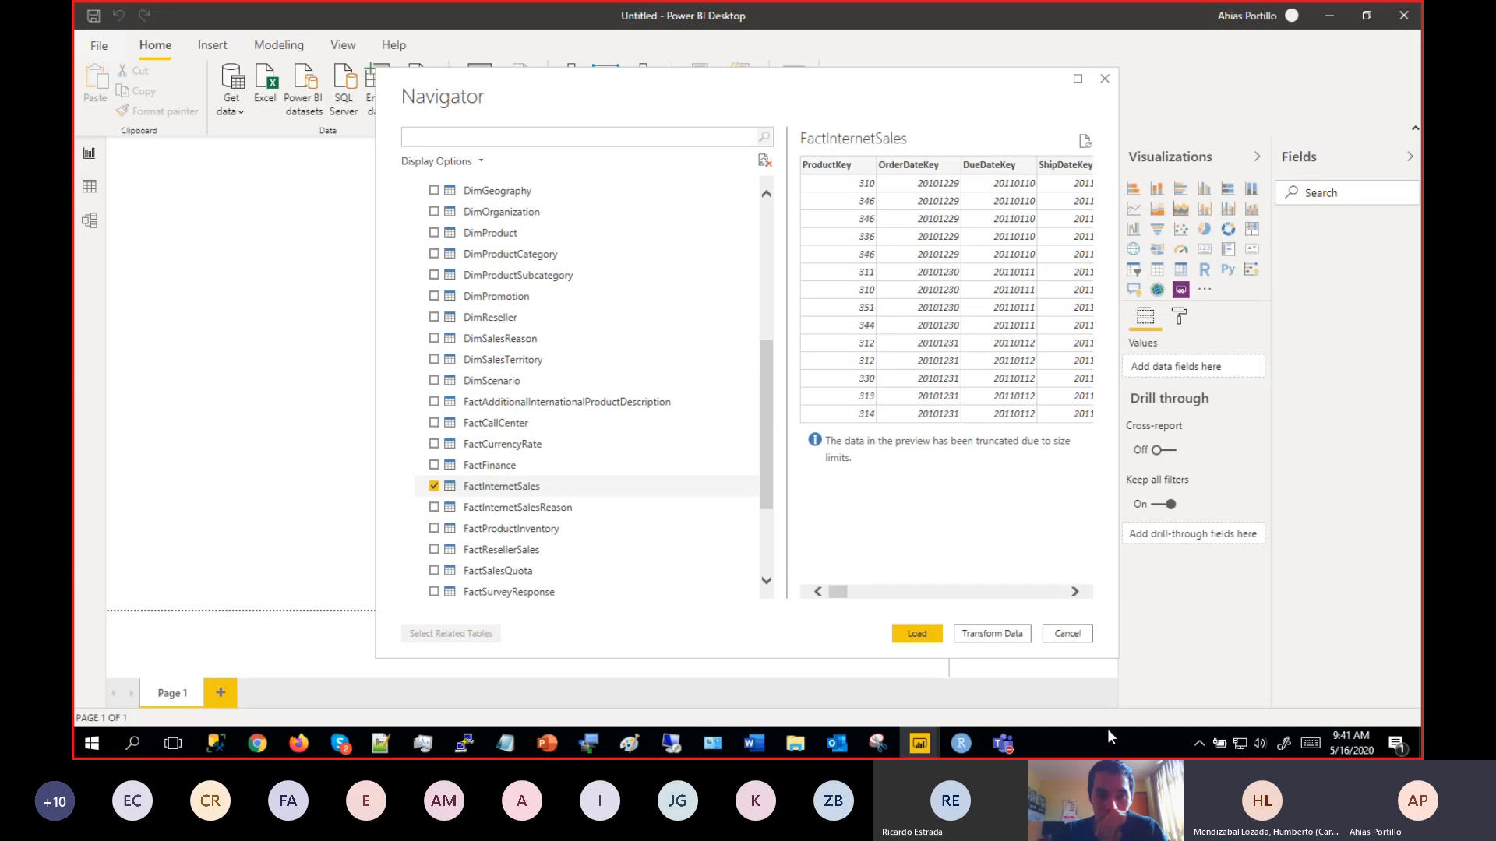
Check the computer's memory and CPU usage in Task Manager, and minimize it.
right_click(1089, 742)
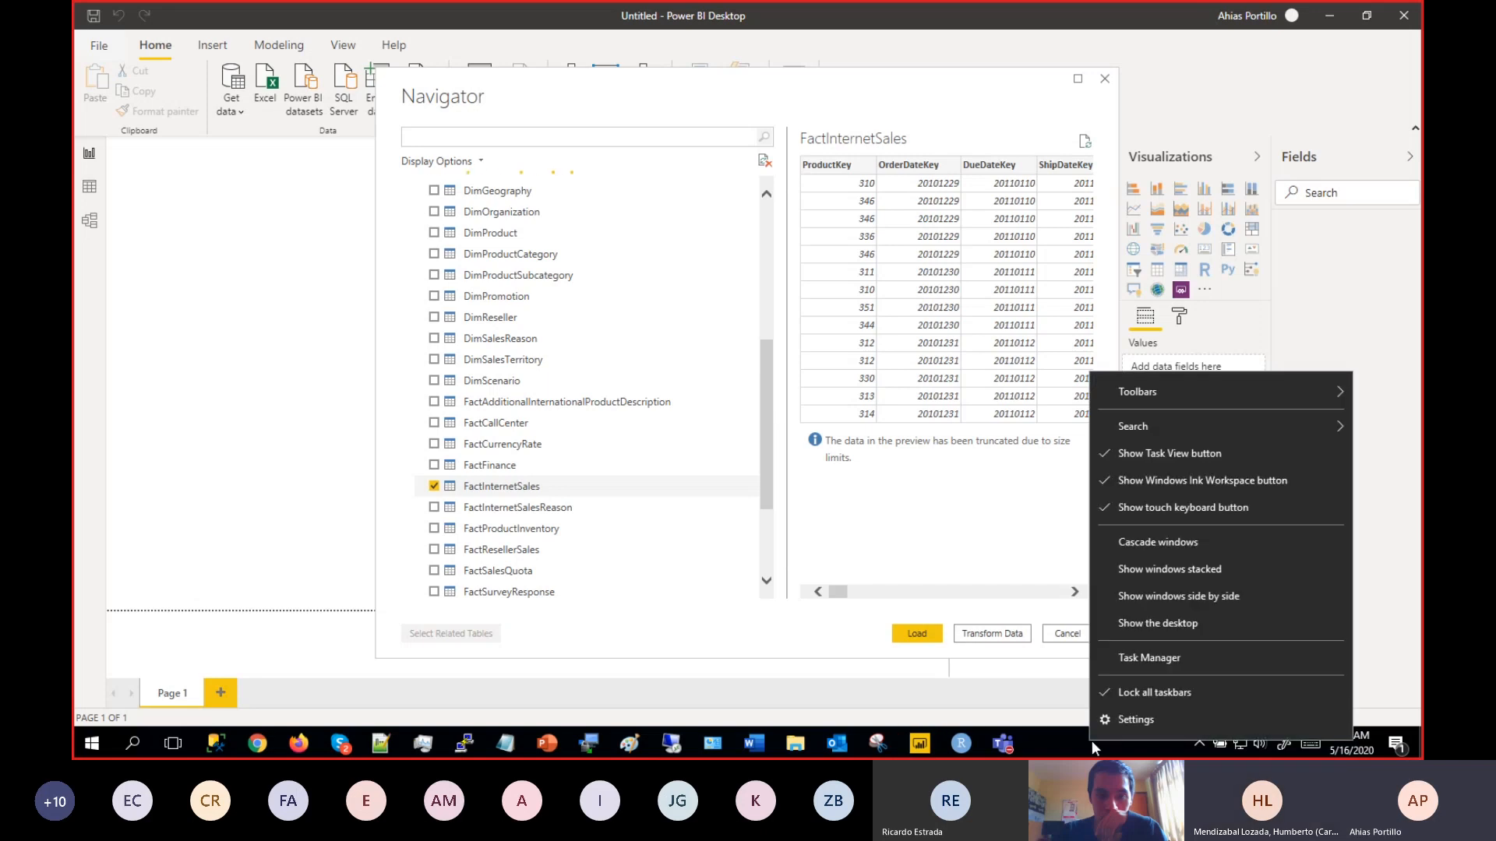
left_click(1136, 659)
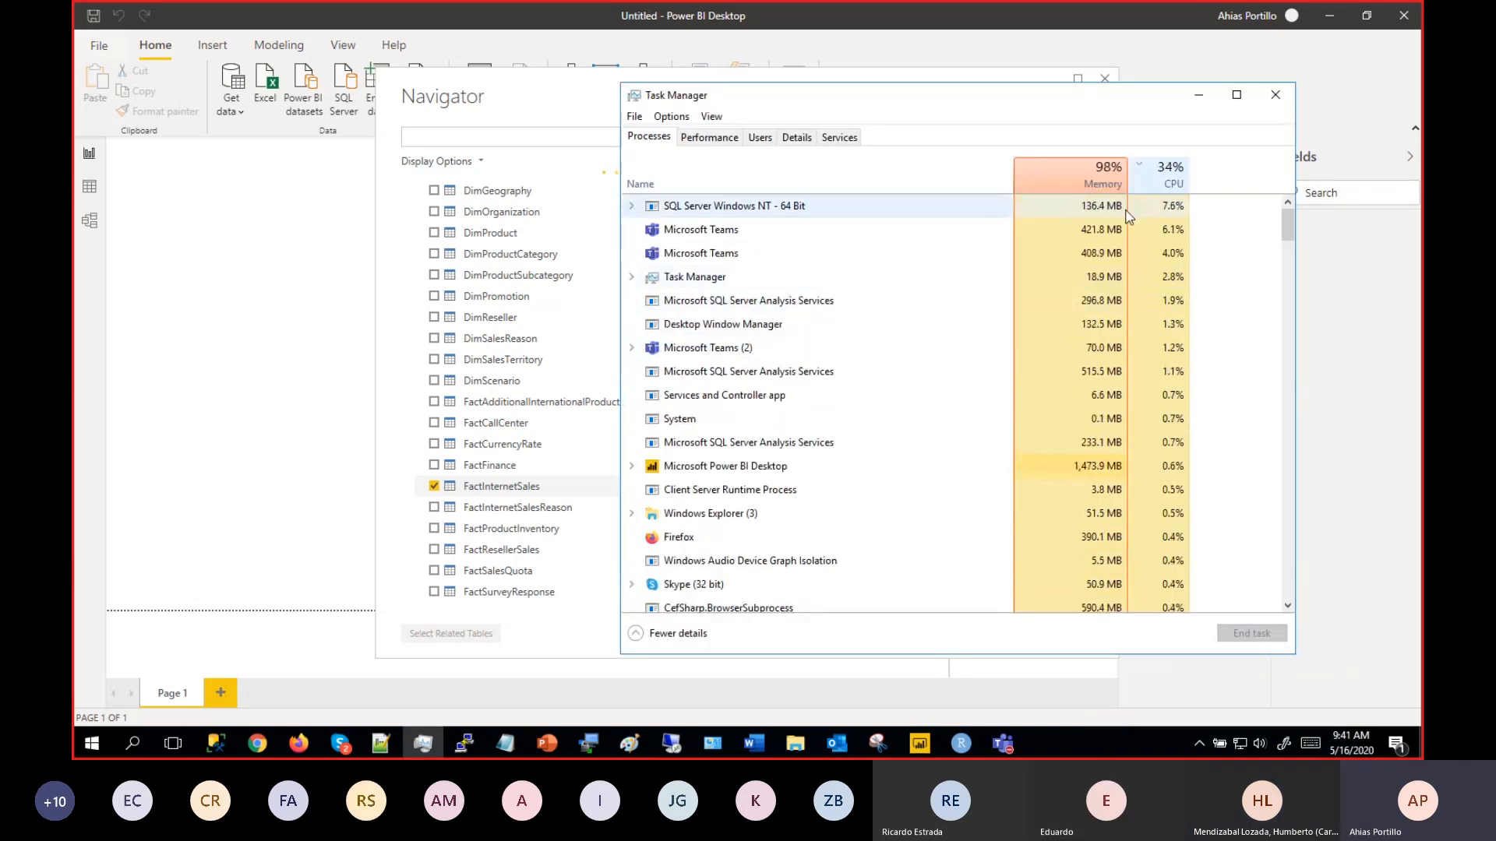
left_click(1200, 99)
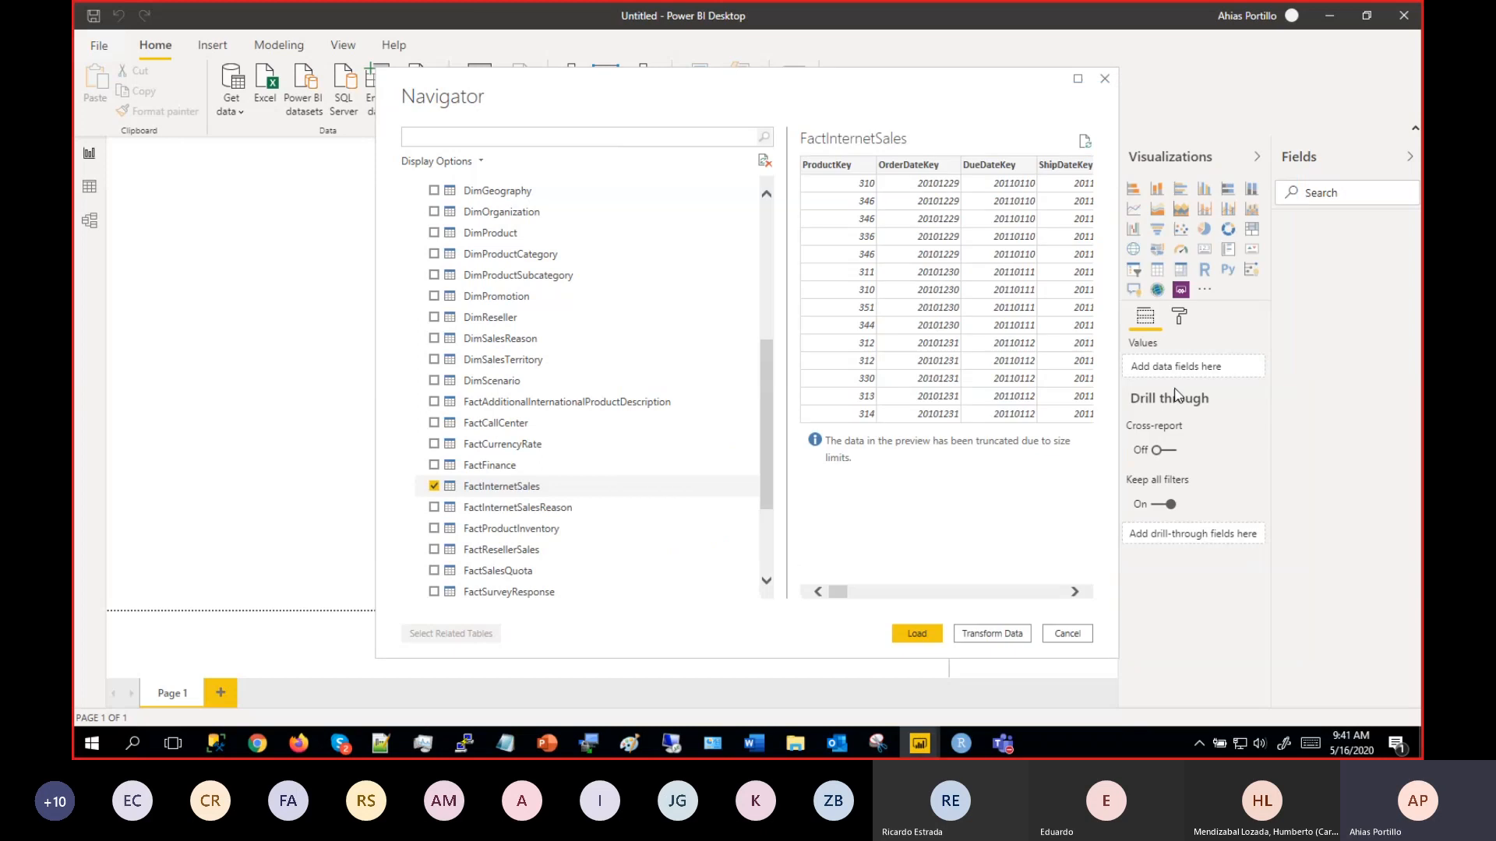
Switch to the open 007 - Transaccional report and close it without saving changes.
mouse_move(925, 749)
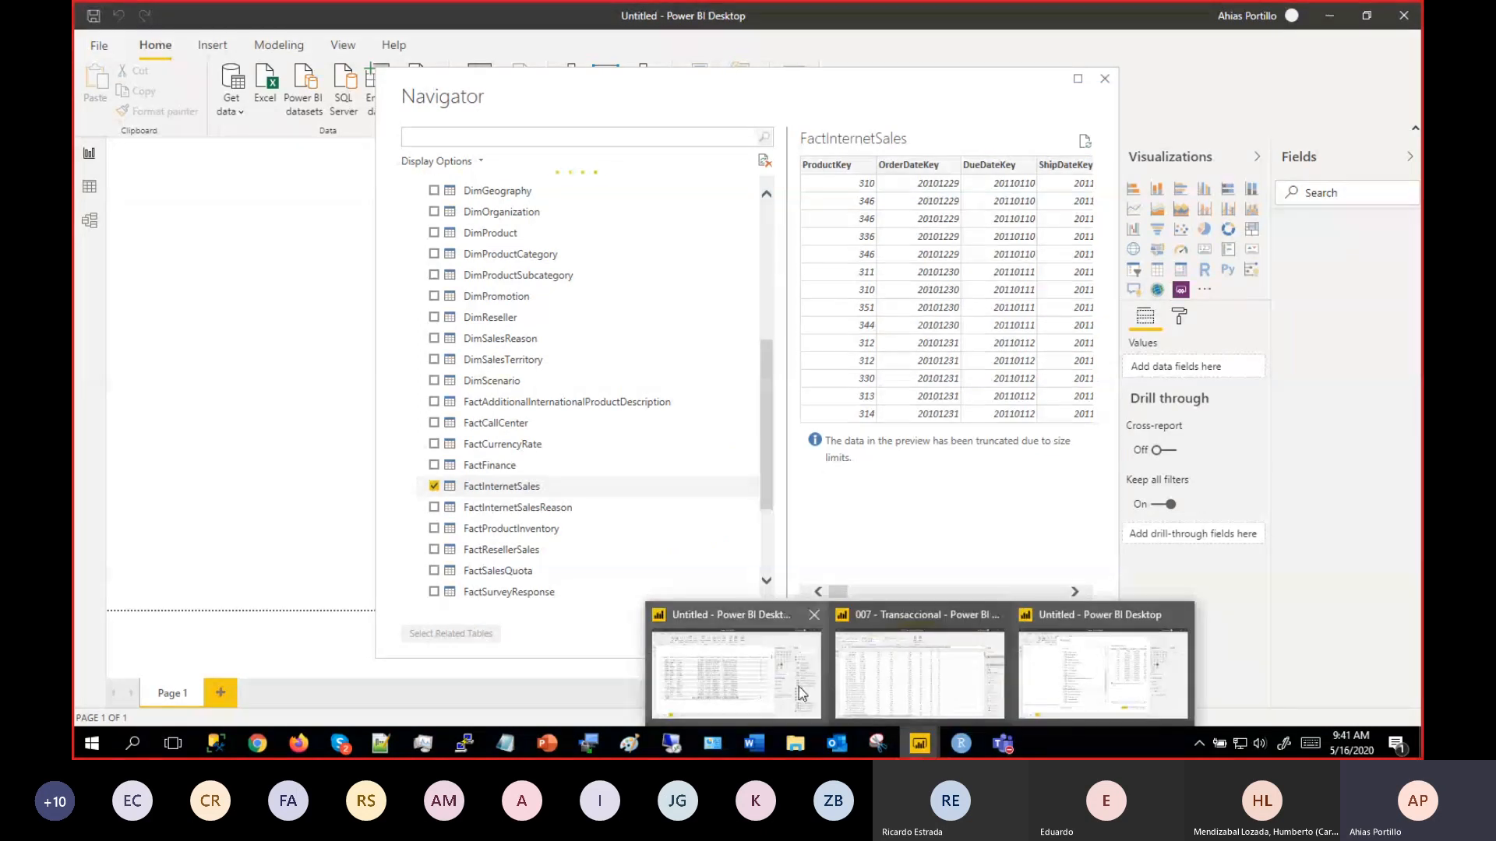
left_click(879, 670)
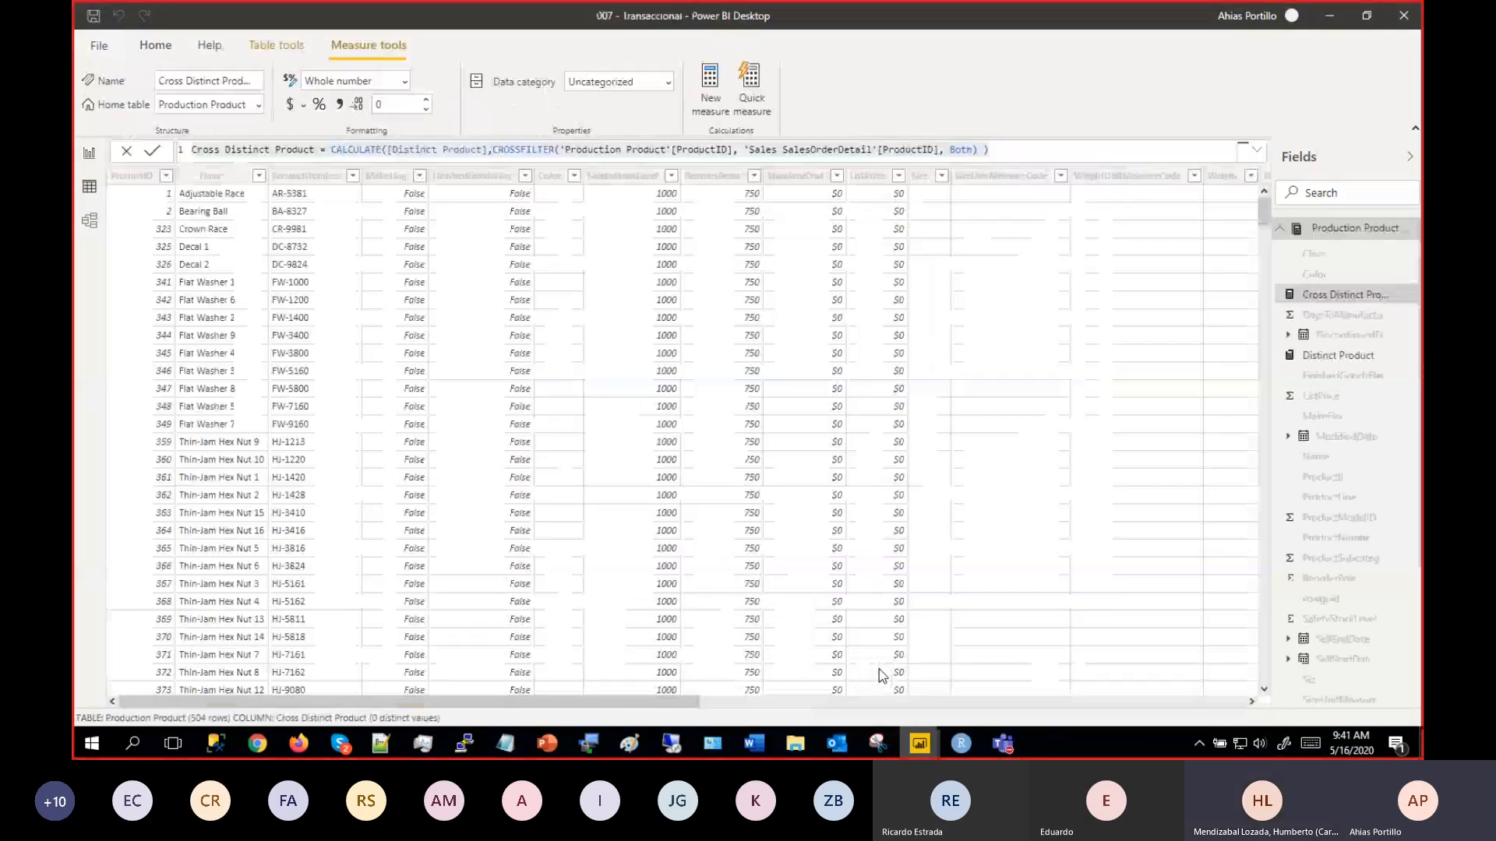
left_click(1403, 16)
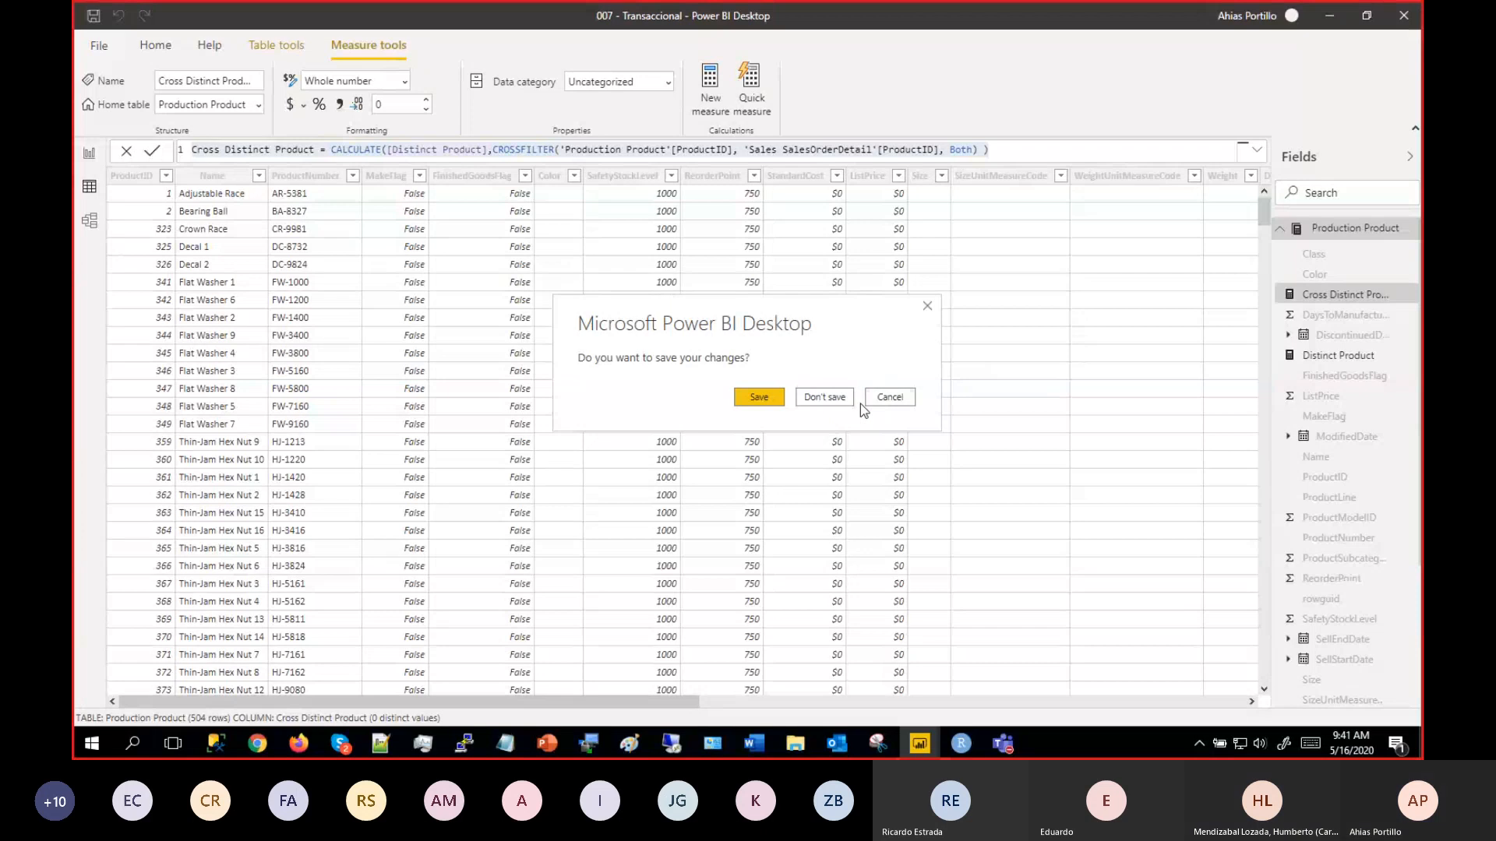
left_click(828, 398)
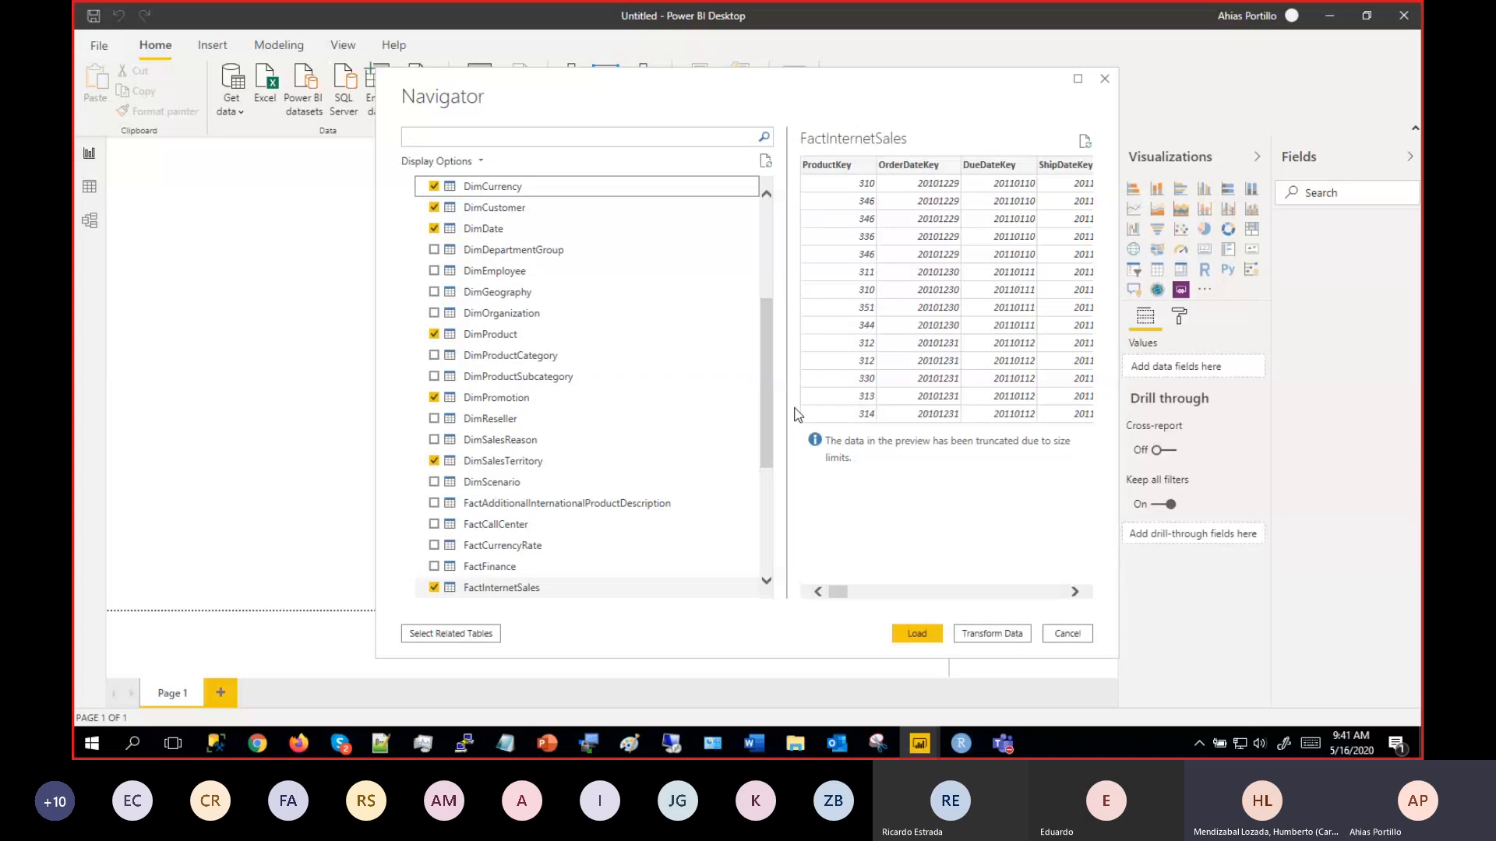
Review the selected related tables and exclude FactInternetSalesReason from the import selection.
left_click_drag(769, 398, 775, 368)
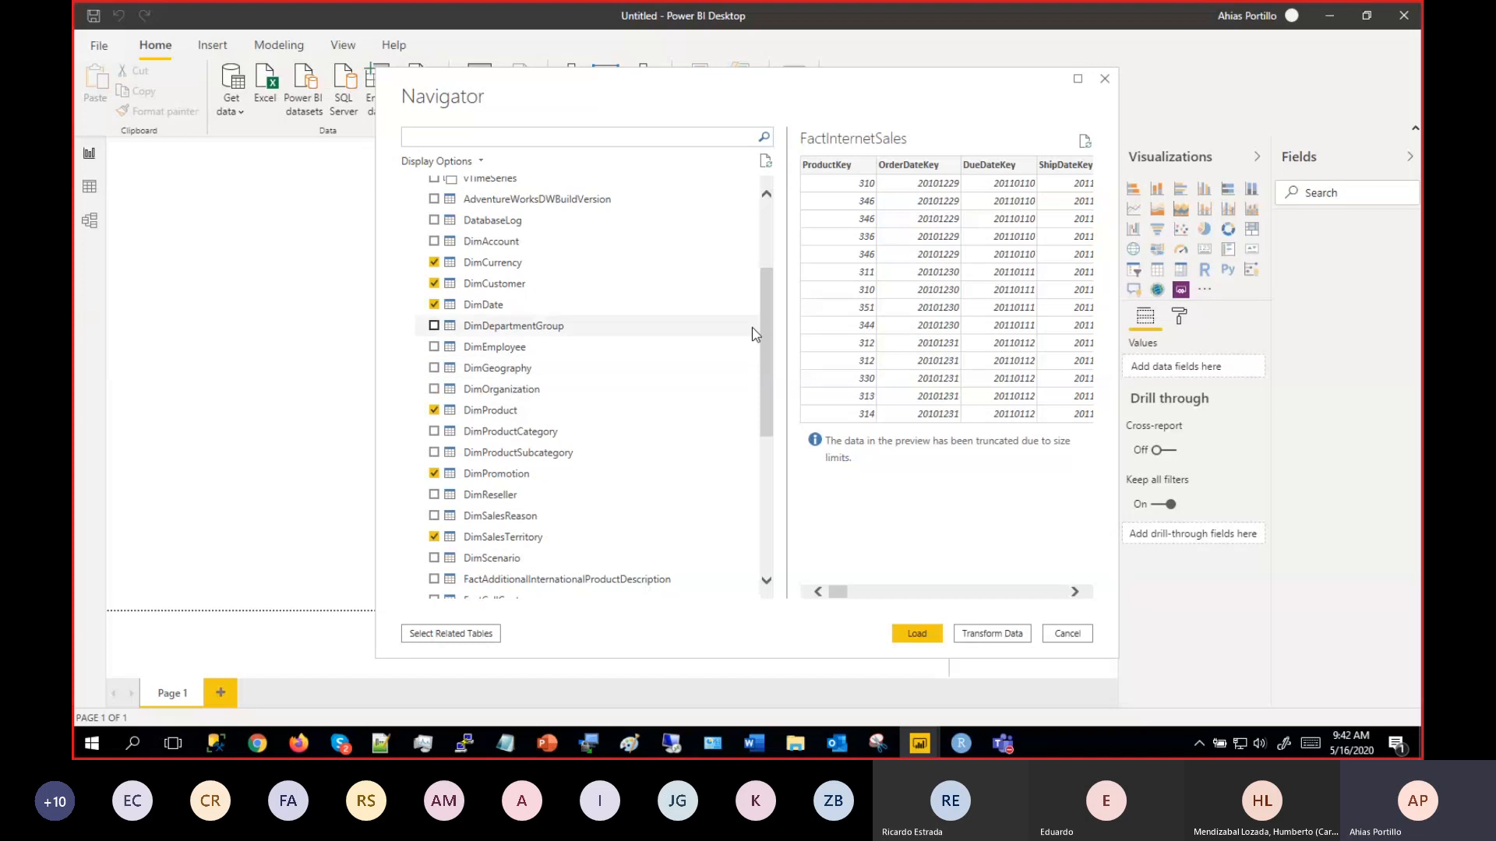
left_click_drag(770, 304, 760, 387)
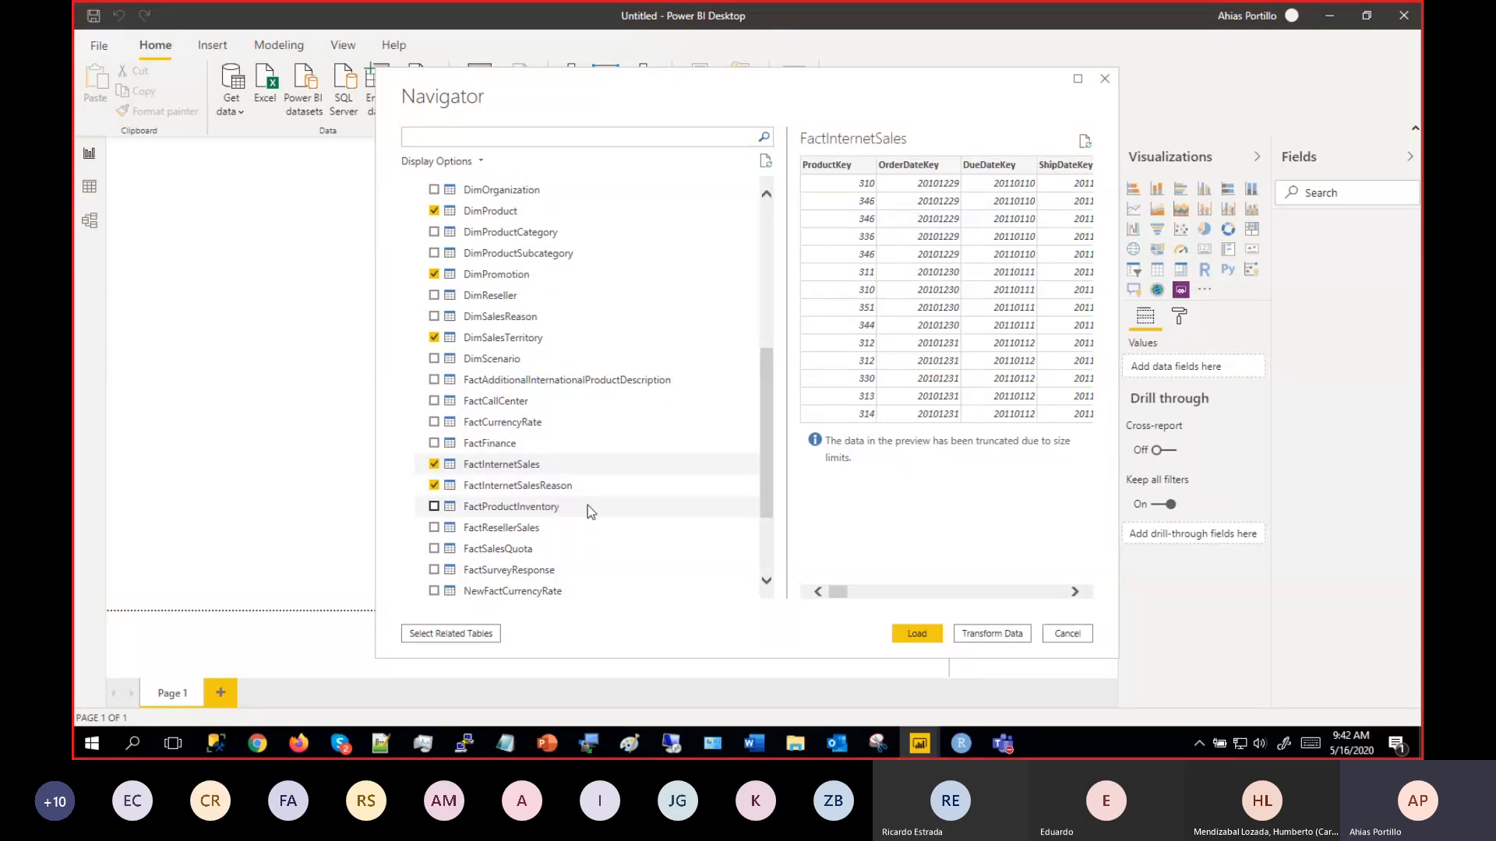
left_click(430, 489)
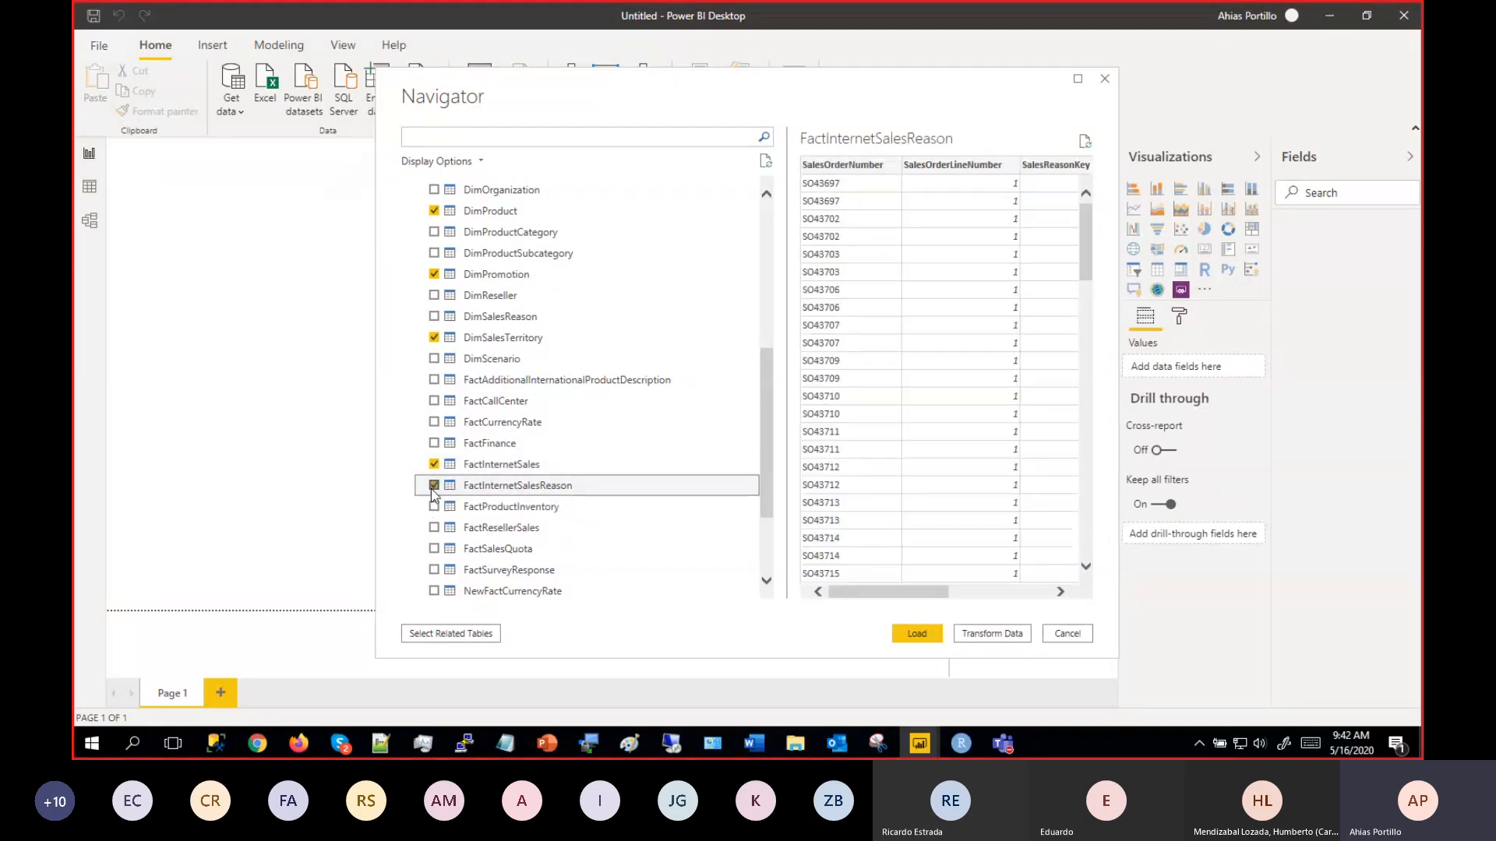
left_click(434, 489)
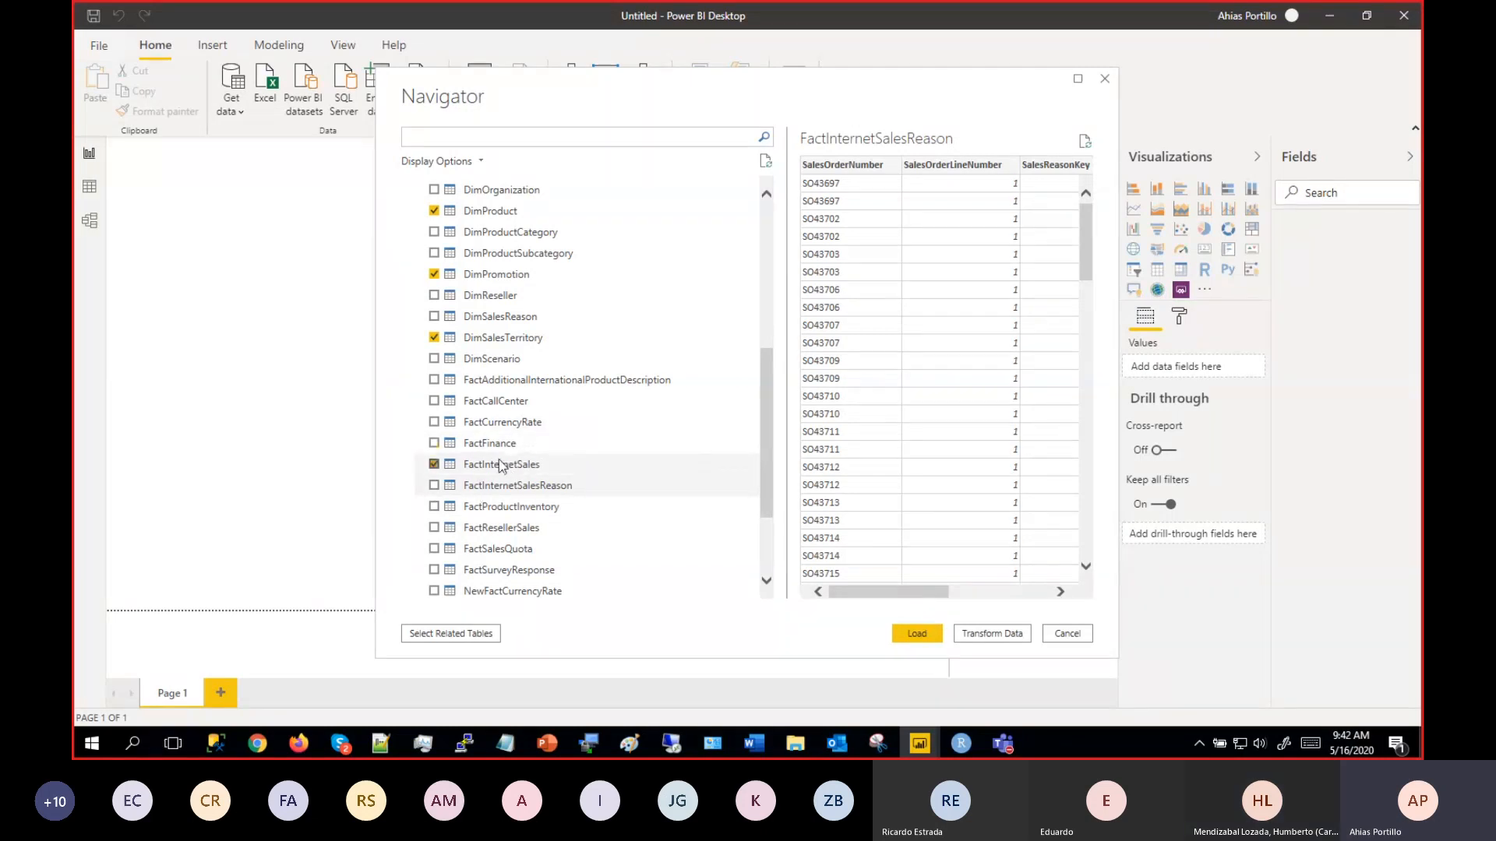
Load the selected tables into the report and display the model's relationship diagram.
mouse_move(769, 398)
left_mouse_down()
mouse_move(774, 234)
mouse_move(768, 390)
left_mouse_up()
left_click(917, 633)
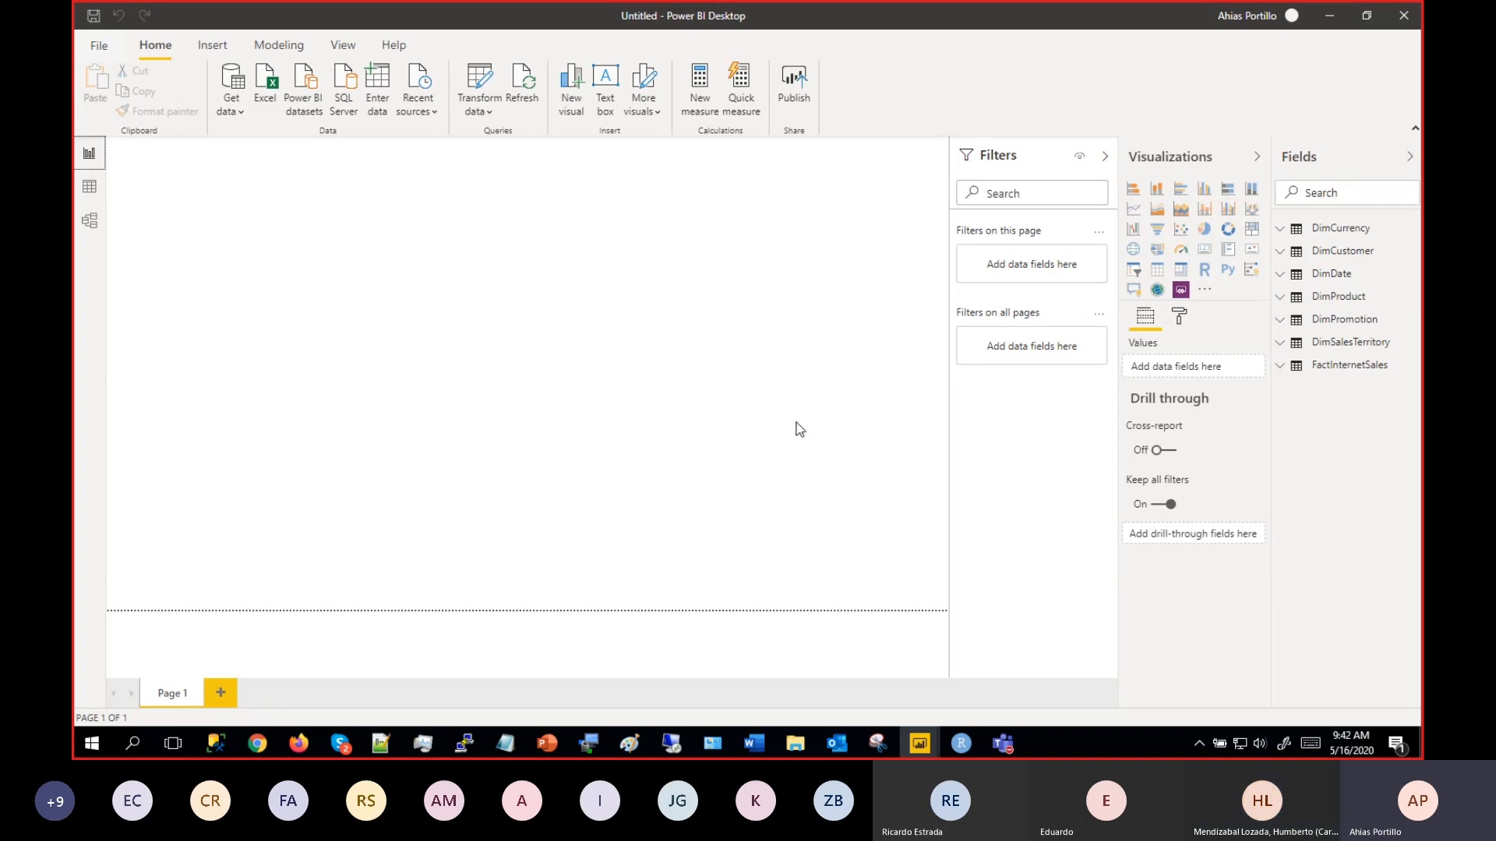
left_click(83, 226)
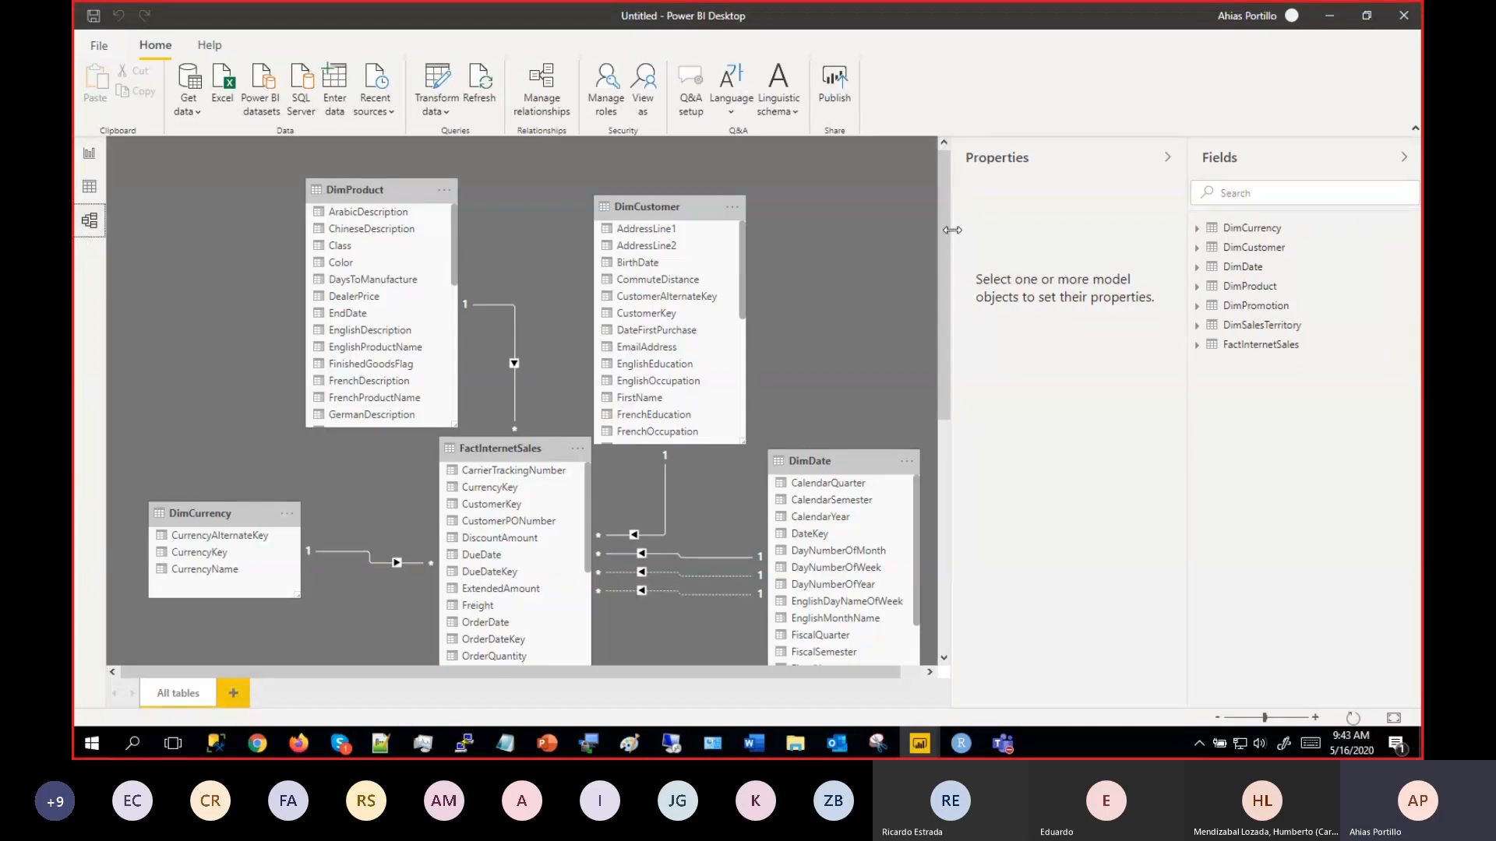
Move the FactInternetSales table slightly lower in the relationship diagram.
left_click_drag(944, 207, 945, 216)
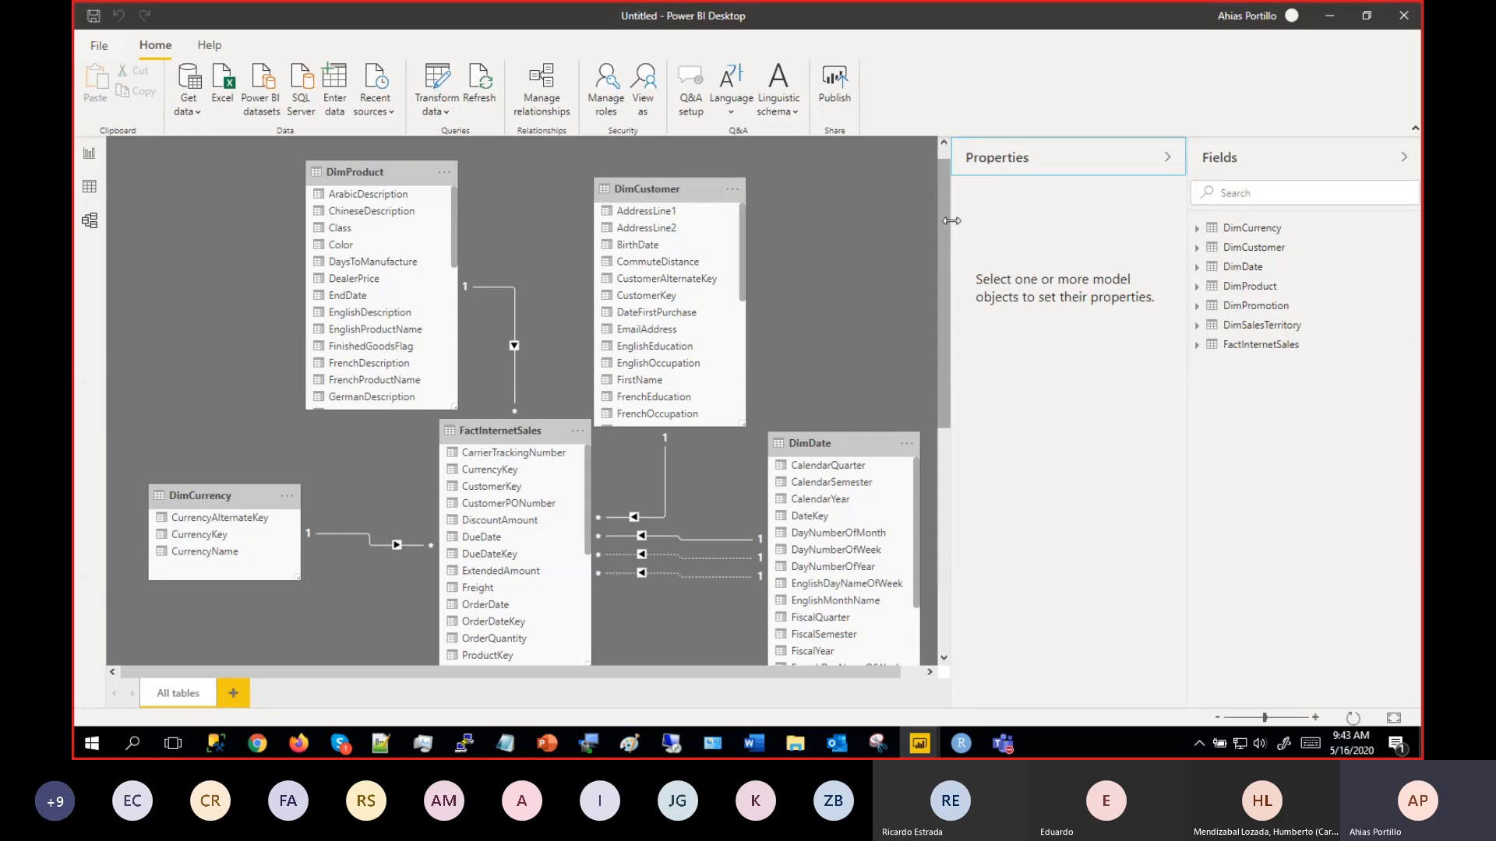
scroll(927, 324, "down", 5)
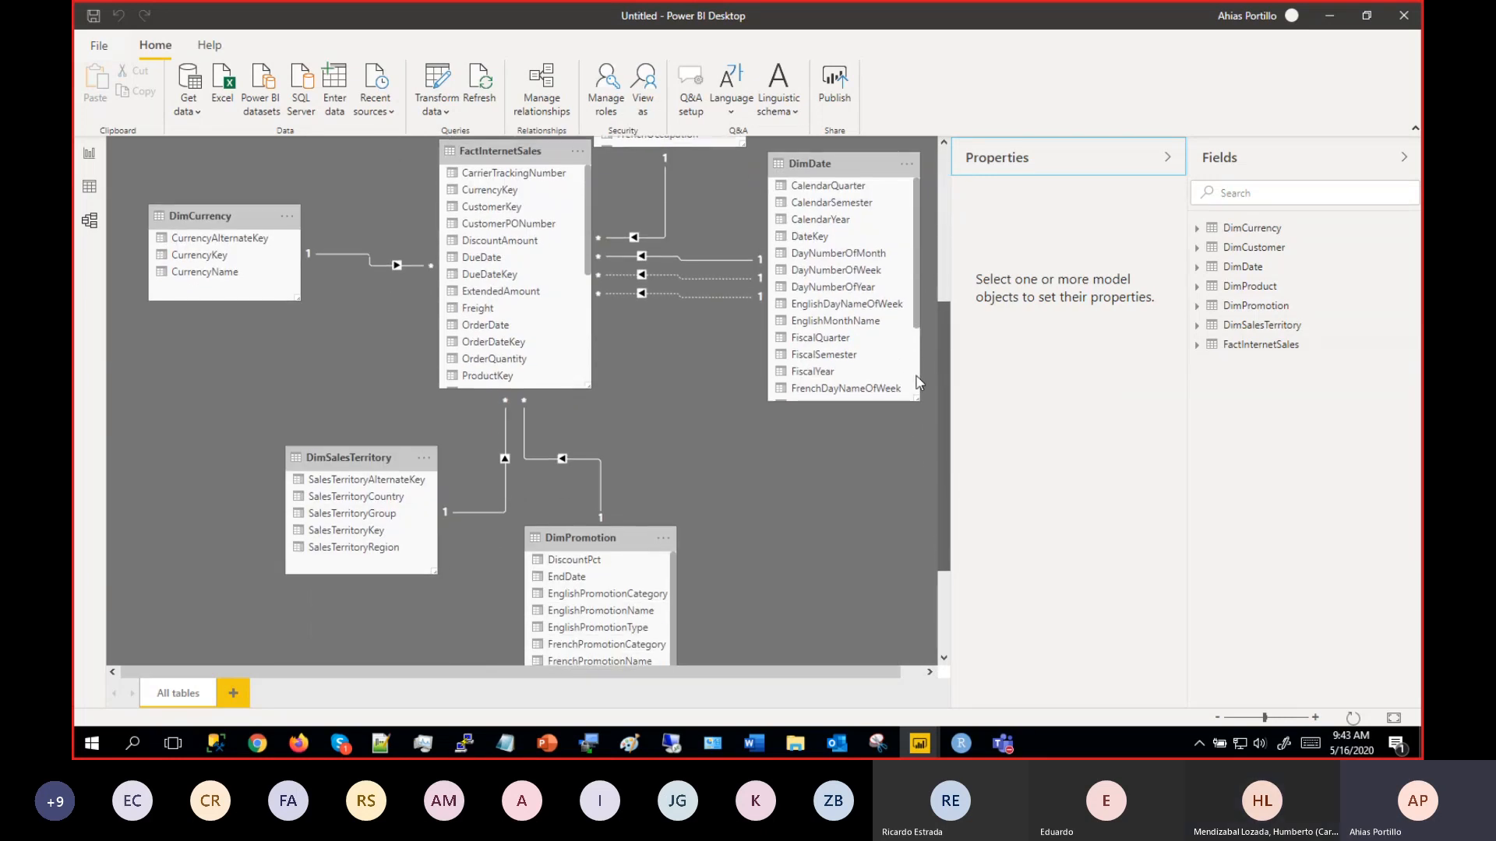
scroll(927, 314, "up", 2)
scroll(927, 314, "up", 1)
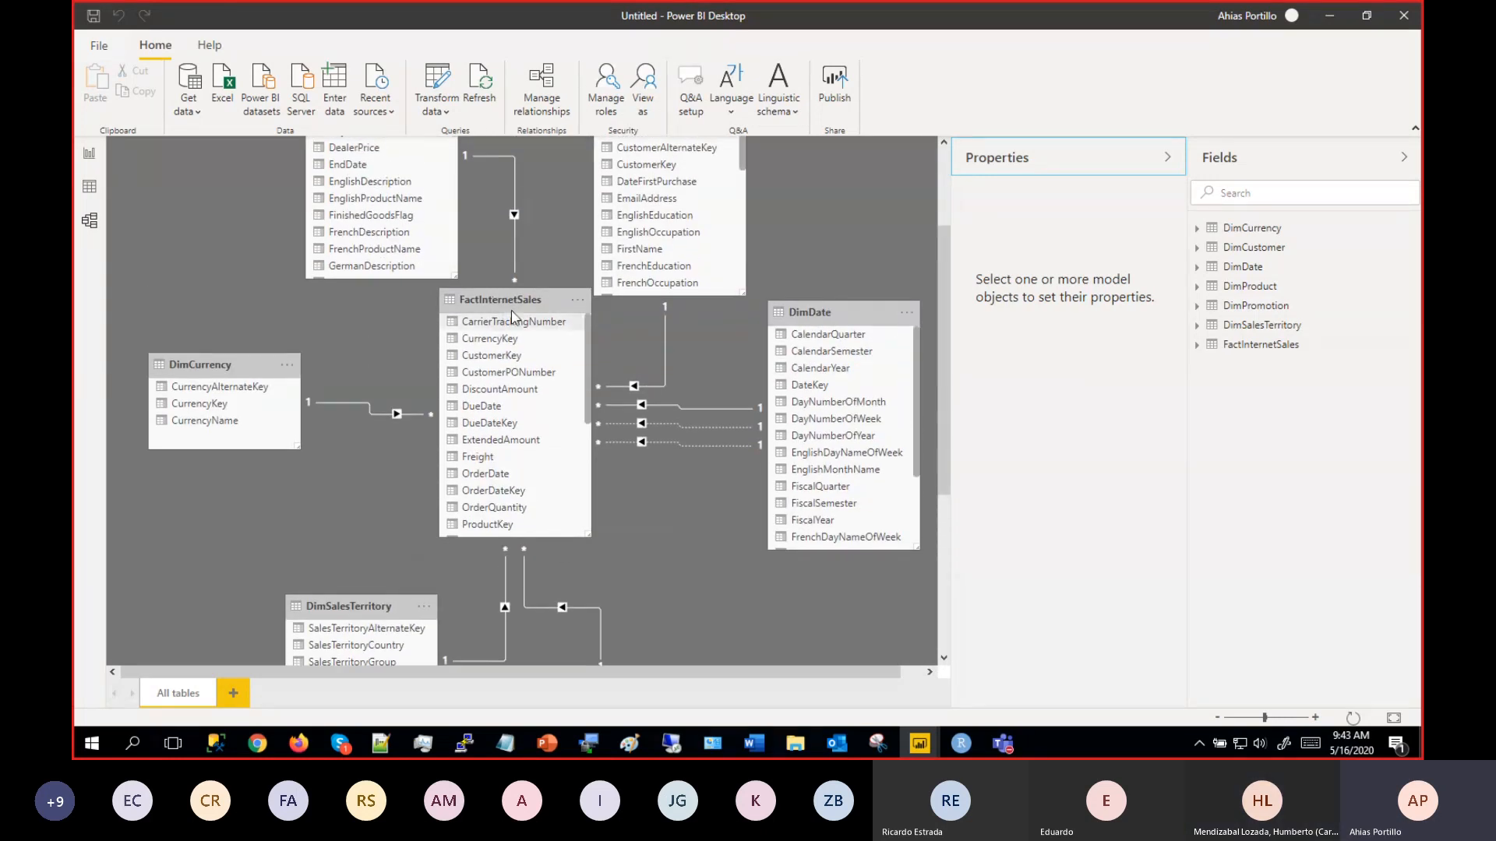
left_click_drag(515, 302, 518, 327)
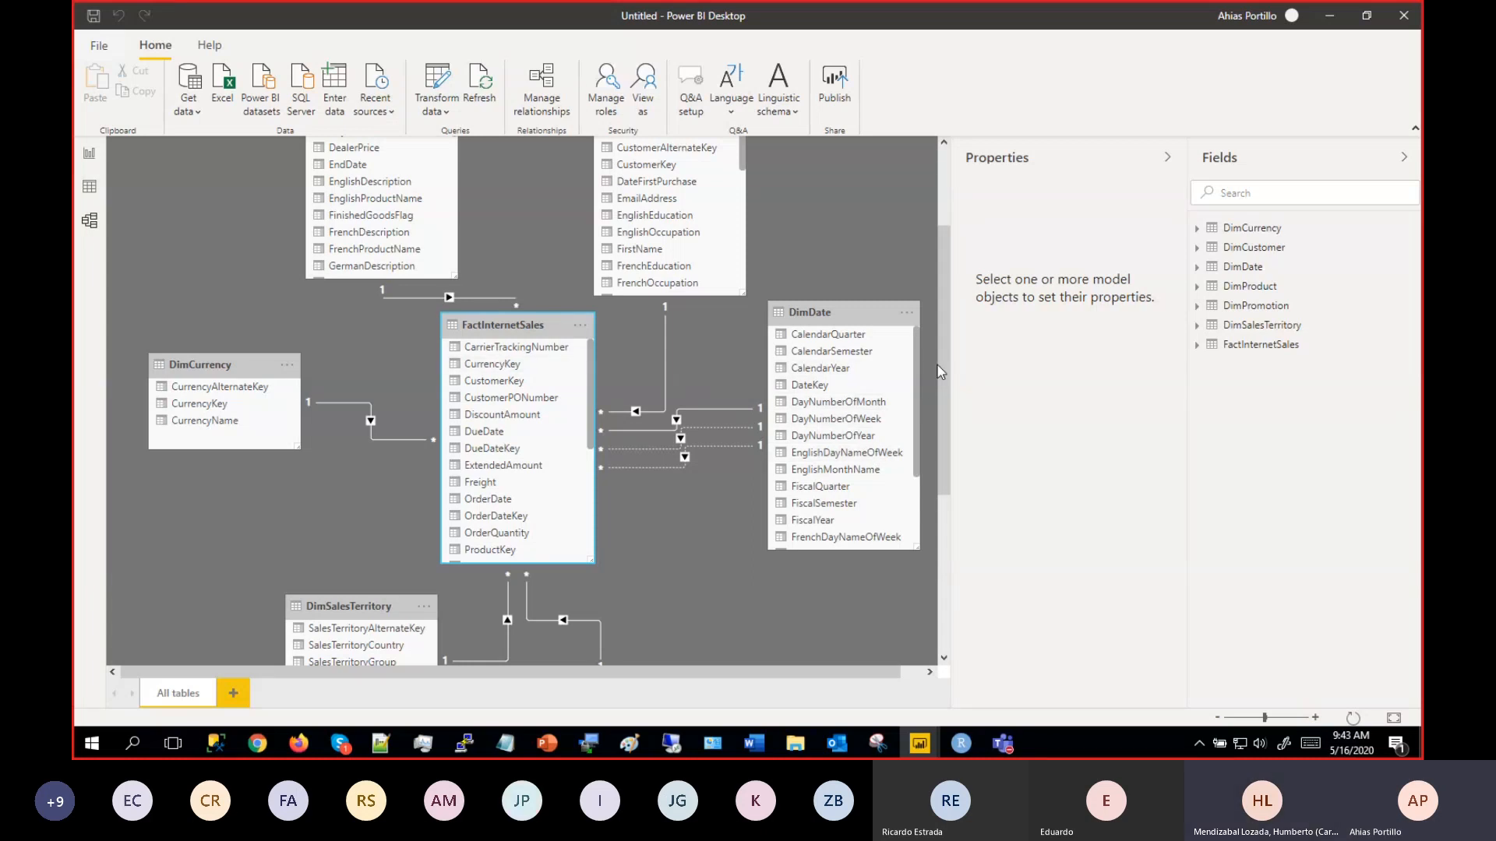
Examine FactInternetSales' fields and its relationships to the dimension tables, especially the three date-key links to DimDate.
left_click_drag(934, 390, 933, 267)
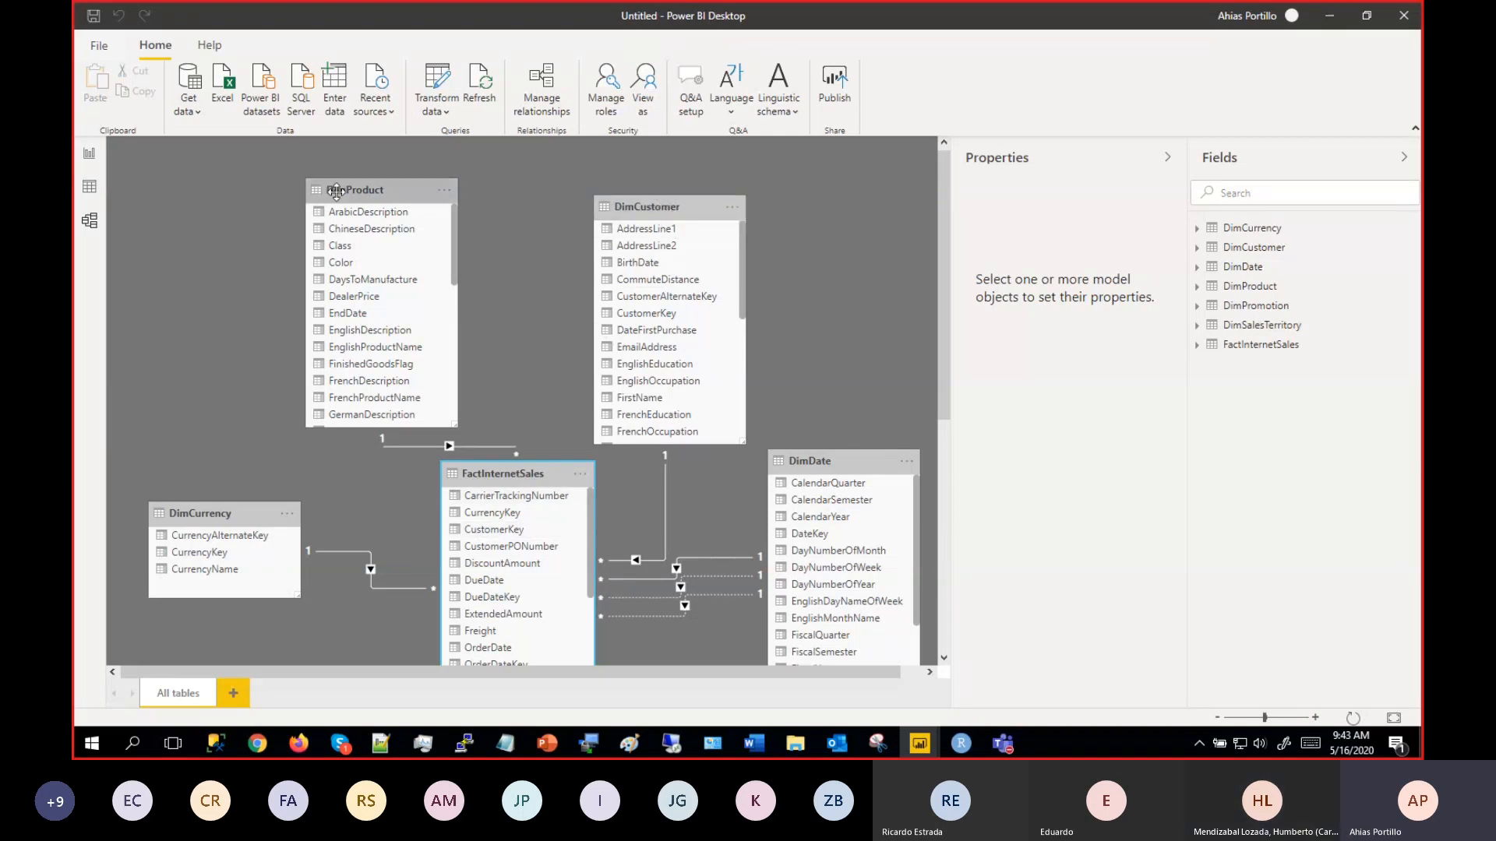
scroll(499, 483, "down", 1)
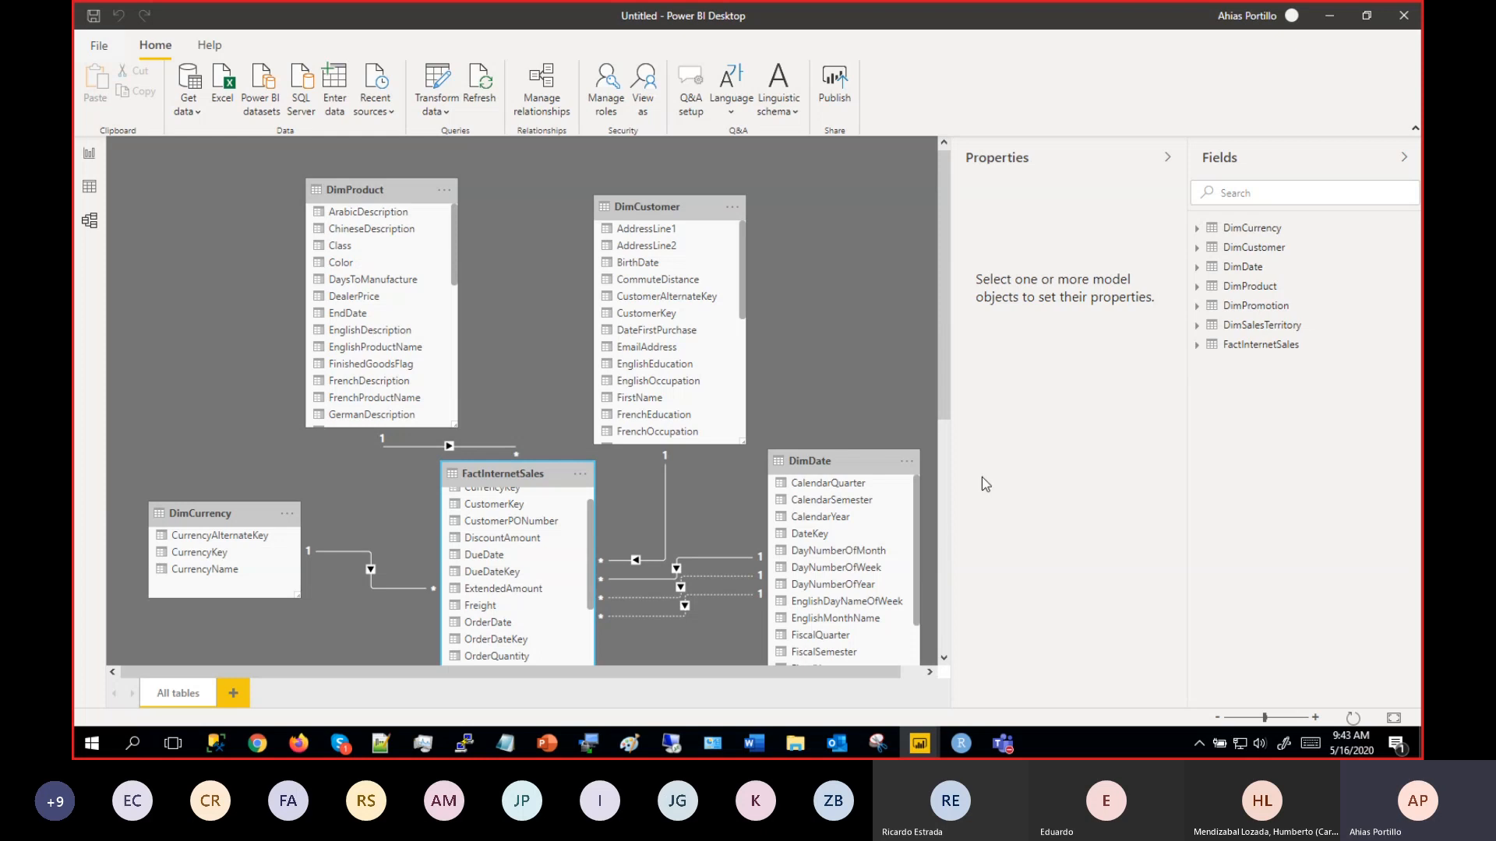
left_click_drag(943, 273, 957, 461)
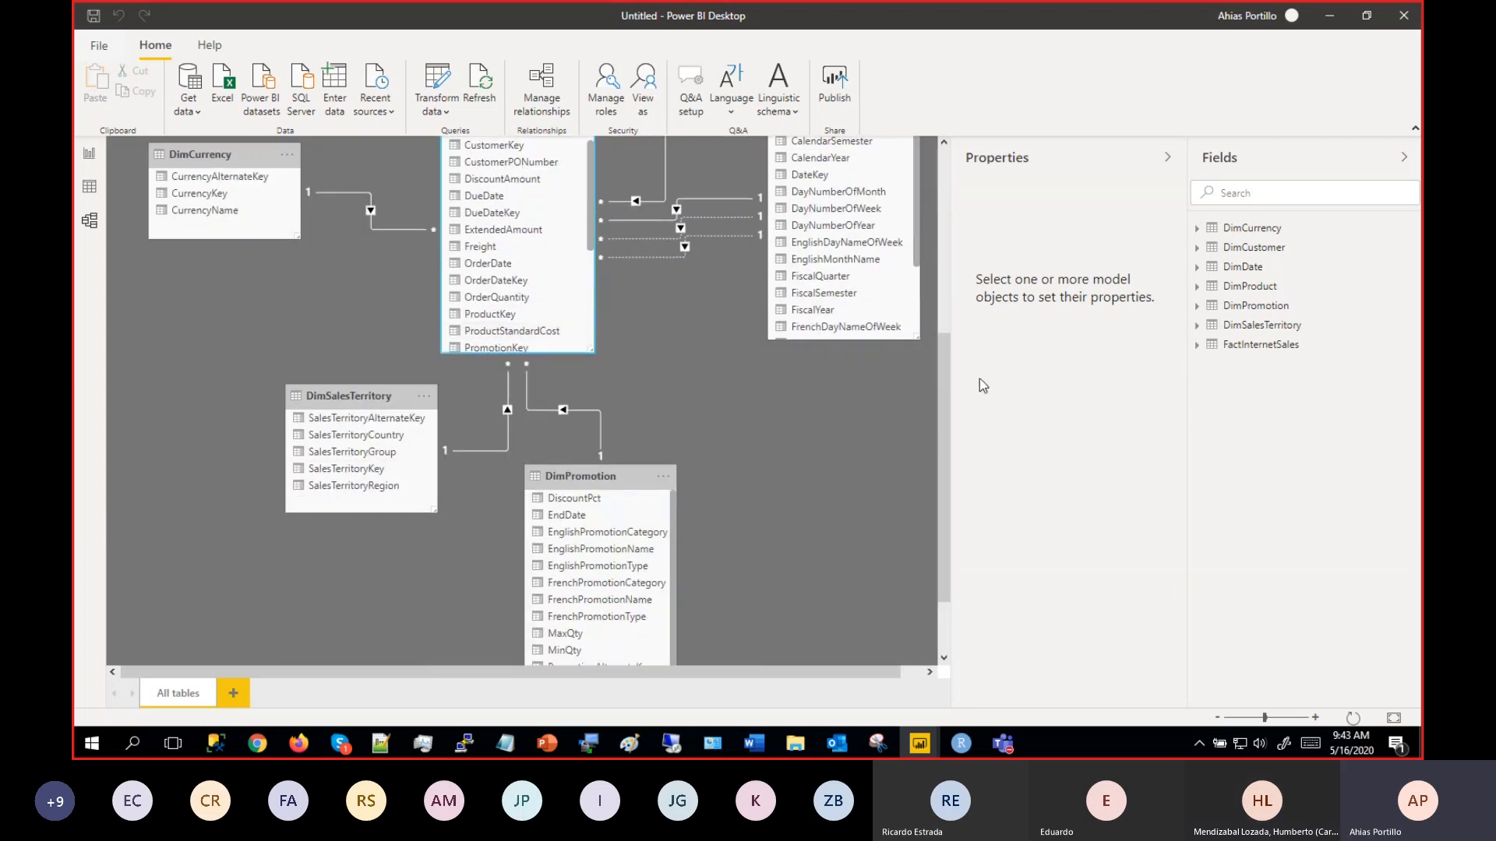
scroll(932, 359, "down", 1)
left_click_drag(946, 381, 921, 259)
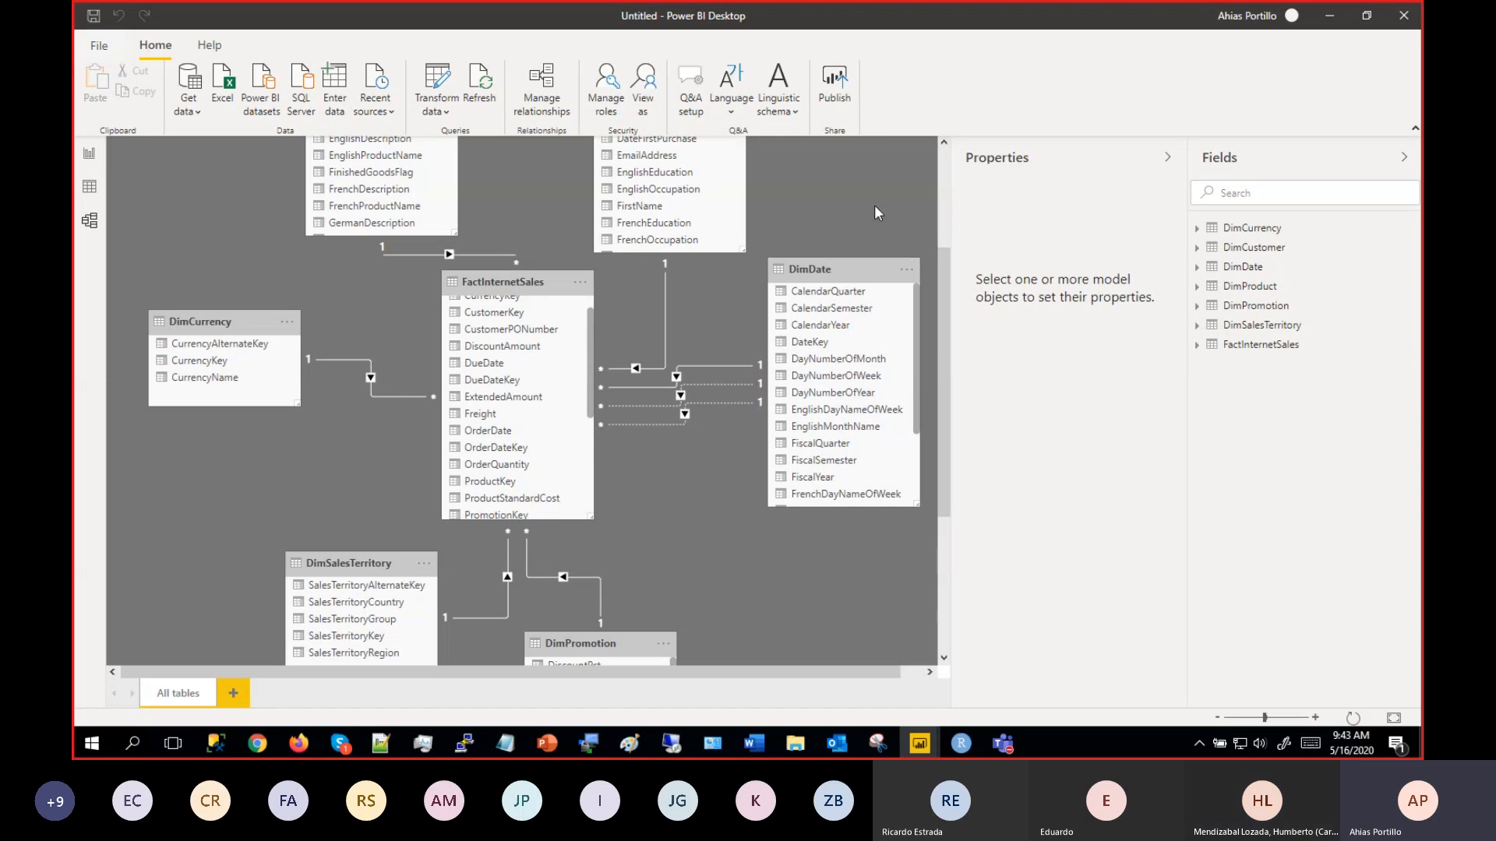
left_click(841, 264)
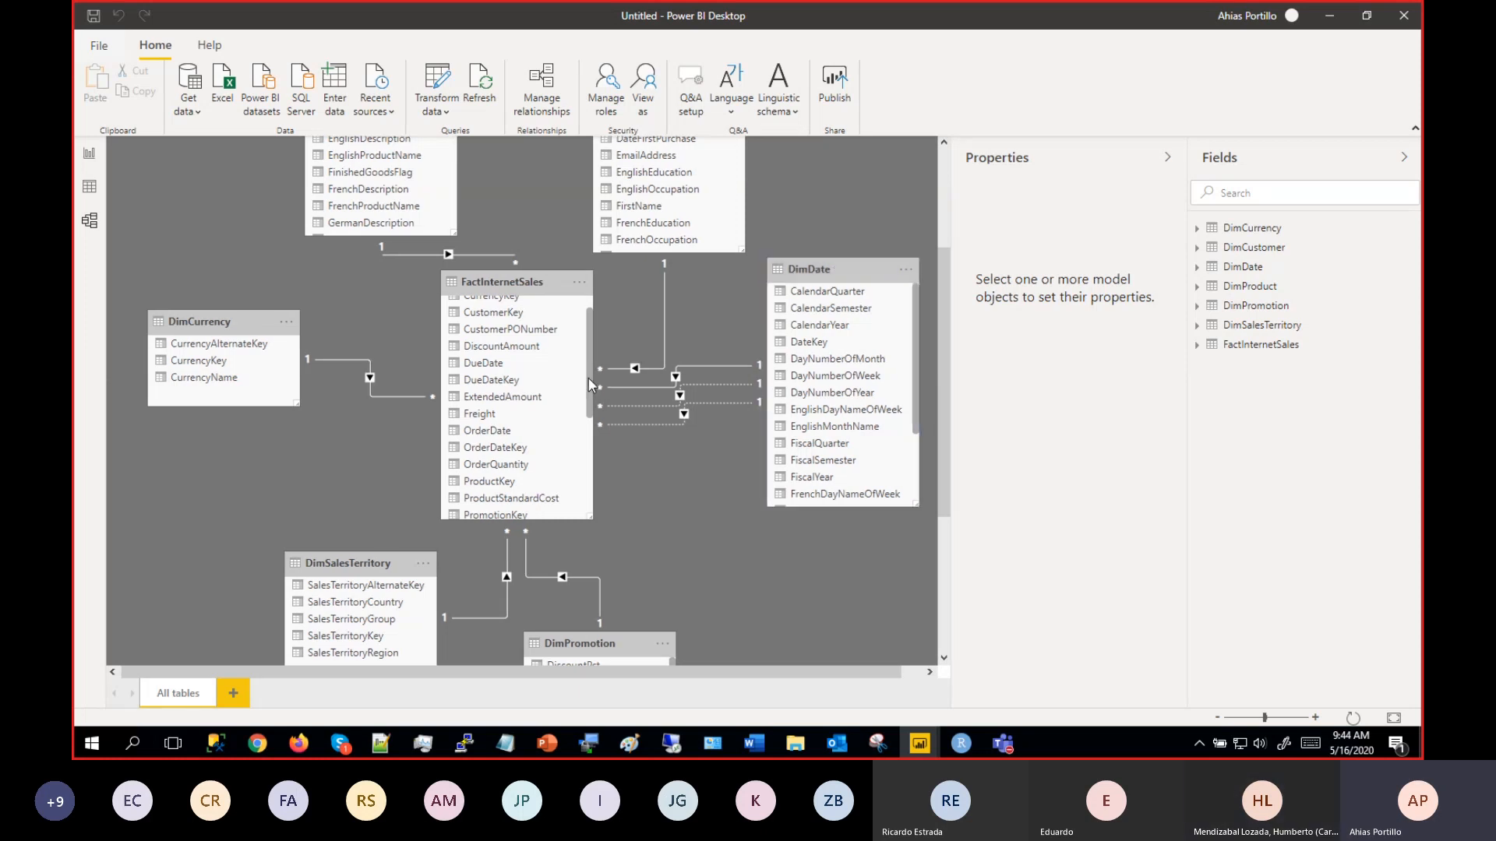
left_click_drag(588, 376, 584, 349)
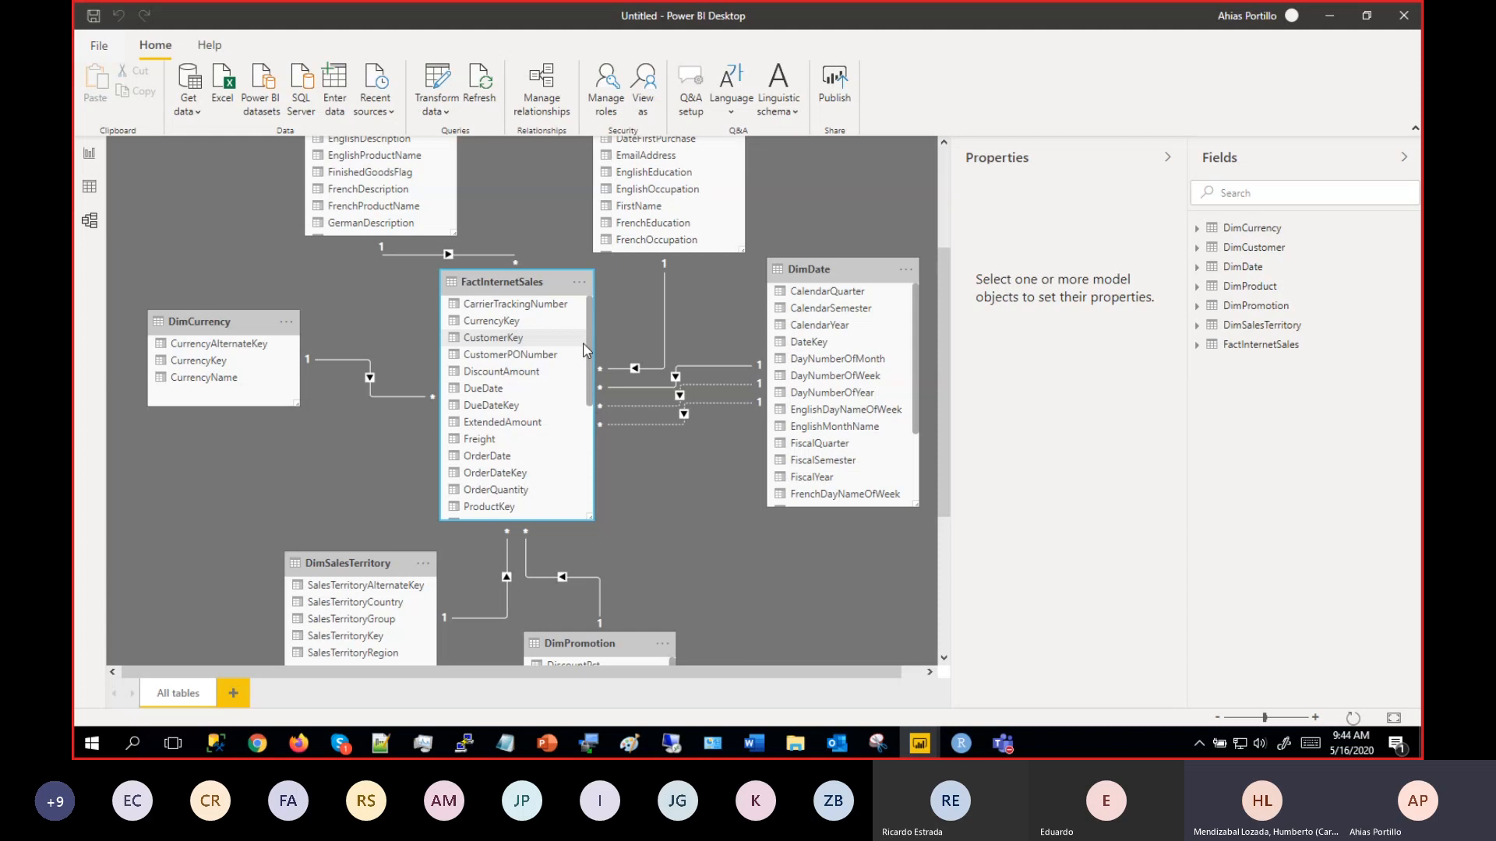
scroll(586, 348, "down", 2)
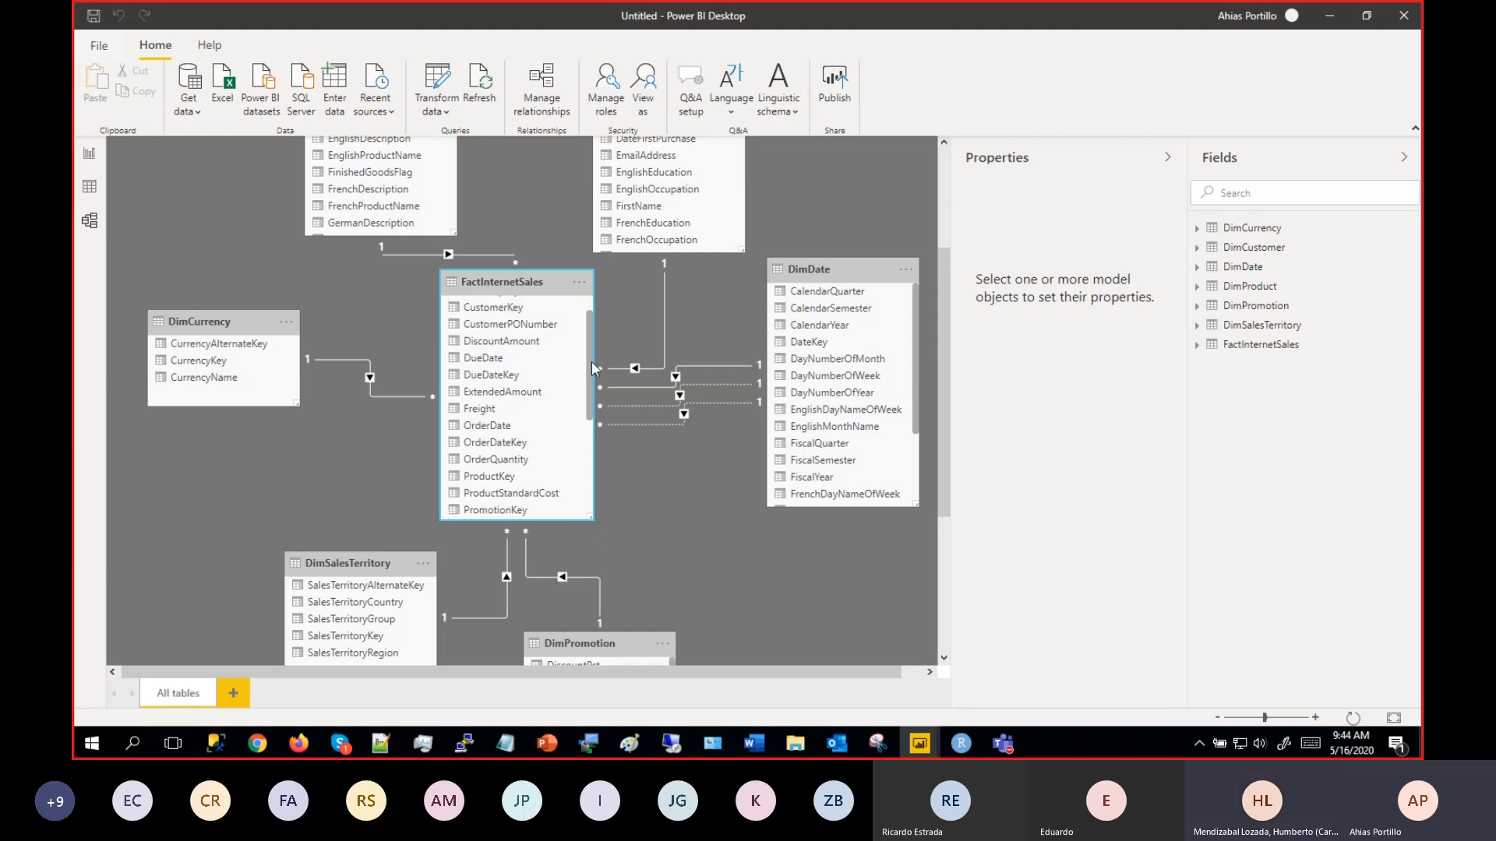
scroll(591, 337, "up", 2)
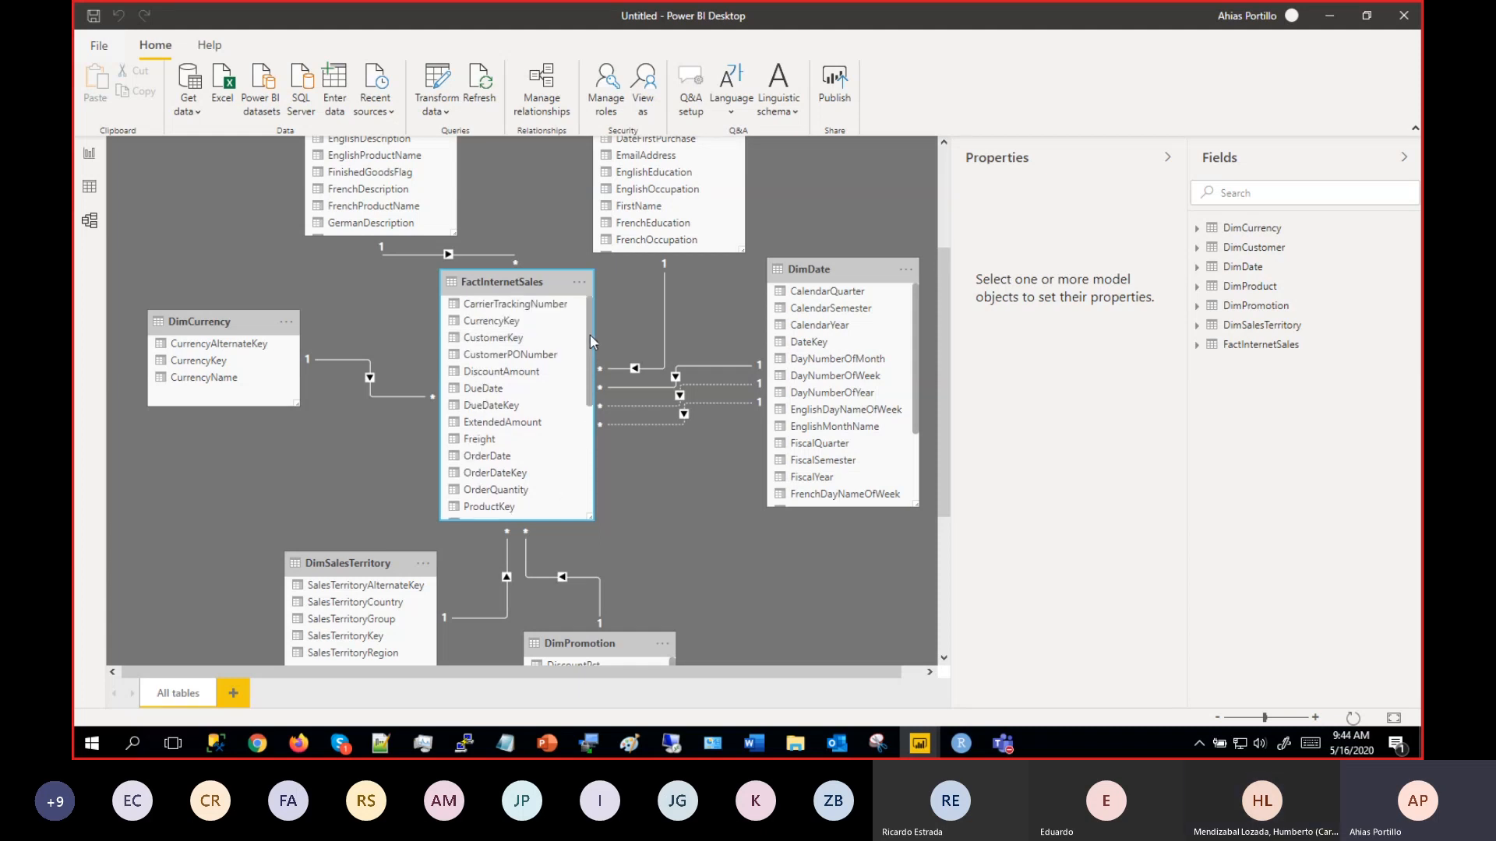
left_click_drag(592, 347, 581, 475)
scroll(592, 437, "up", 5)
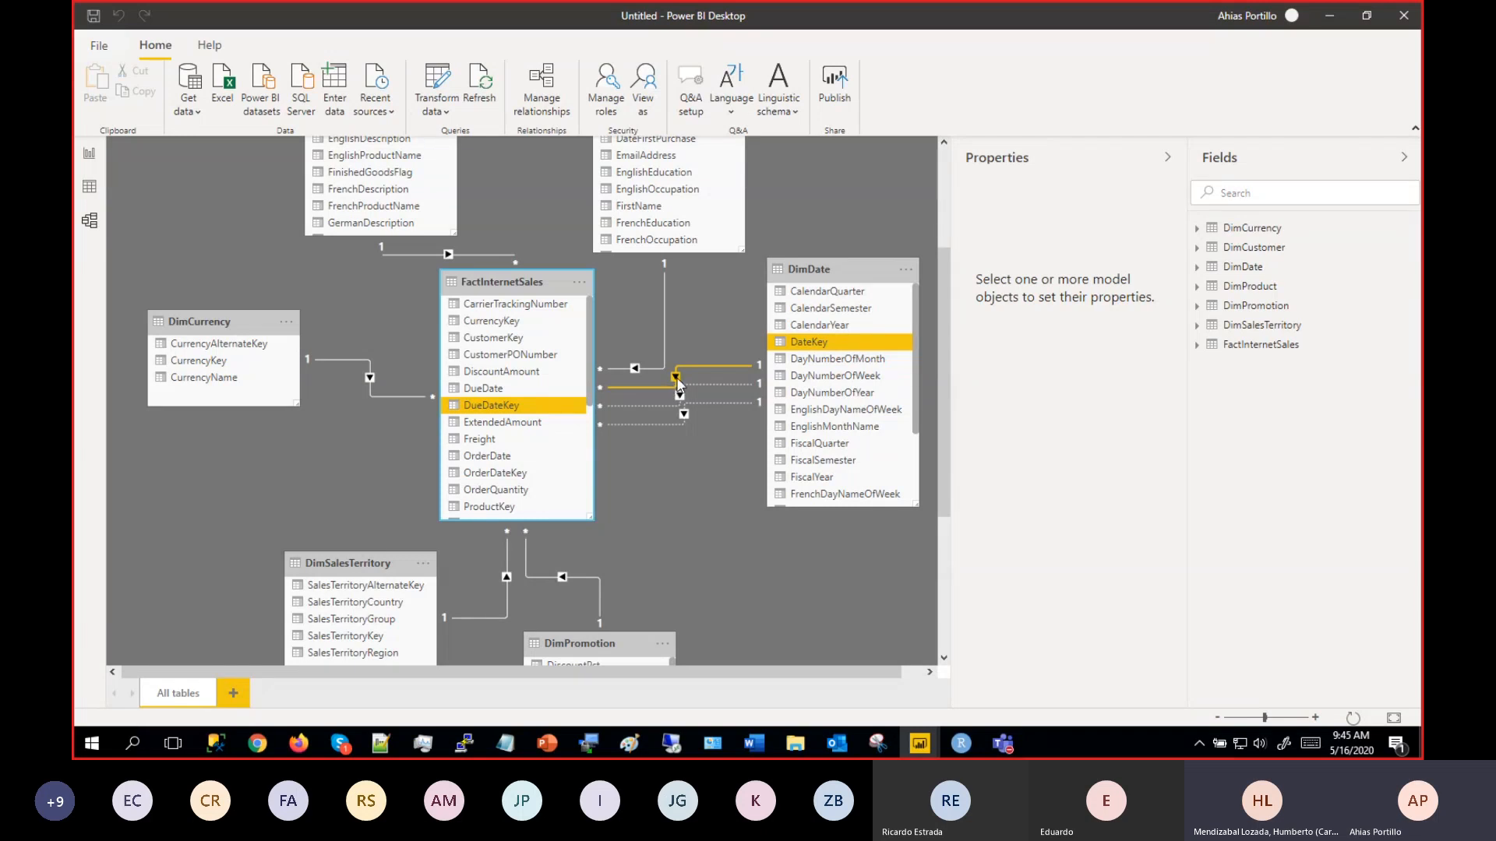
Deactivate the relationship between DueDateKey in FactInternetSales and DateKey in DimDate.
right_click(677, 382)
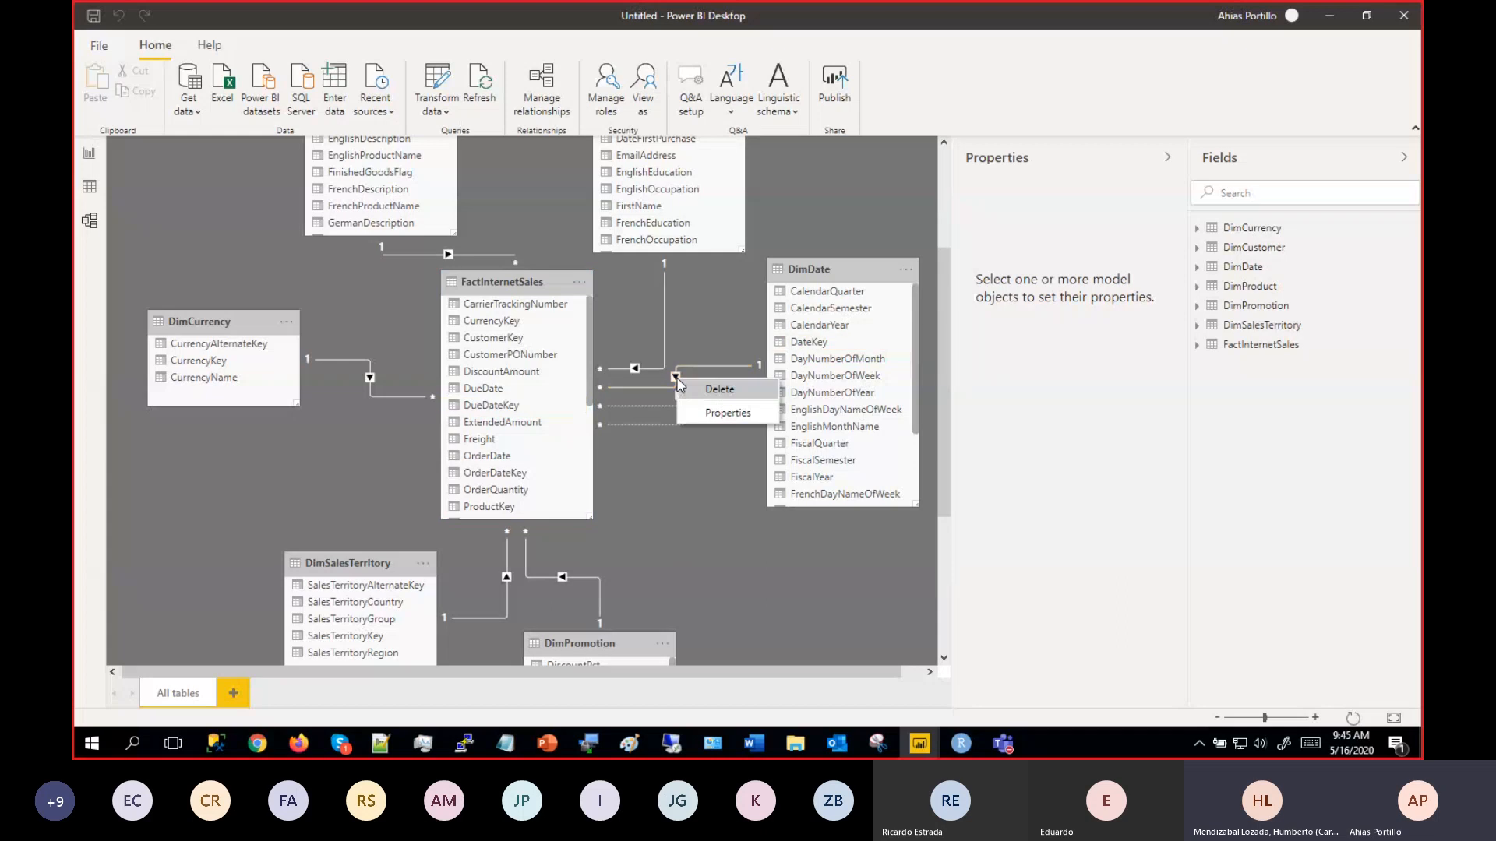
left_click(699, 411)
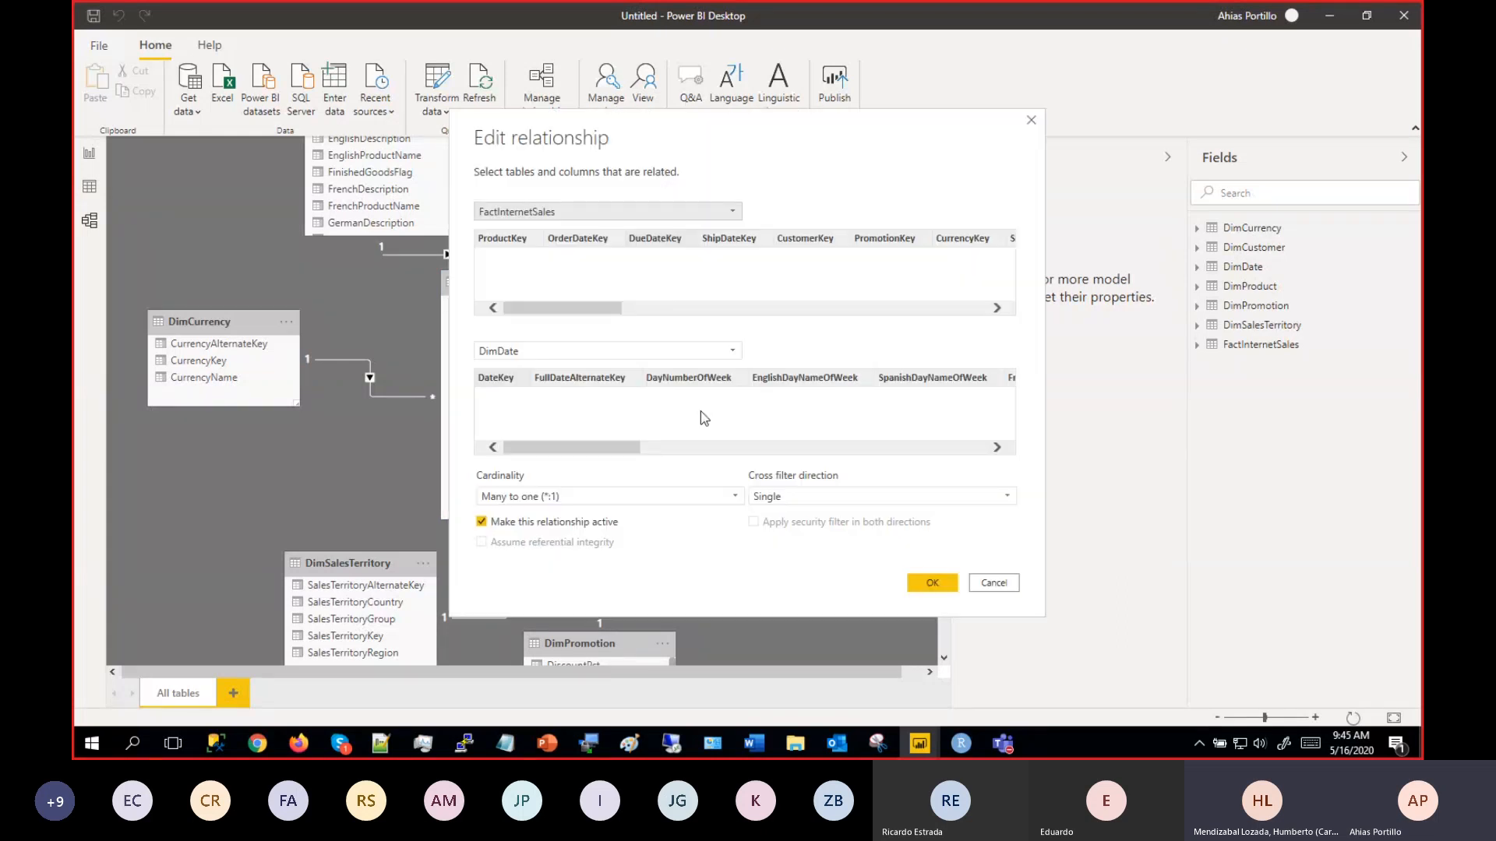
left_click(562, 524)
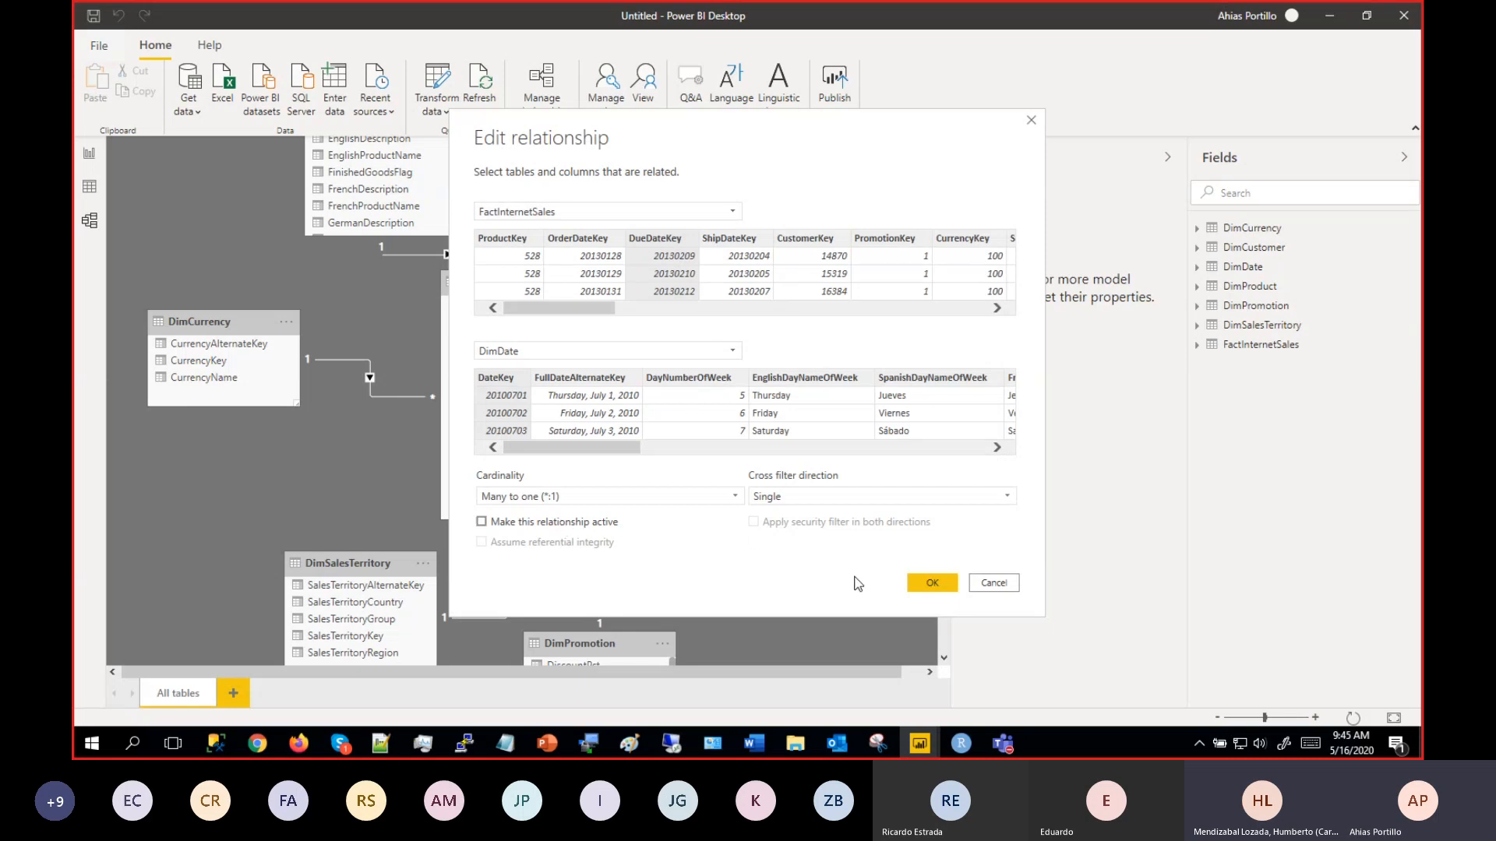
left_click(935, 583)
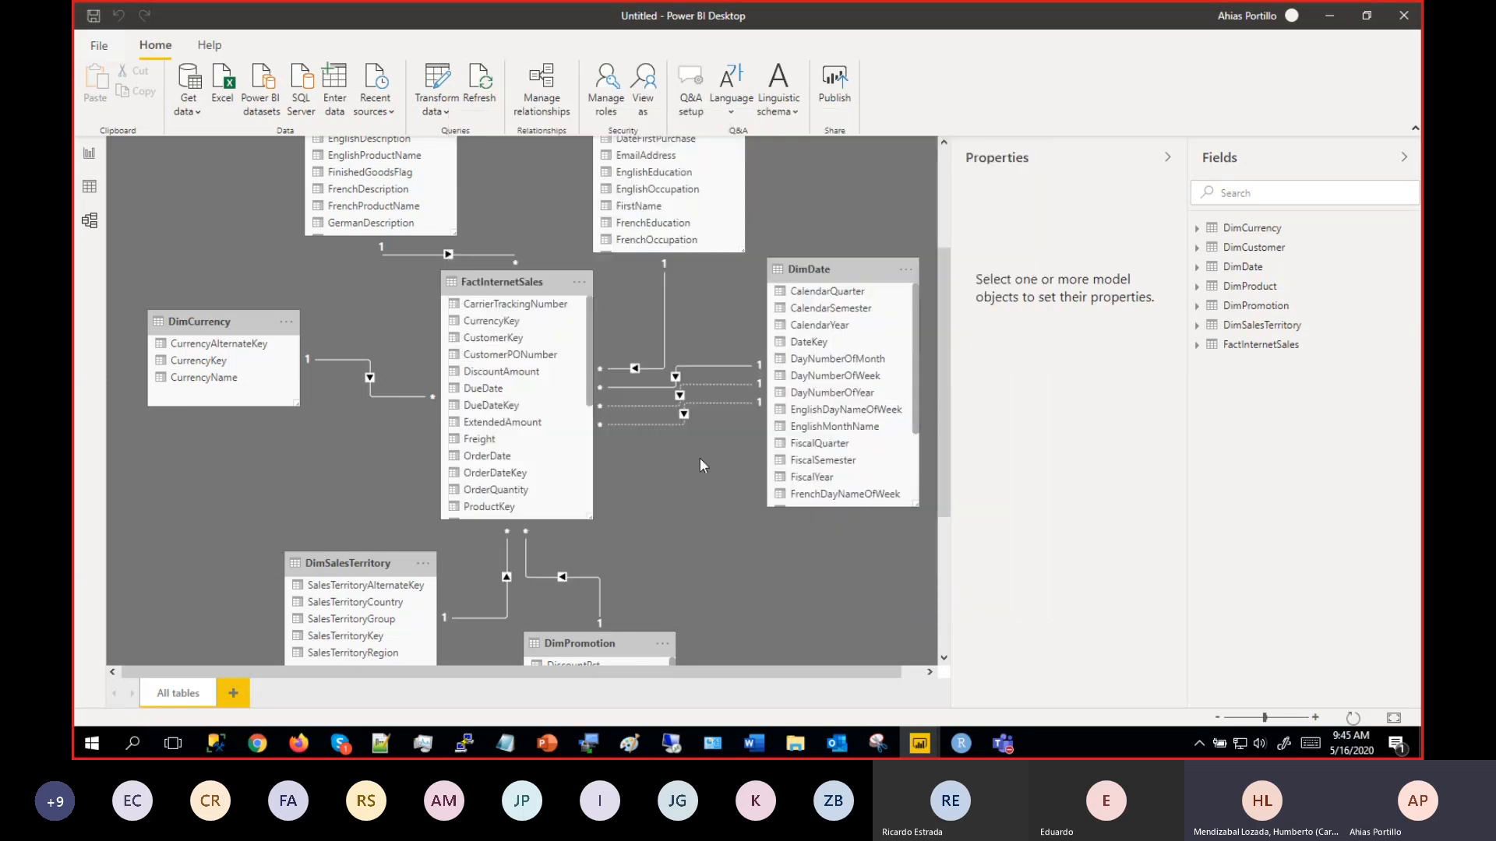
Make the relationship between OrderDateKey in FactInternetSales and DateKey in DimDate active.
double_click(676, 418)
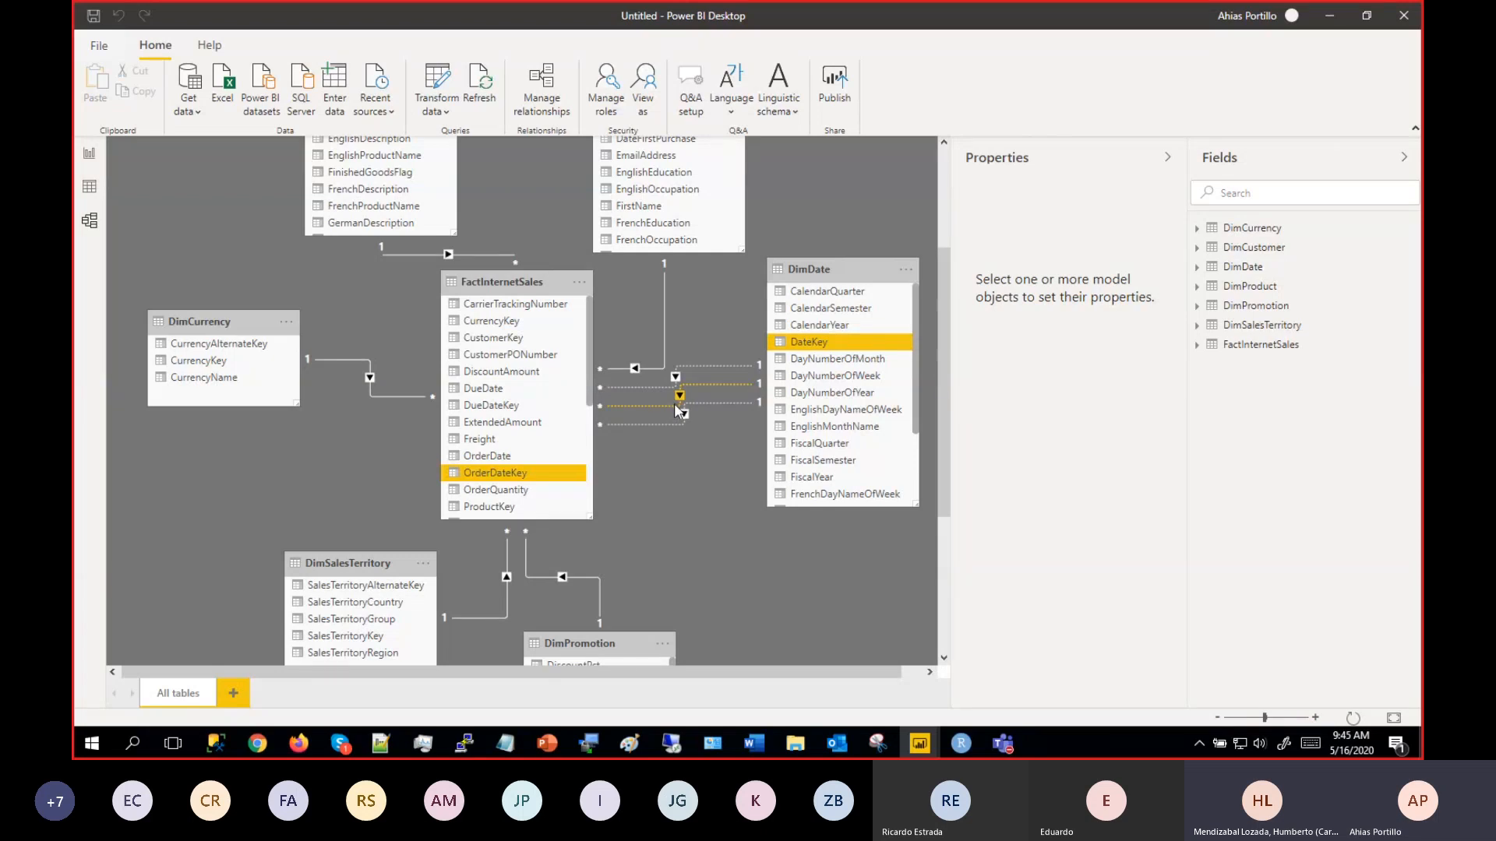
right_click(676, 407)
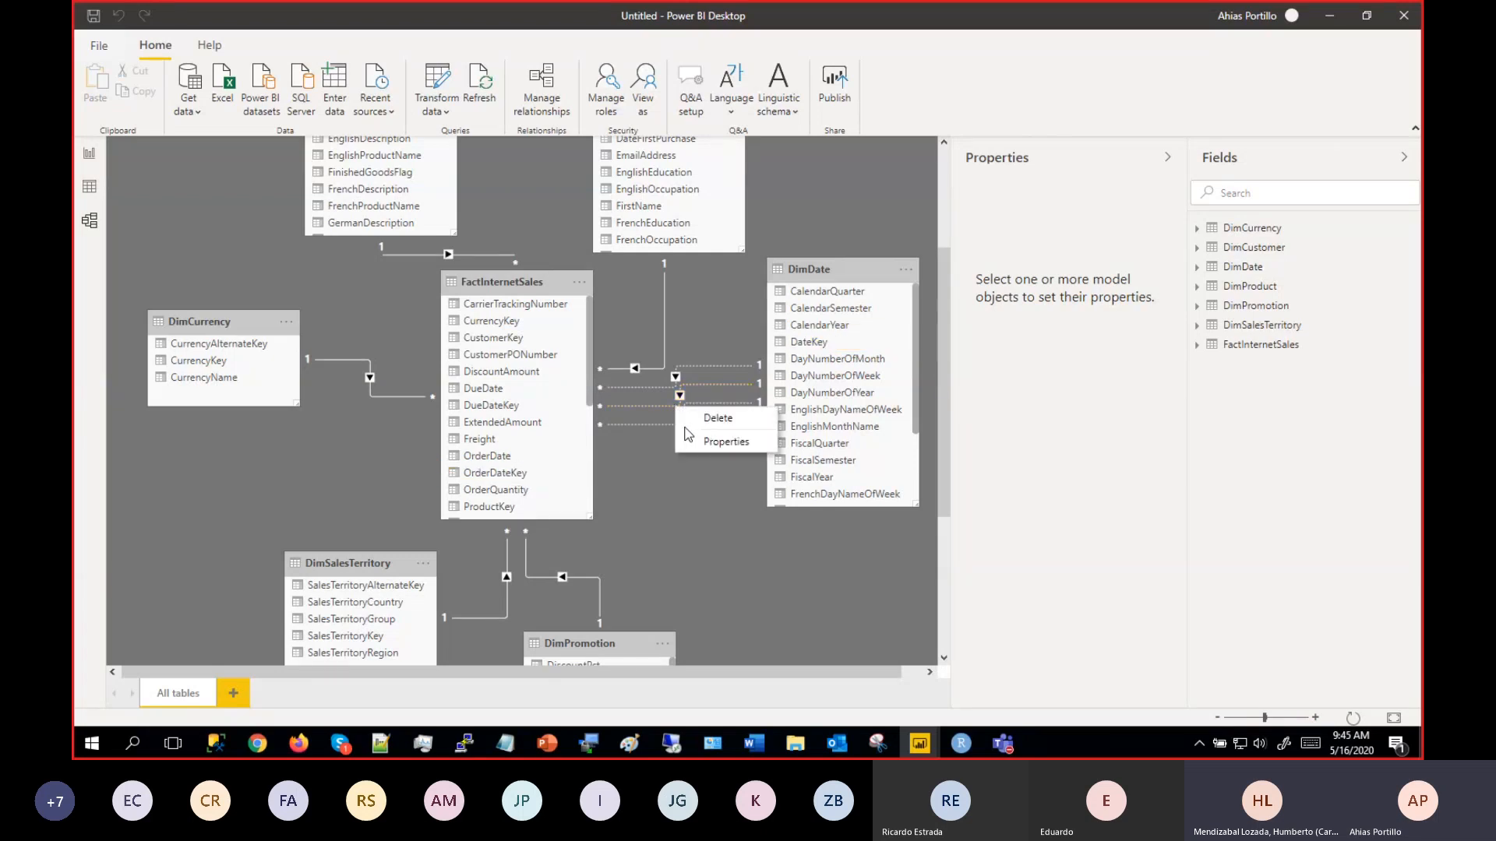
left_click(657, 405)
right_click(657, 406)
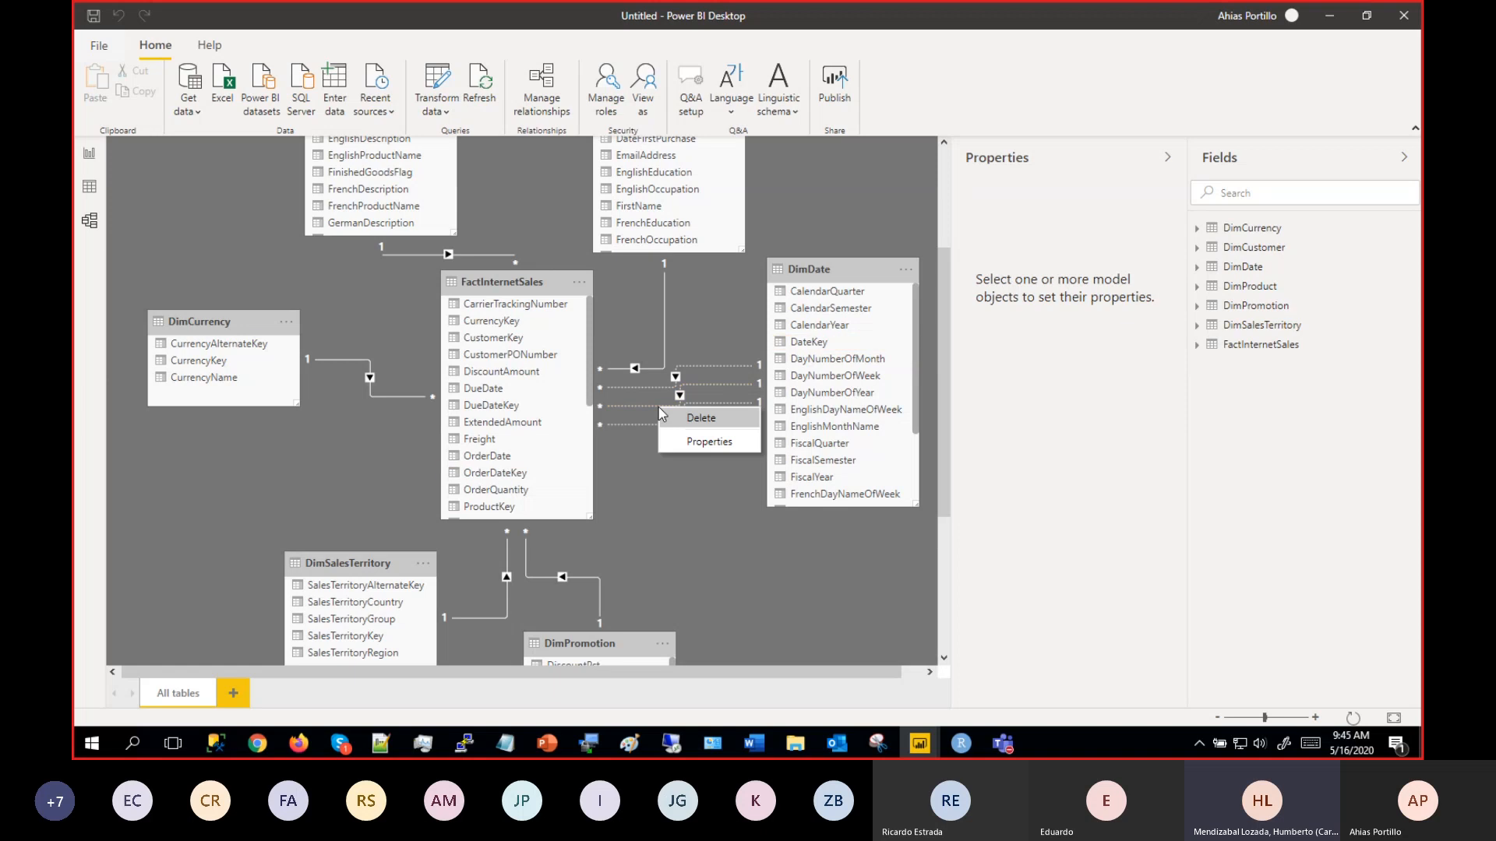
left_click(659, 408)
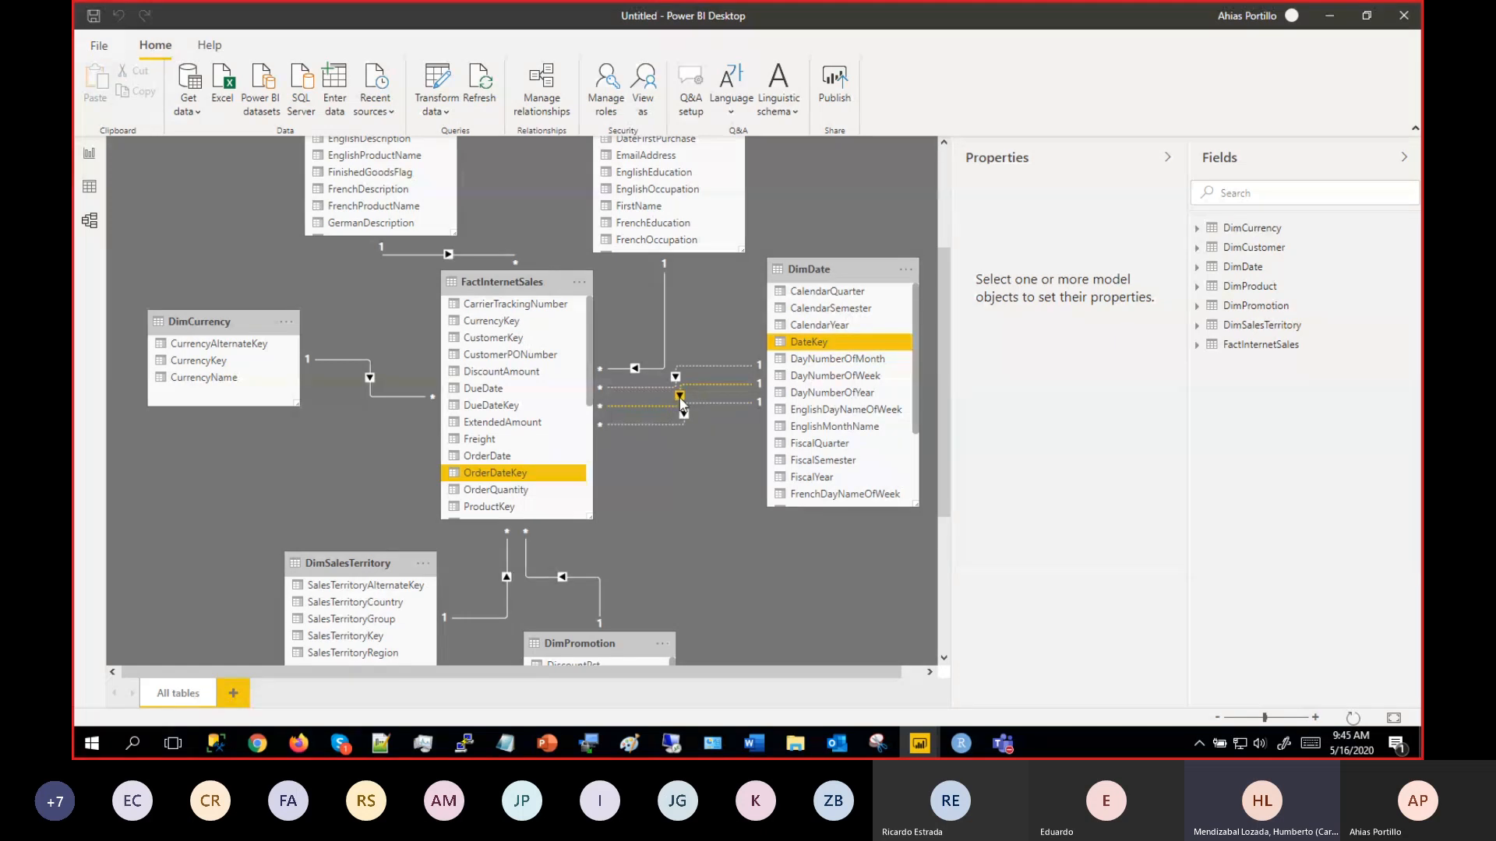
right_click(680, 398)
left_click(712, 429)
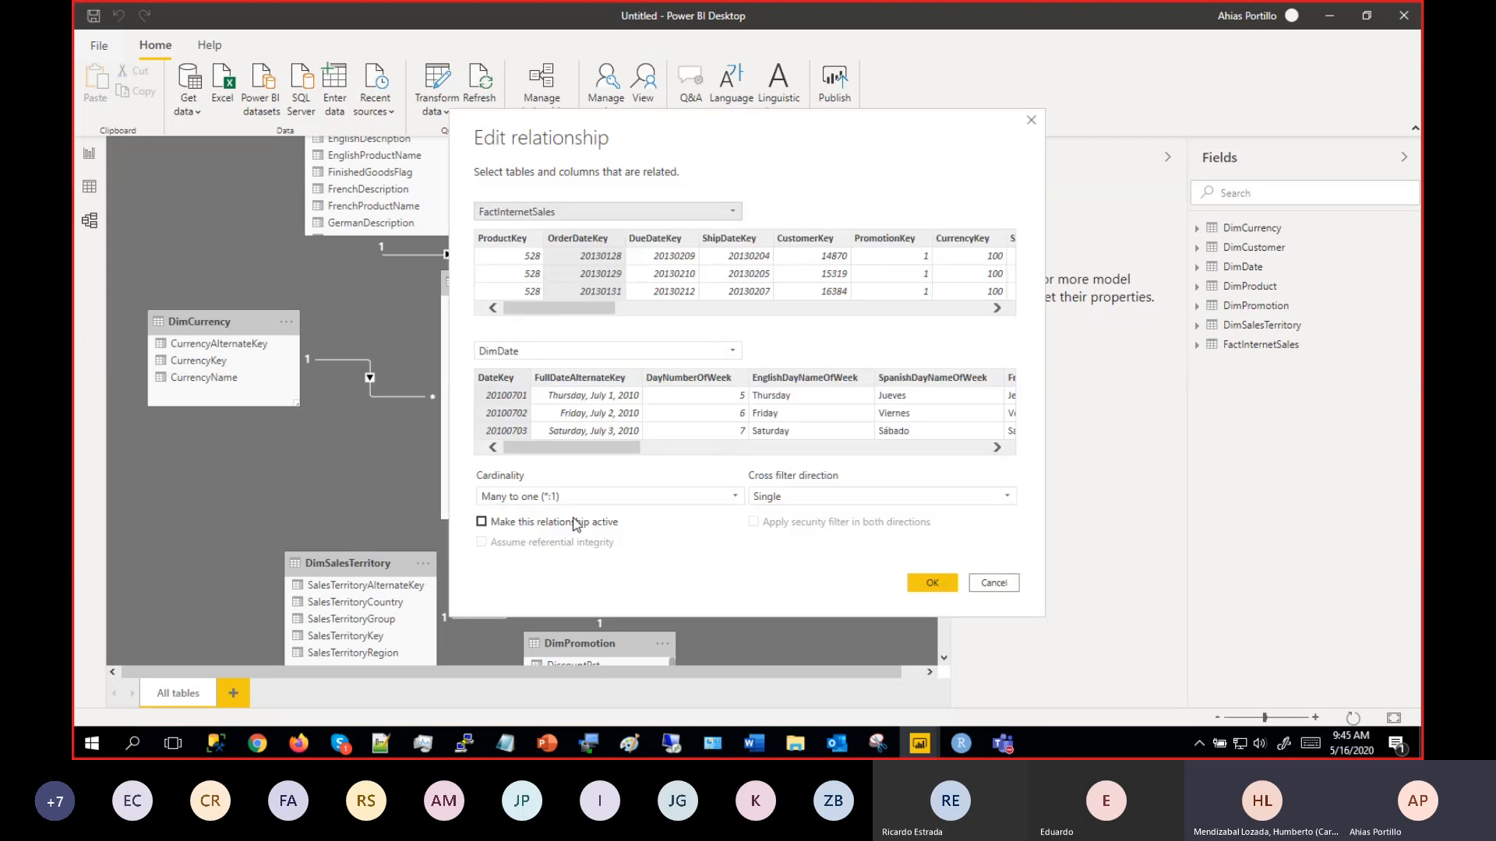
left_click(575, 524)
left_click(932, 582)
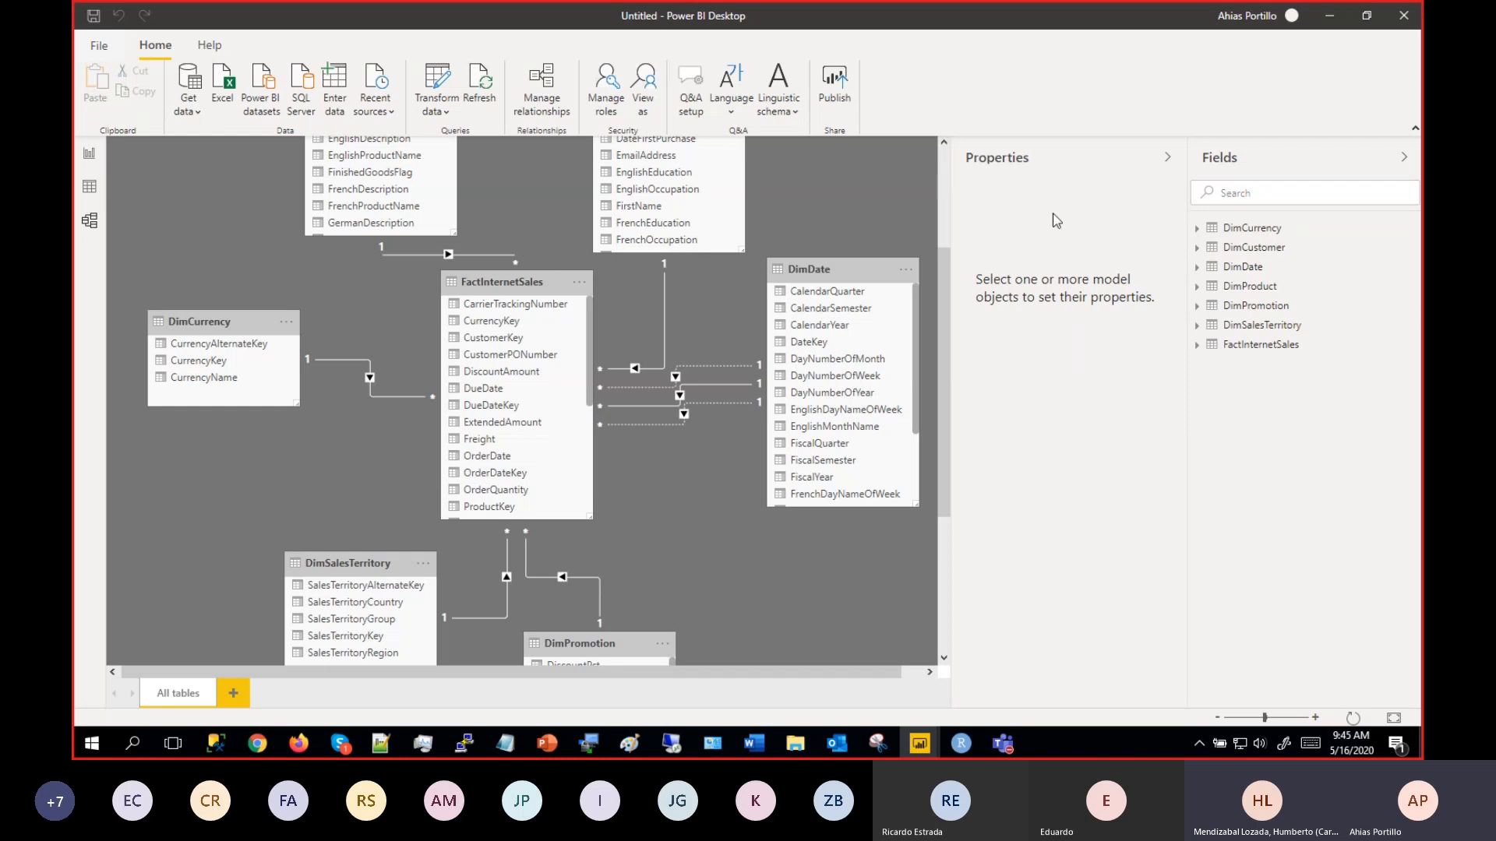
Hide the FactInternetSales table in report view.
left_click(1245, 353)
right_click(1245, 353)
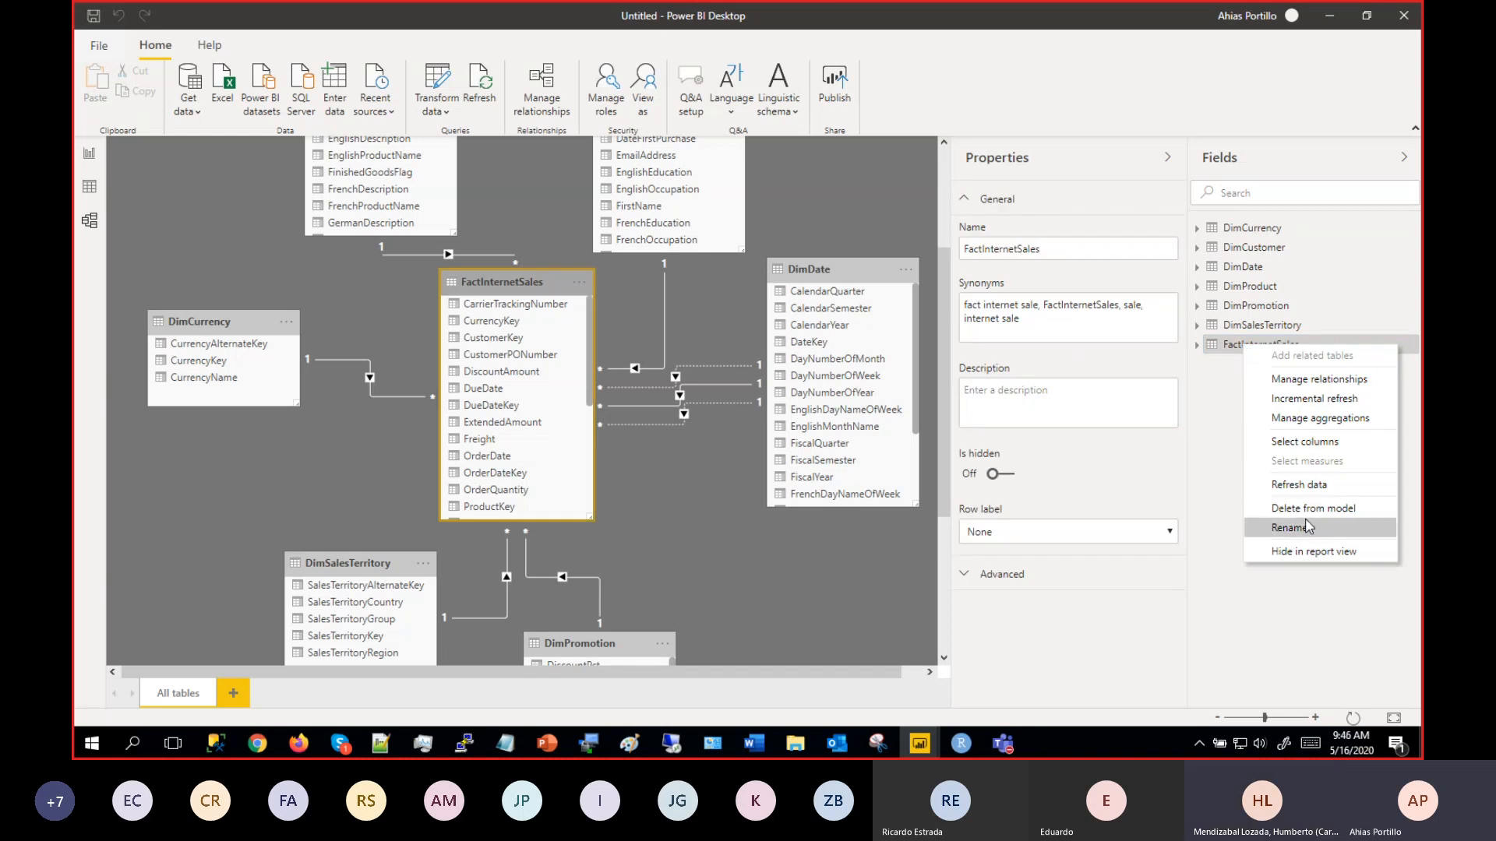
left_click(1313, 551)
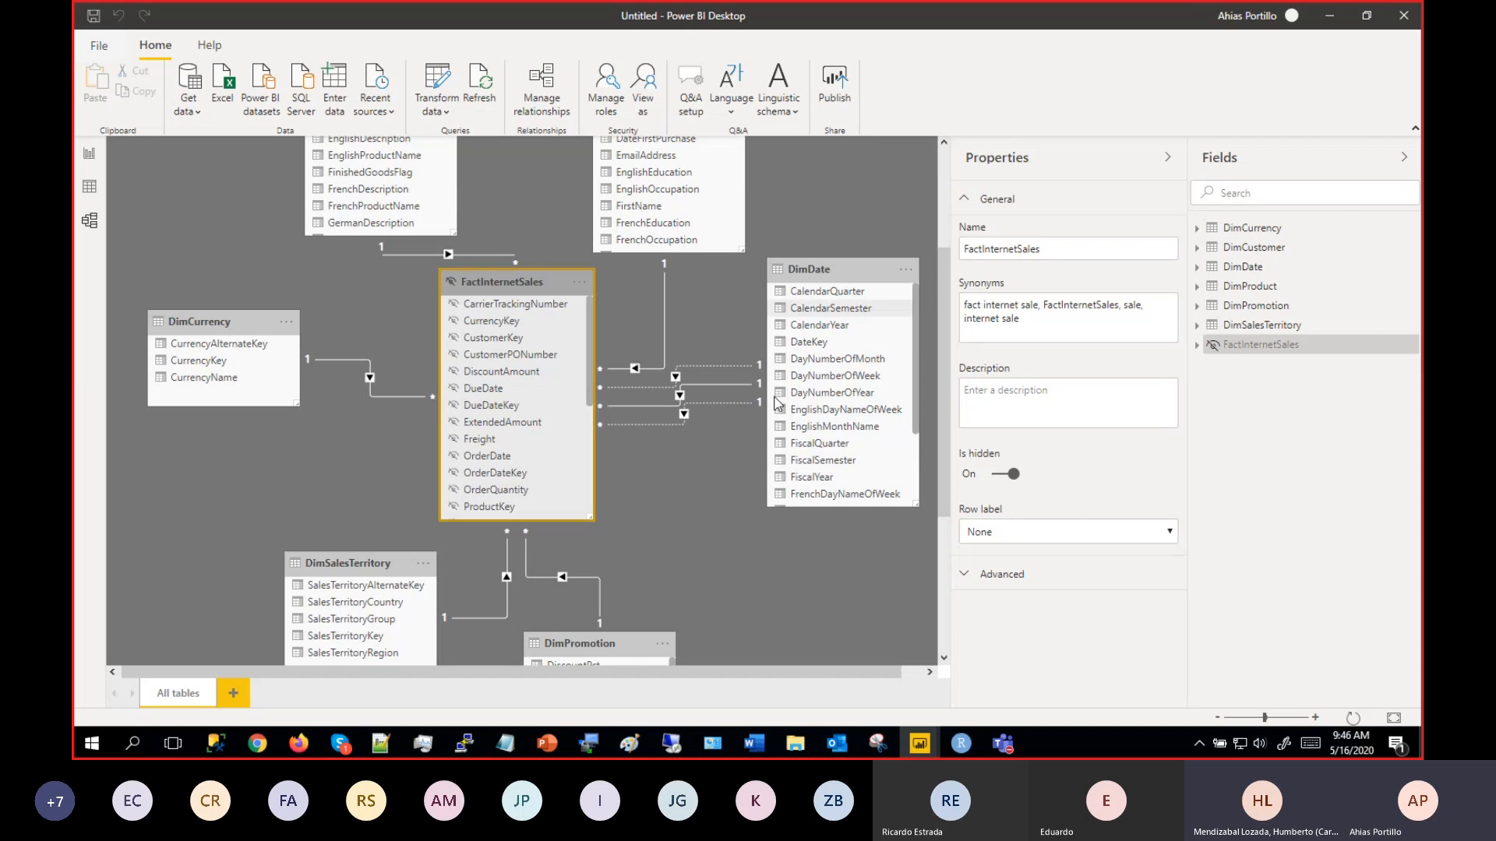
Show the rows of the FactInternetSales table in the data view.
left_click(90, 188)
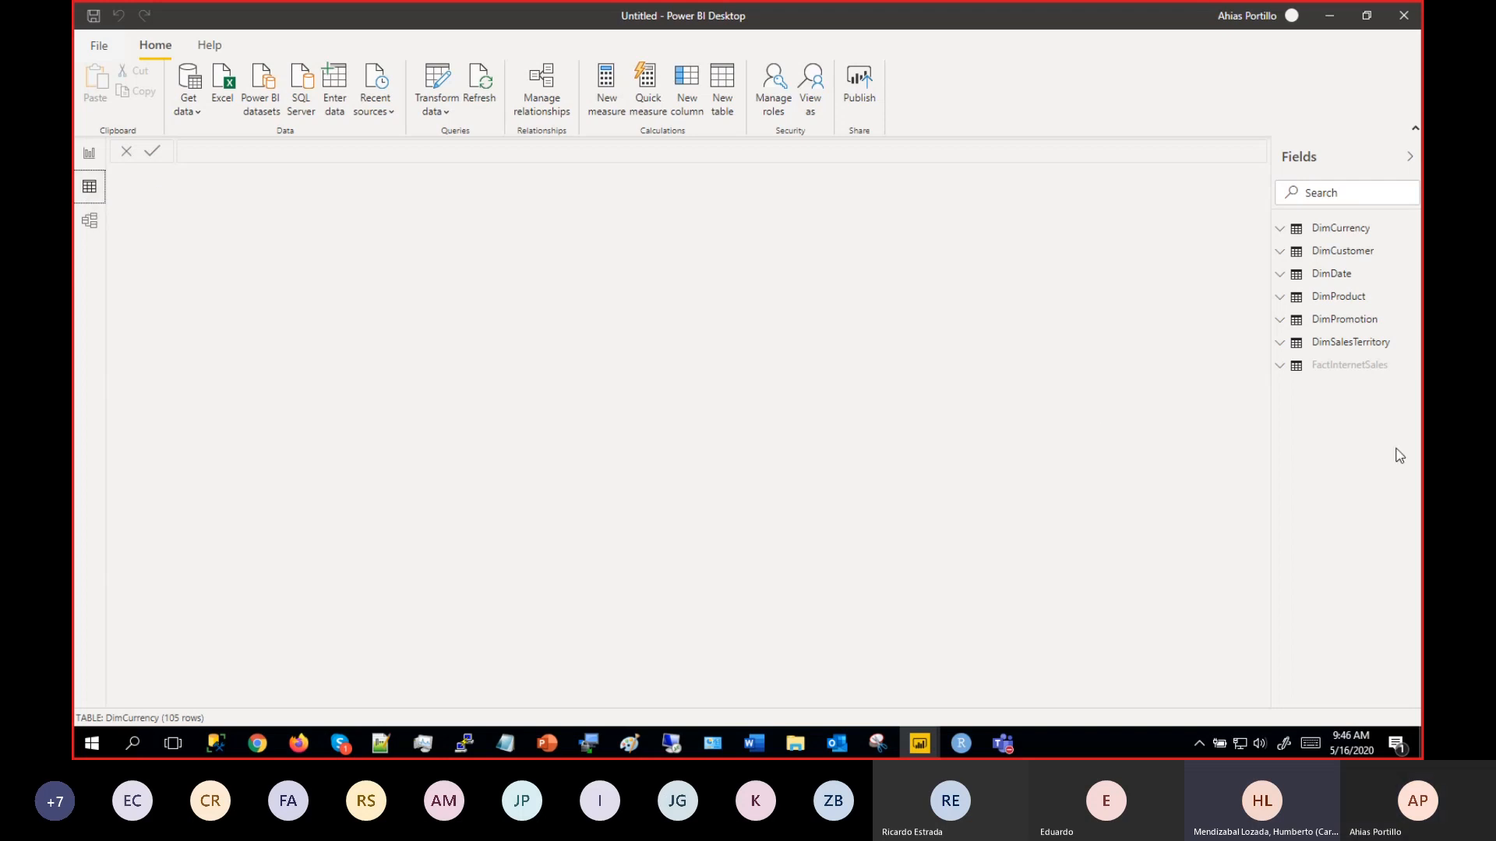
left_click(1362, 366)
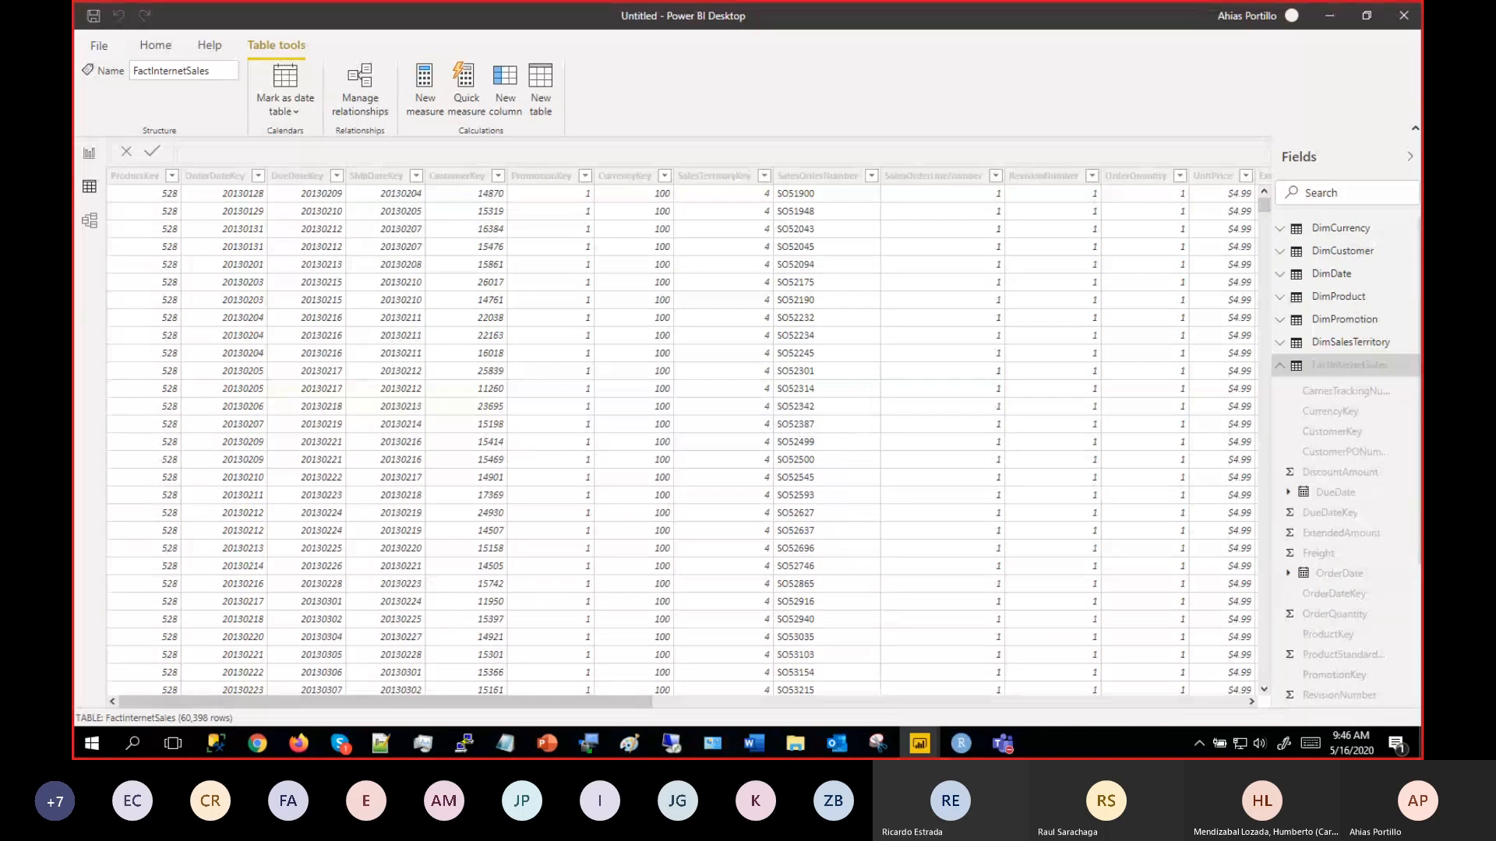
key("alt+Tab")
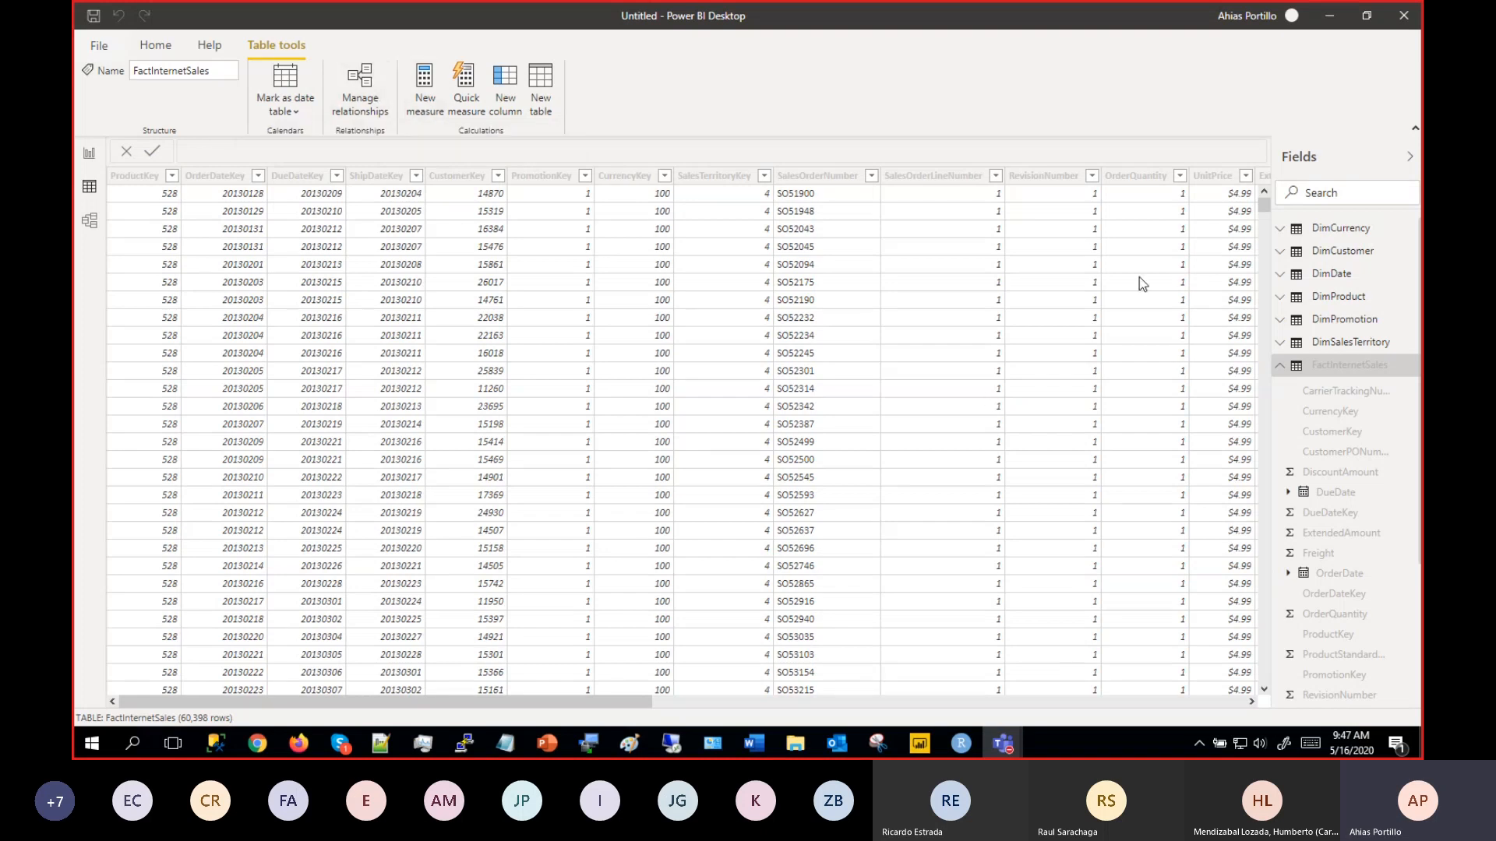
Create a measure in FactInternetSales with the formula Suma montos OrderDate = SUM(FactInternetSales[SalesAmount]).
left_click(1353, 374)
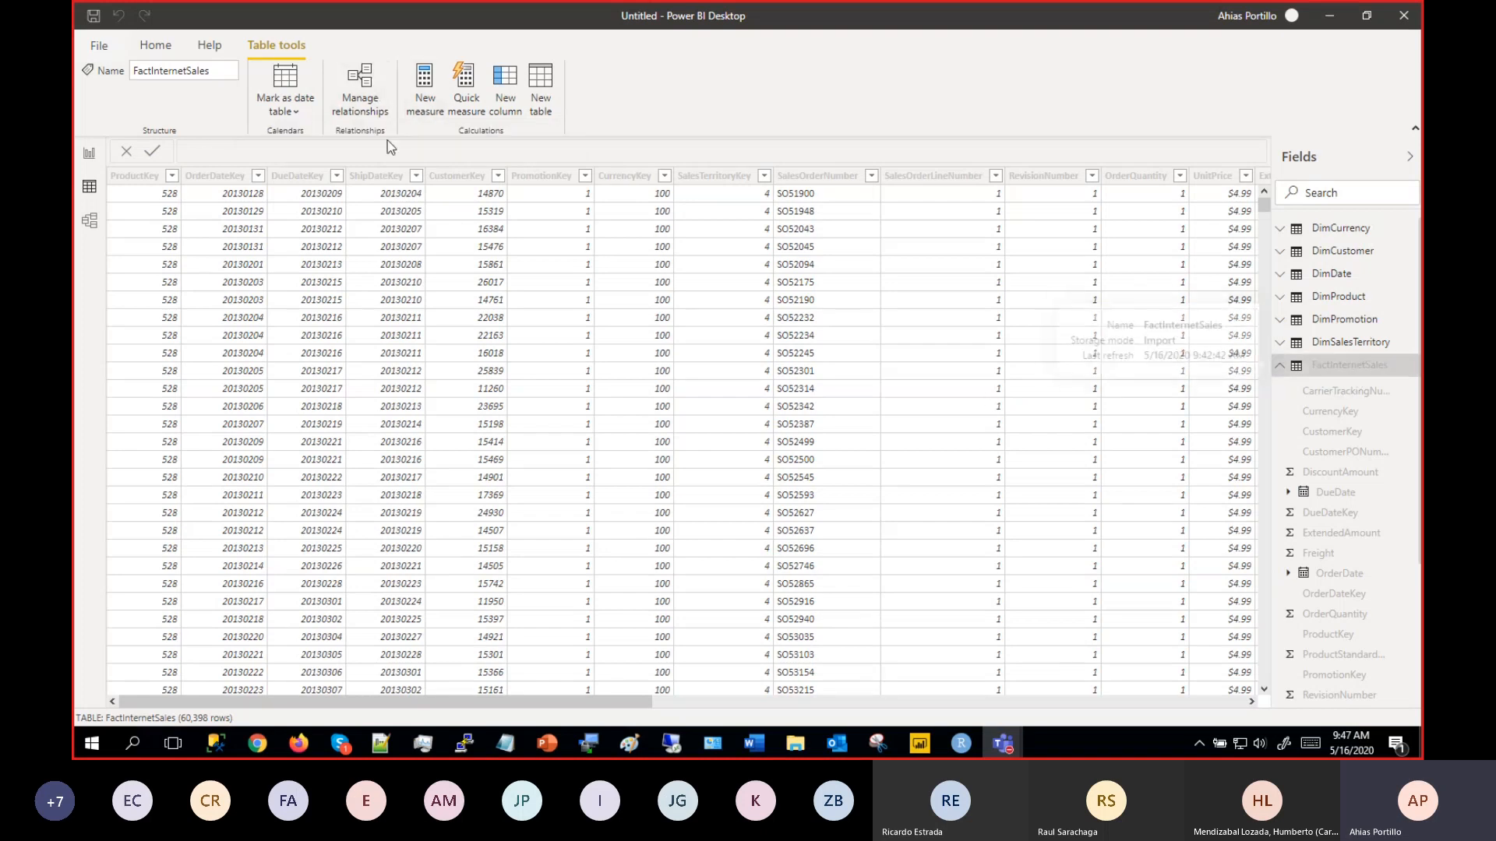
left_click(427, 89)
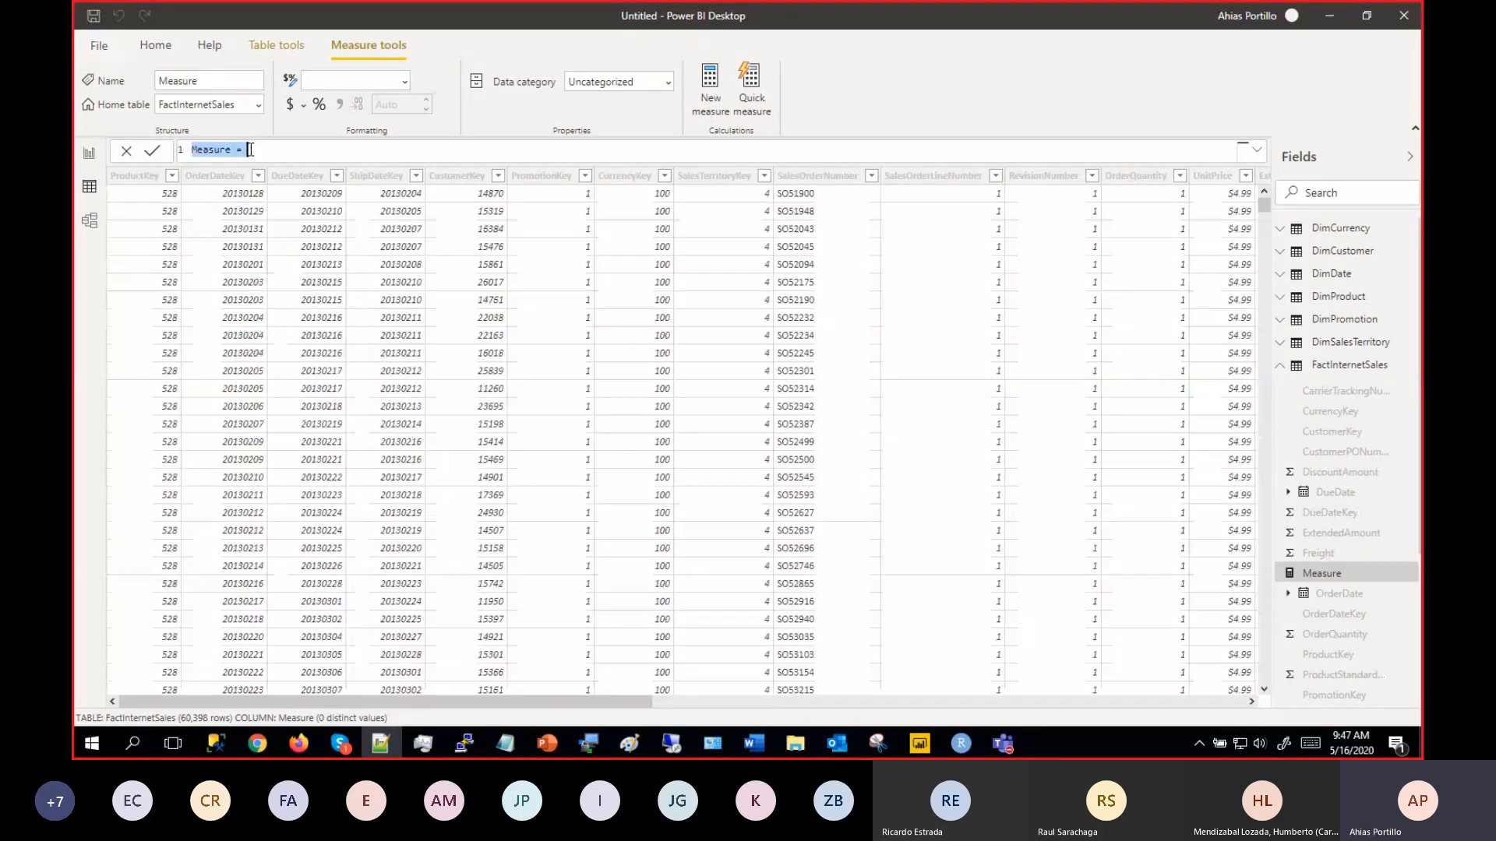
left_click_drag(251, 149, 191, 150)
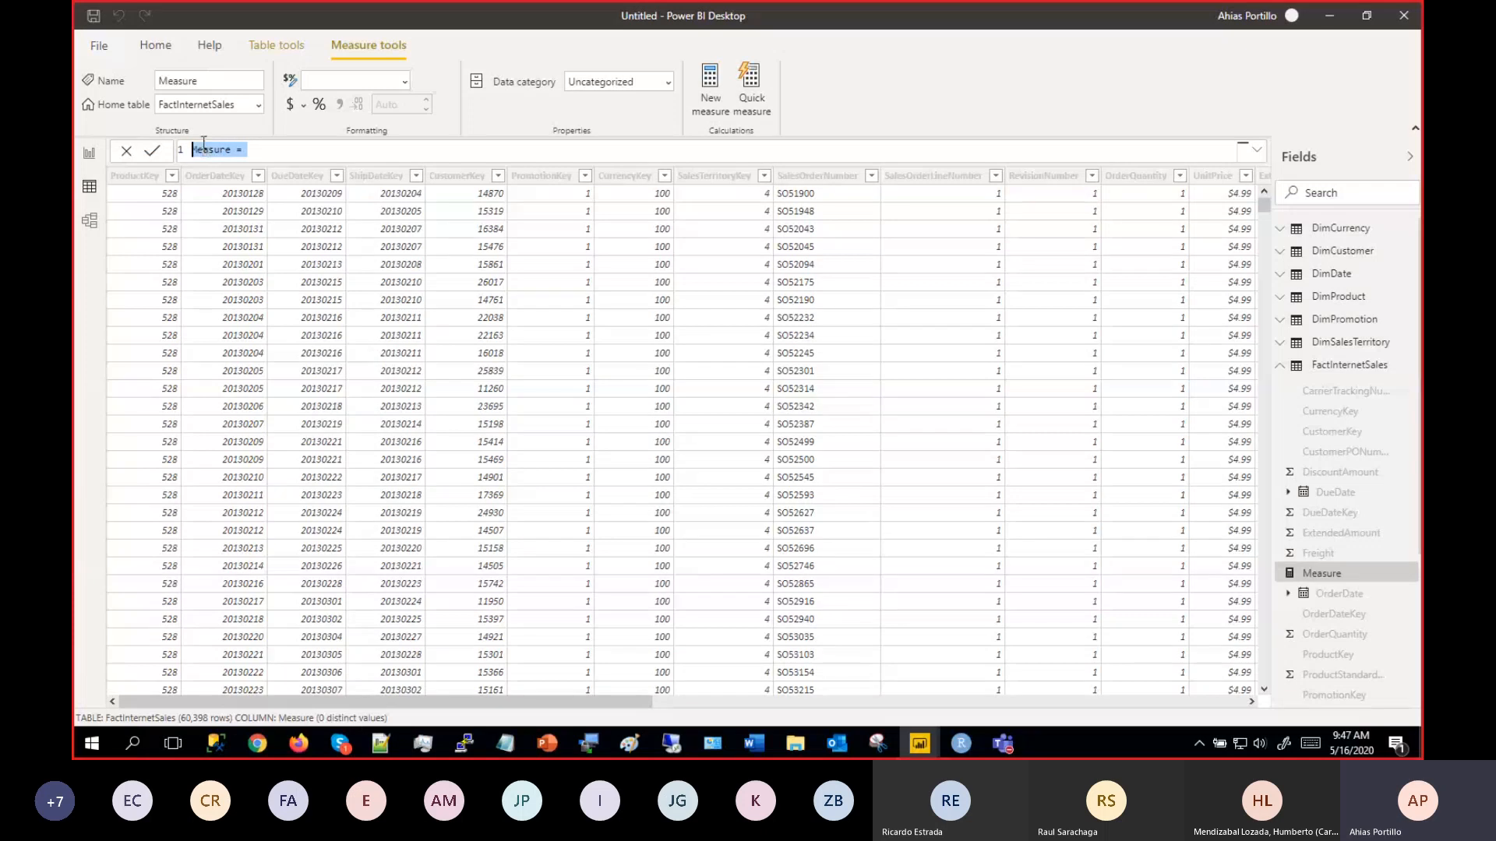
type("Suma montos OrderDate = SUM(FactInternetSales[SalesAmount])")
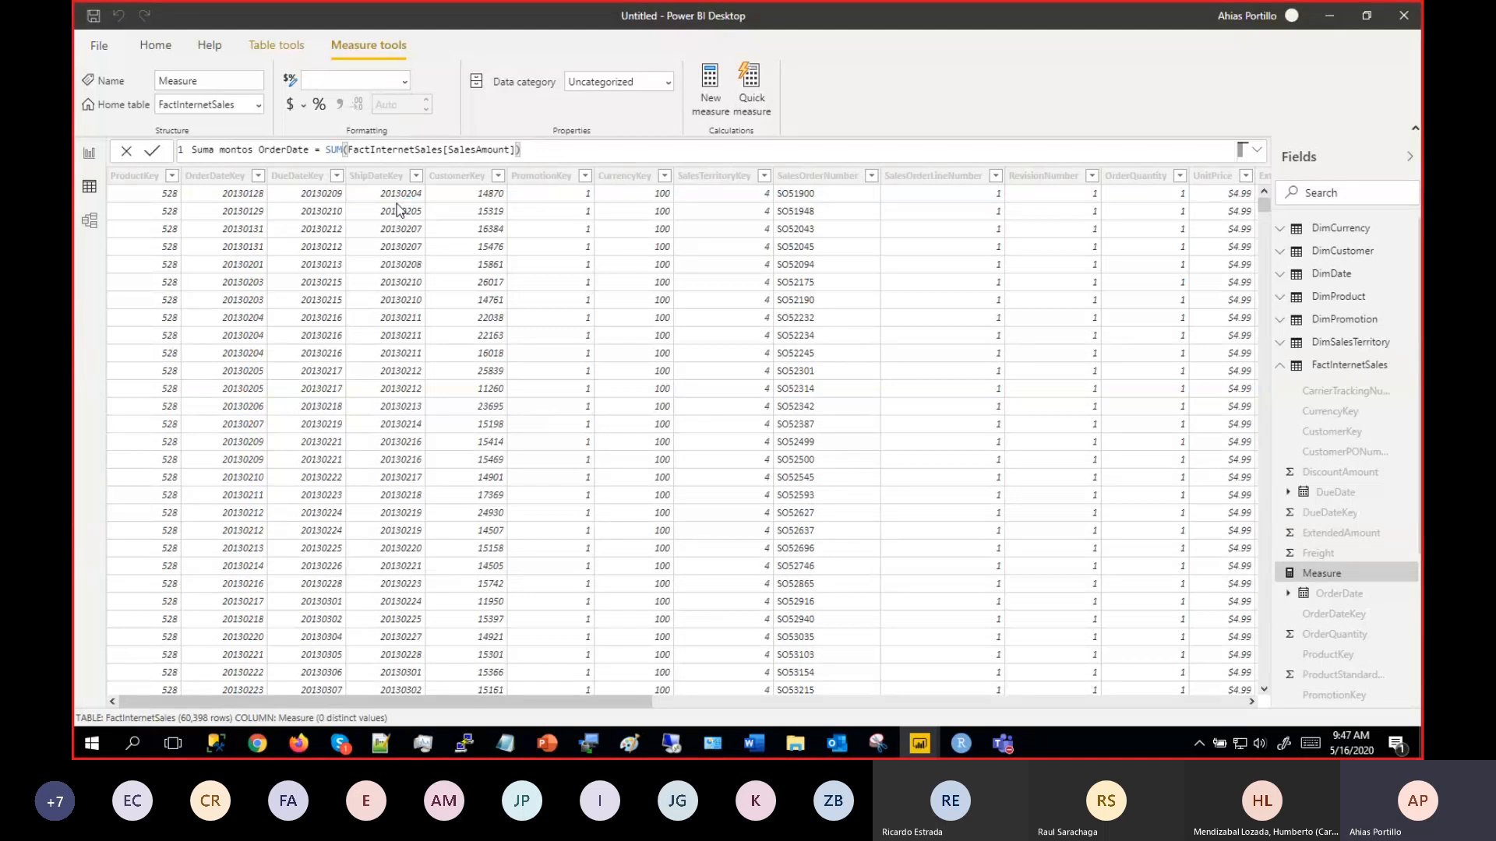
key("Return")
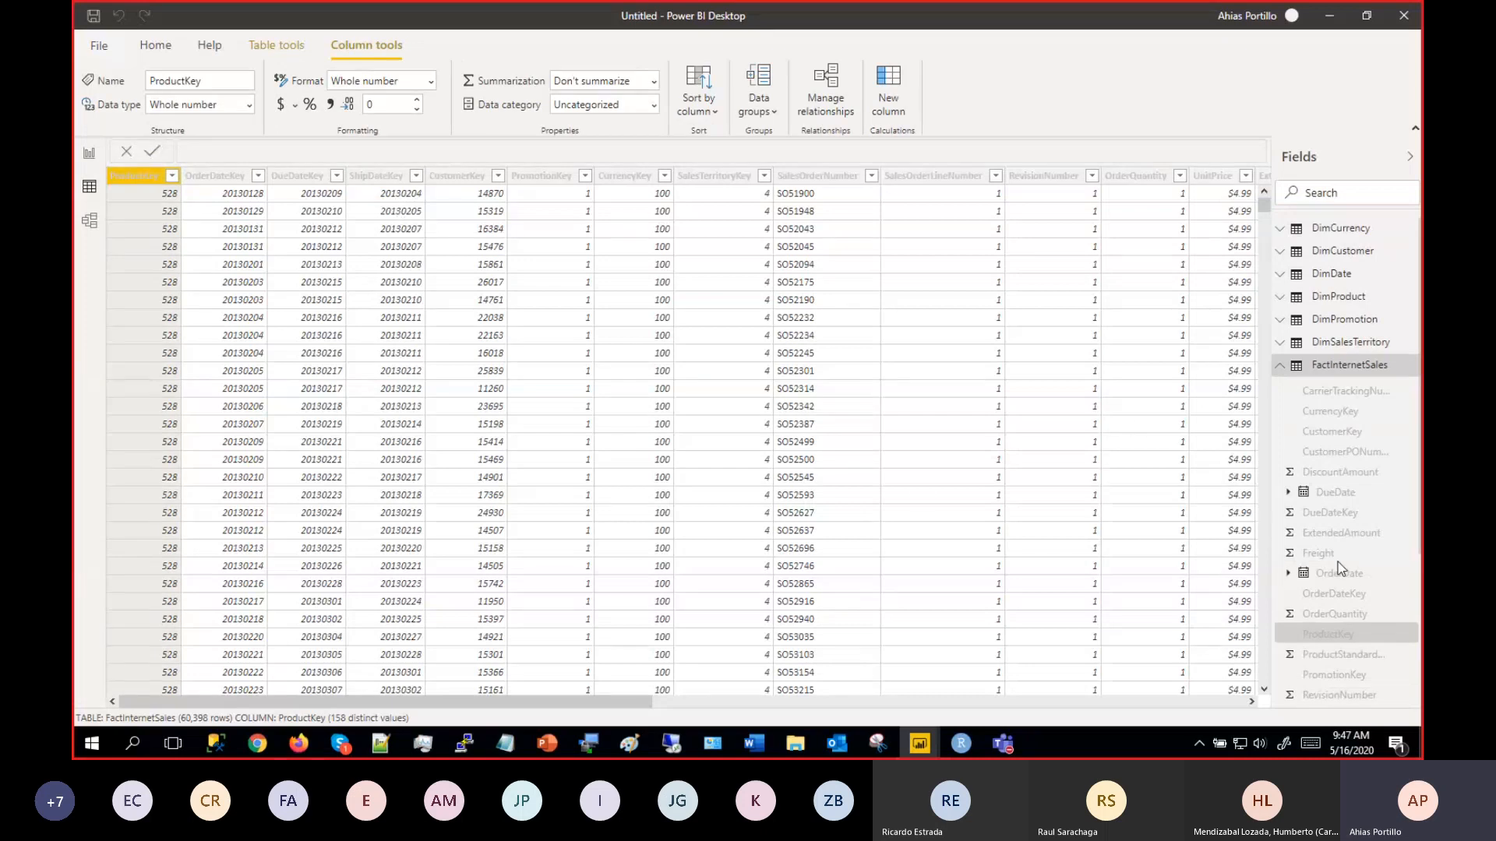
Create the measure Suma montos DueDate = CALCULATE(Sum(FactInternetSales[SalesAmount]), USERELATIONSHIP(FactInternetSales[DueDateKey], DimDate[DateKey])) in FactInternetSales.
scroll(1344, 655, "down", 3)
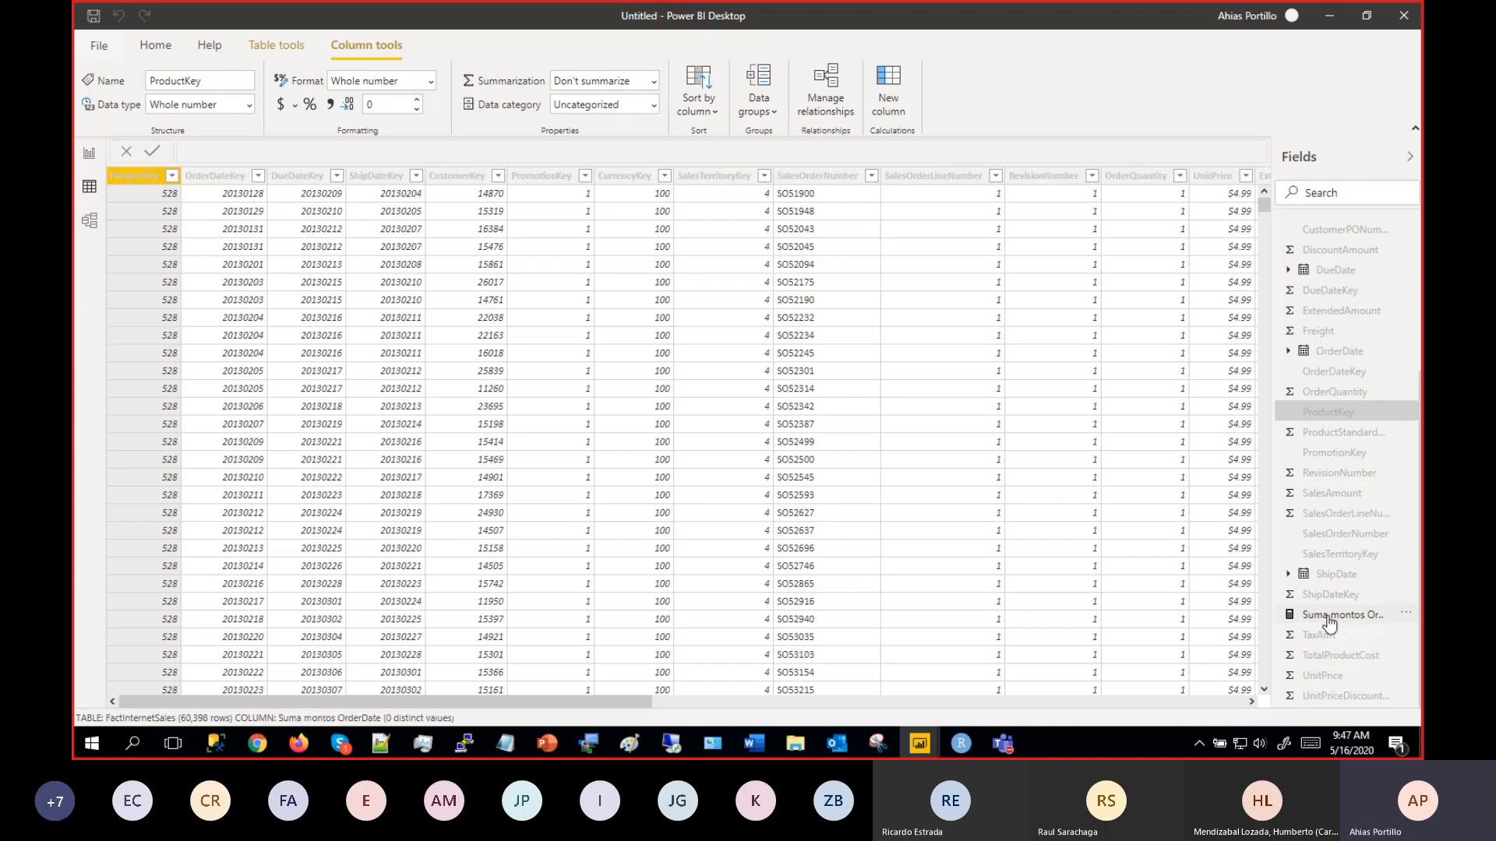
left_click(1328, 616)
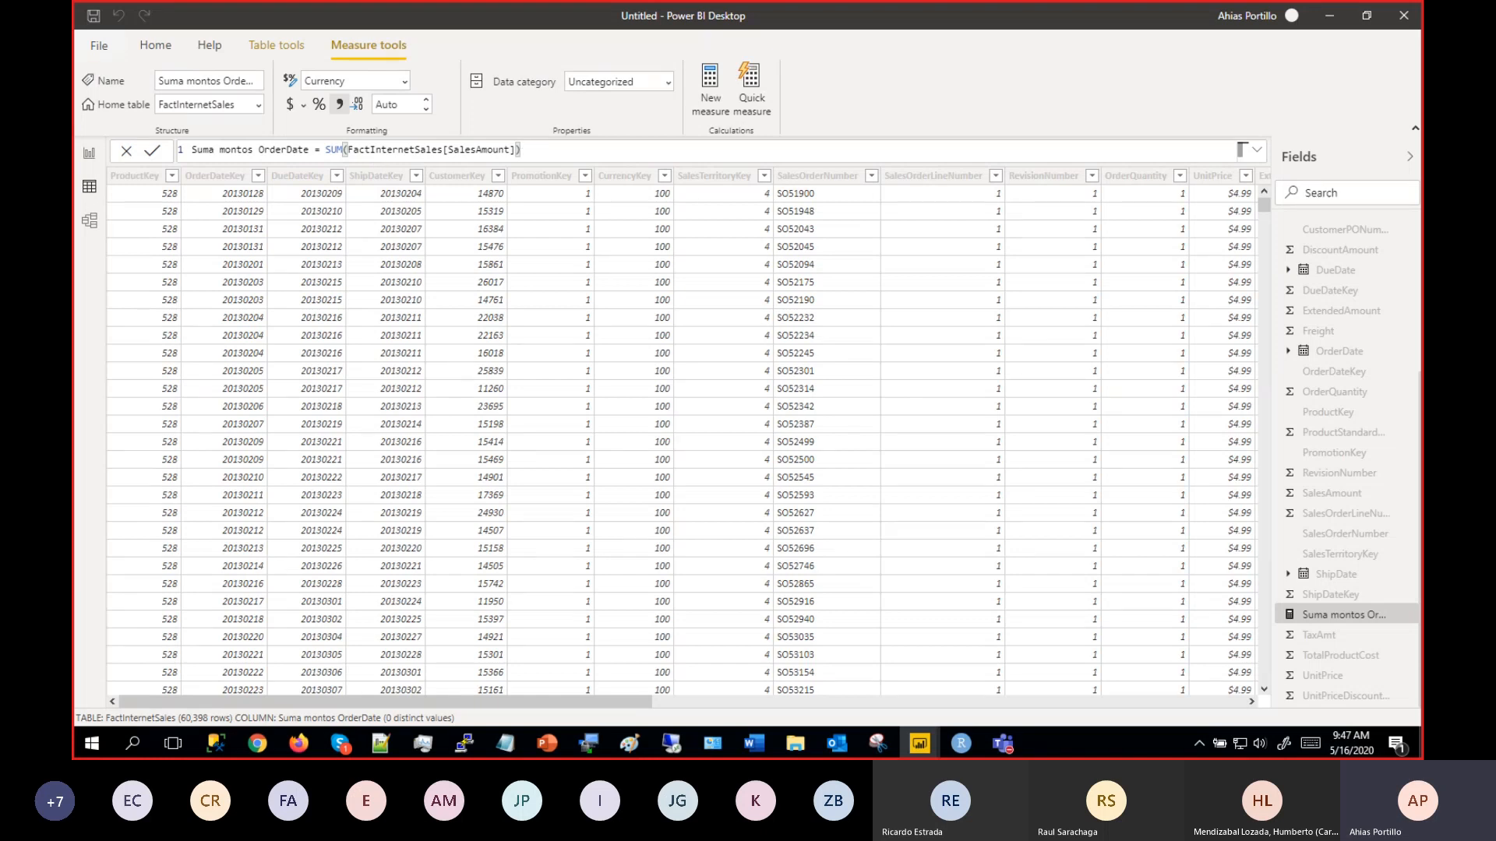
key("alt+Tab")
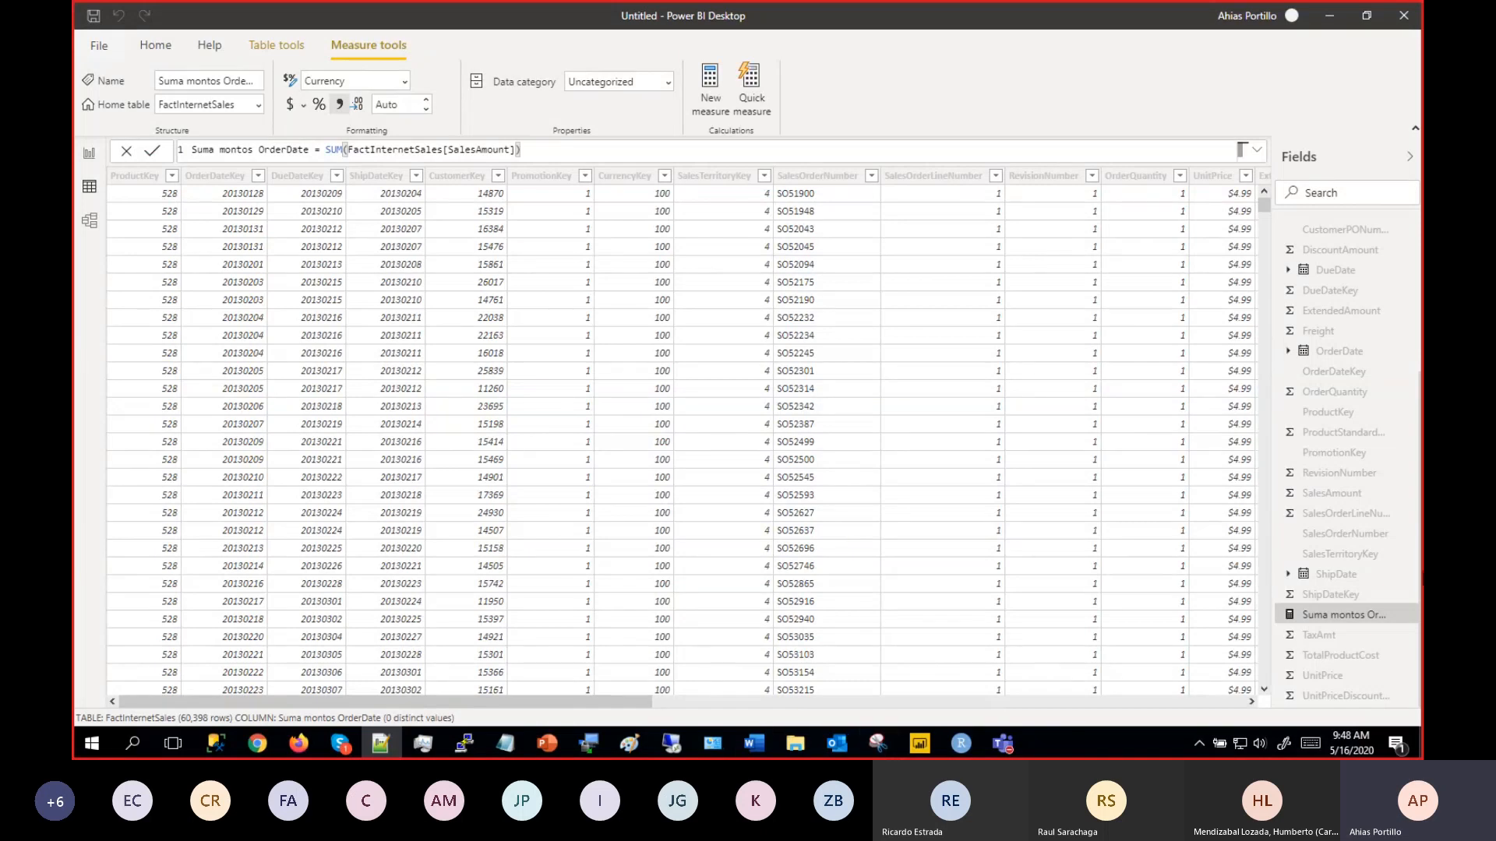
scroll(1374, 588, "up", 1)
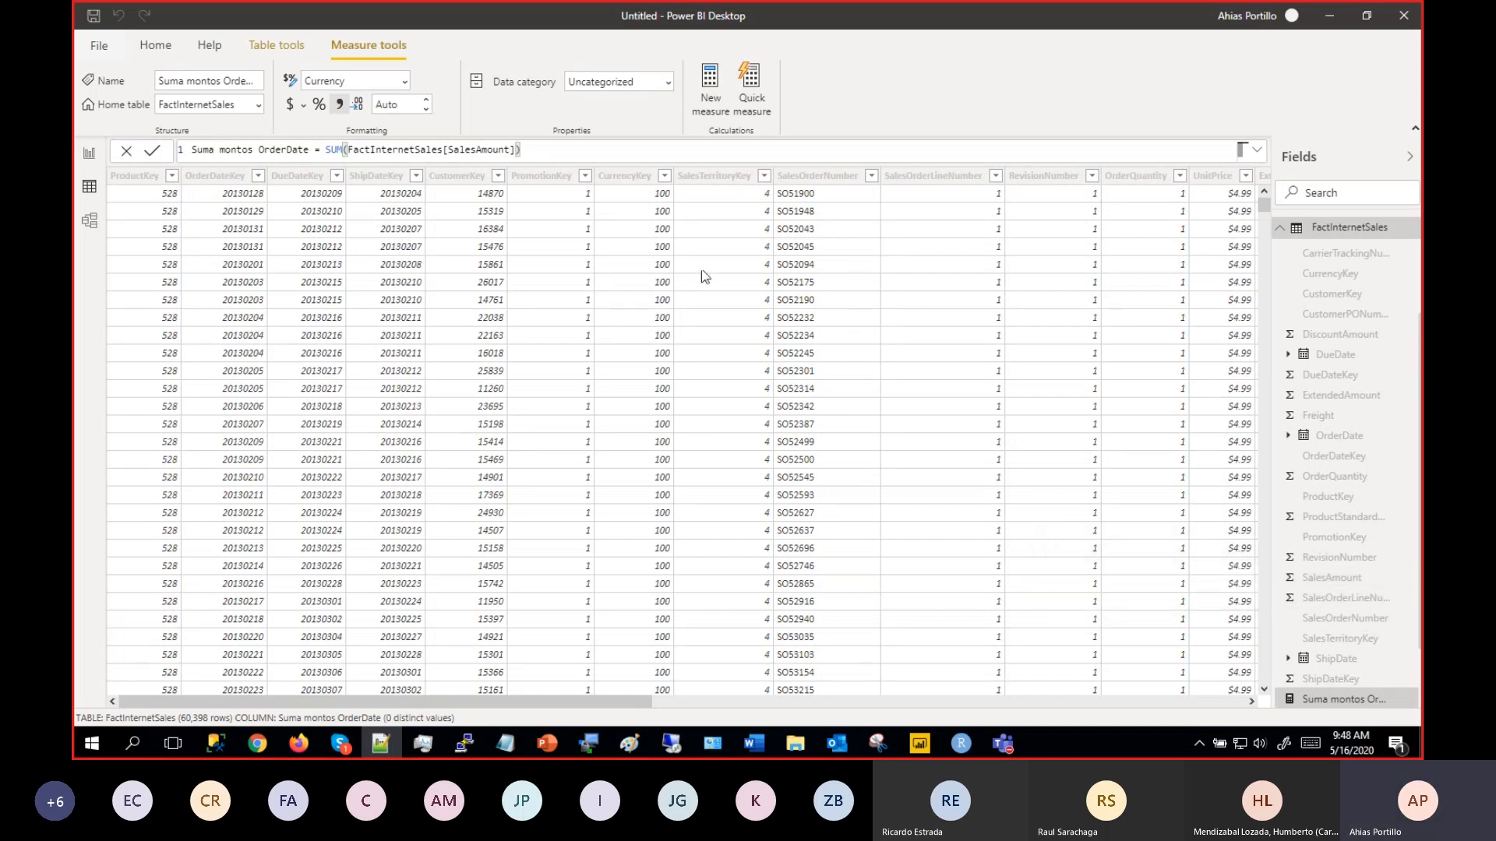
left_click(710, 84)
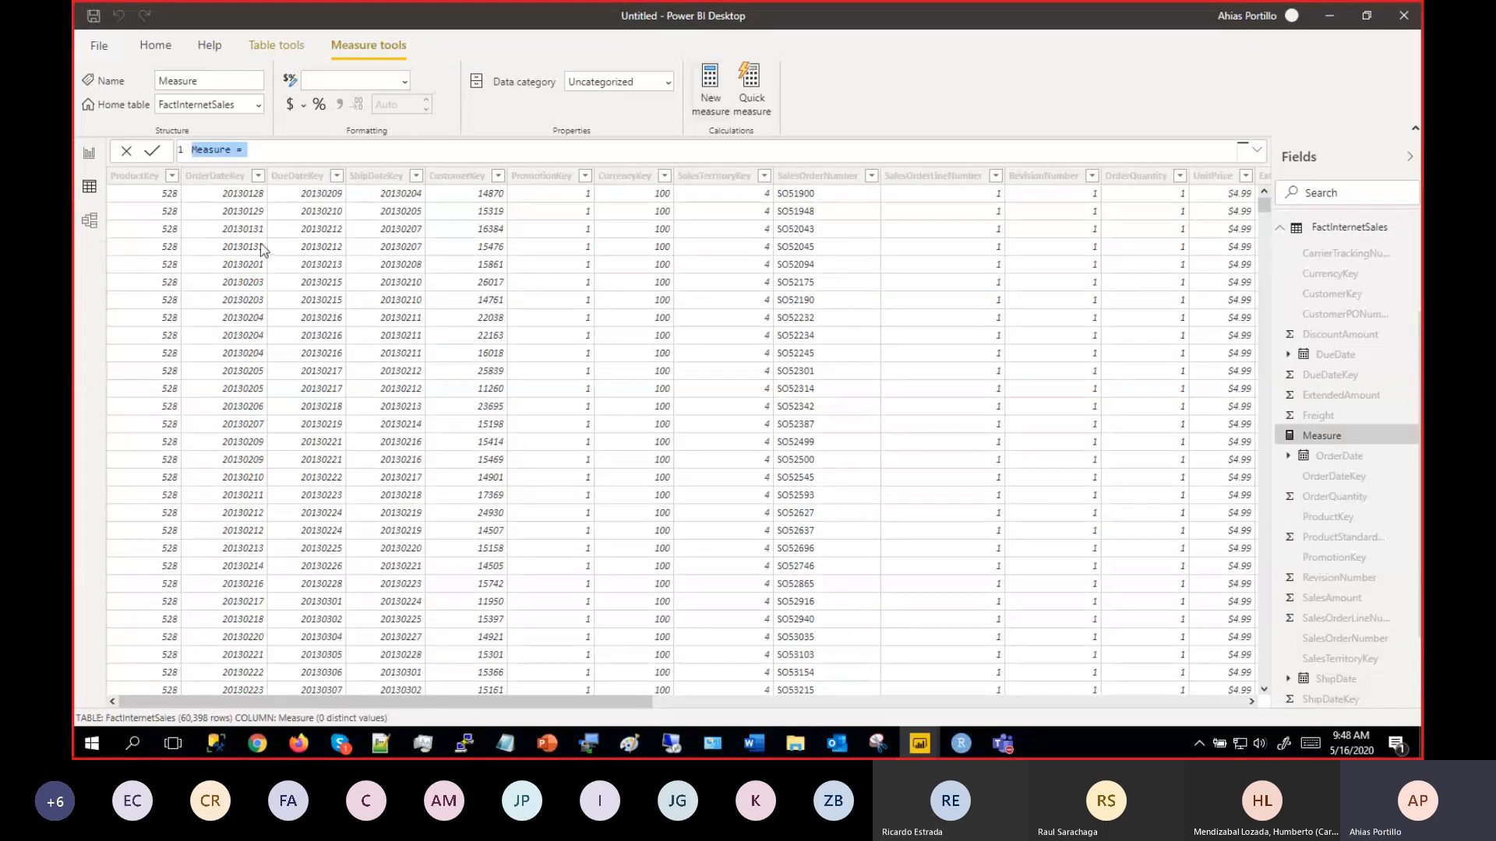
type("Suma montos DueDate = CALCULATE(Sum(FactInternetSales[SalesAmount]), USERELATIONSHIP(FactInternetSales[DueDateKey], DimDate[DateKey]))")
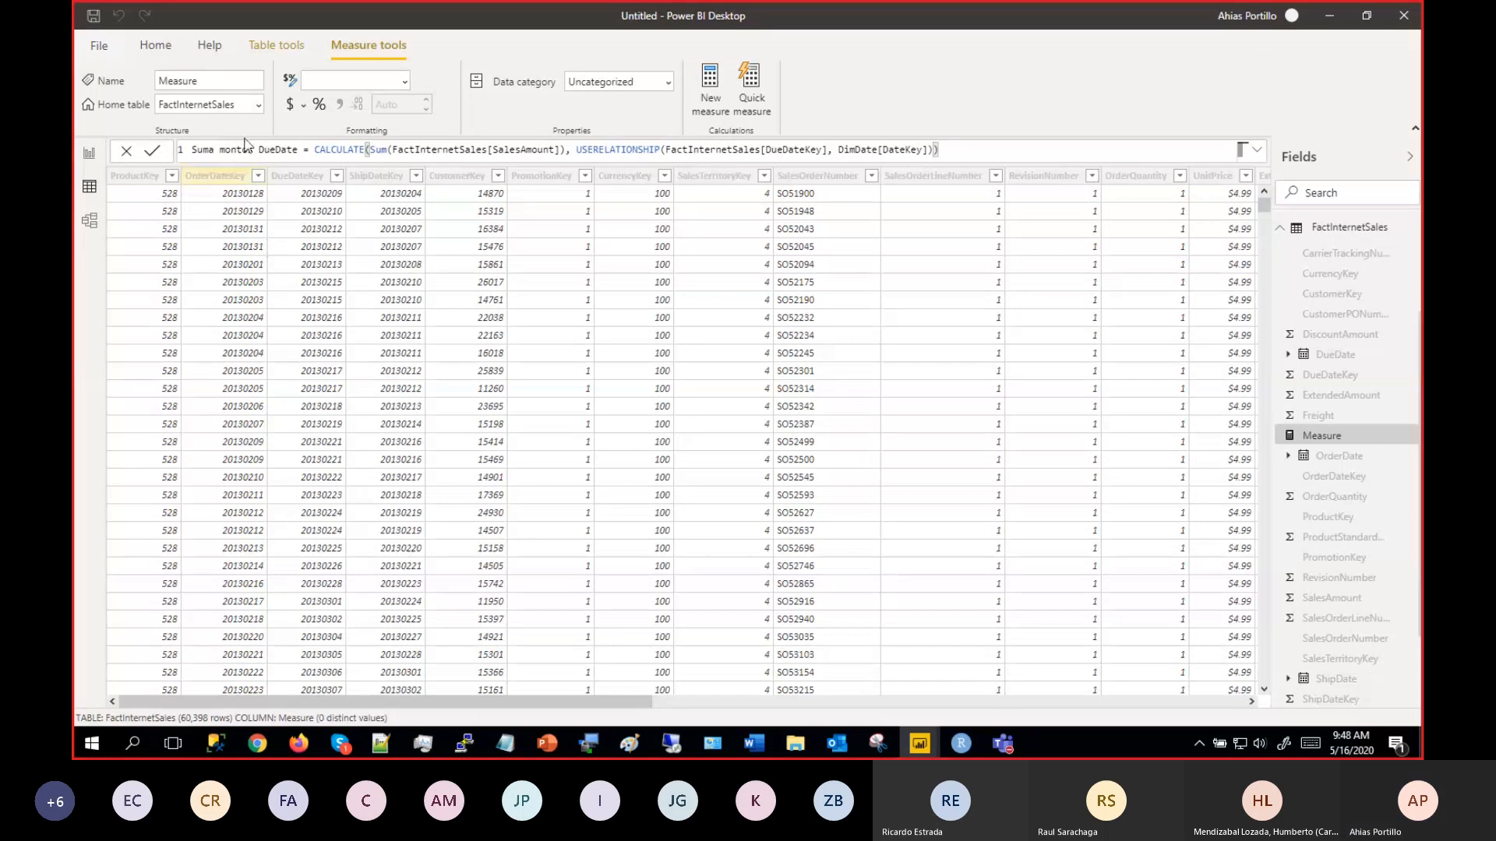
left_click_drag(303, 150, 190, 150)
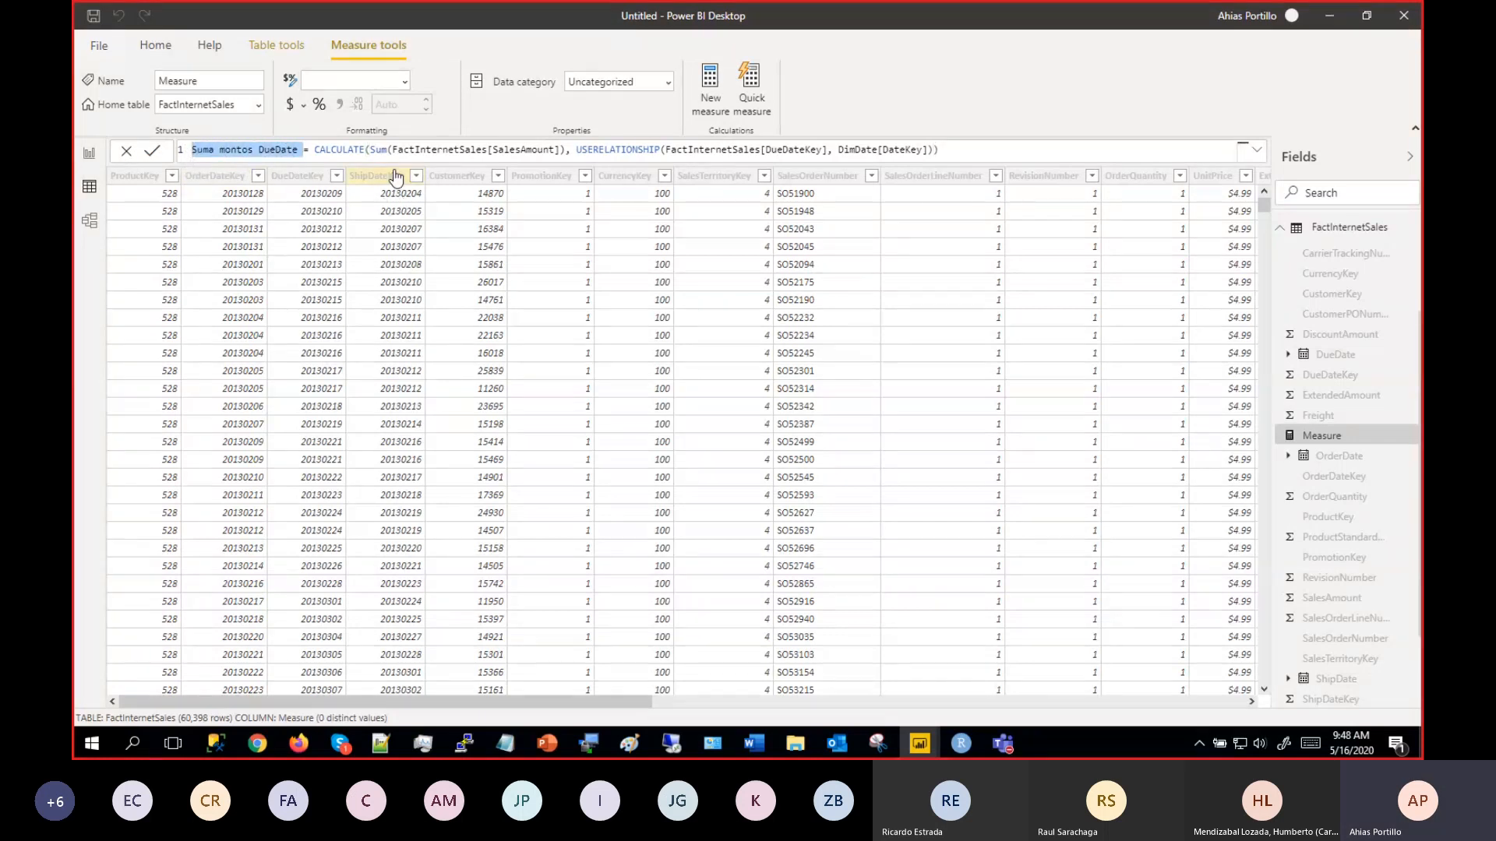
double_click(351, 150)
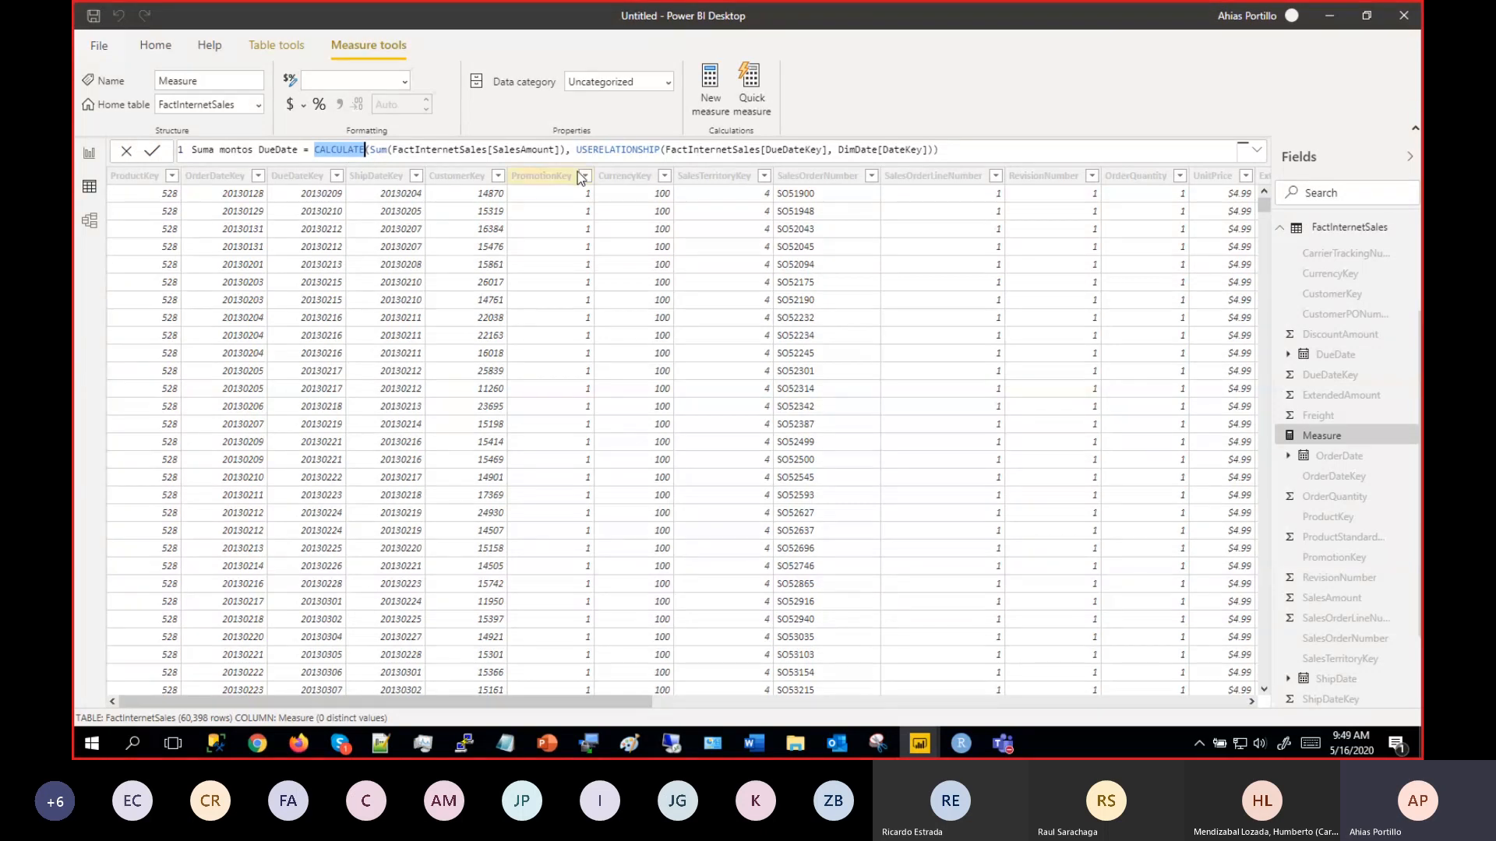
left_click_drag(563, 150, 369, 153)
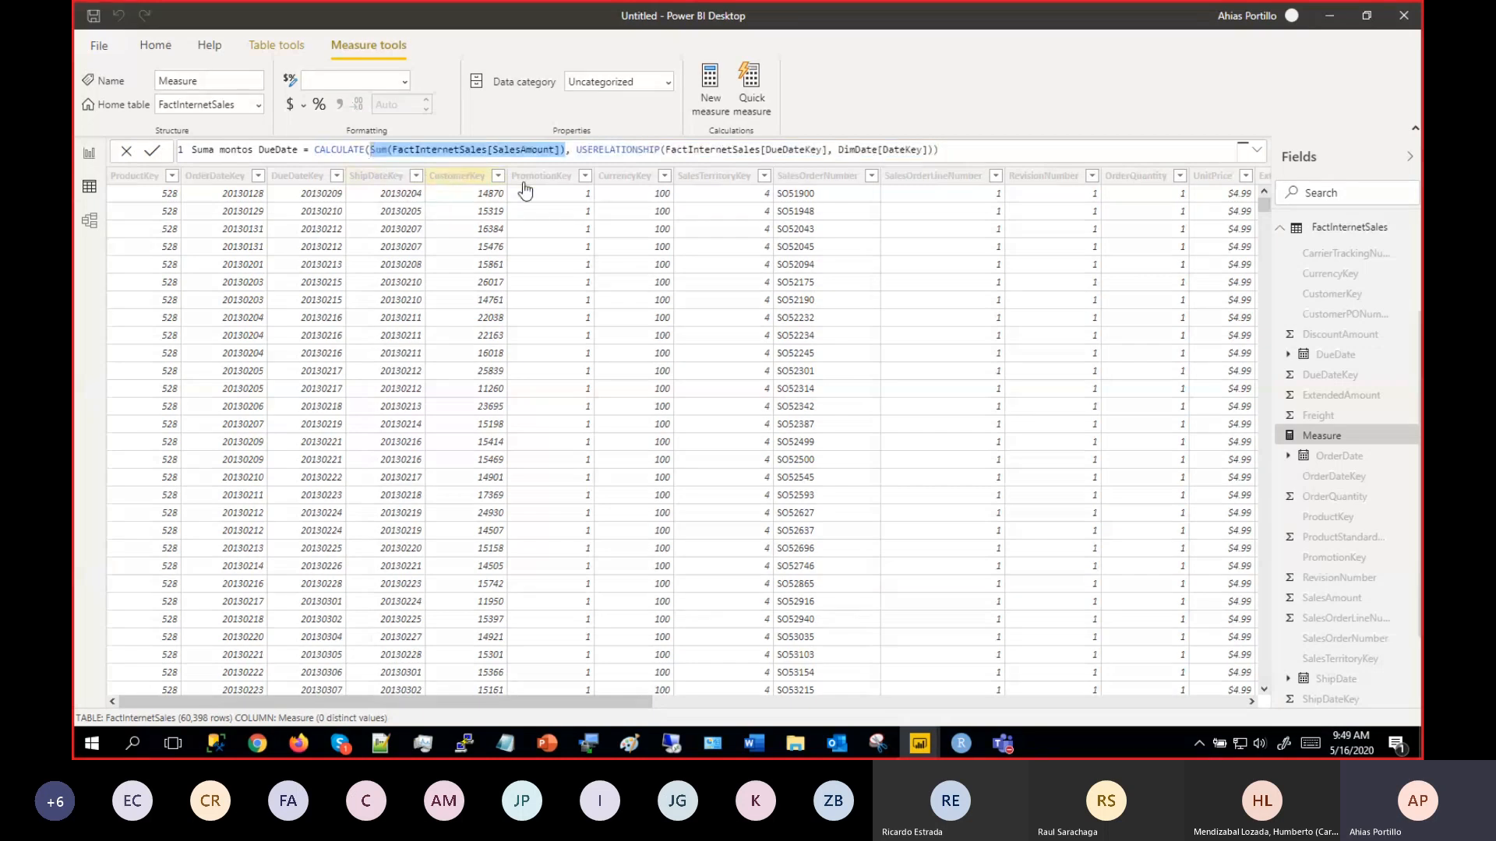
double_click(617, 150)
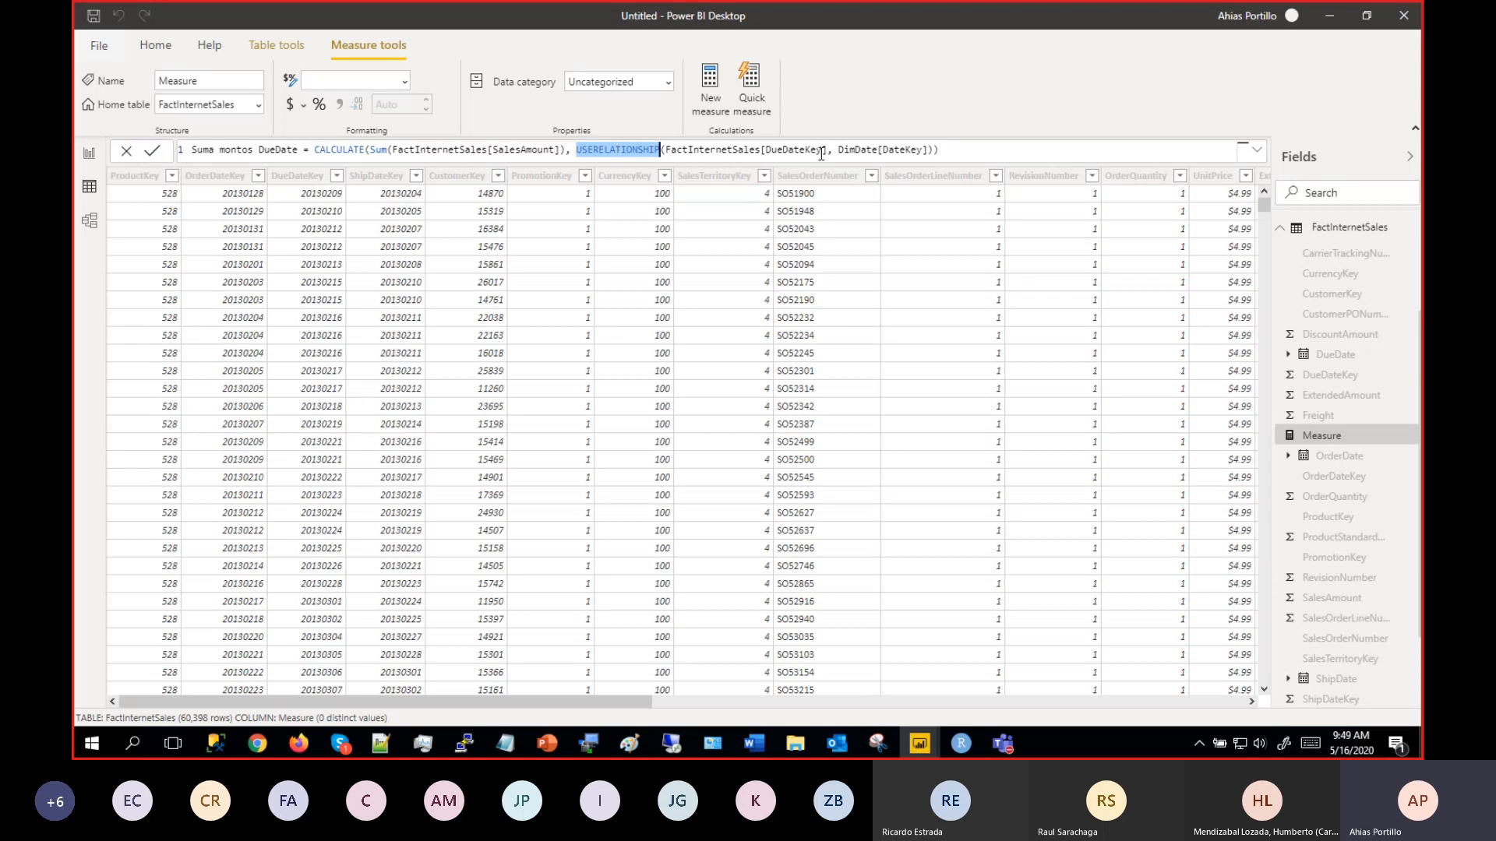
left_click_drag(822, 153, 762, 153)
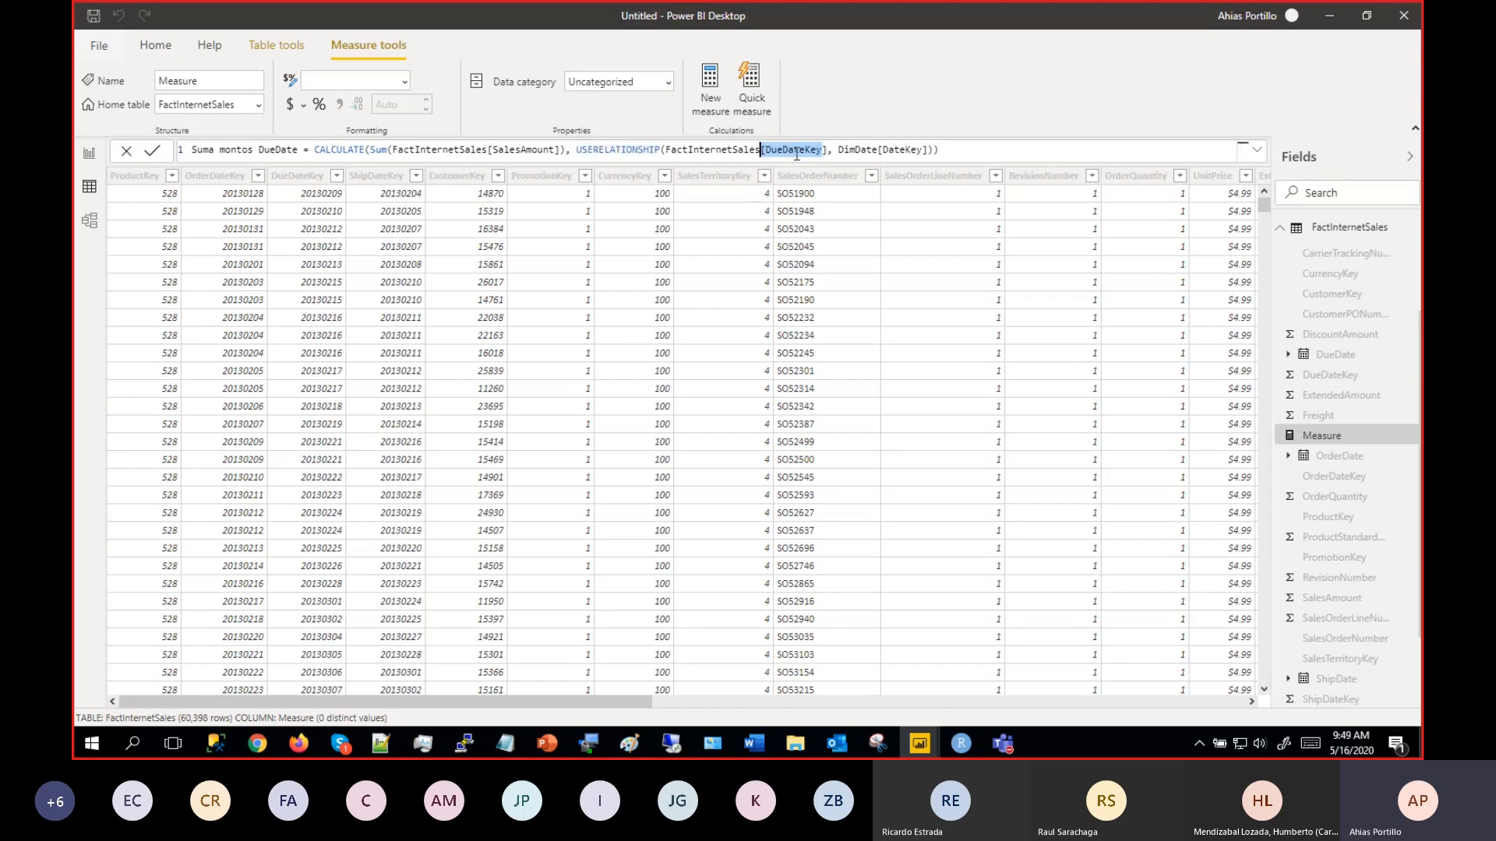
left_click(850, 149)
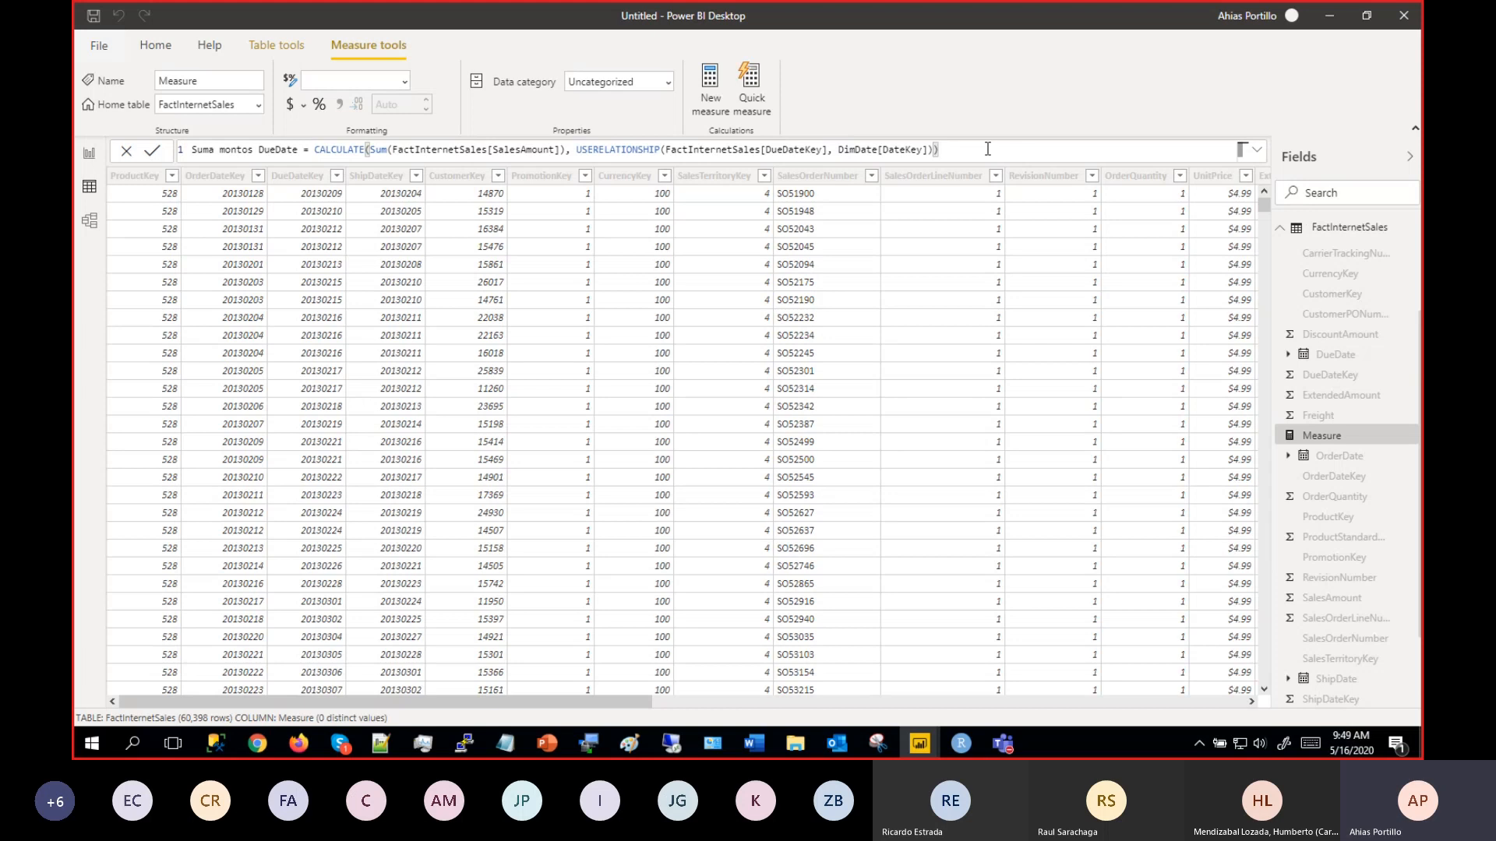
key("Return")
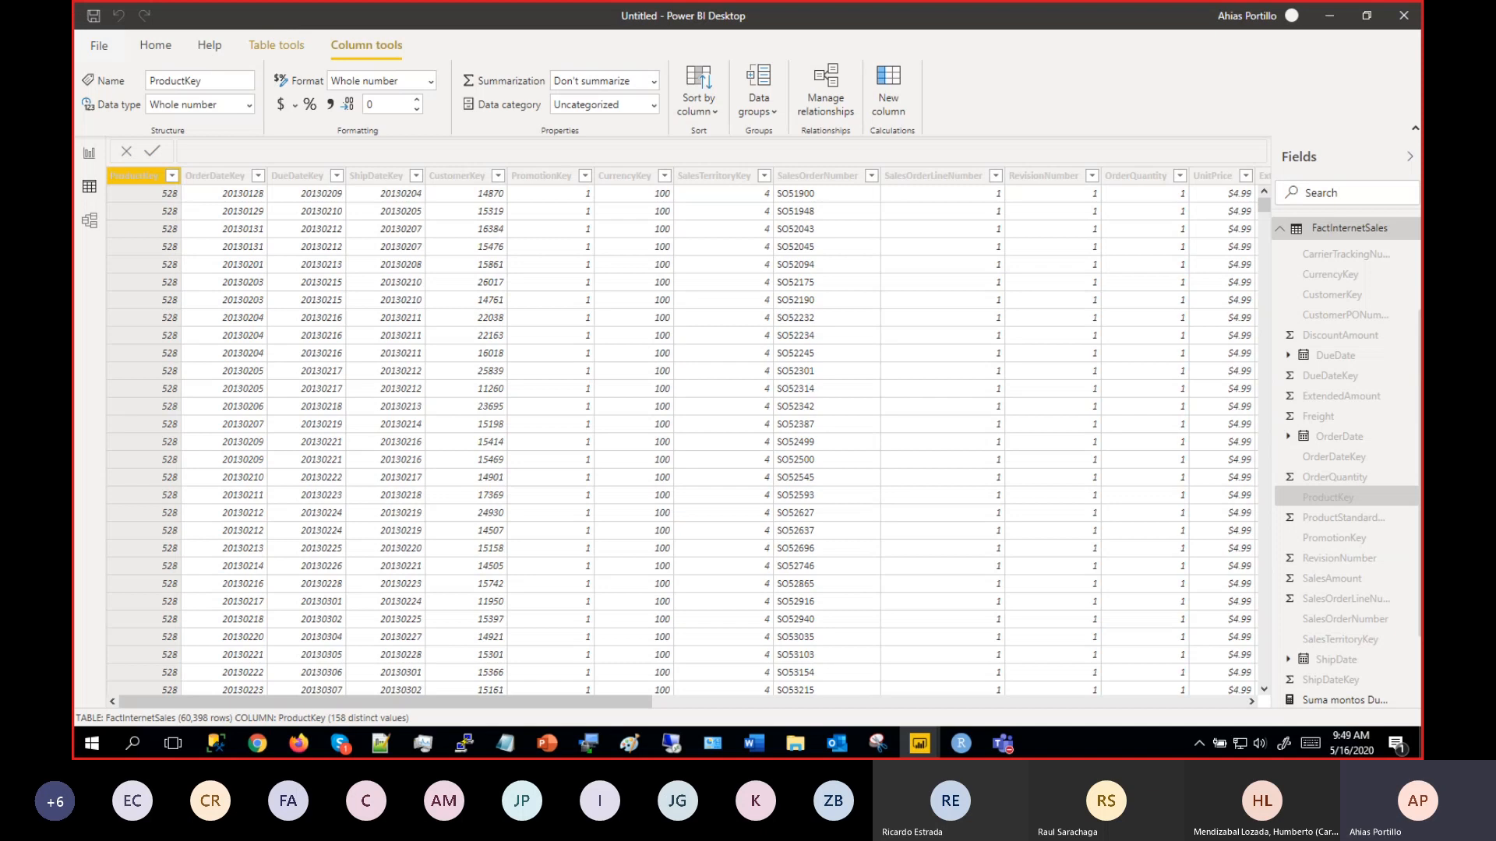
Create the measure Suma montos Shipdate = CALCULATE( SUM(FactInternetSales[SalesAmount]), USERELATIONSHIP(FactInternetSales[ShipDateKey], DimDate[DateKey])) in FactInternetSales.
key("alt+Tab")
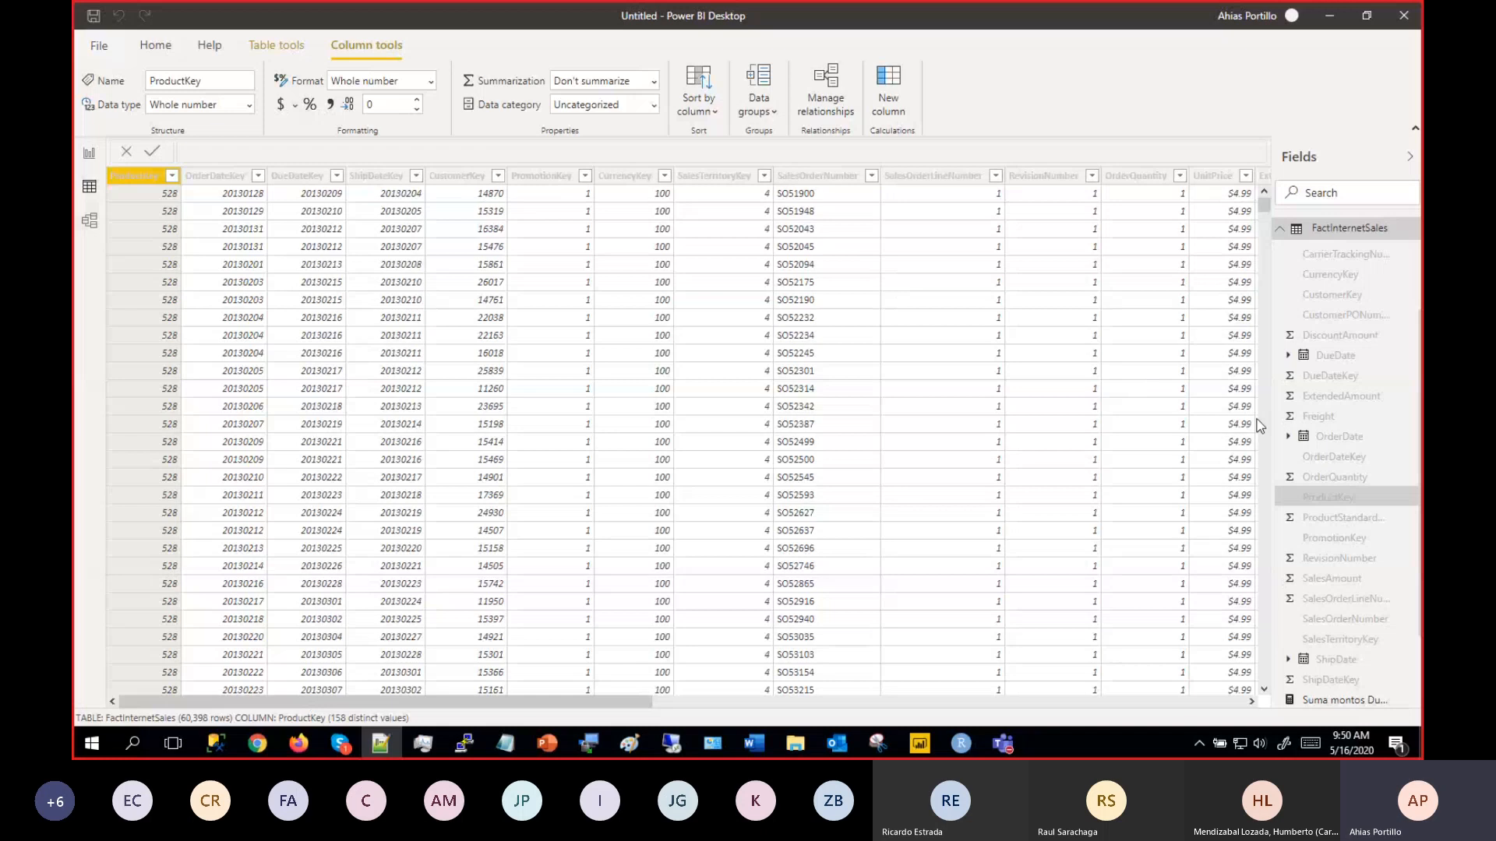
scroll(1334, 448, "up", 1)
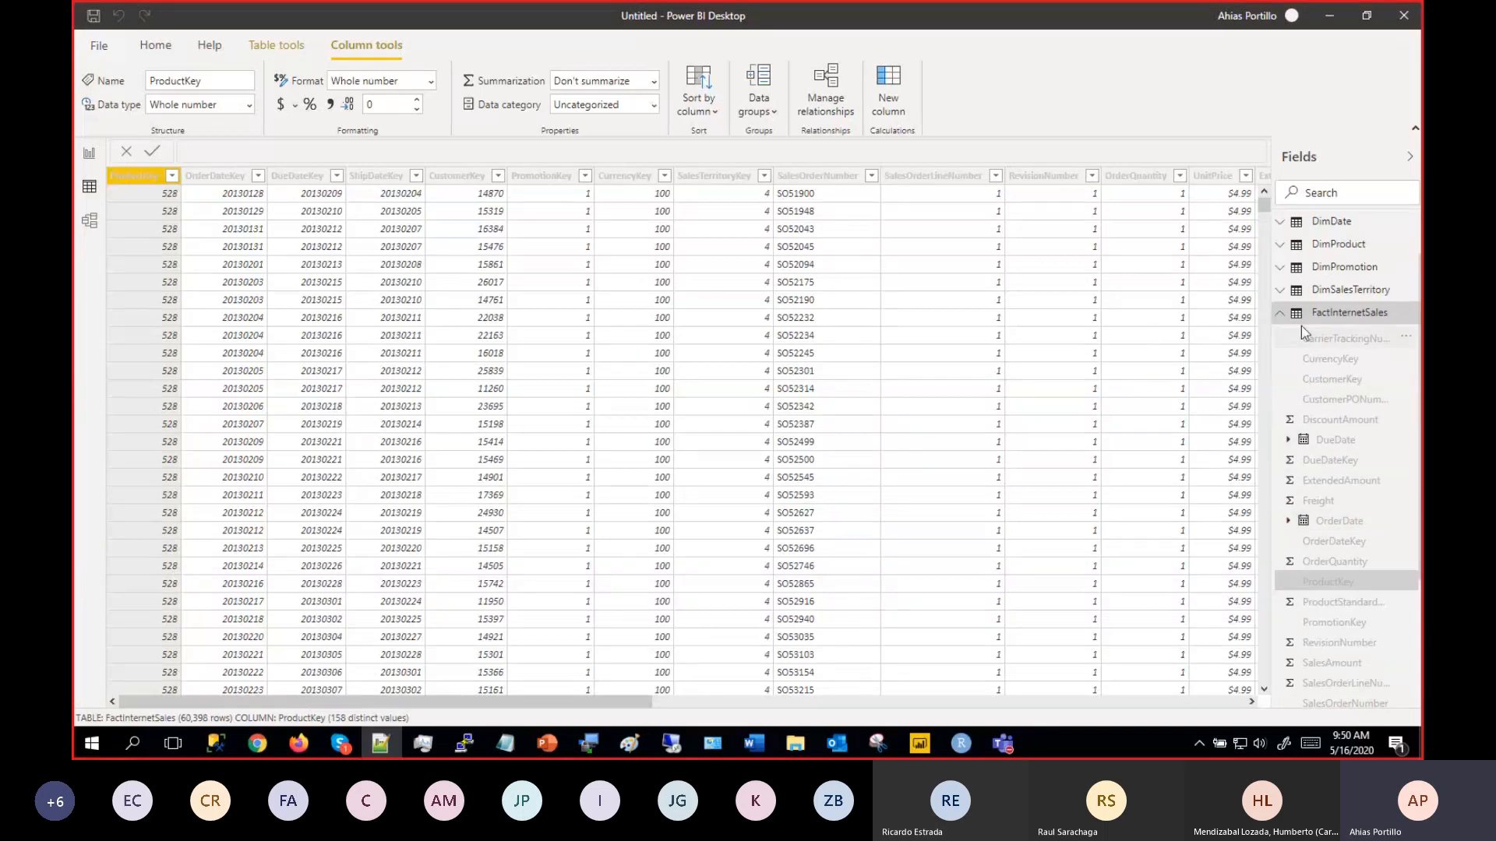
left_click(1357, 319)
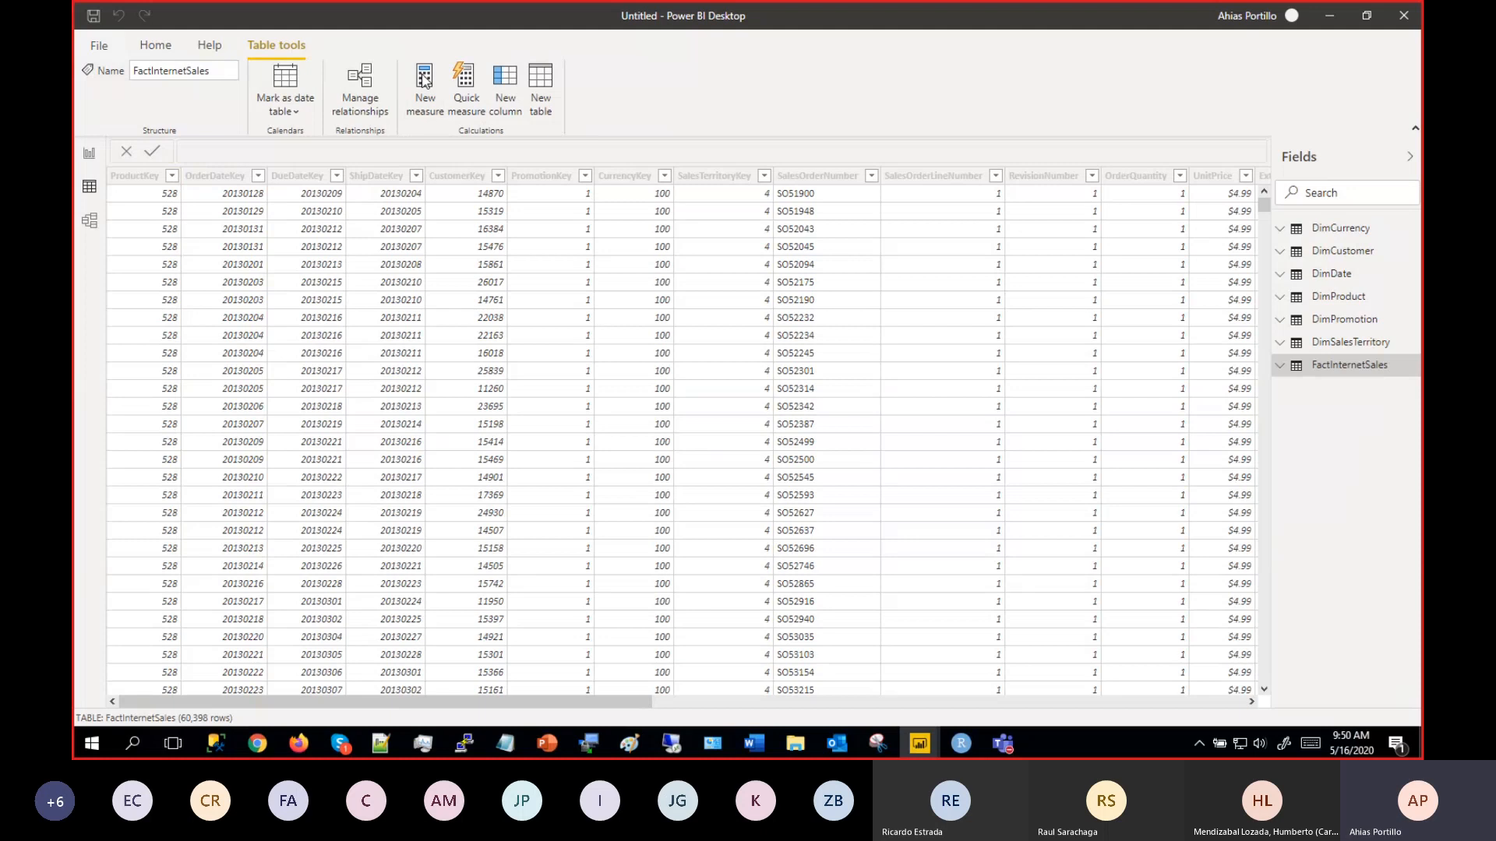
left_click(425, 78)
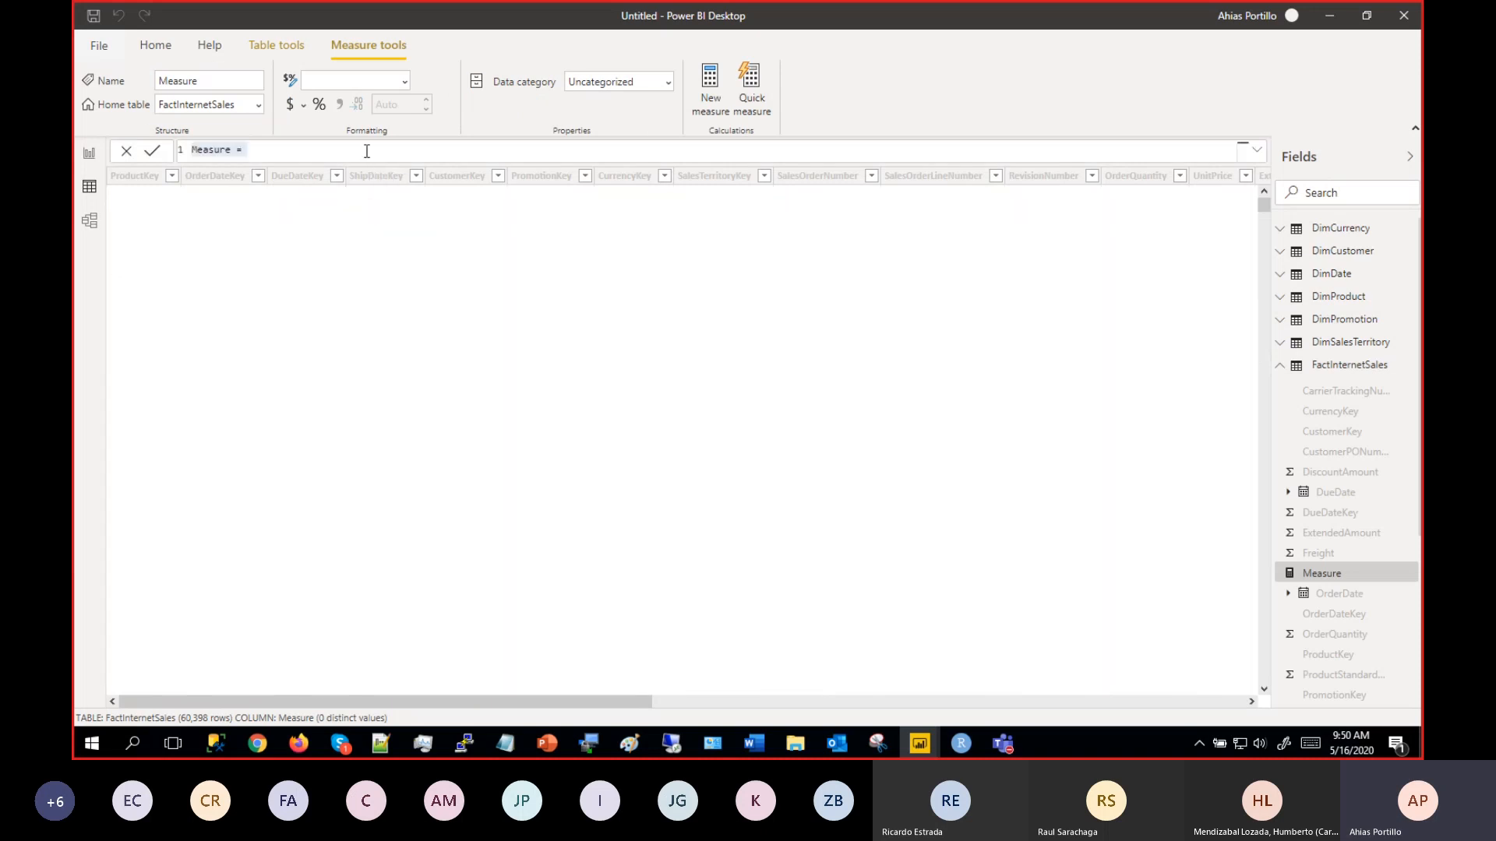
type("Suma montos Shipdate = CALCULATE( SUM(FactInternetSales[SalesAmount]), USERELATIONSHIP(FactInternetSales[ShipDateKey], DimDate[DateKey]))")
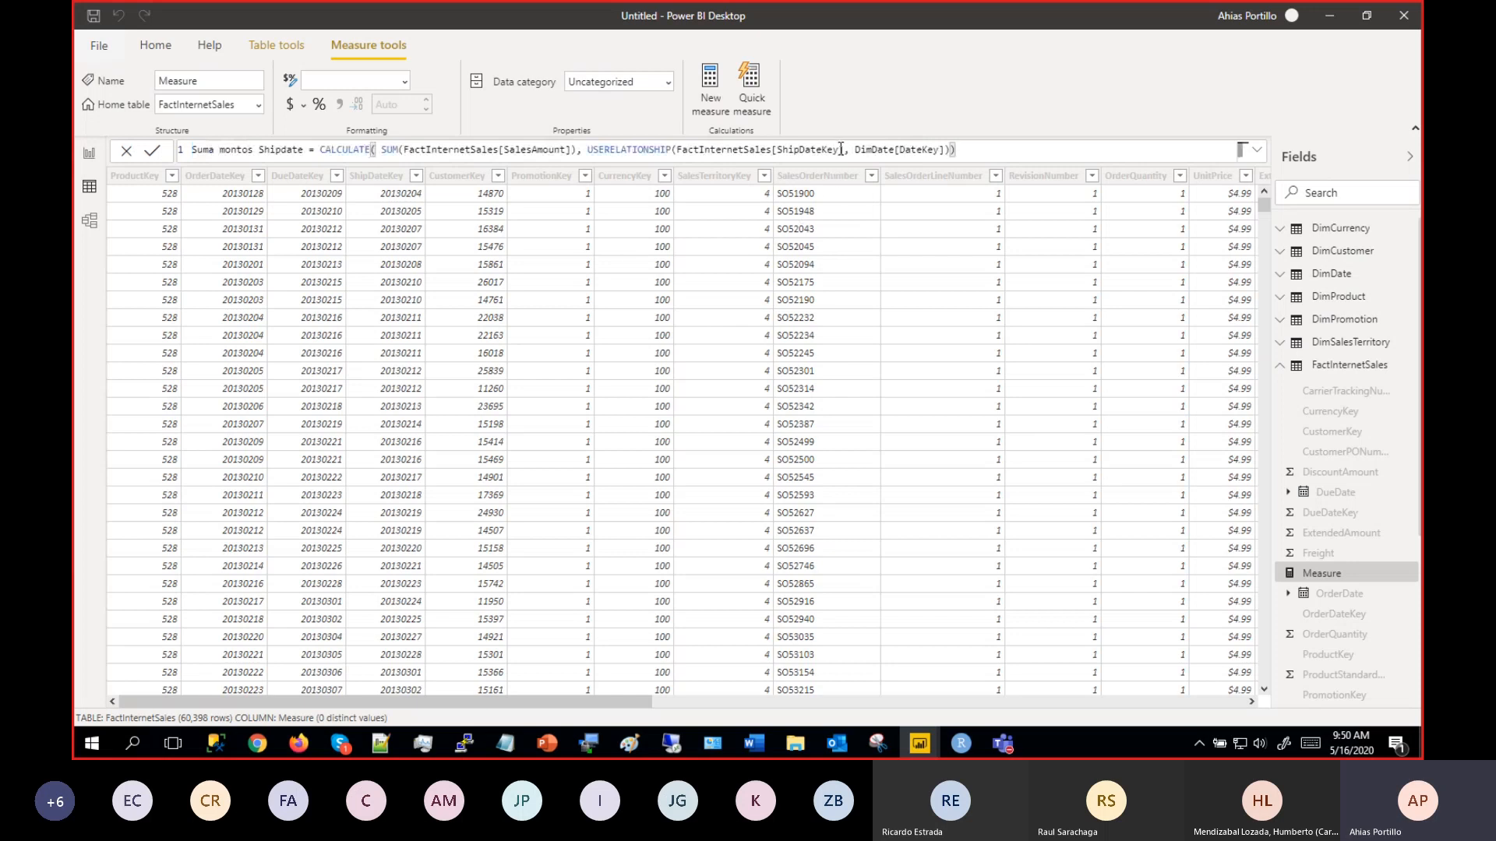
left_click_drag(841, 149, 777, 149)
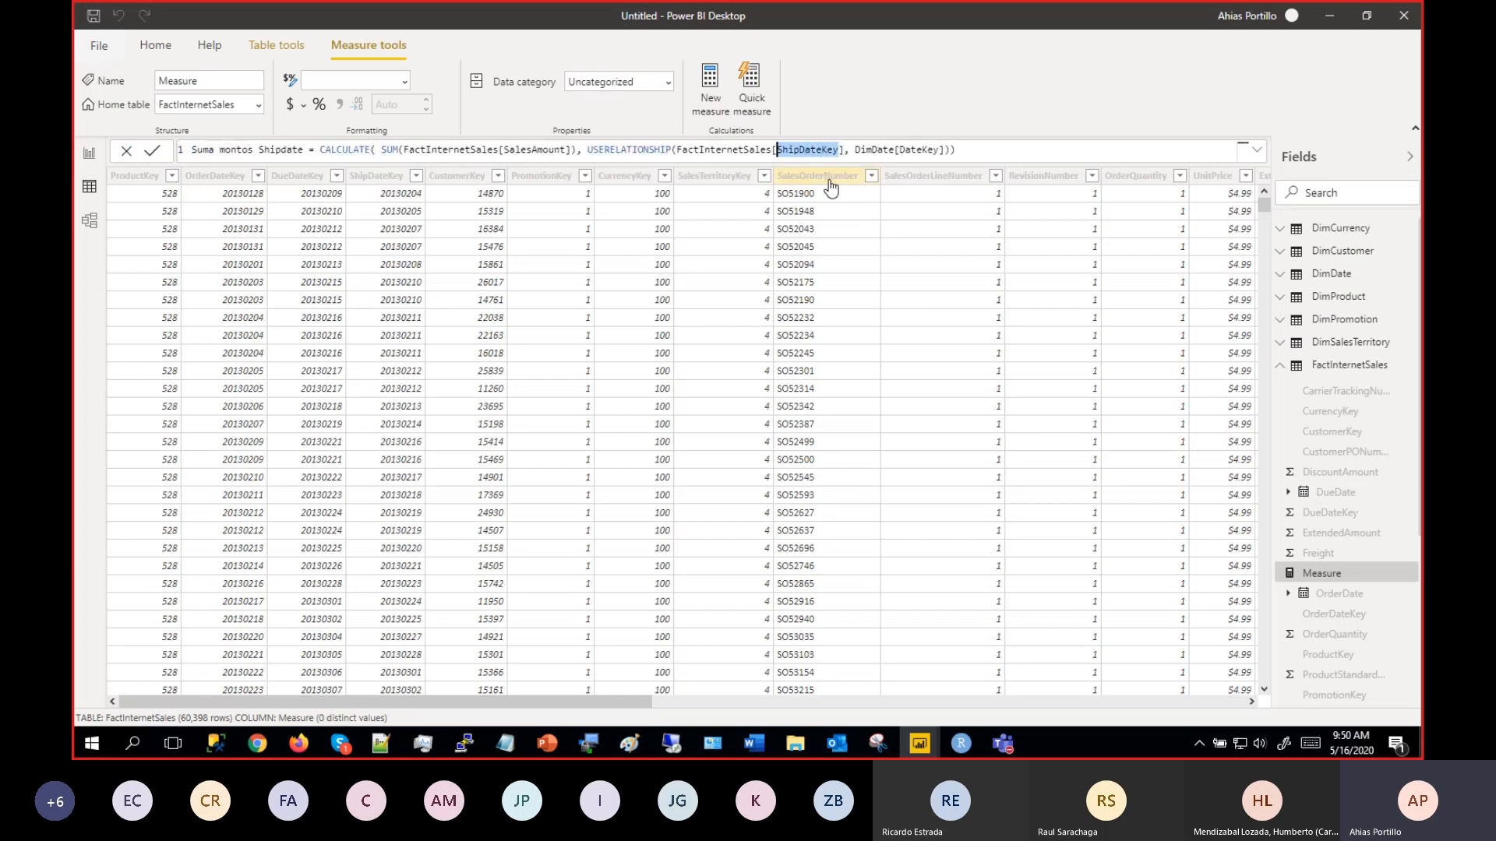
left_click(999, 151)
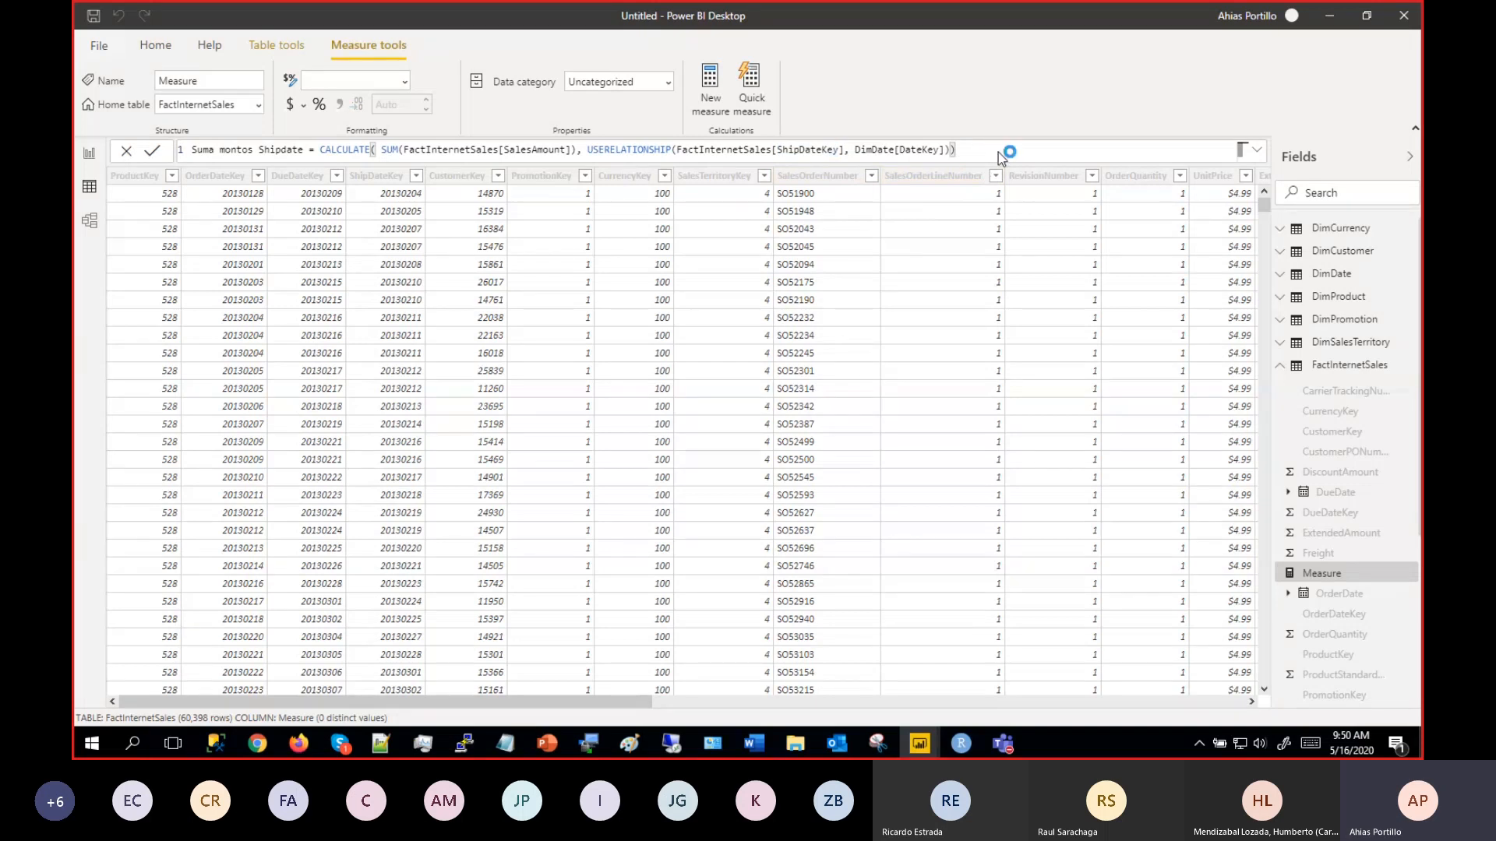
key("Return")
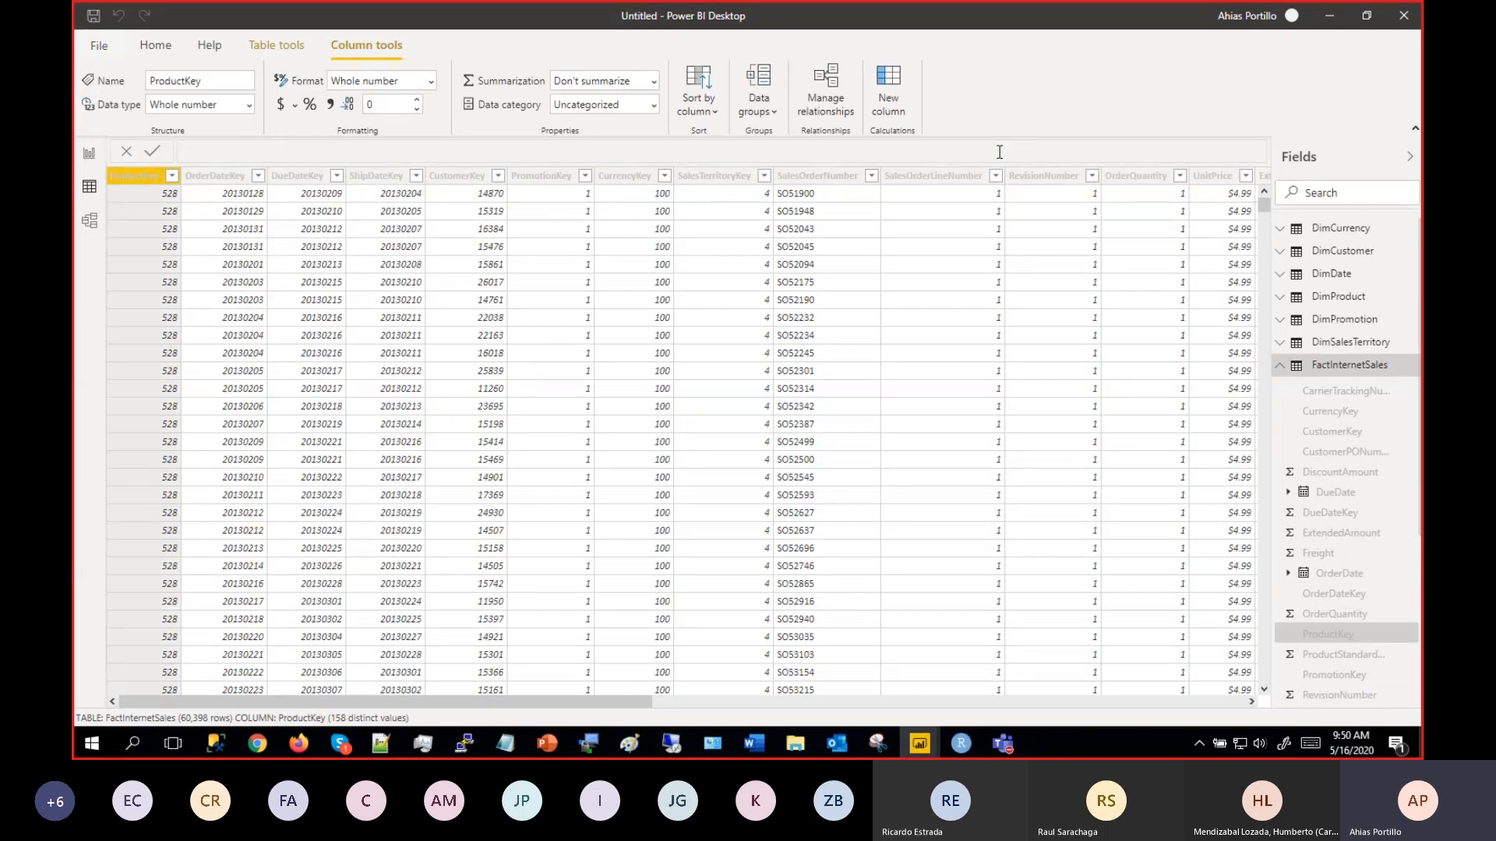
Build a clustered bar chart in the report view with Suma montos DueDate, Suma montos OrderDate and Suma montos Shipdate as values.
left_click(89, 153)
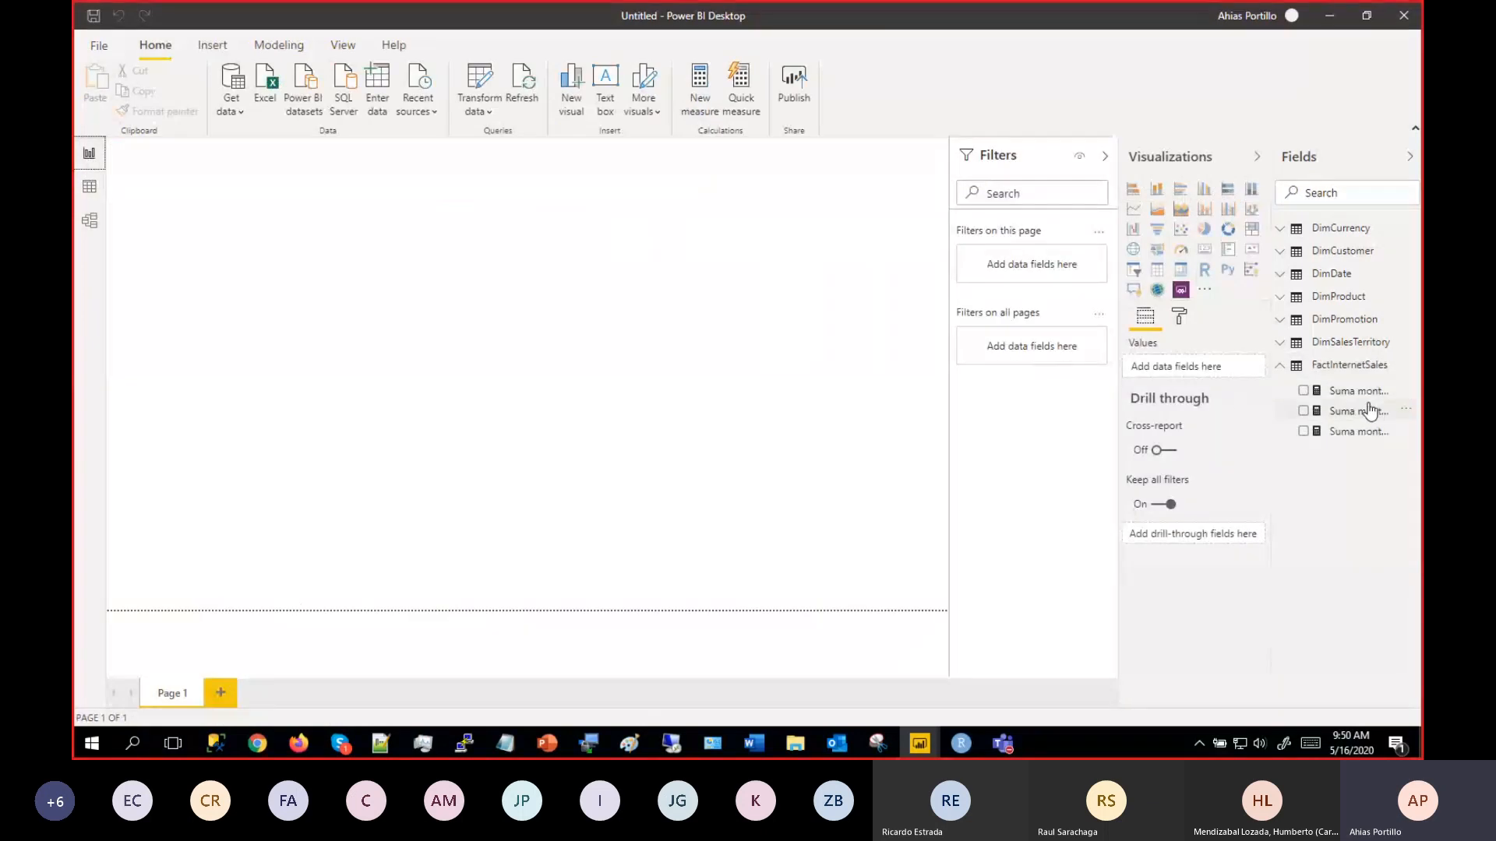
left_click_drag(1272, 427, 1169, 416)
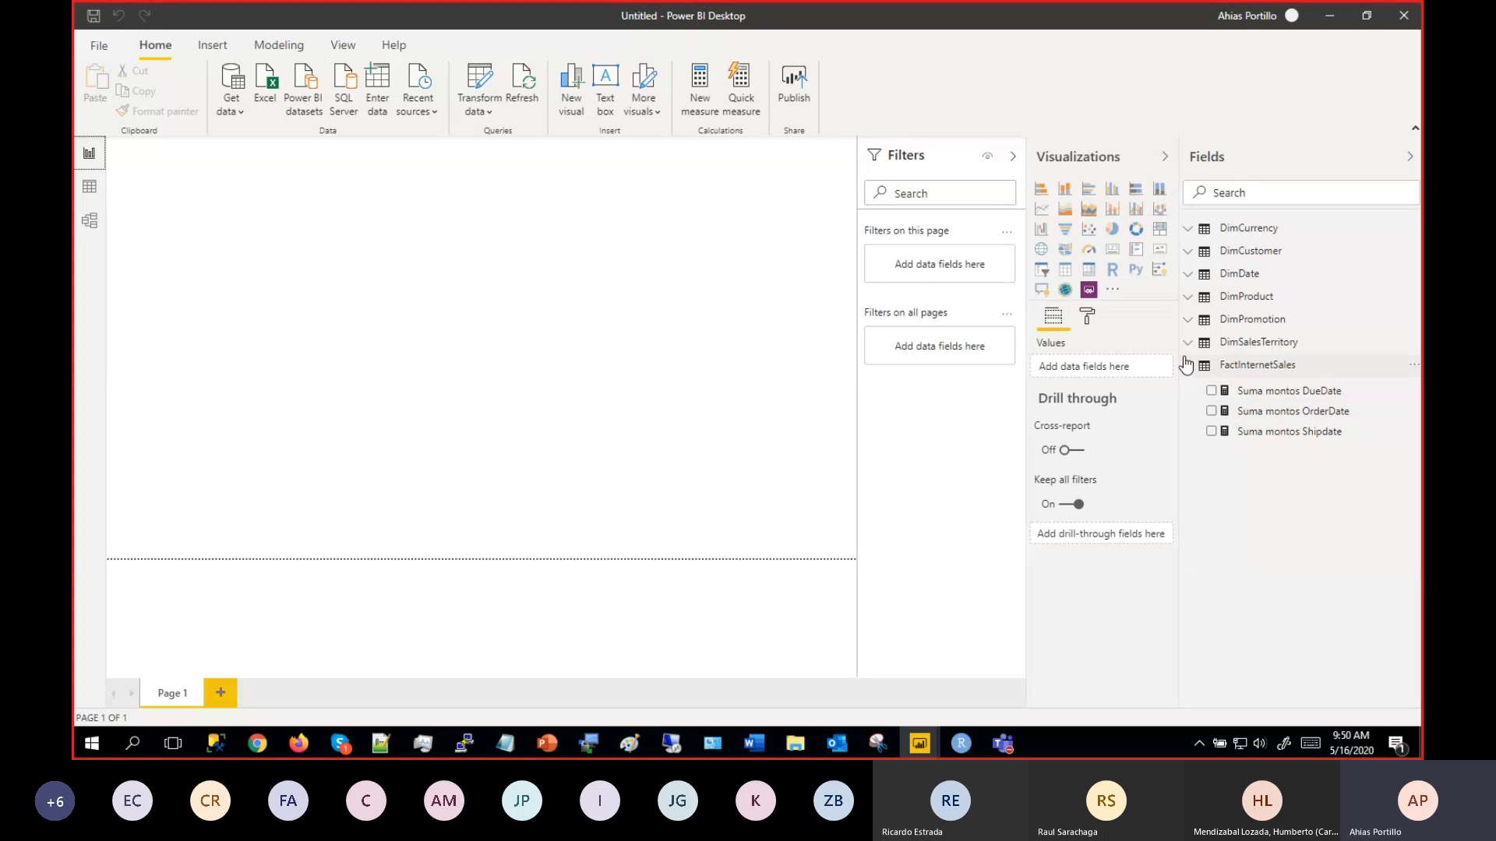
left_click_drag(1266, 392, 461, 303)
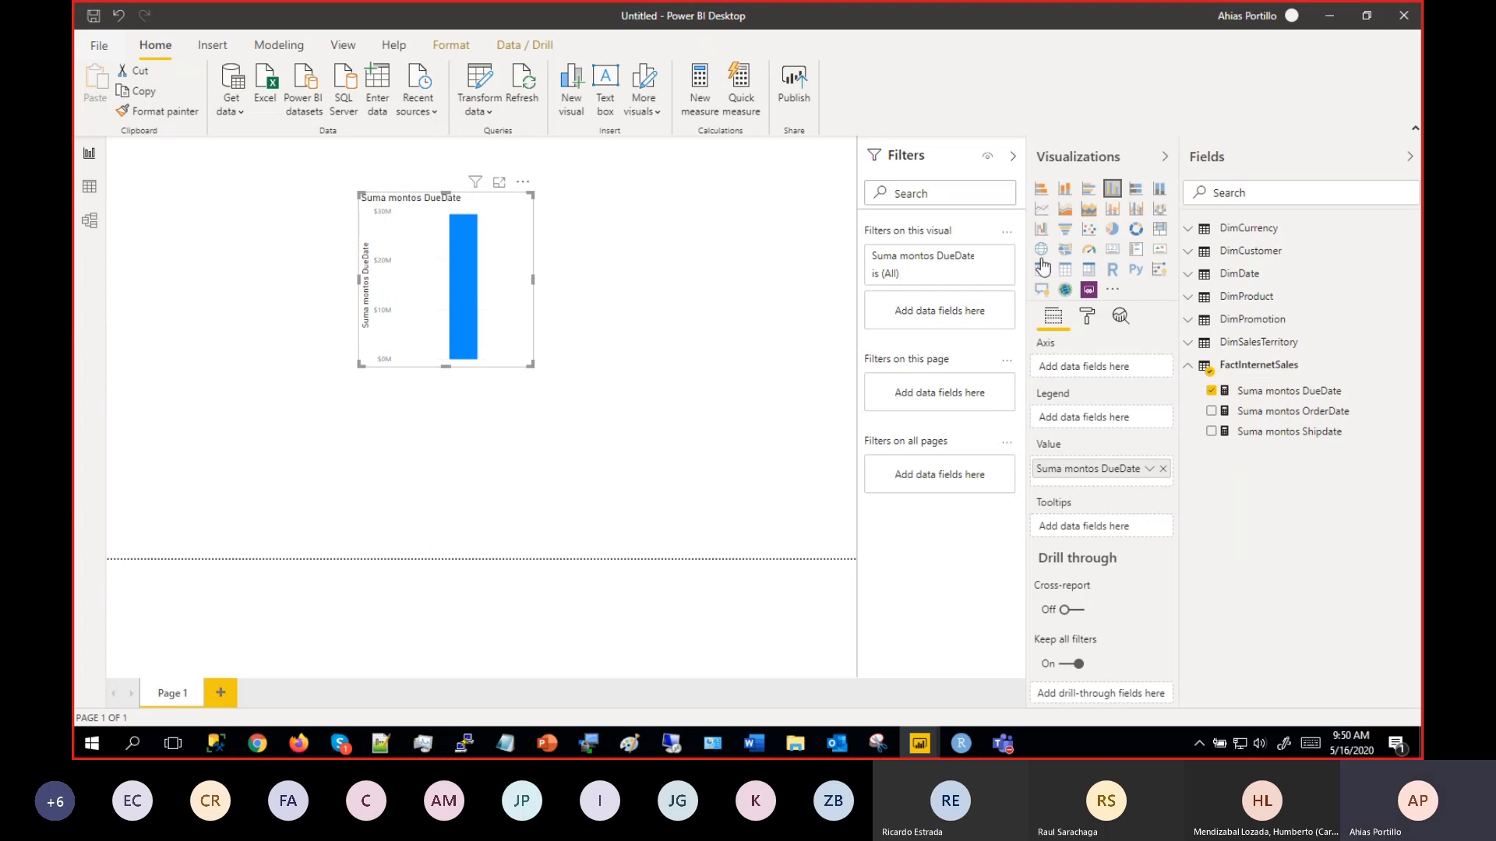
left_click(1089, 191)
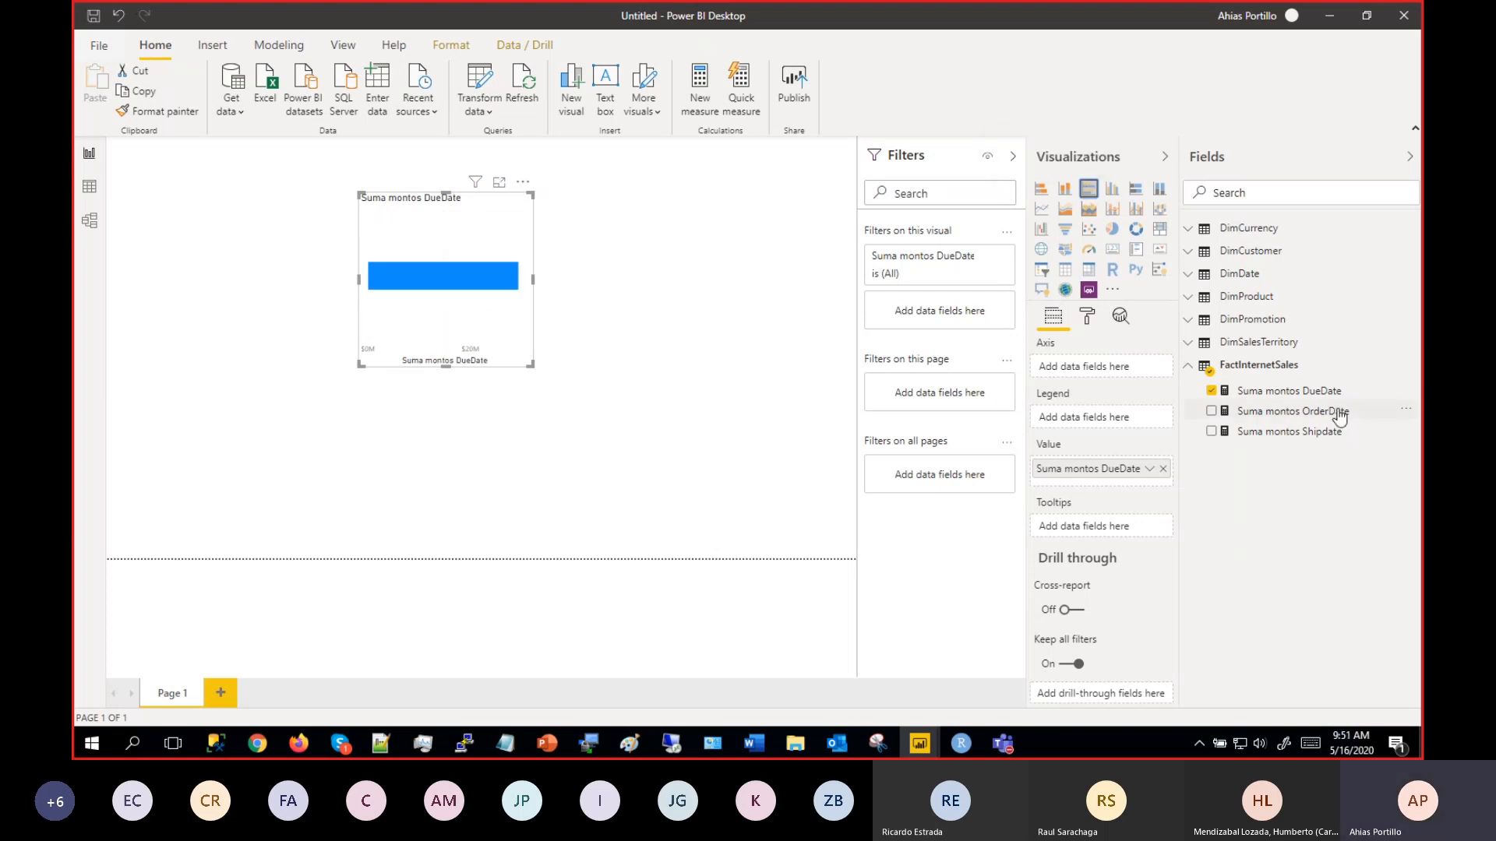
left_click_drag(1338, 417, 1148, 483)
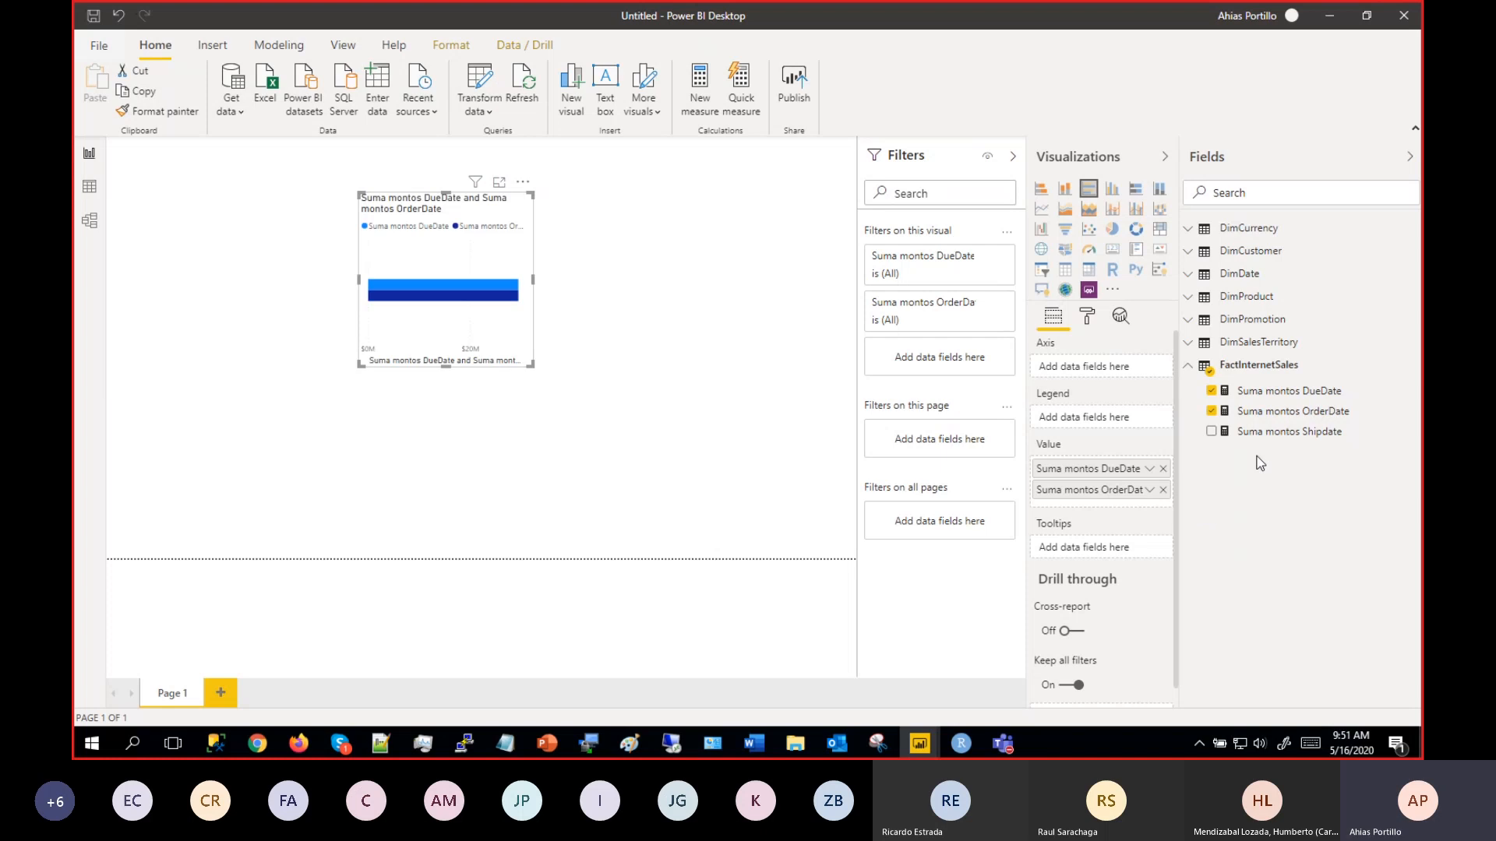
left_click_drag(1276, 442, 1116, 507)
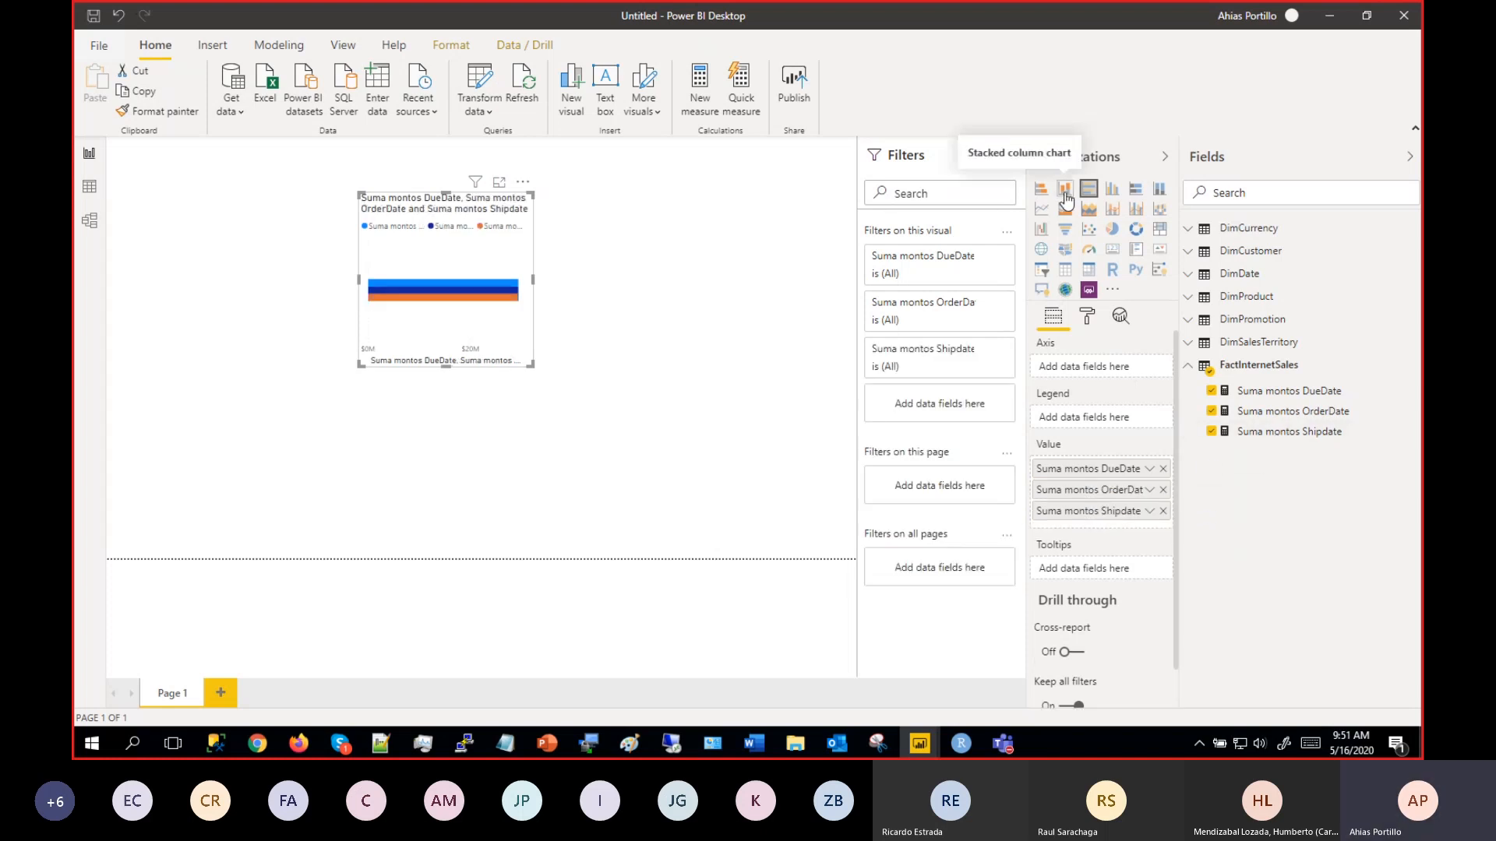
Change the visual to a clustered column chart and enlarge it on the report page.
left_click(1114, 191)
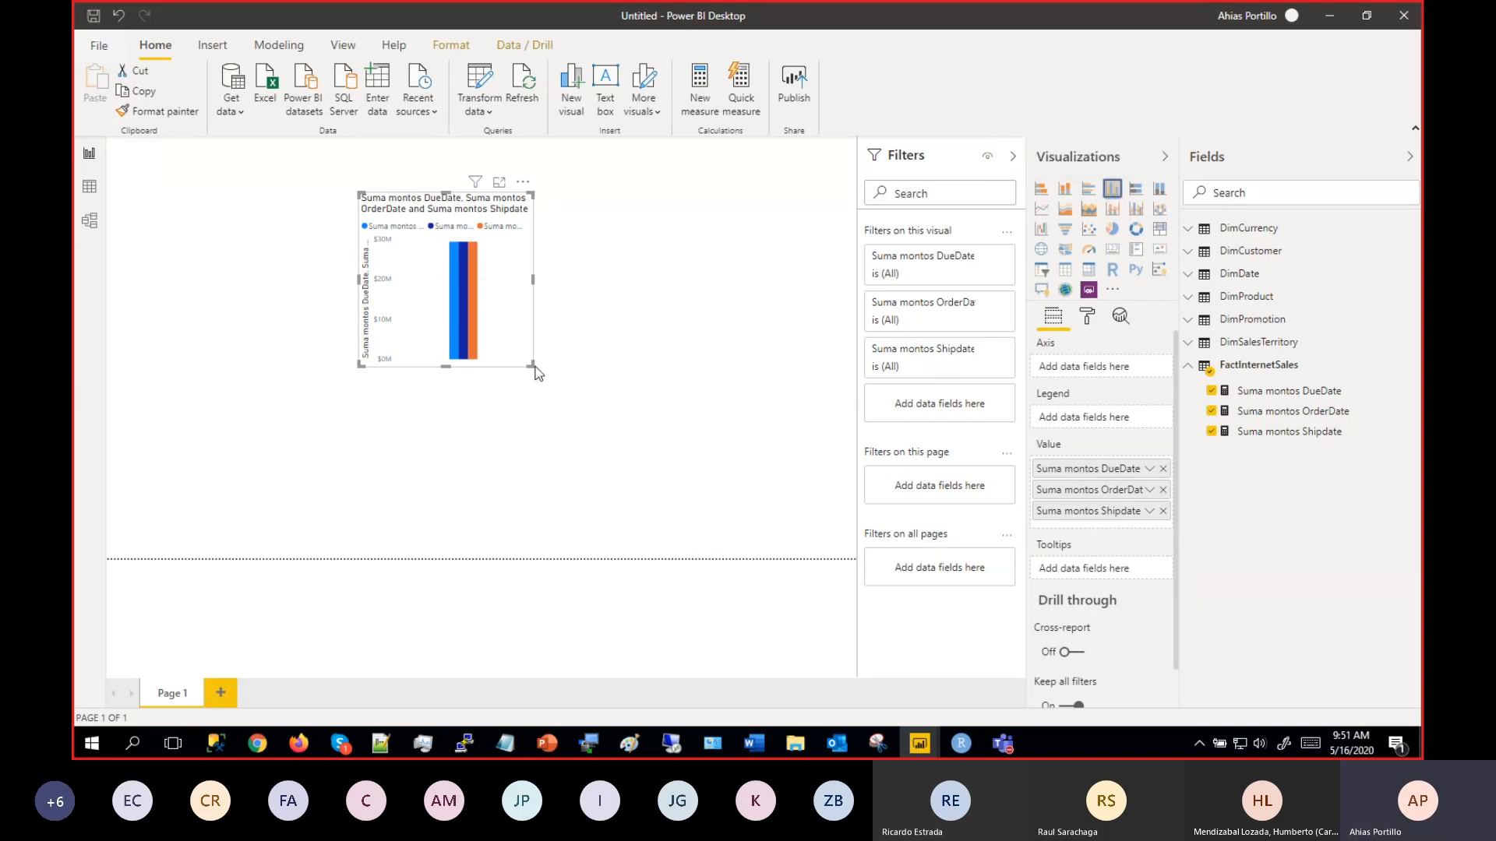
left_click_drag(533, 366, 679, 460)
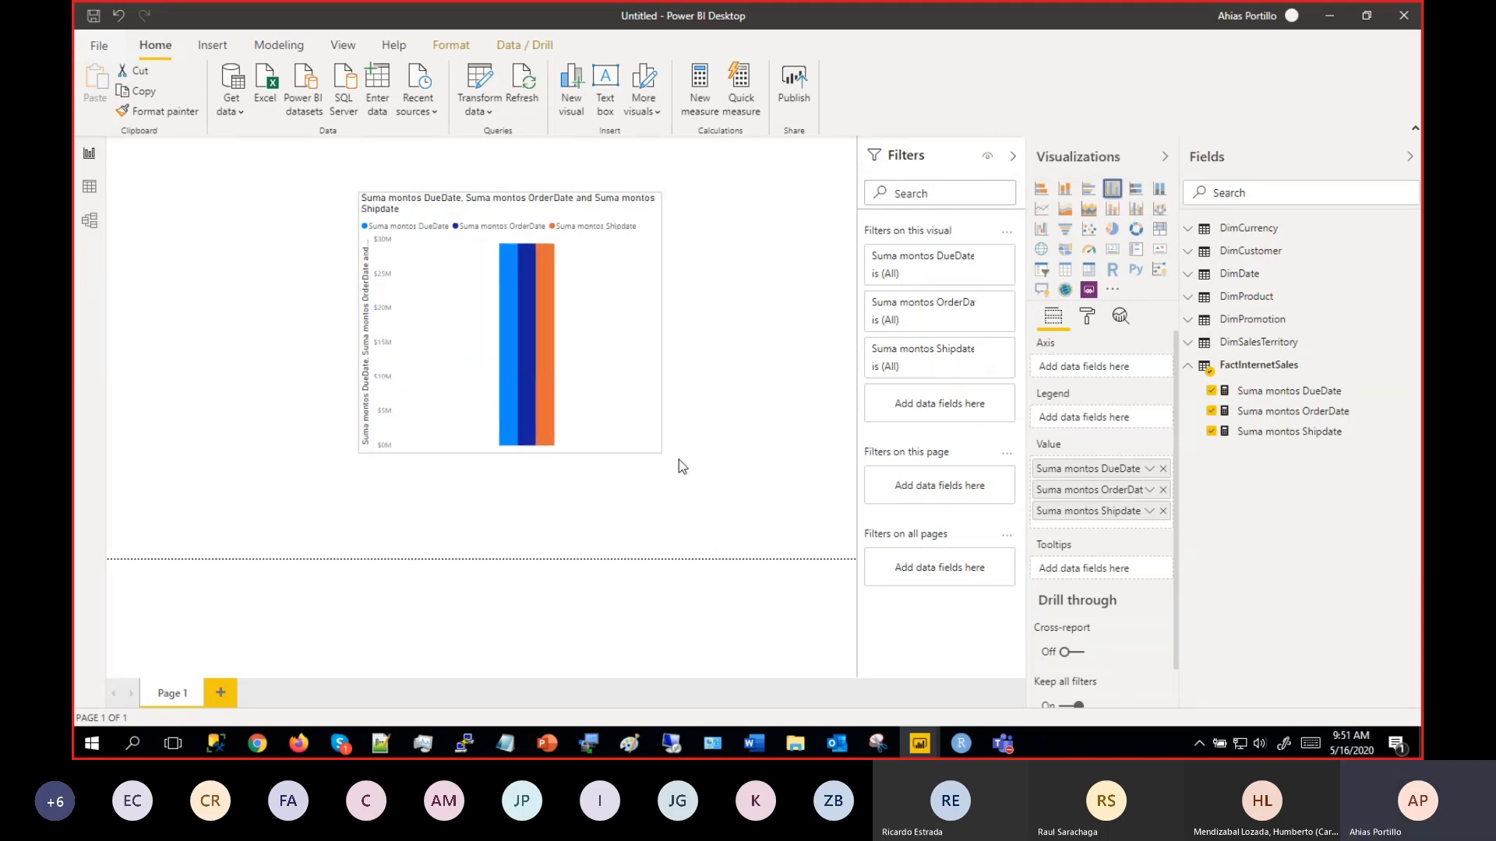
left_click(680, 462)
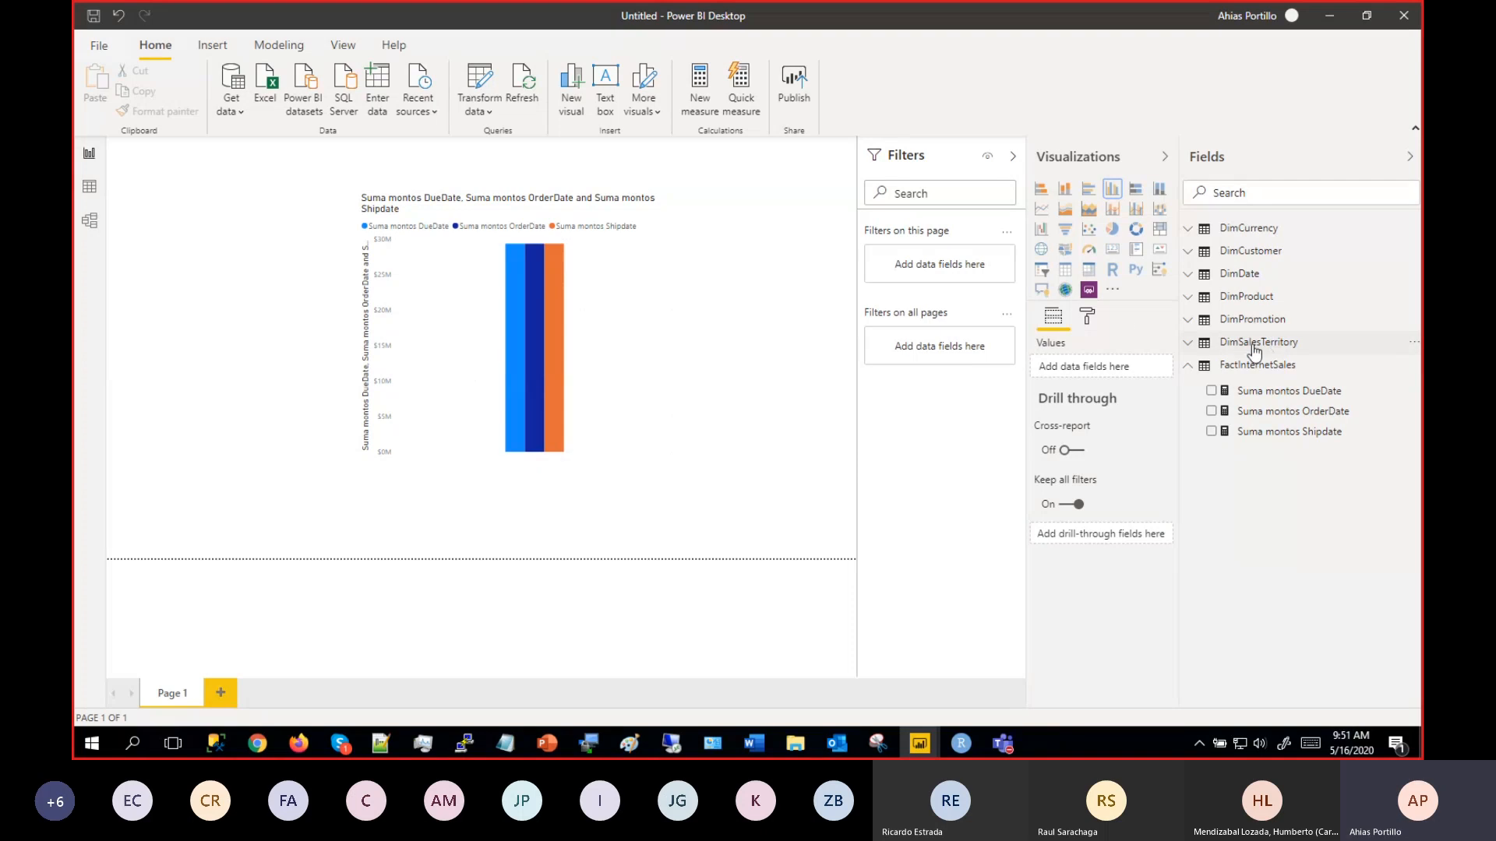
Insert an empty table visual and convert the three-measure column chart into a table.
left_click(1067, 271)
left_click(496, 358)
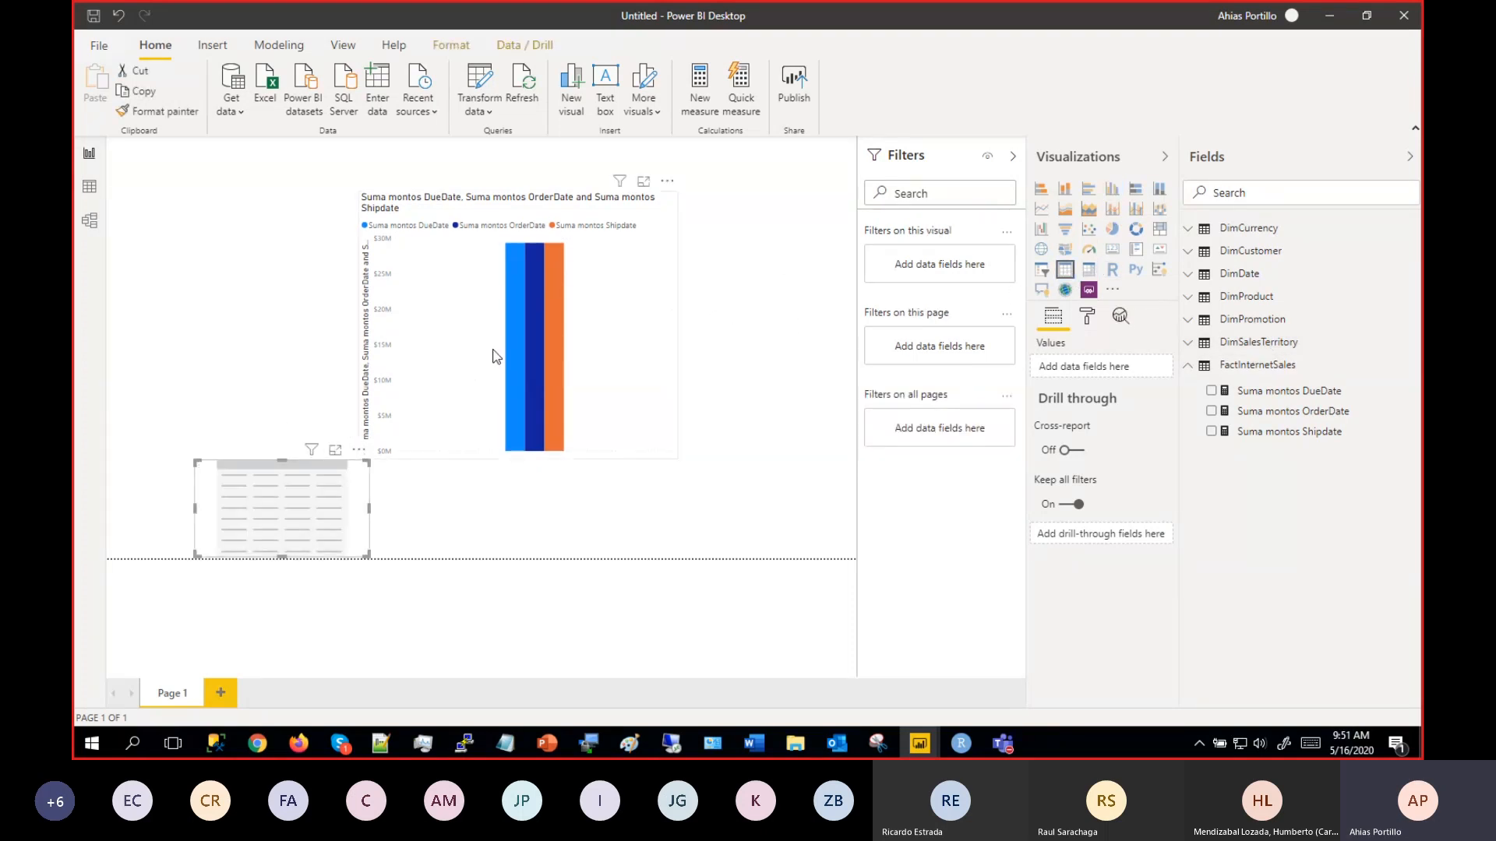
left_click(1064, 269)
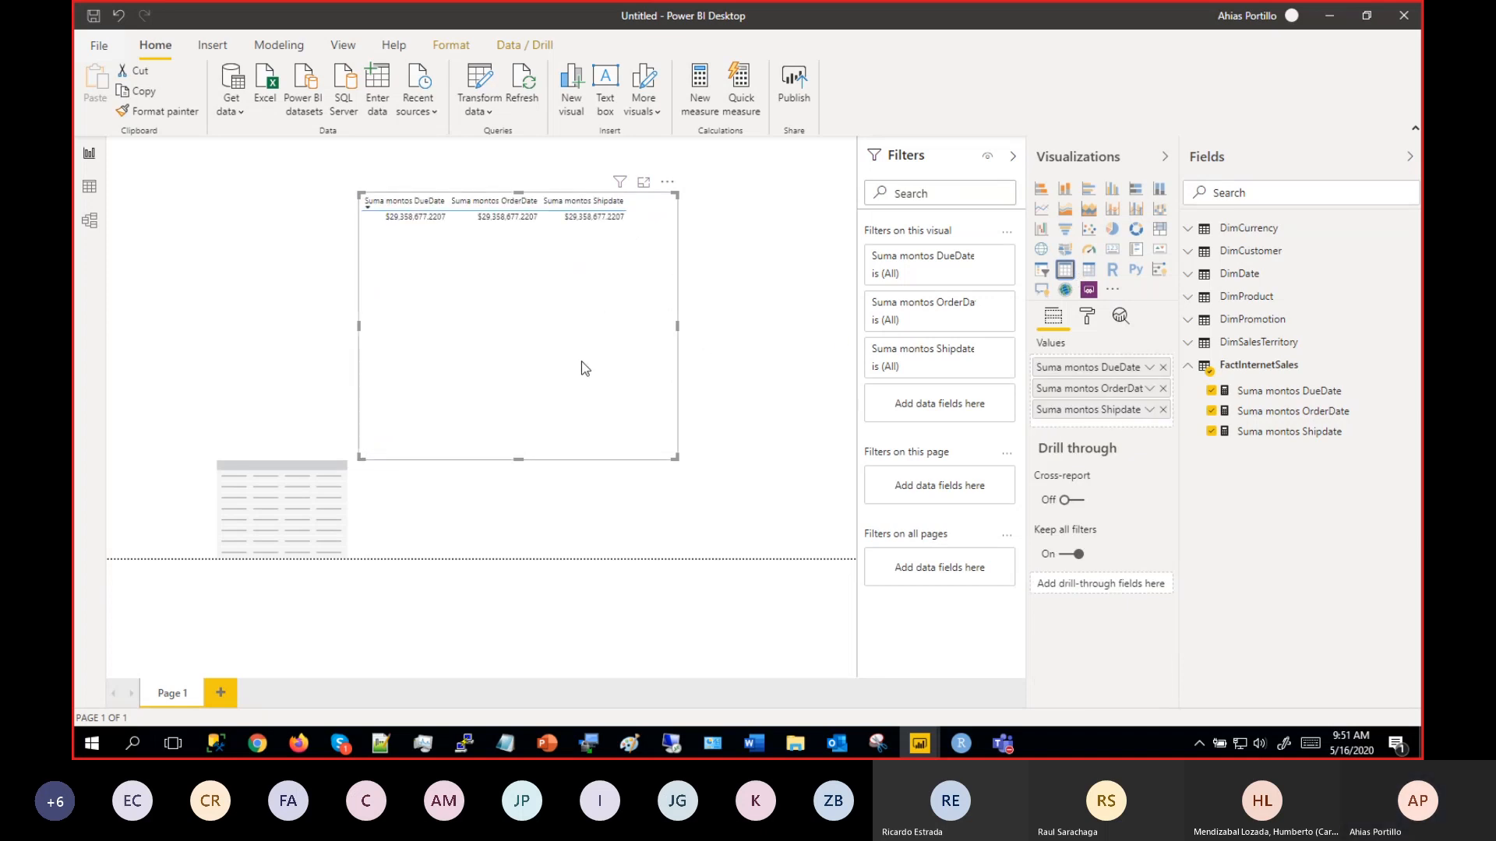
Review the formulas of the Suma montos DueDate and Suma montos OrderDate measures in the data view.
left_click(82, 193)
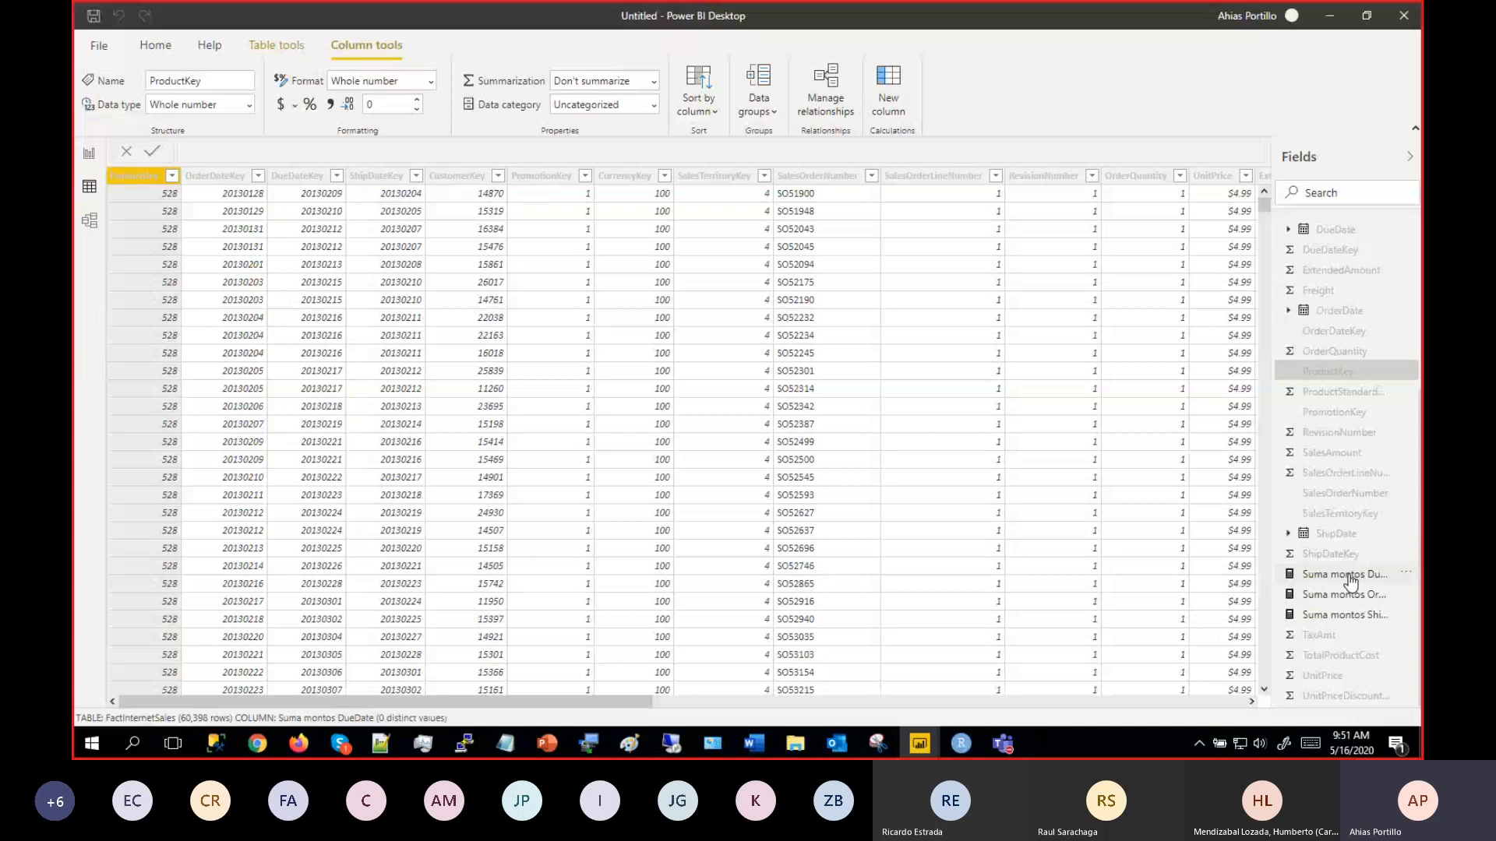
left_click(1351, 583)
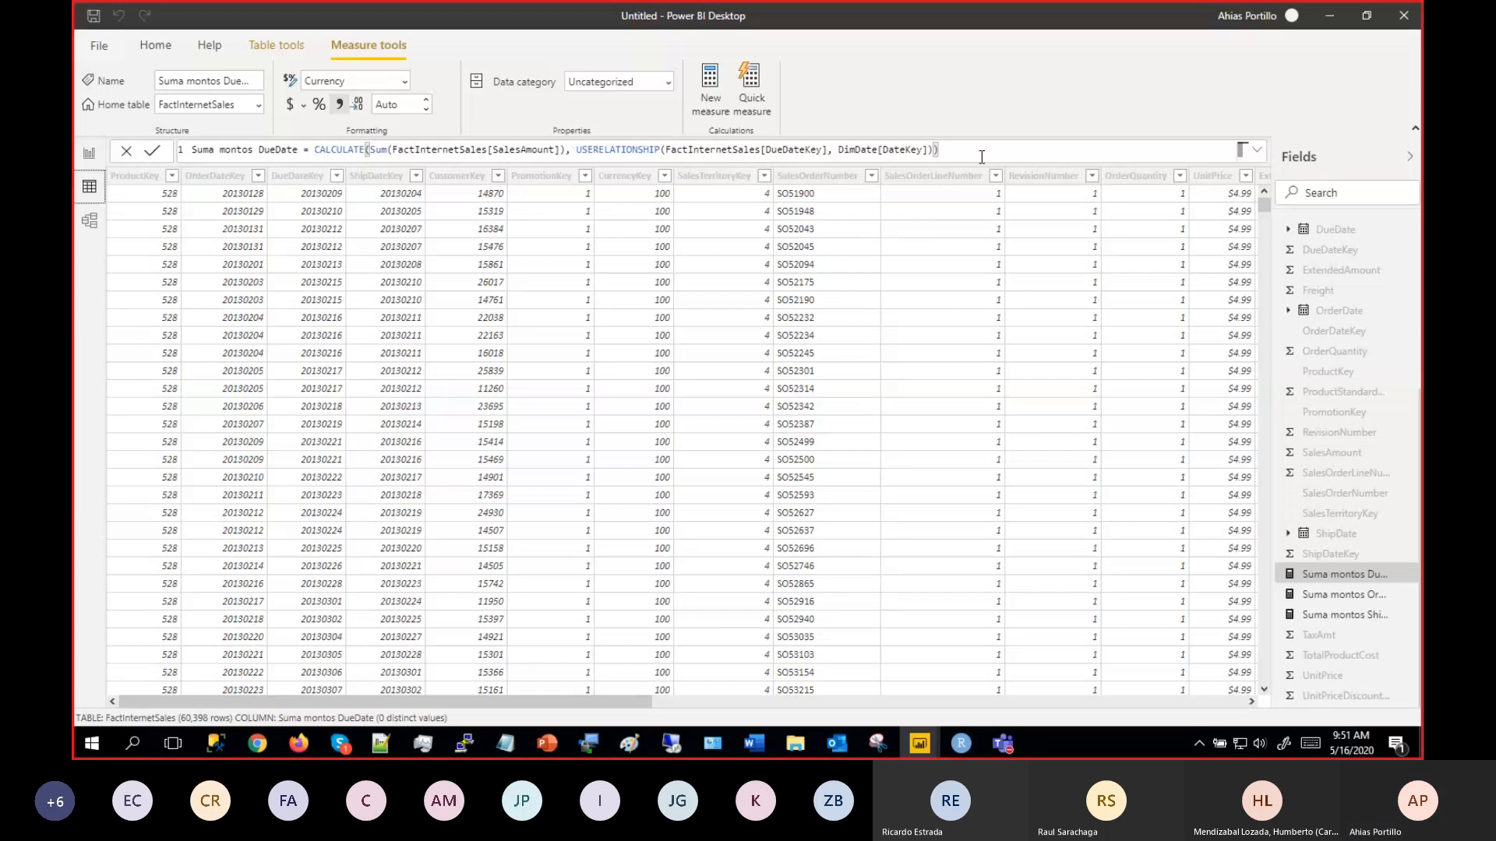
left_click(1339, 597)
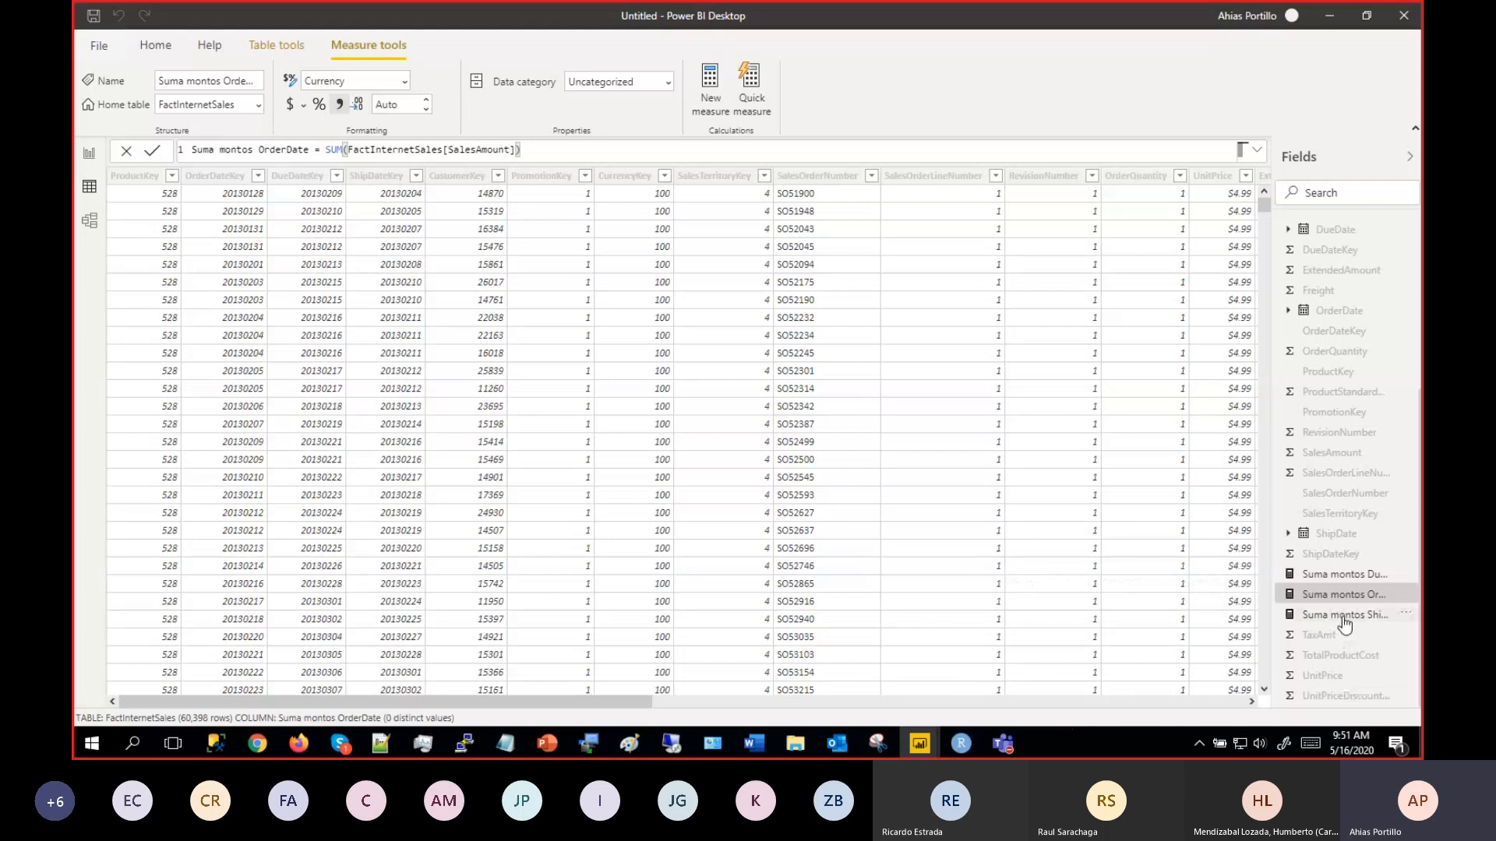
Review the formula of the Suma montos Shipdate measure in the data view.
left_click(1343, 620)
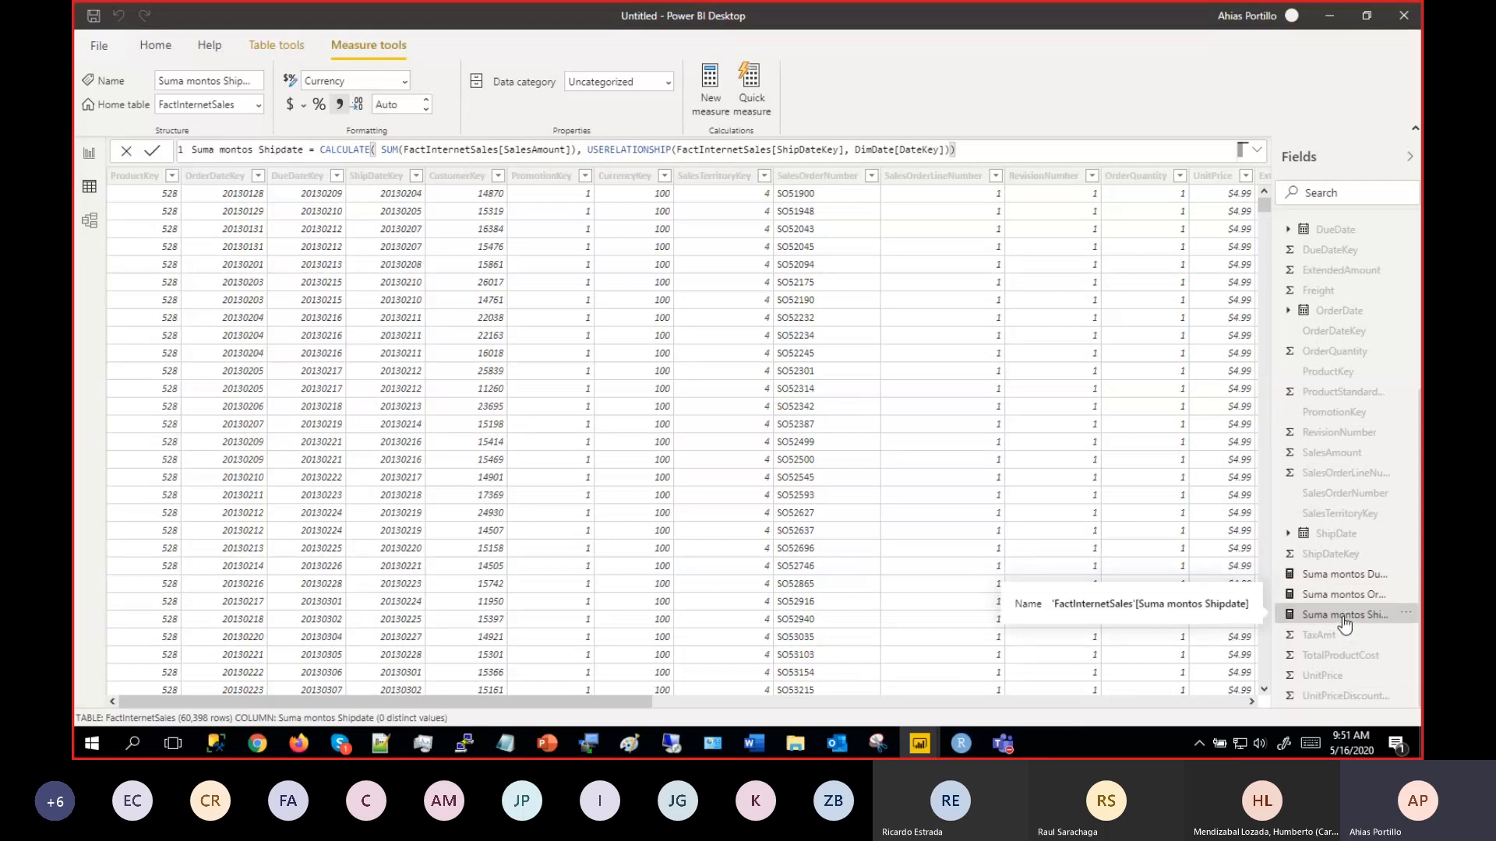
mouse_move(919, 743)
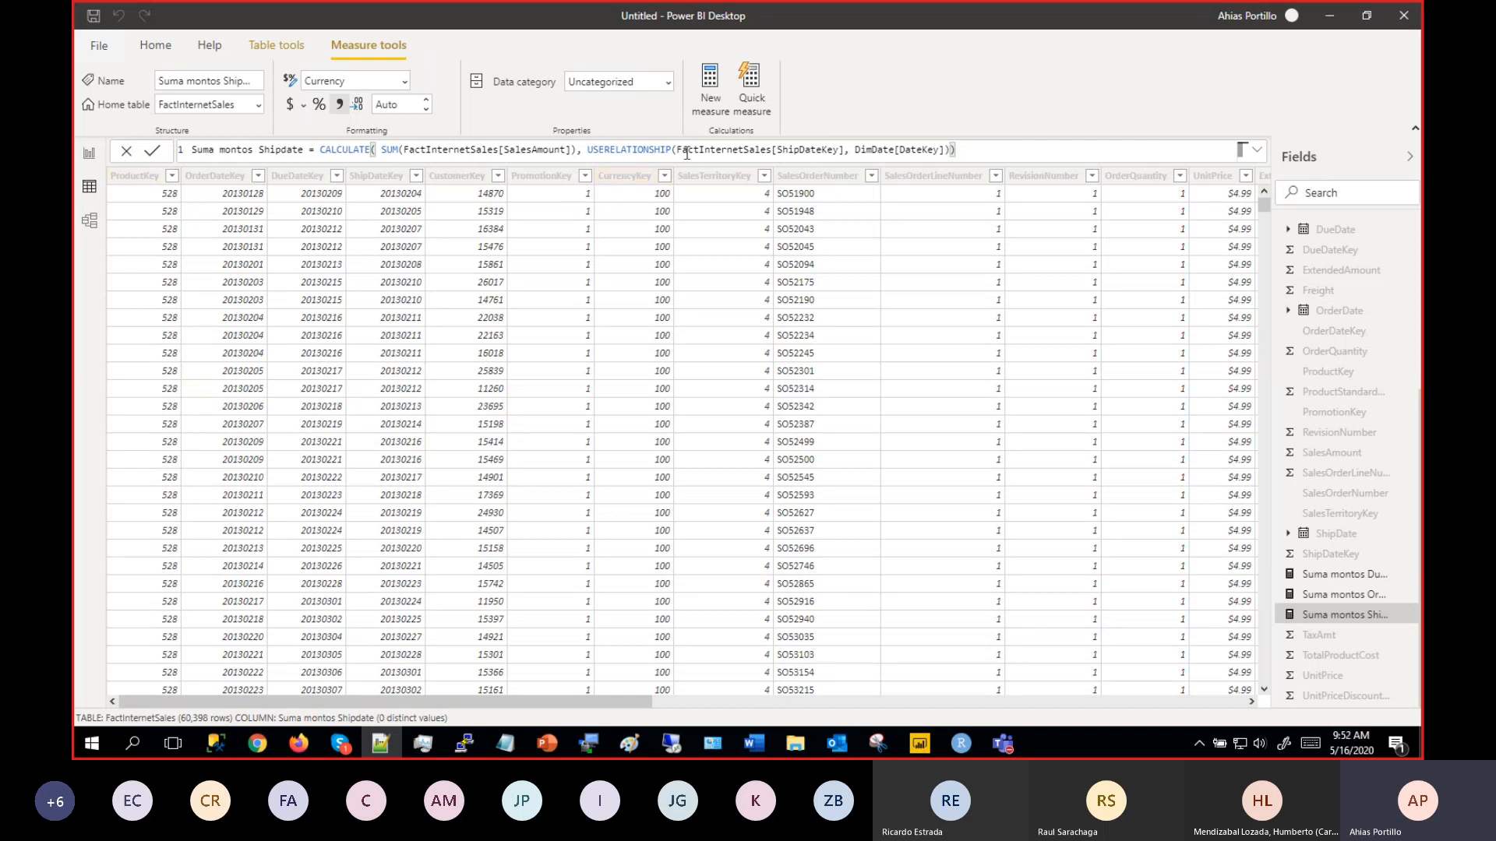
key("ctrl+a")
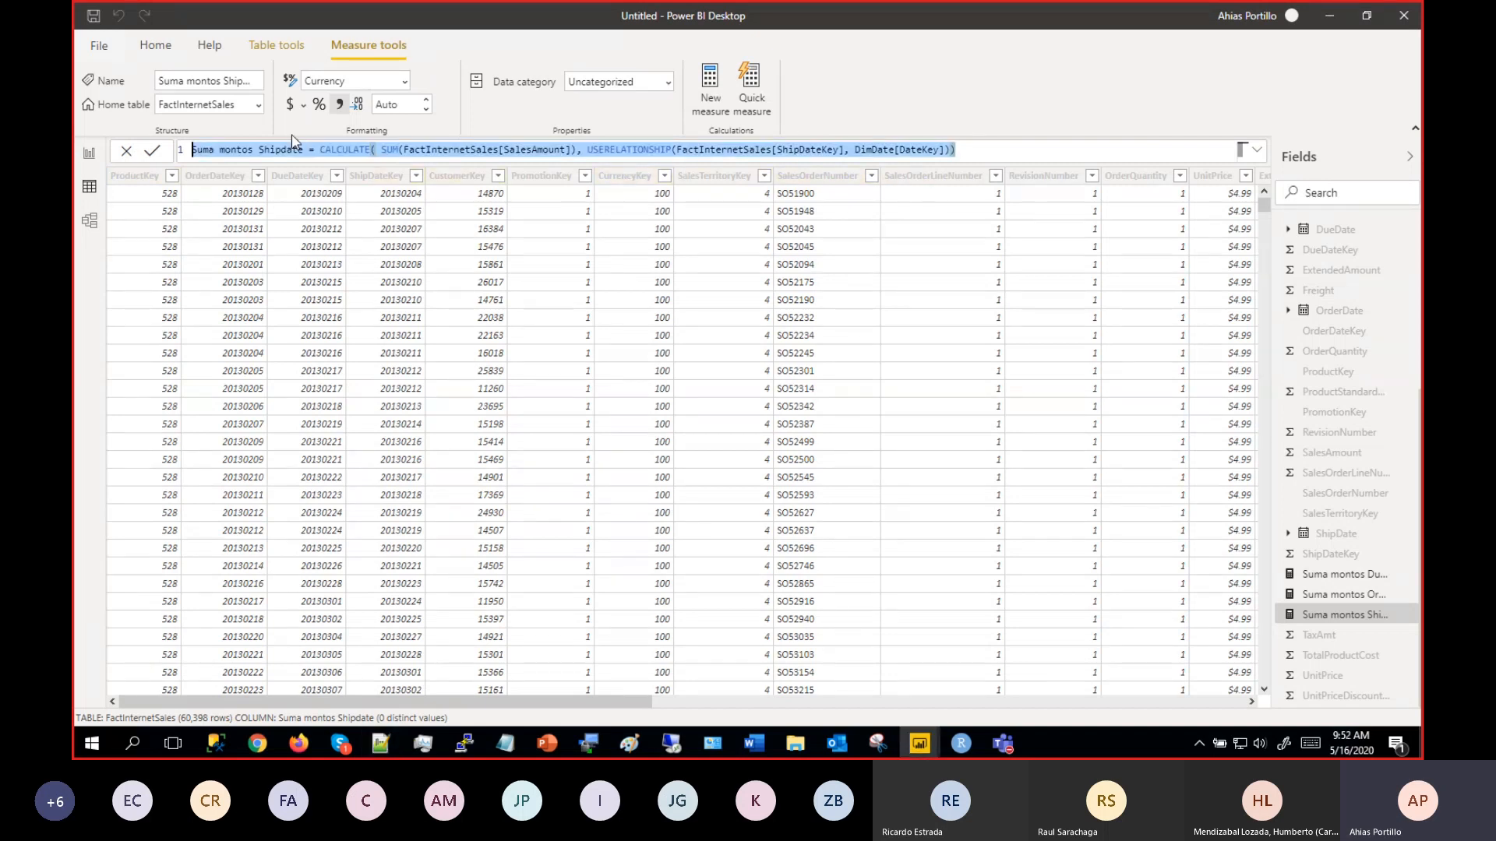
left_click(1083, 736)
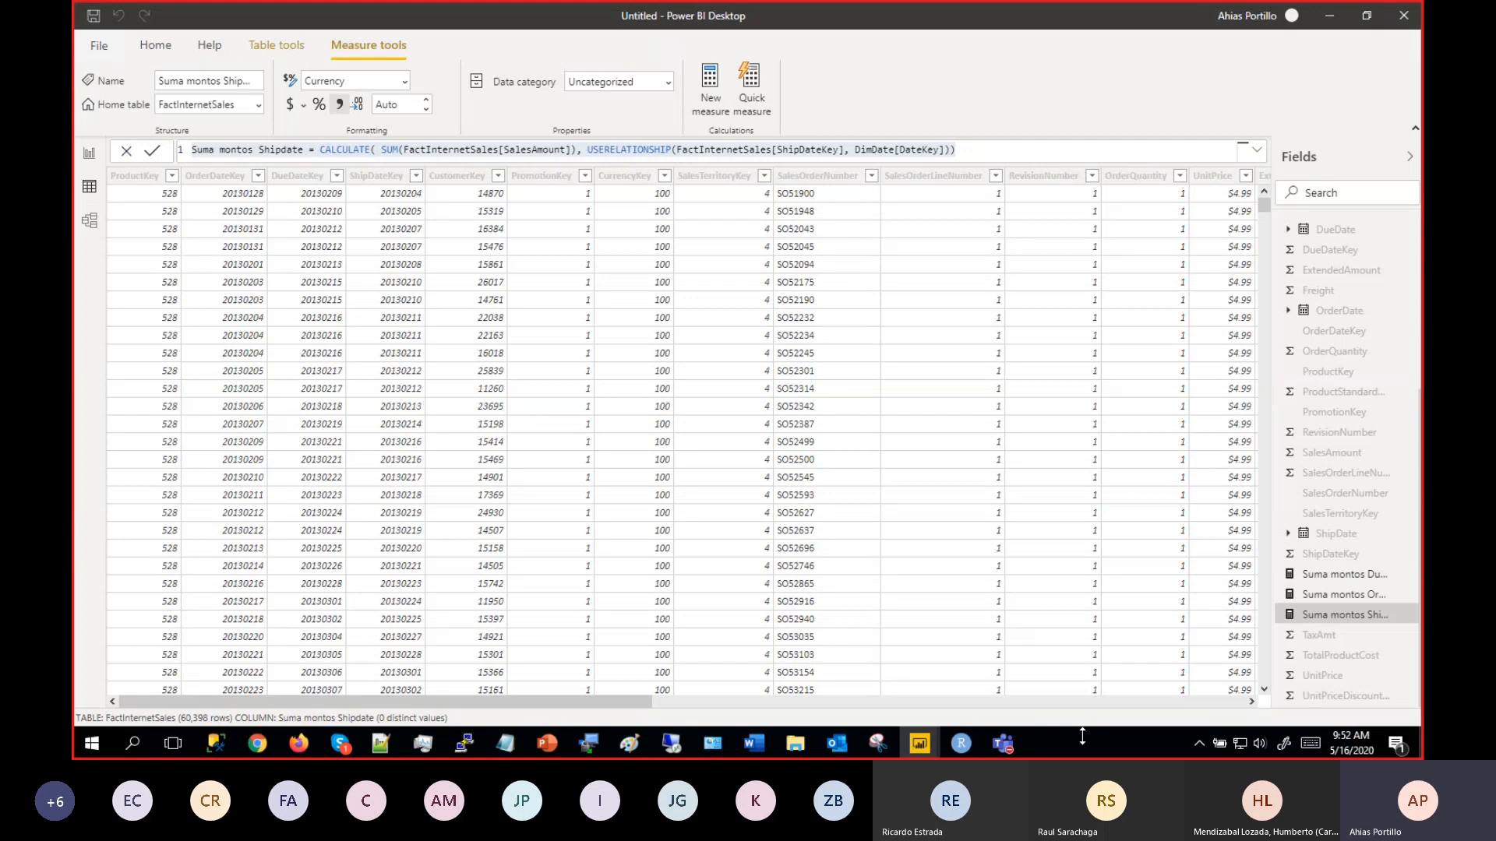
left_click(499, 316)
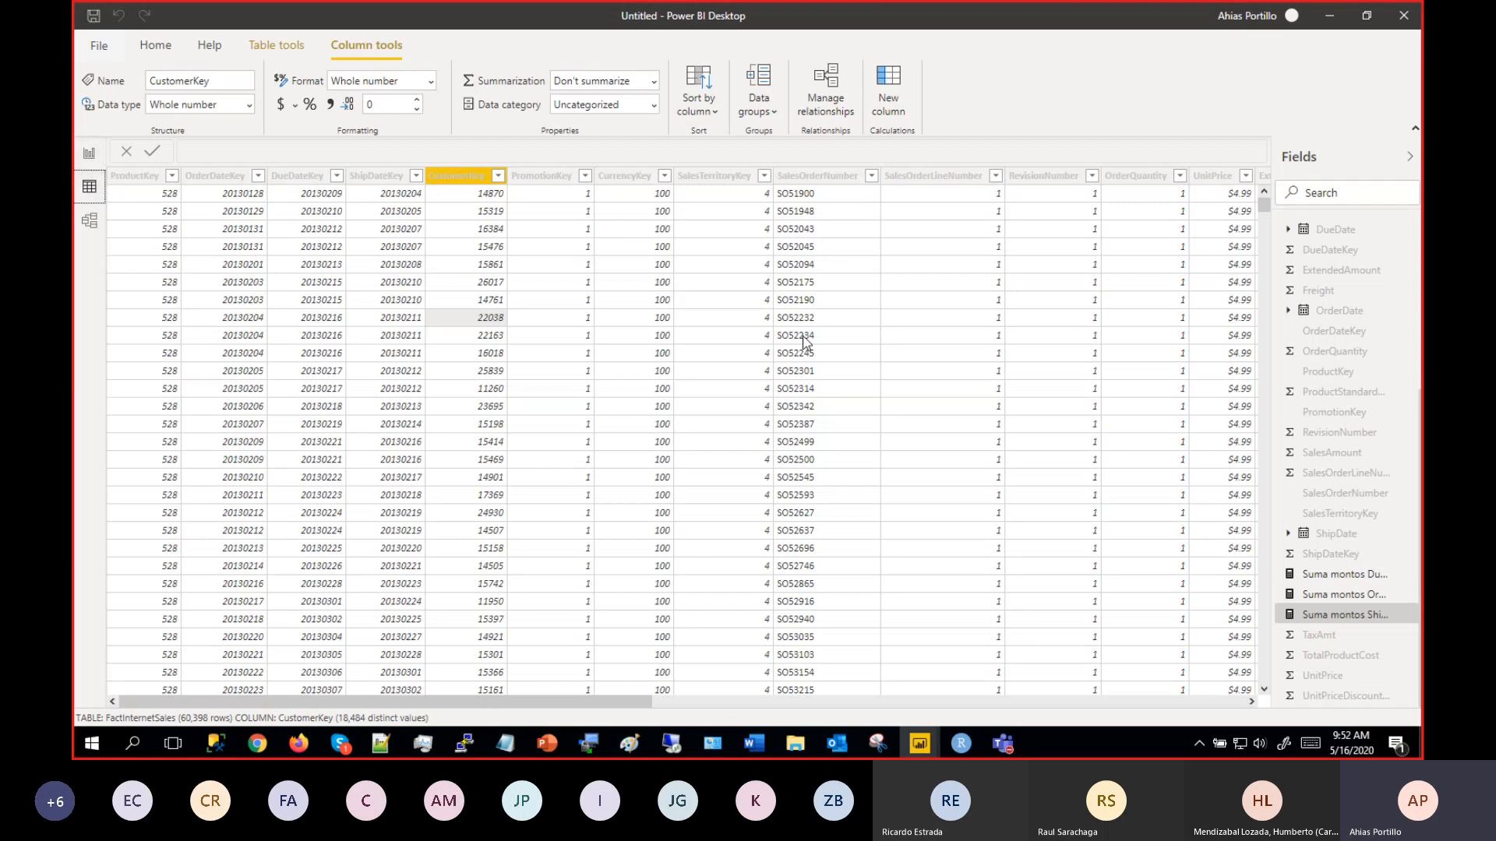
Collapse the FactInternetSales table in the field list and hide the DimCustomer table in report view.
scroll(1369, 386, "up", 1)
scroll(1369, 385, "up", 3)
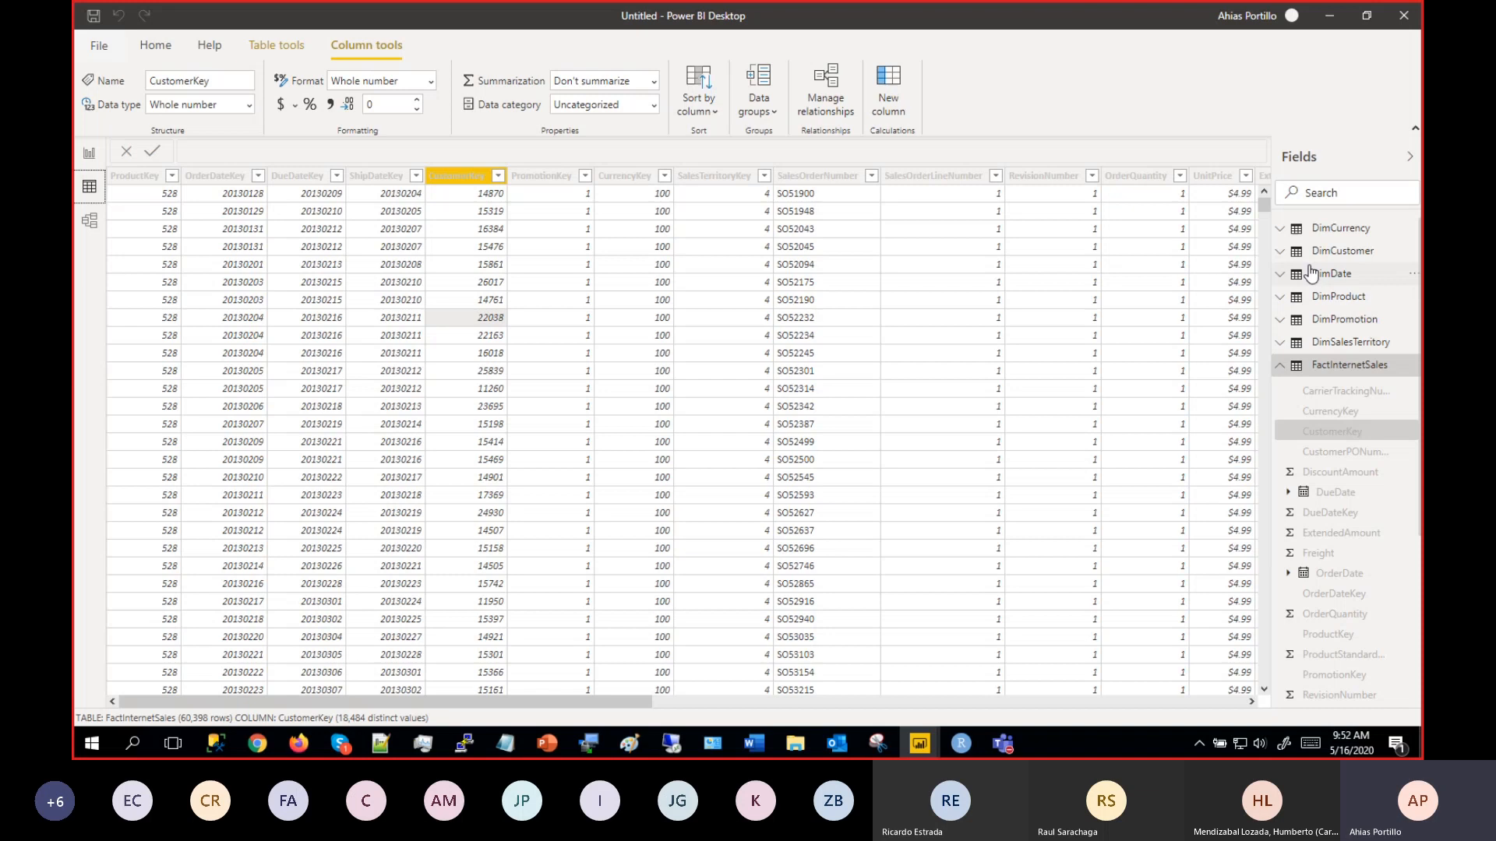
left_click(1288, 372)
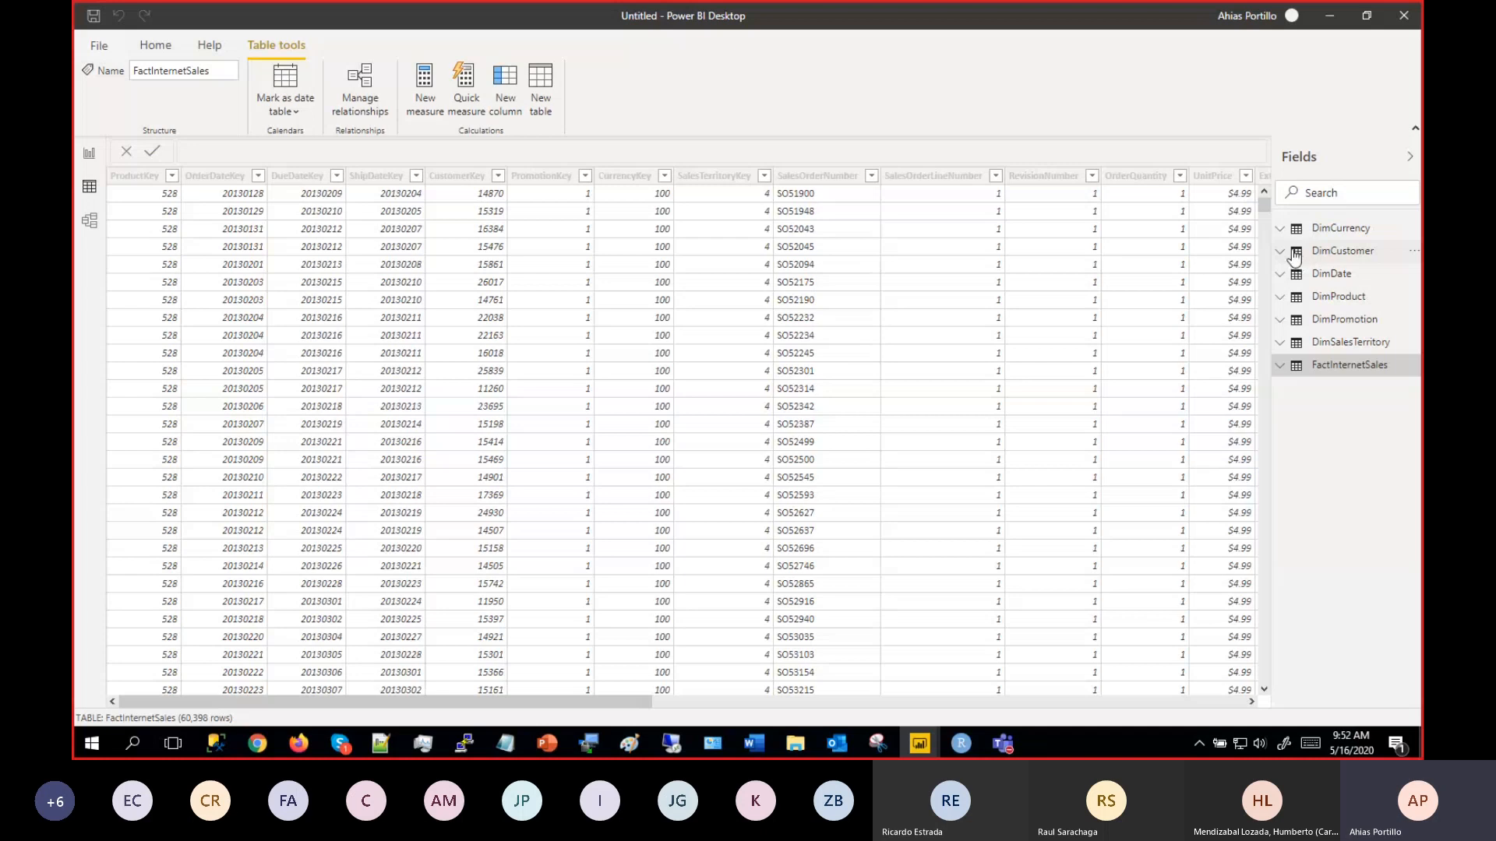
left_click(1414, 259)
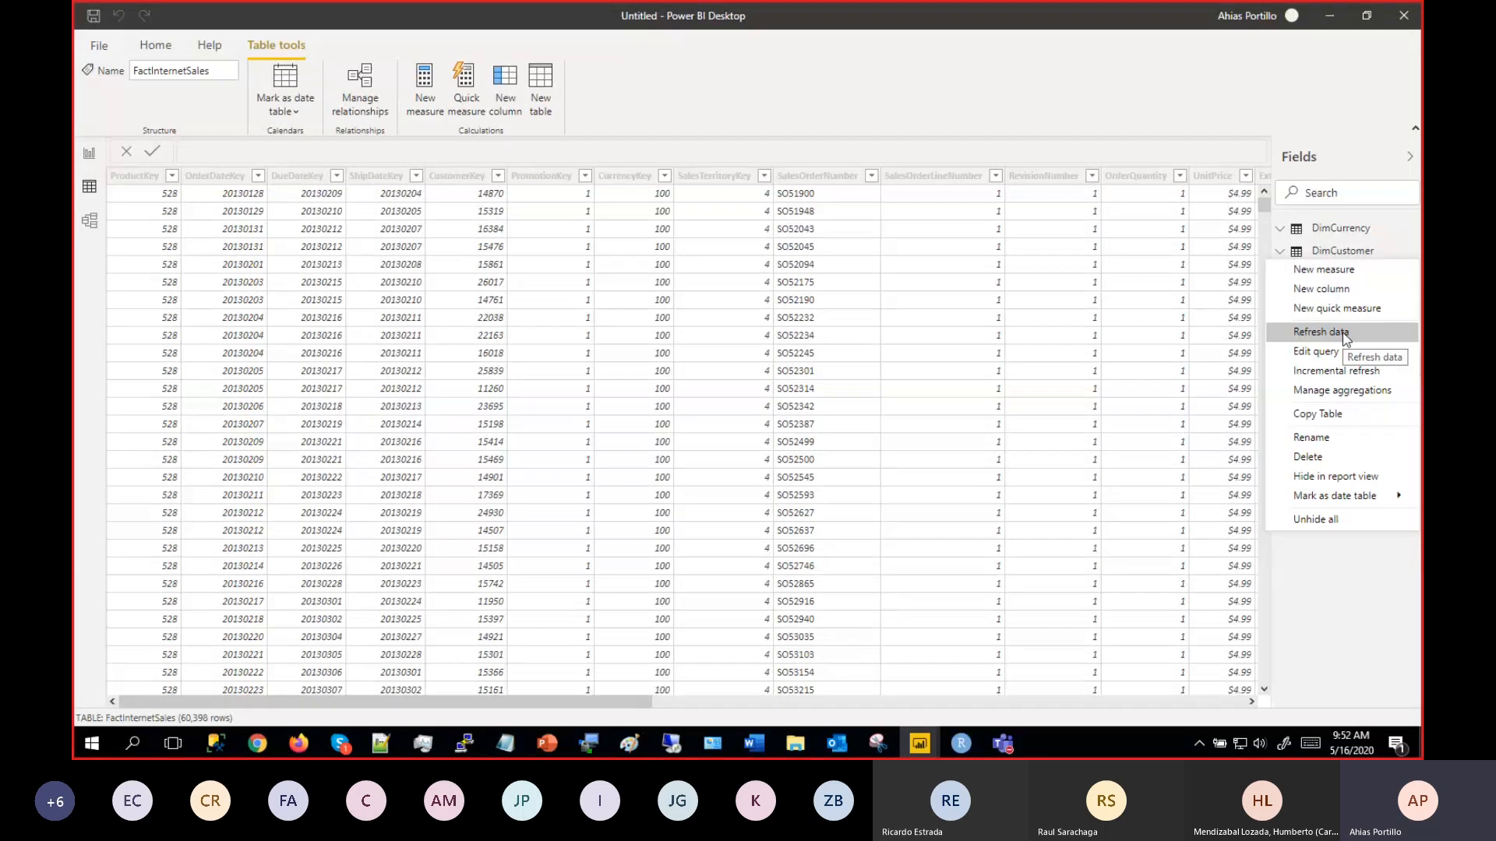
left_click(1363, 479)
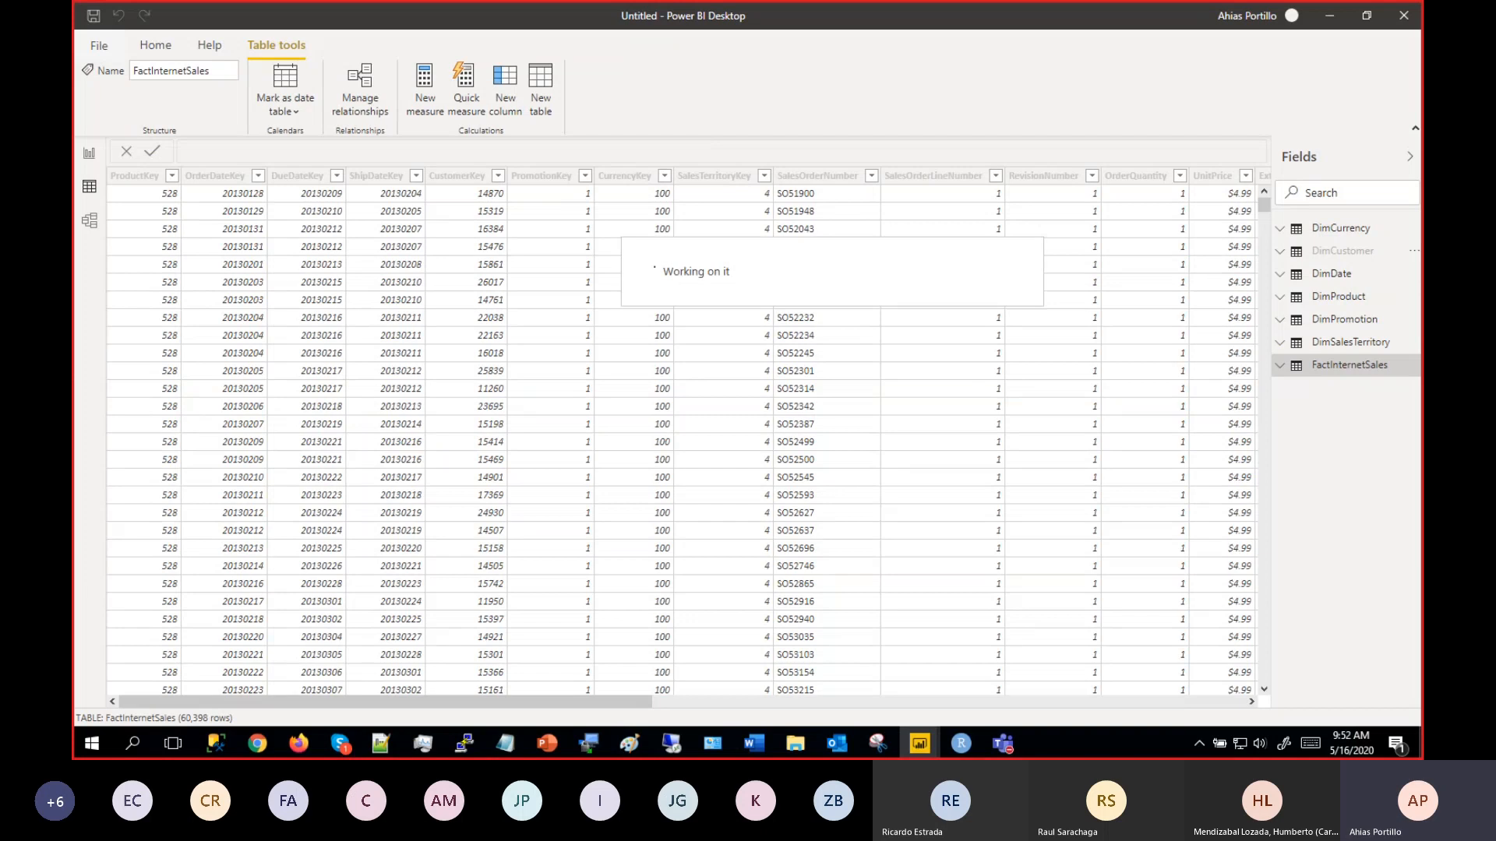
Create a measure in DimCustomer: Sum Monto Ordenes Clientes = SUMX(RELATEDTABLE(FactInternetSales), FactInternetSales[SalesAmount]).
key("alt+Tab")
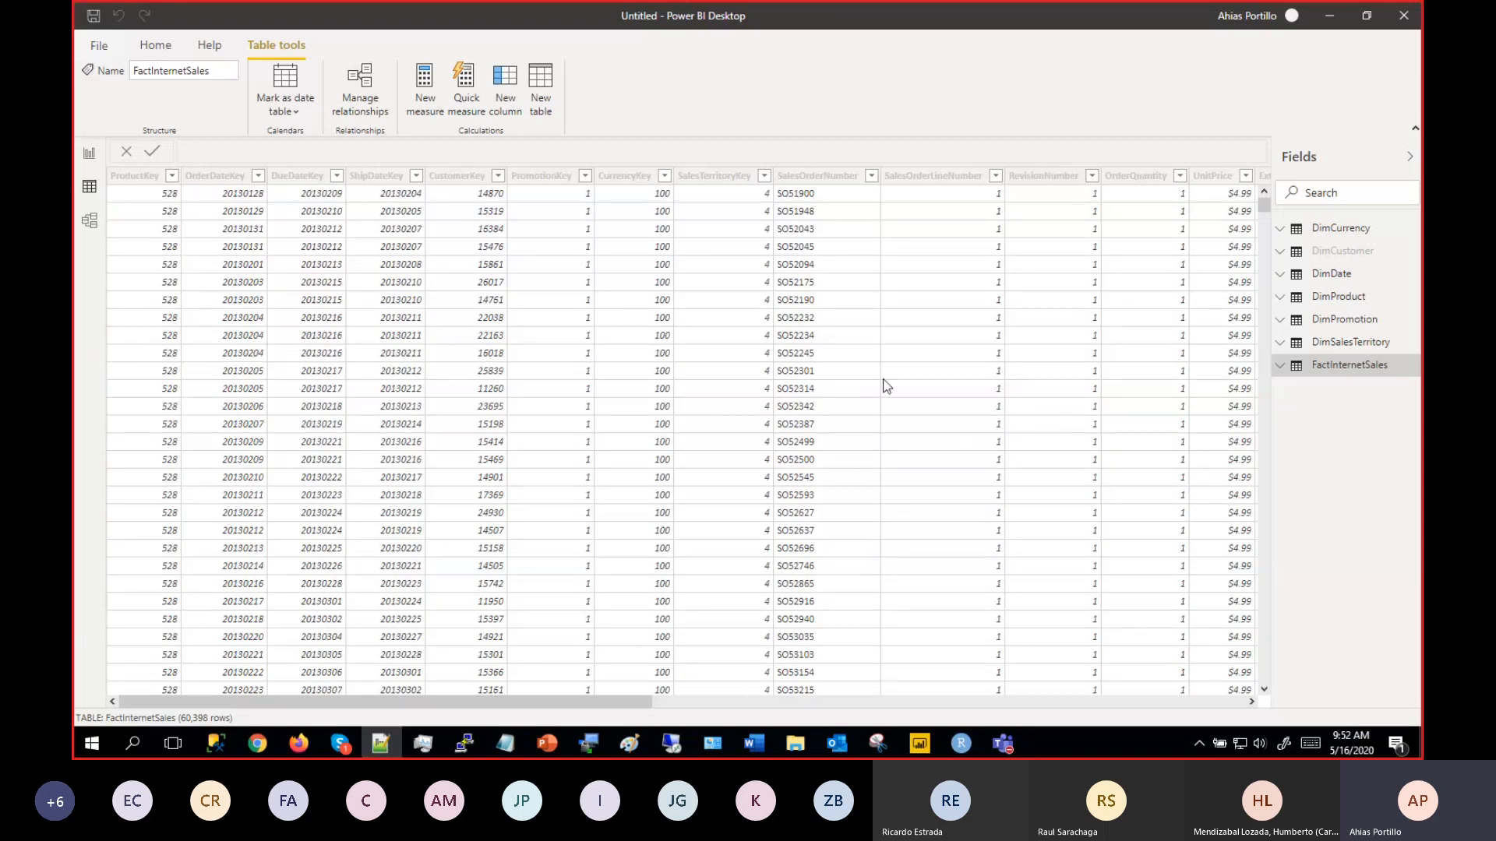
left_click(1348, 258)
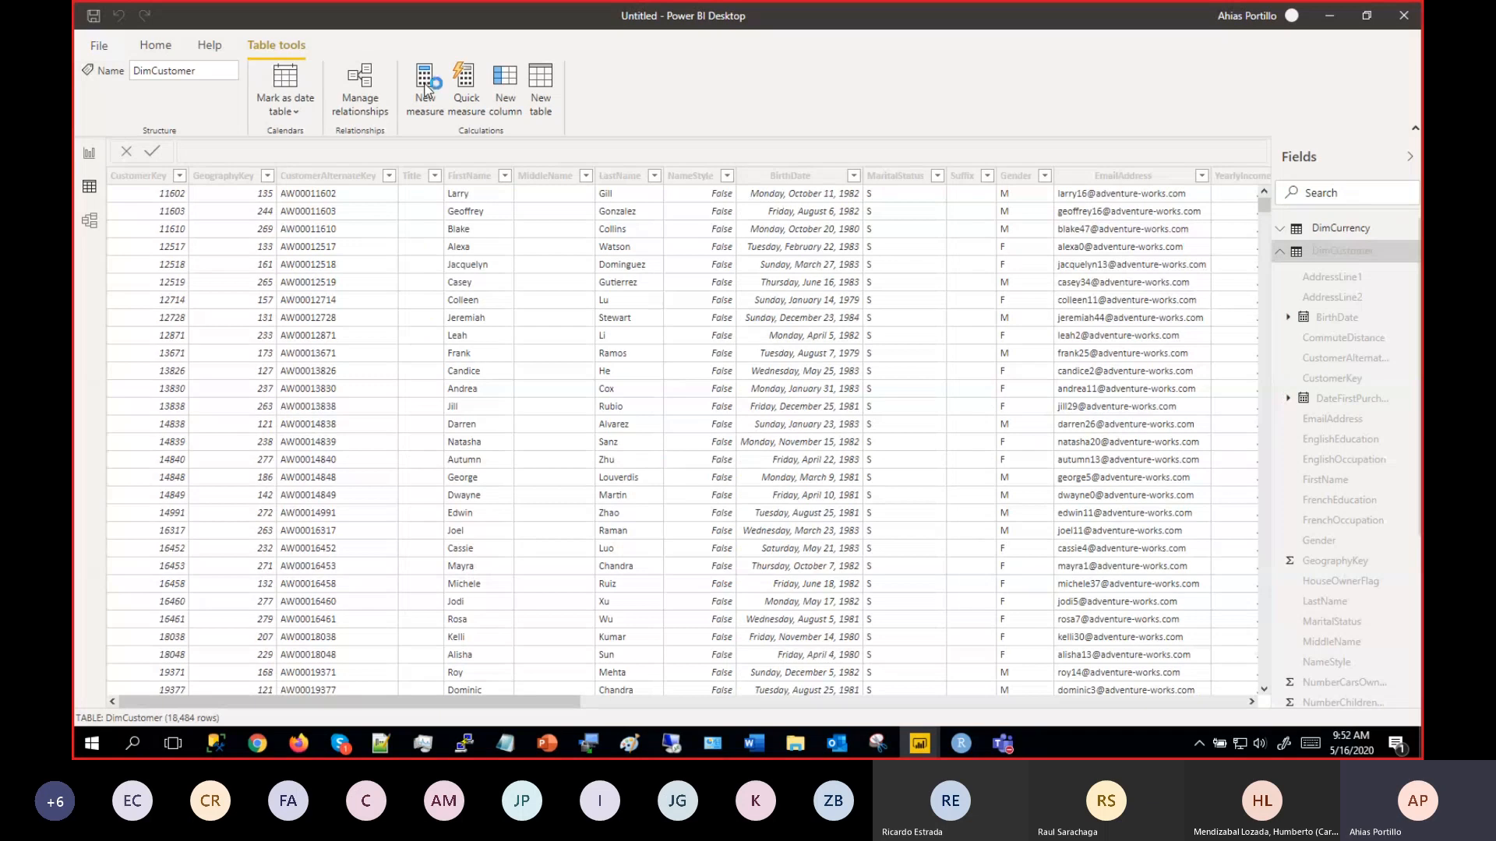
left_click(425, 88)
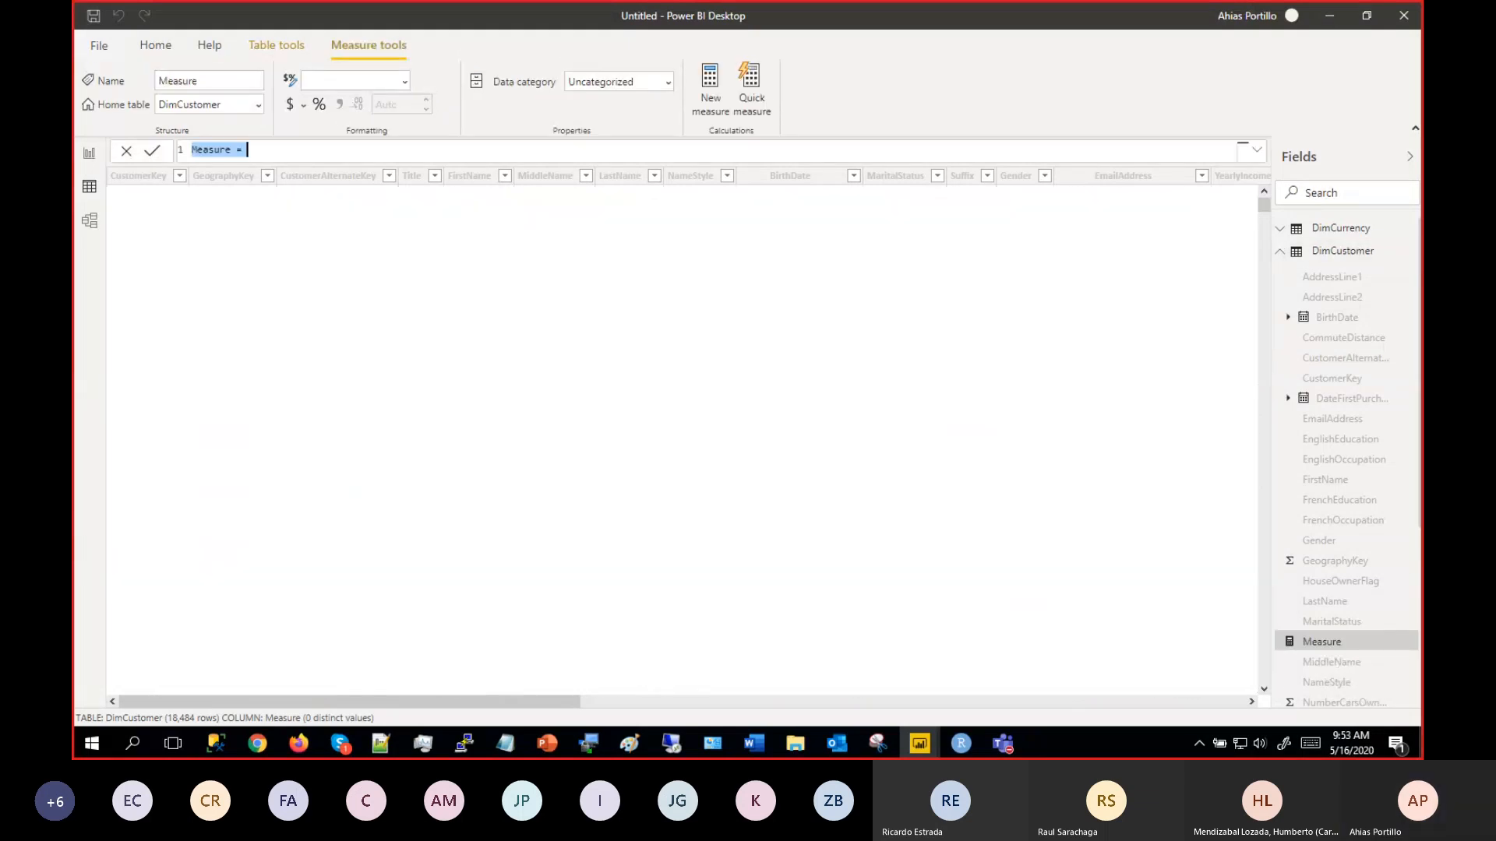
left_click_drag(272, 148, 266, 178)
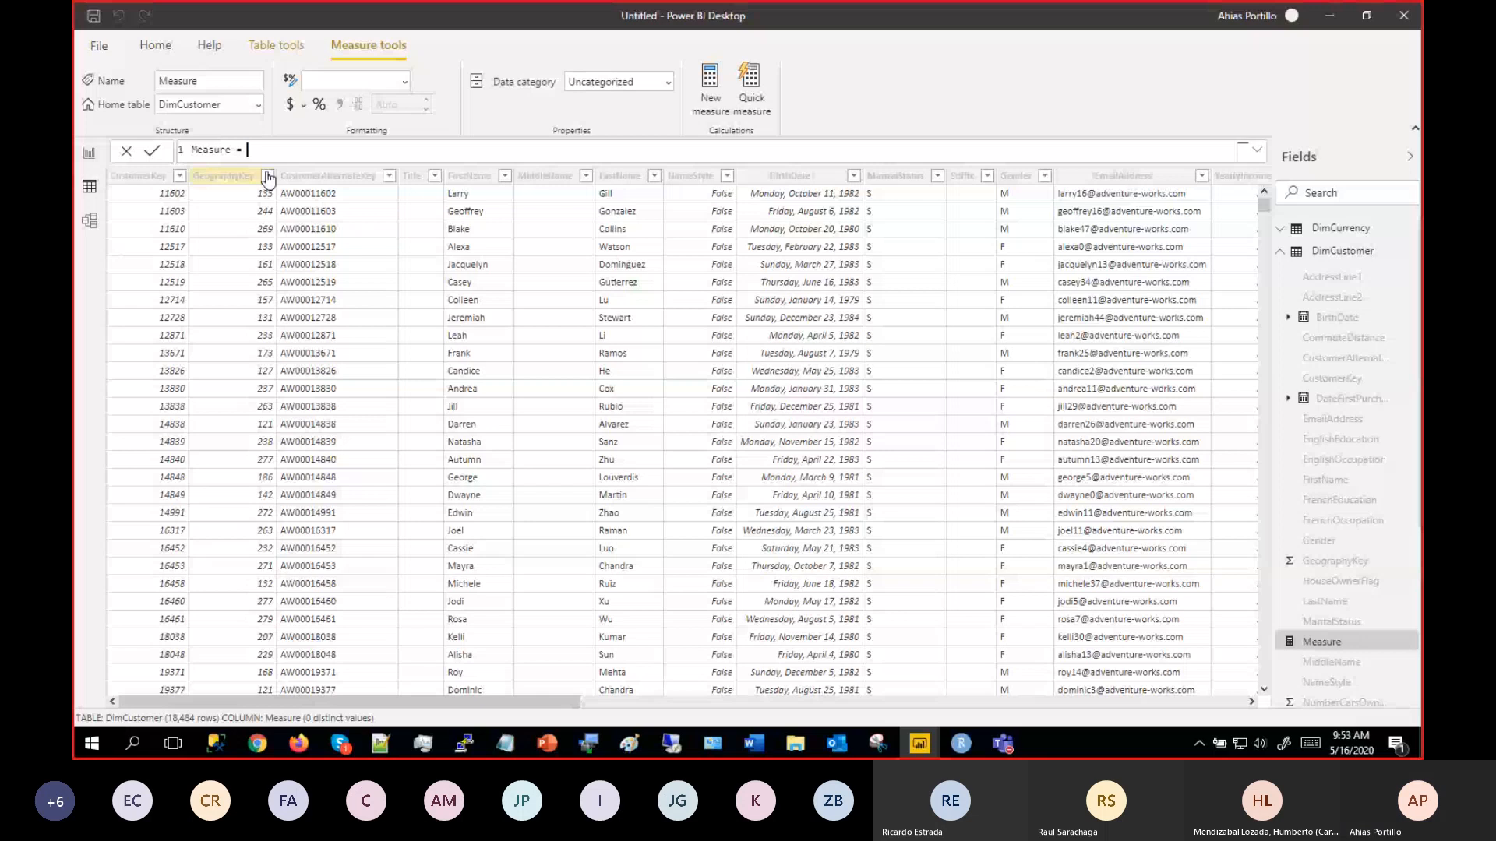
key("ctrl+a")
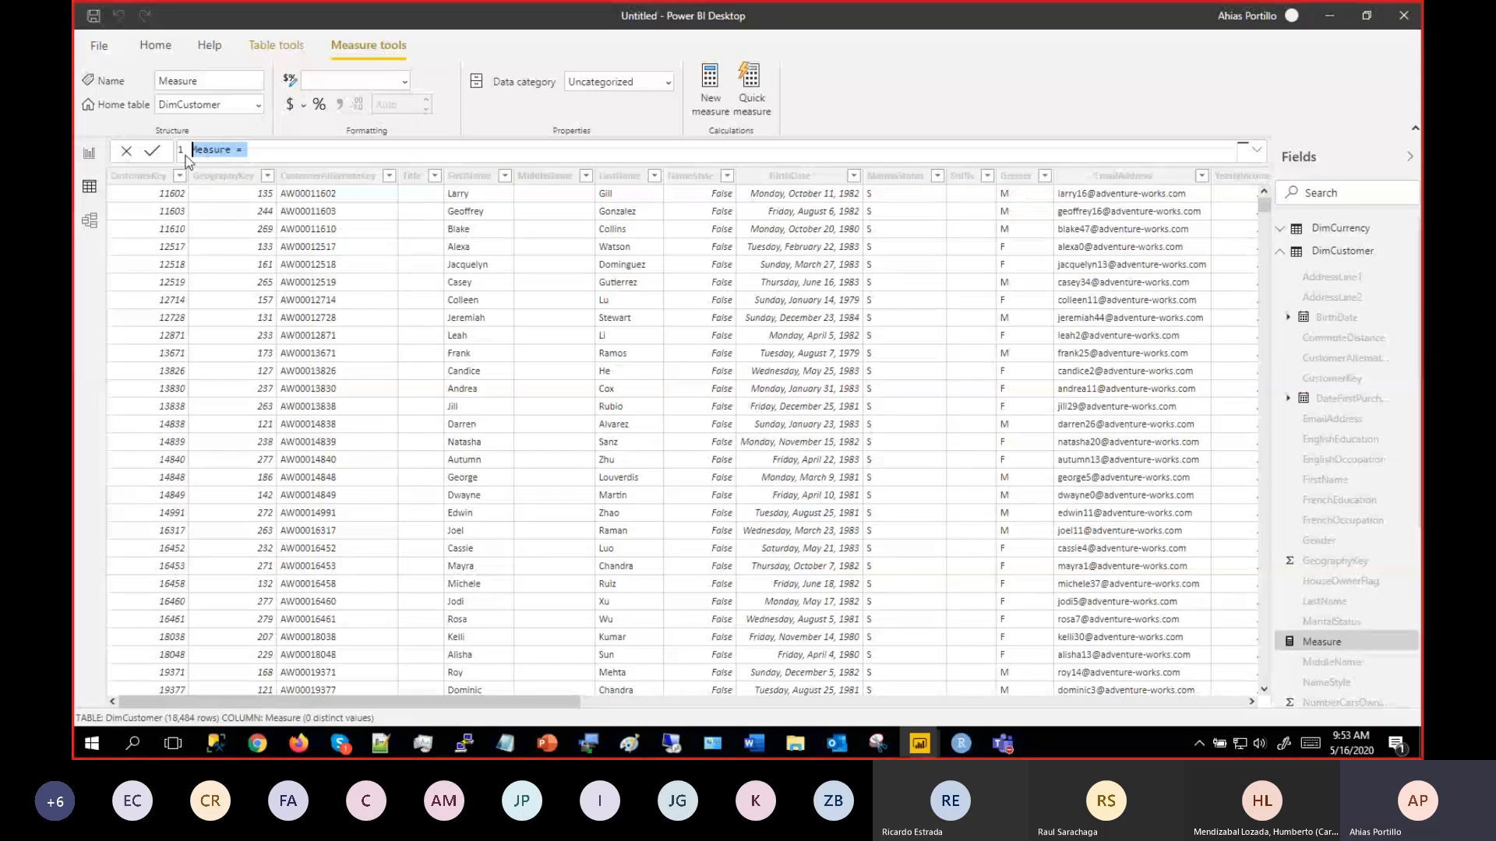
type("Sum Monto Ordenes Clientes = SUMX(RELATEDTABLE(FactInternetSales), FactInternetSales[SalesAmount])")
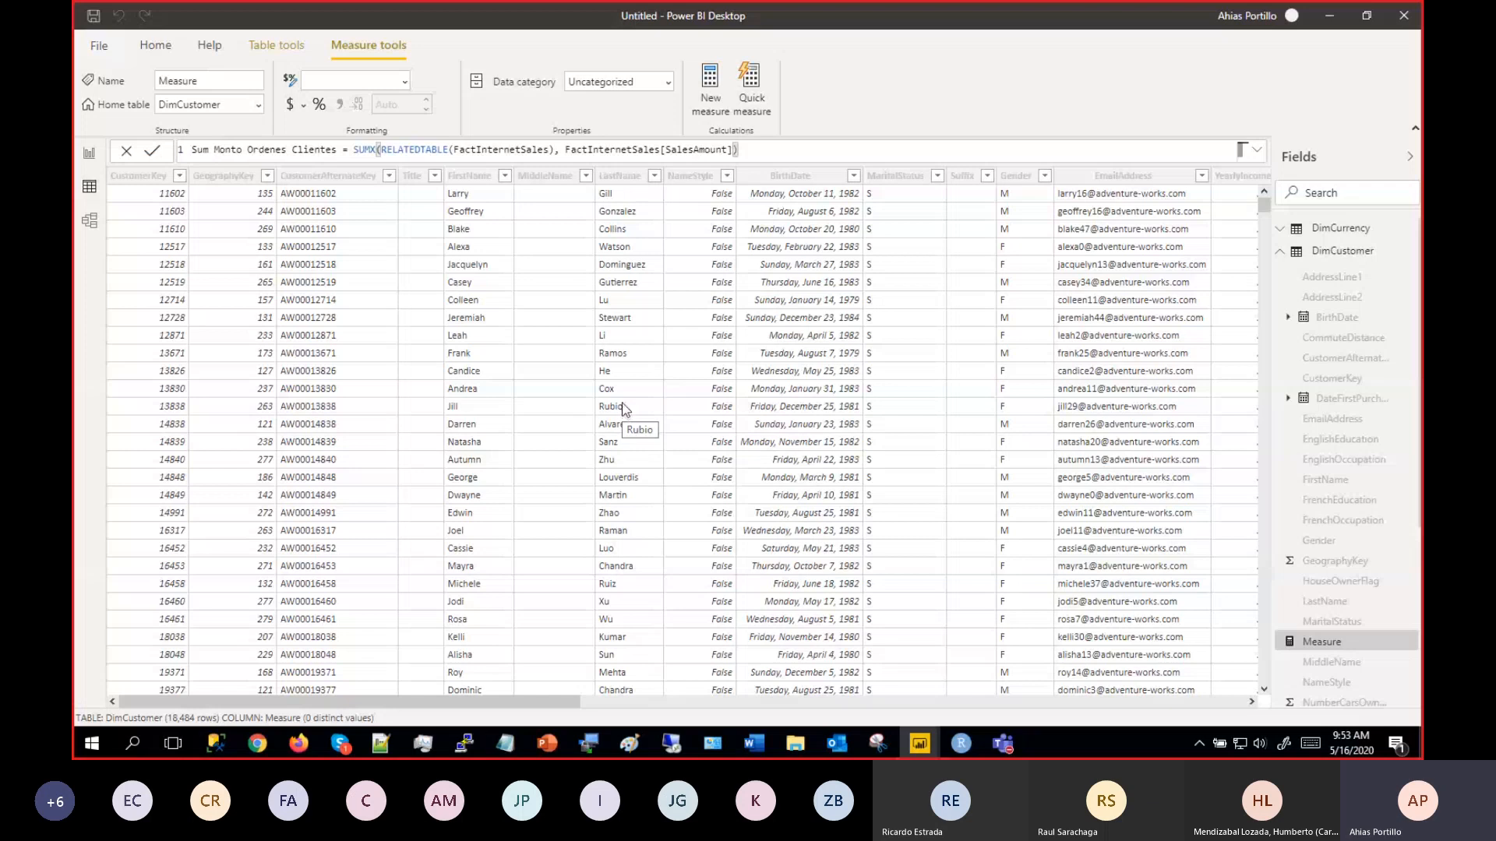
left_click_drag(554, 150, 359, 149)
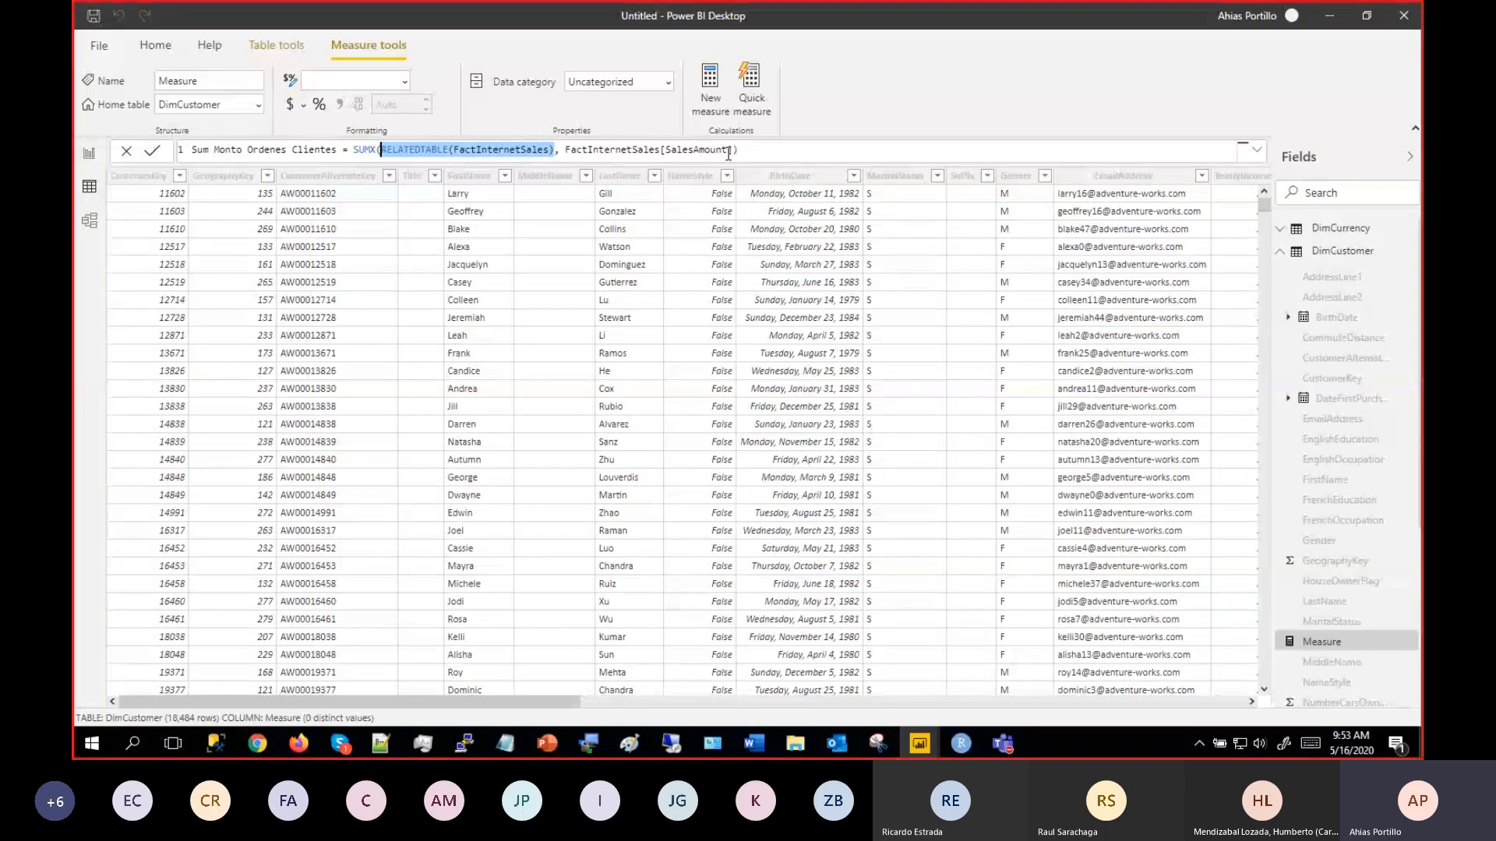
left_click_drag(737, 149, 565, 150)
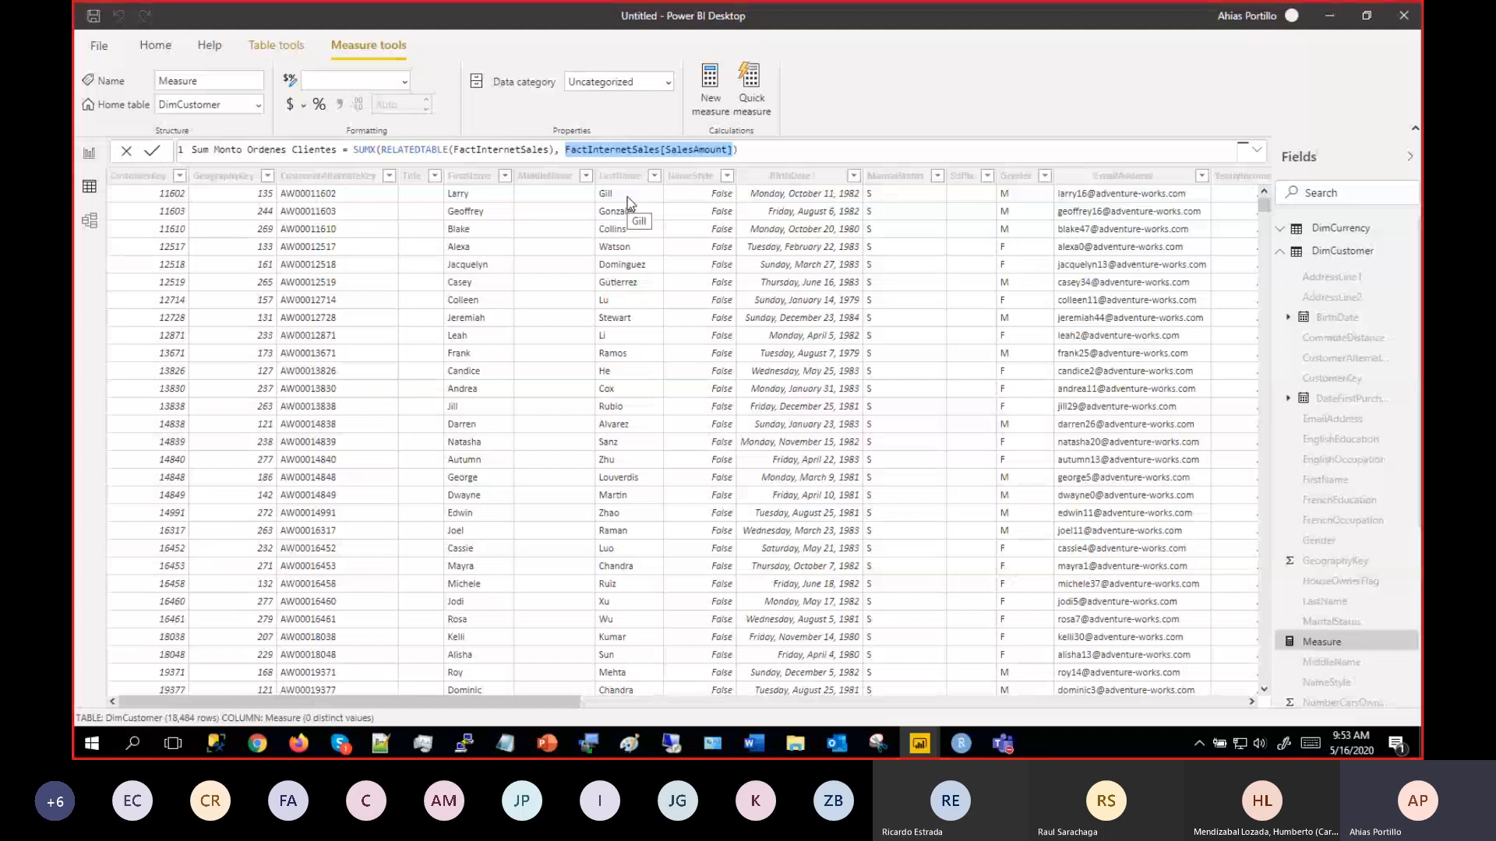
key("End")
key("Return")
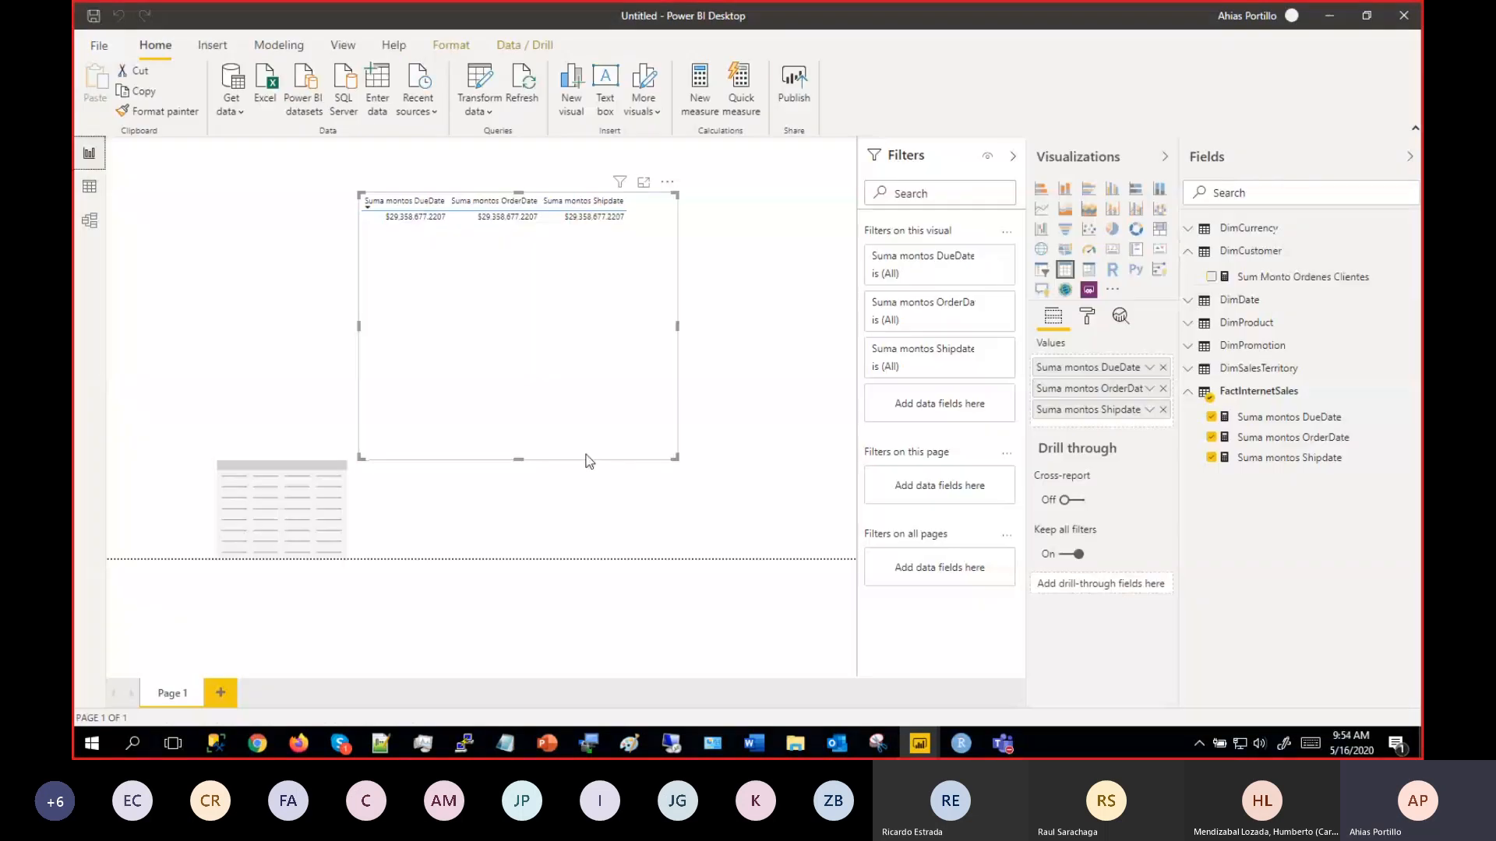
Add a second report page and unhide the CustomerKey column of DimCustomer for the report view.
left_click(229, 698)
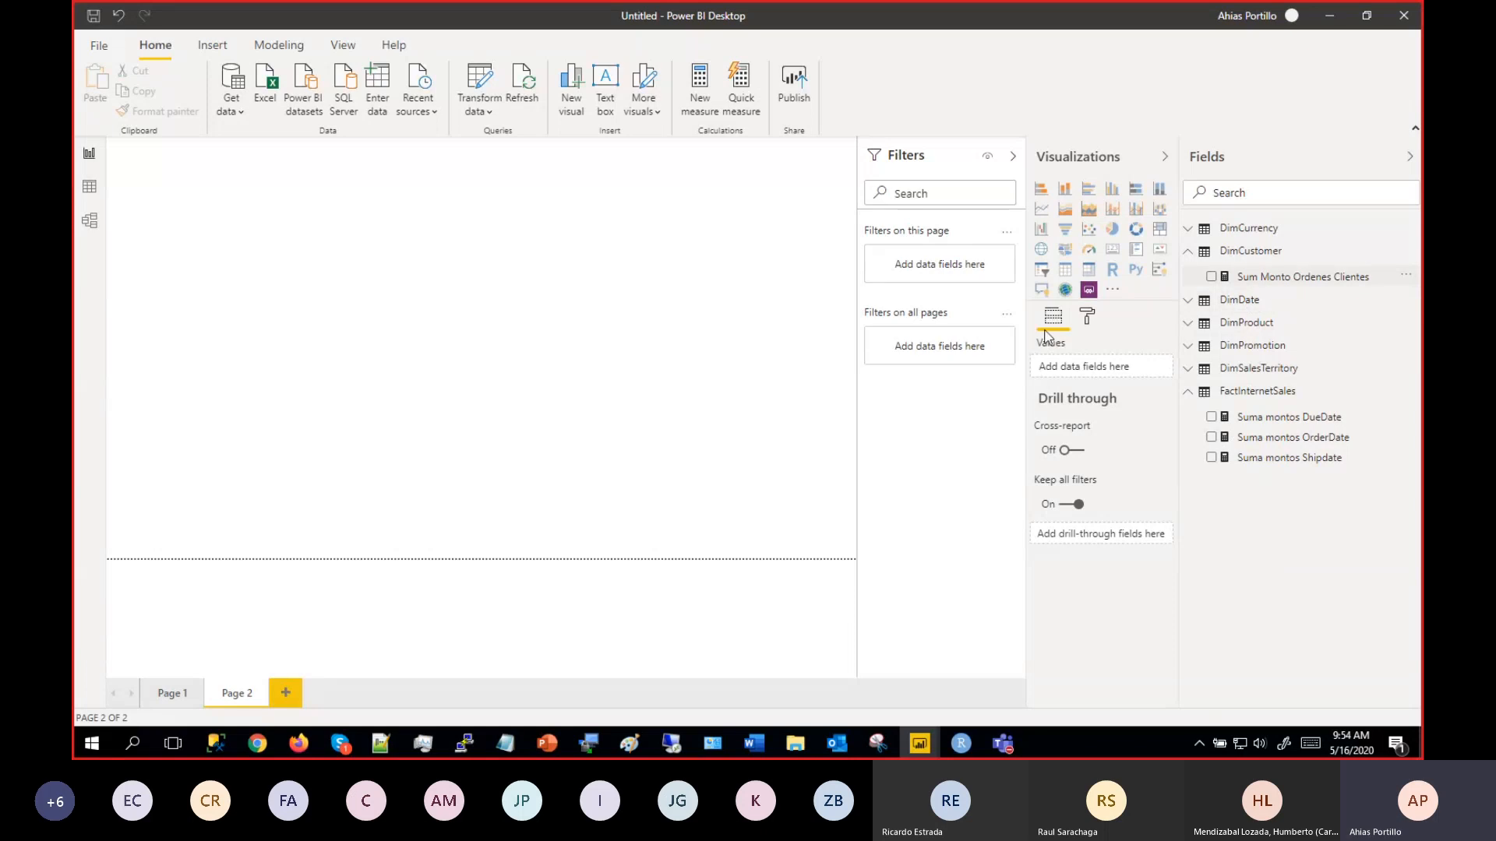
left_click(88, 195)
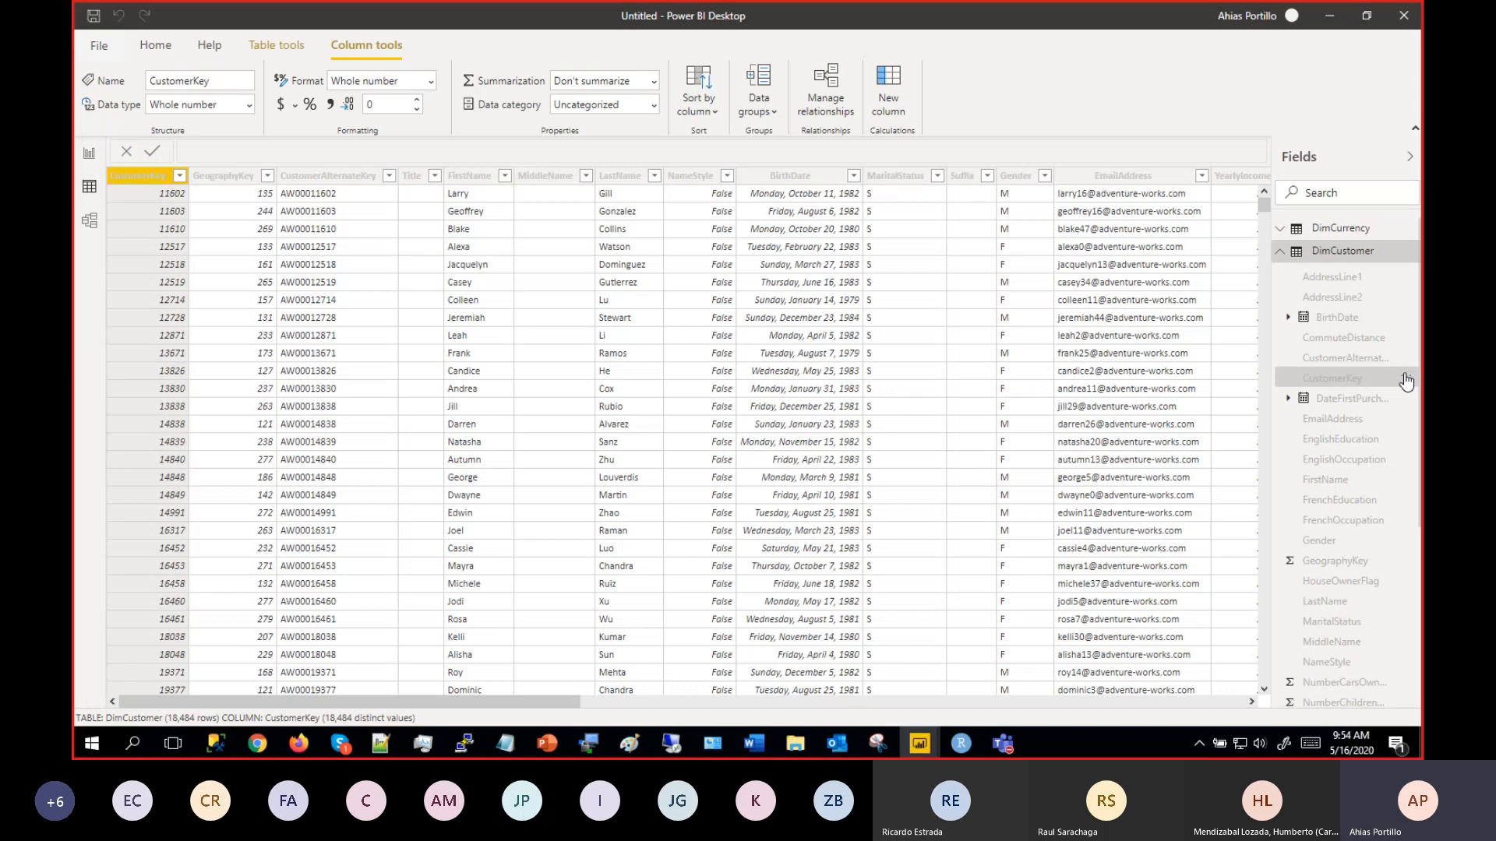
right_click(1406, 380)
left_click(1324, 521)
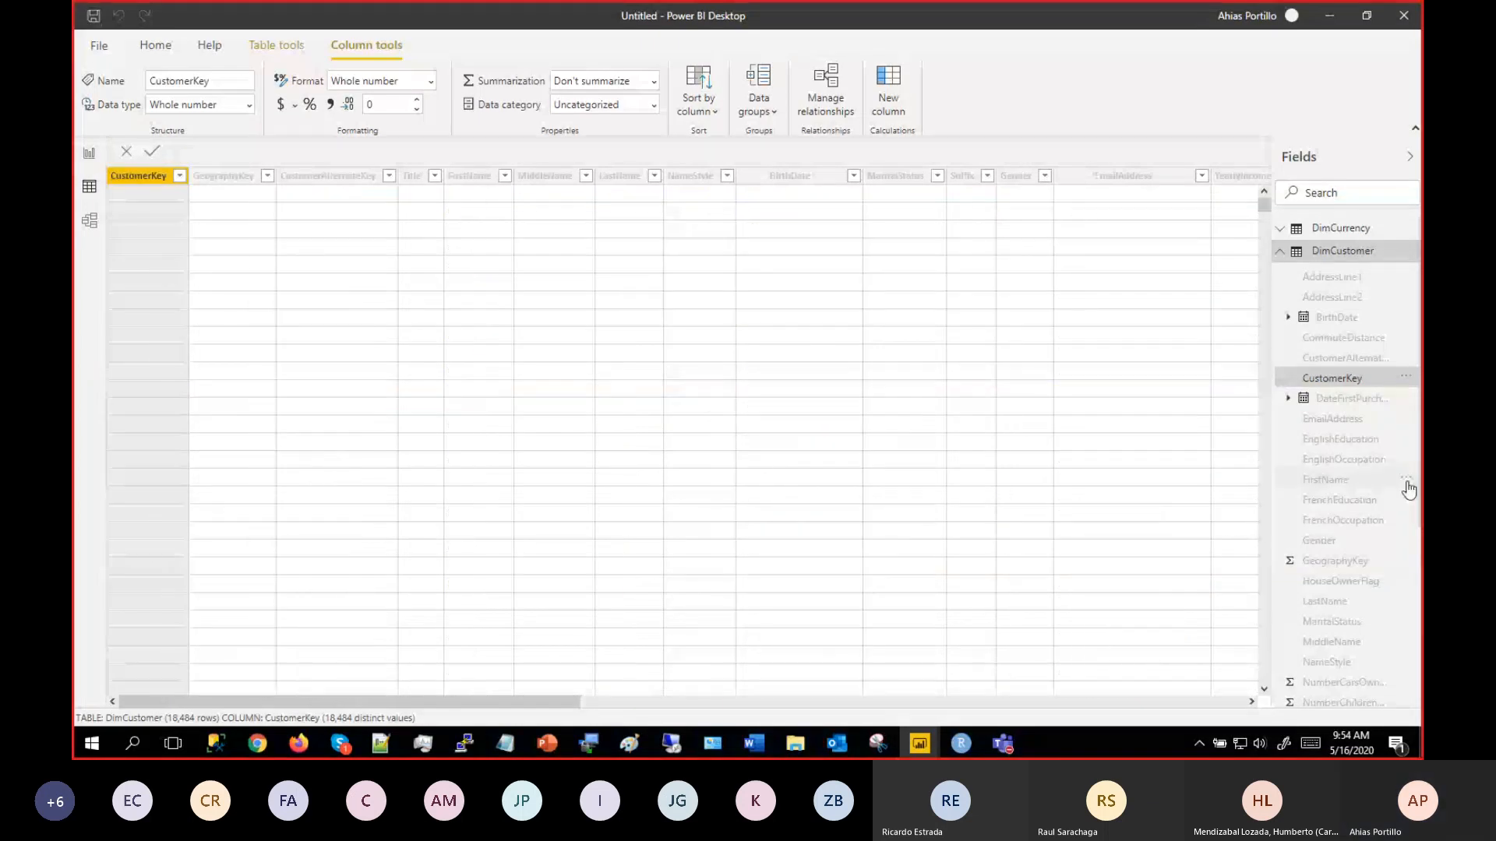
Unhide the FirstName and LastName columns of DimCustomer so they can be used in the report.
left_click(1407, 483)
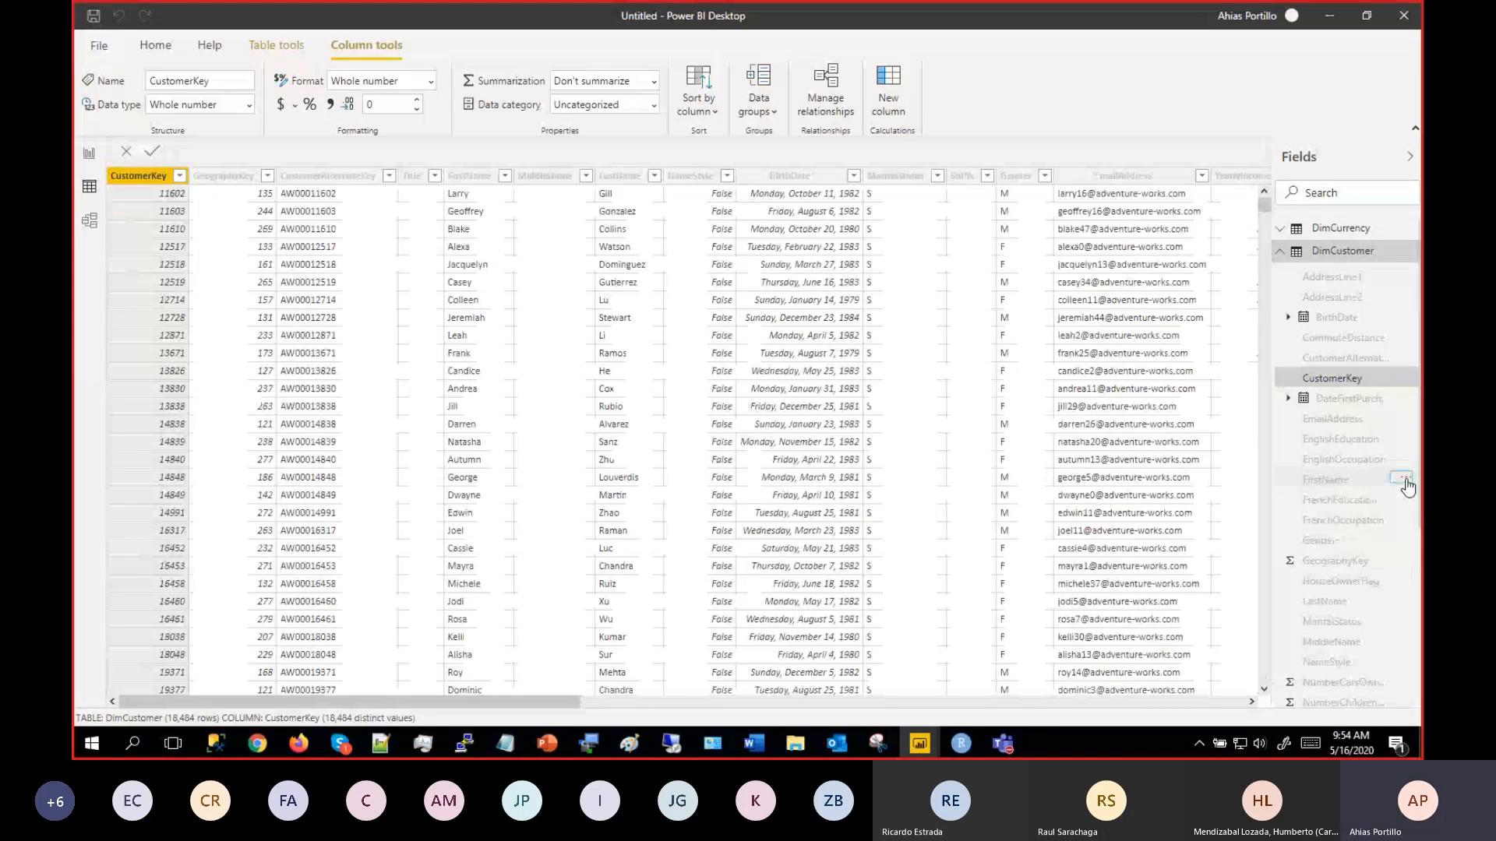
left_click(1407, 484)
left_click(1363, 622)
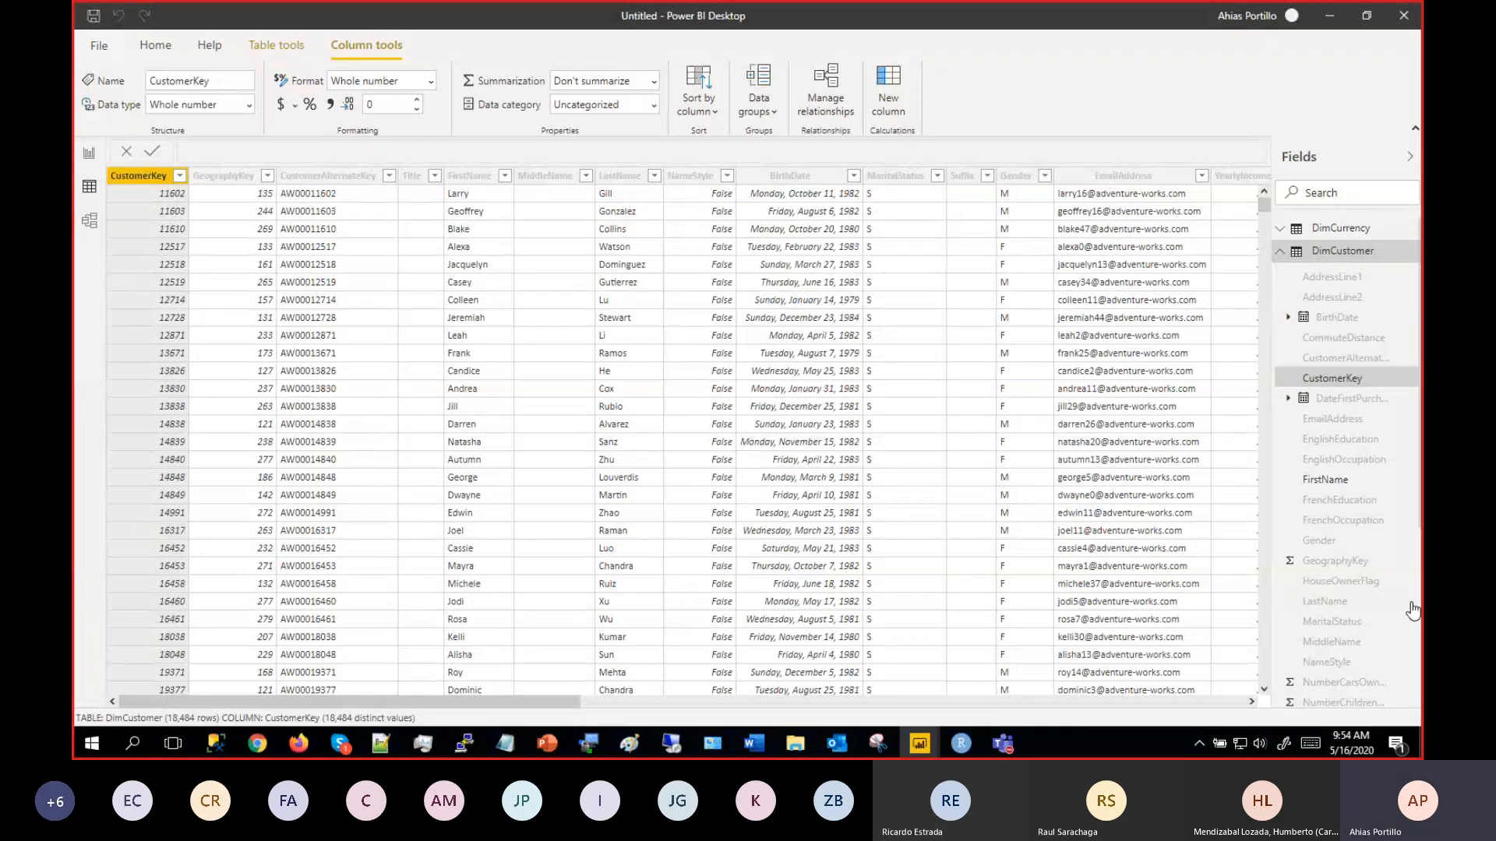
mouse_move(1410, 607)
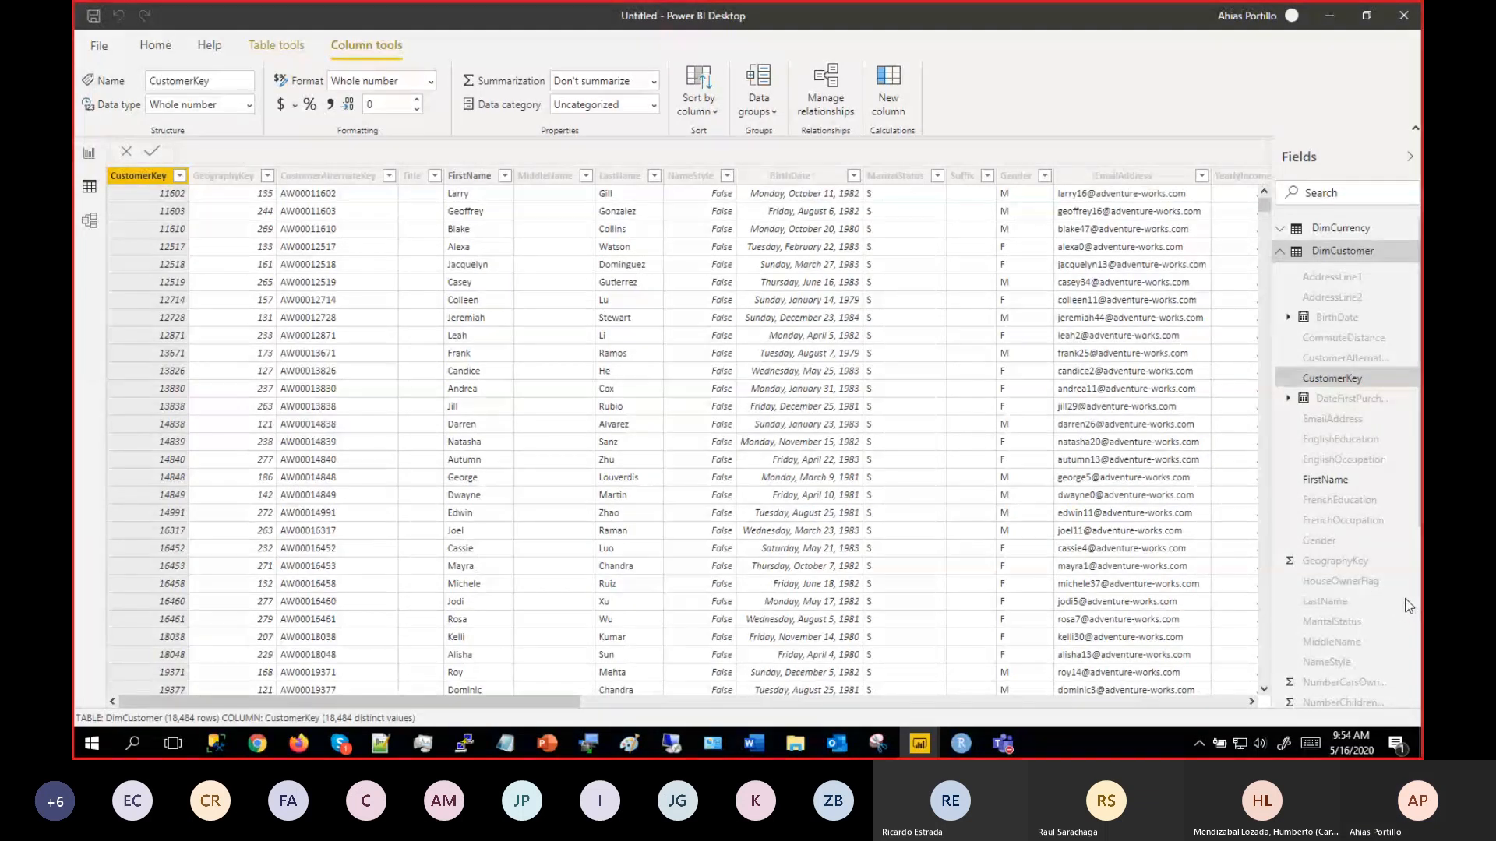
left_click(1341, 603)
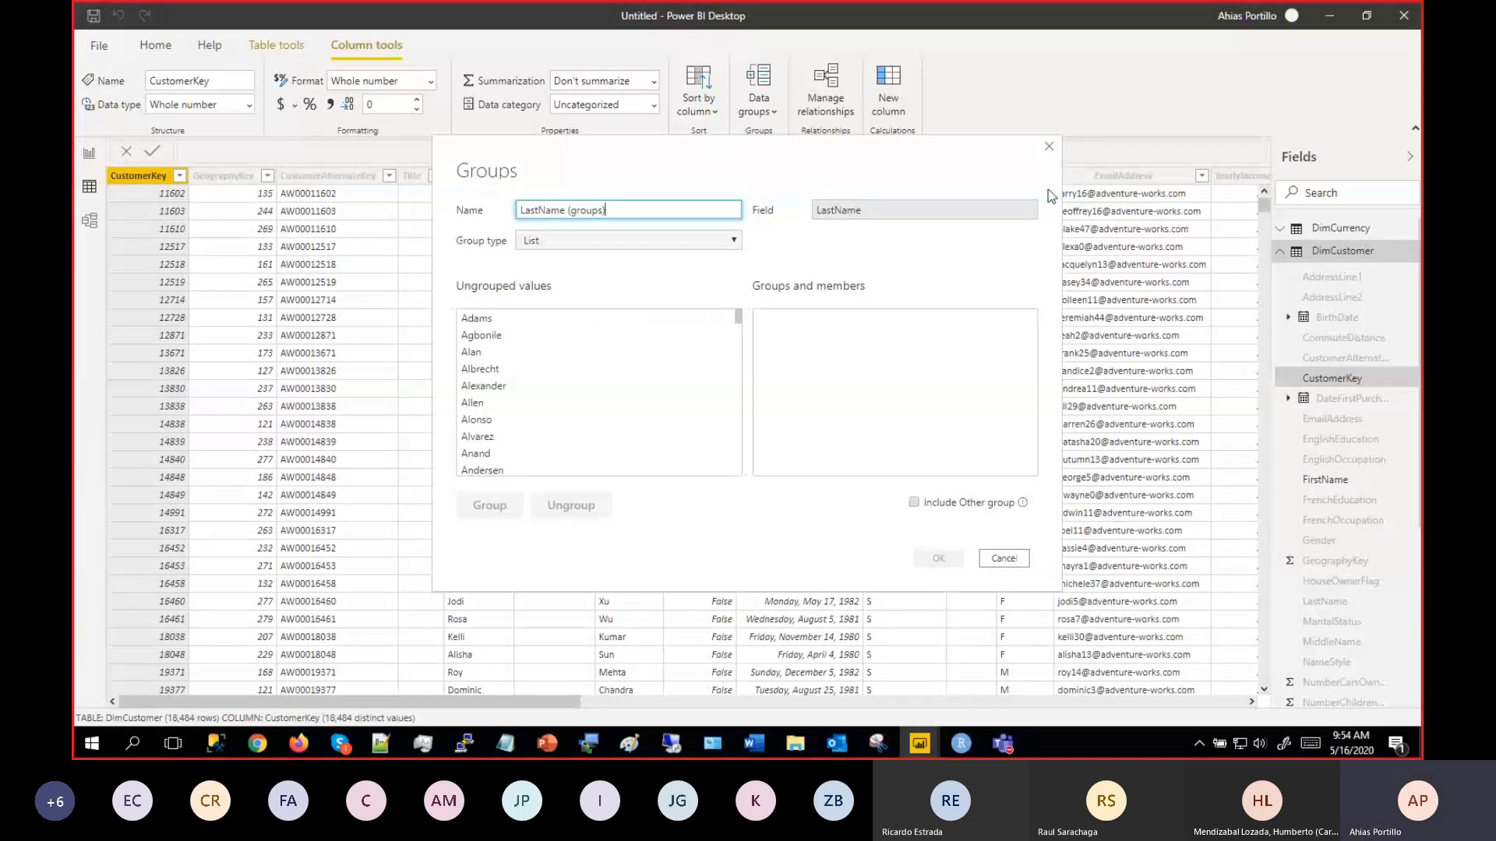
left_click(1048, 146)
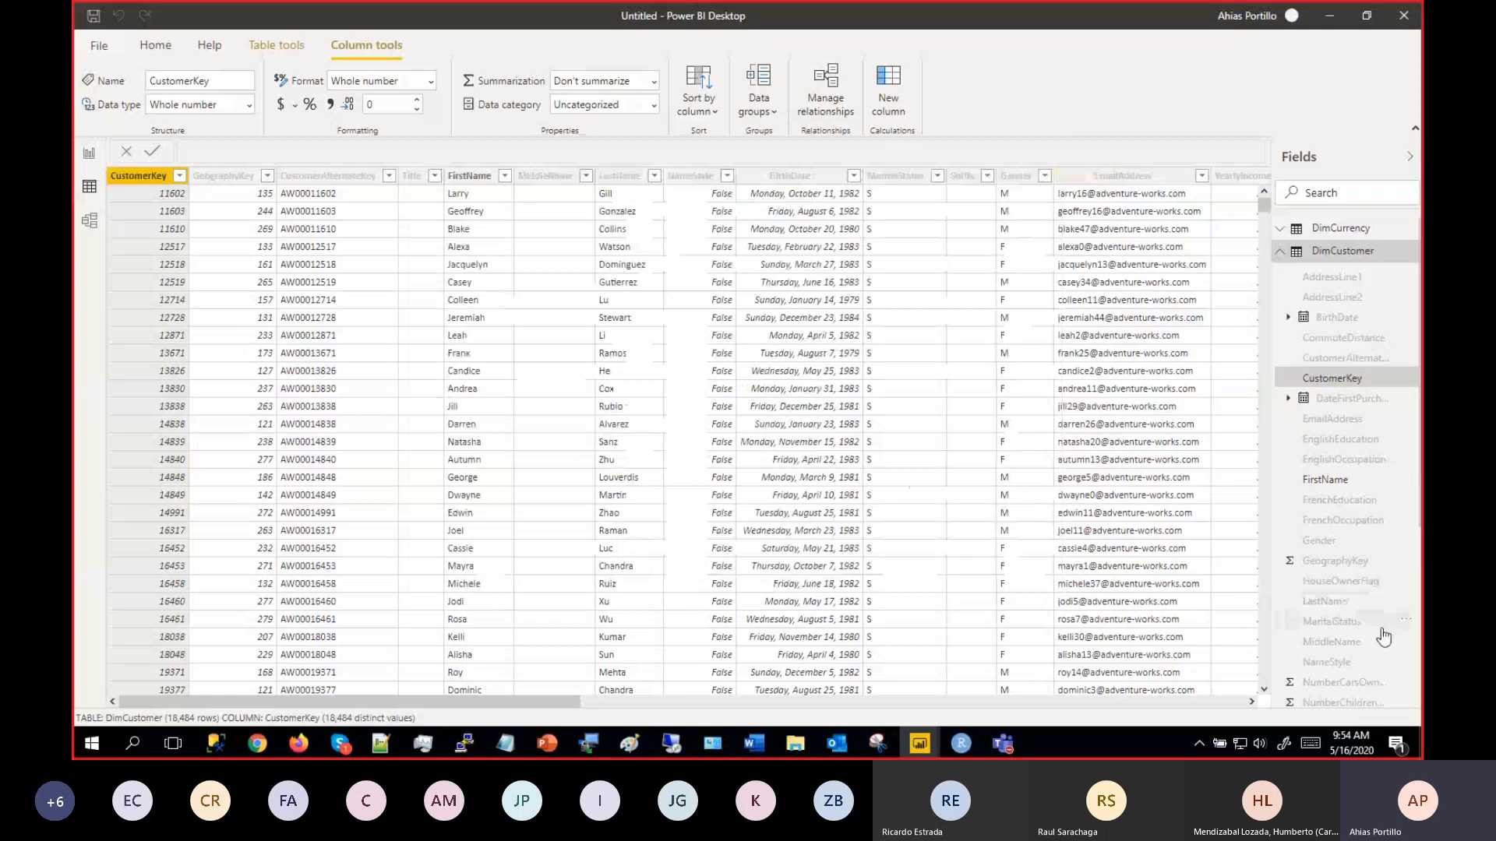
left_click(1405, 620)
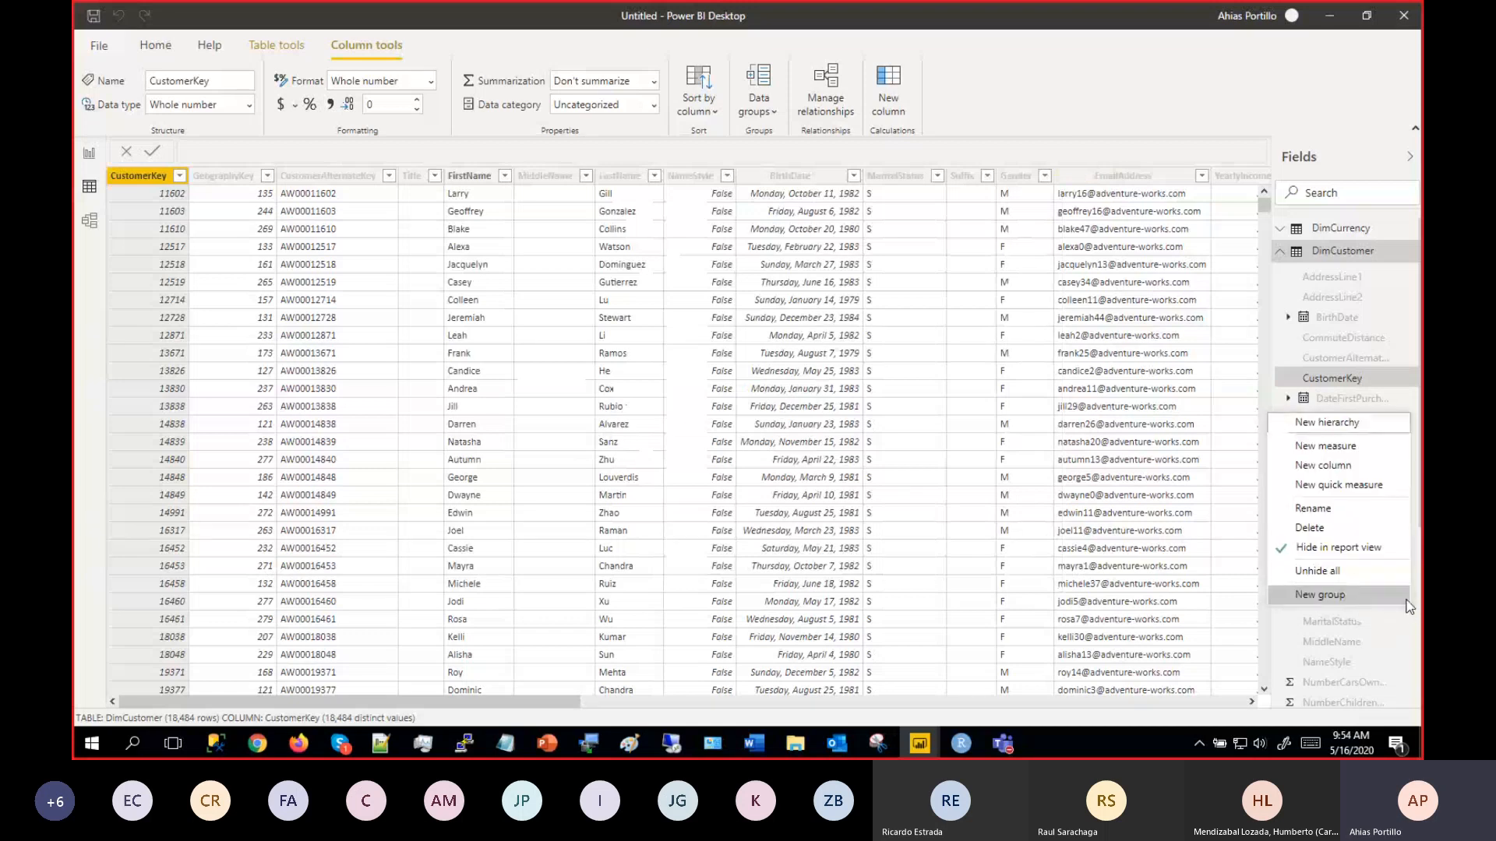
left_click(1301, 549)
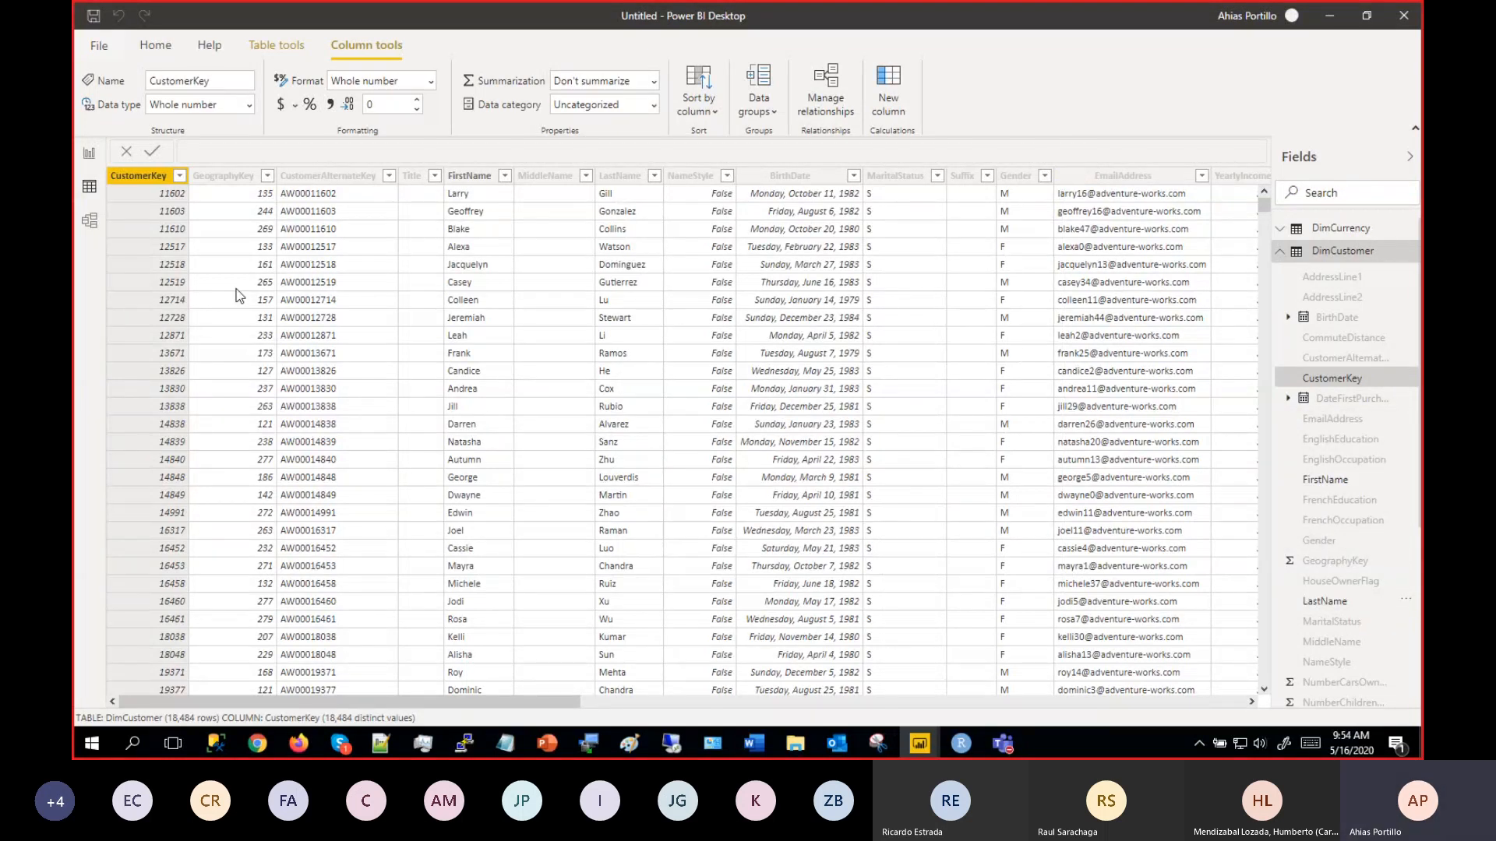
Create a table visual on report Page 2 with the CustomerKey field of DimCustomer.
left_click(89, 156)
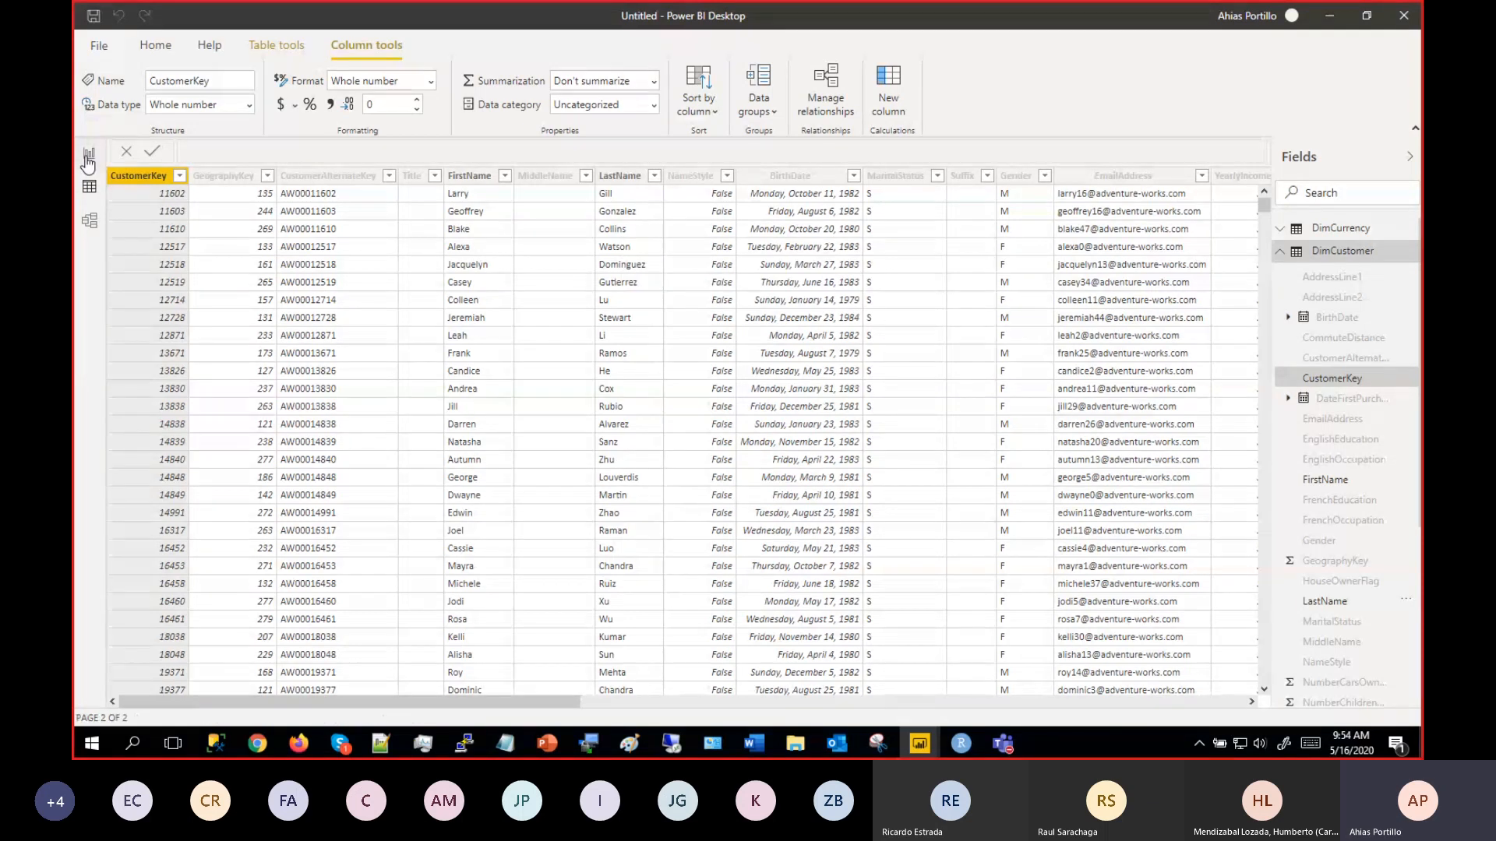
left_click_drag(1283, 290, 260, 291)
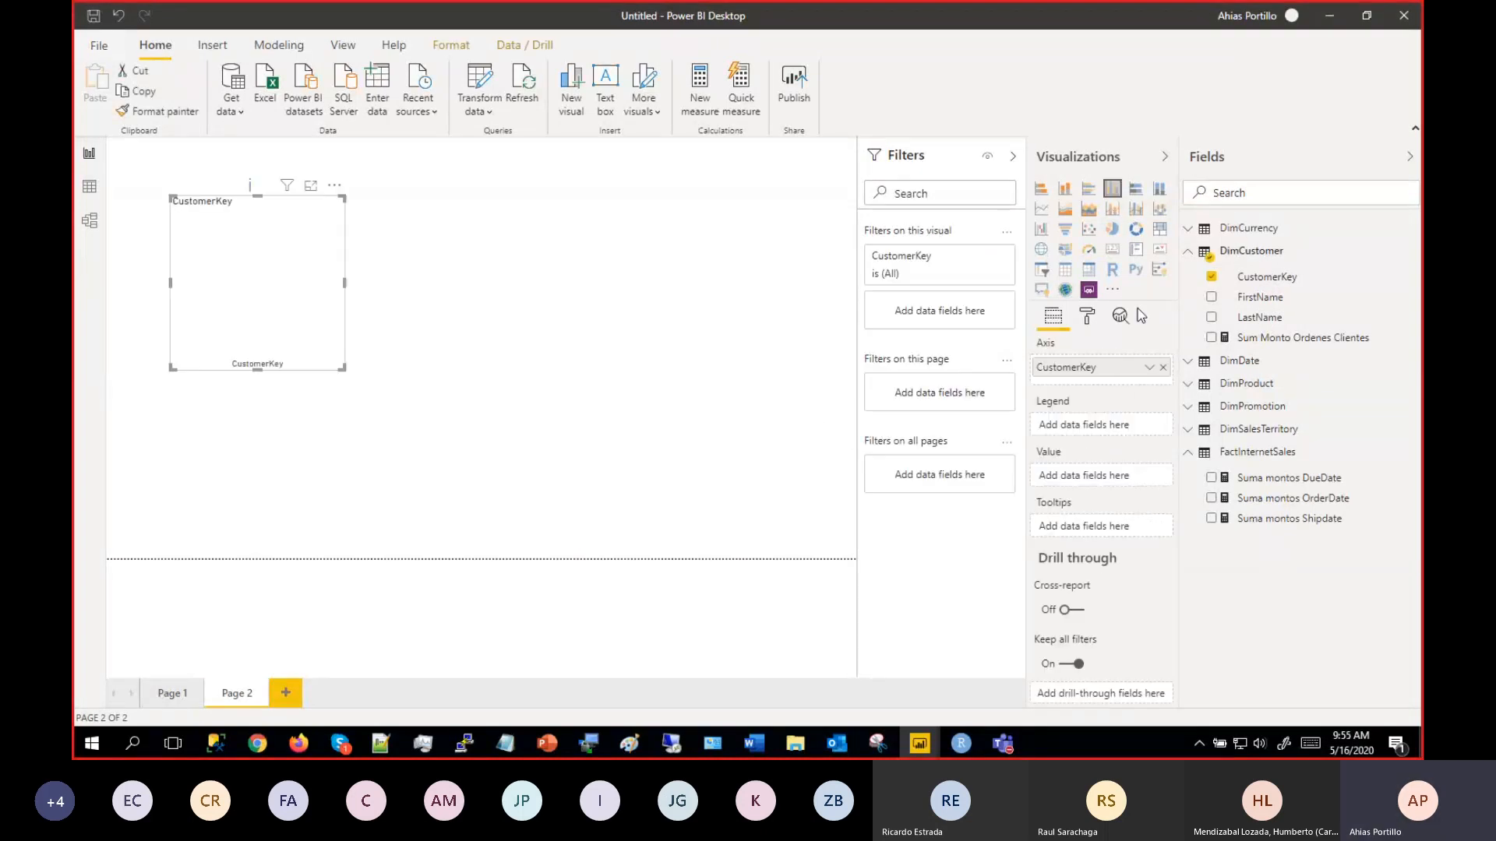
left_click(1066, 272)
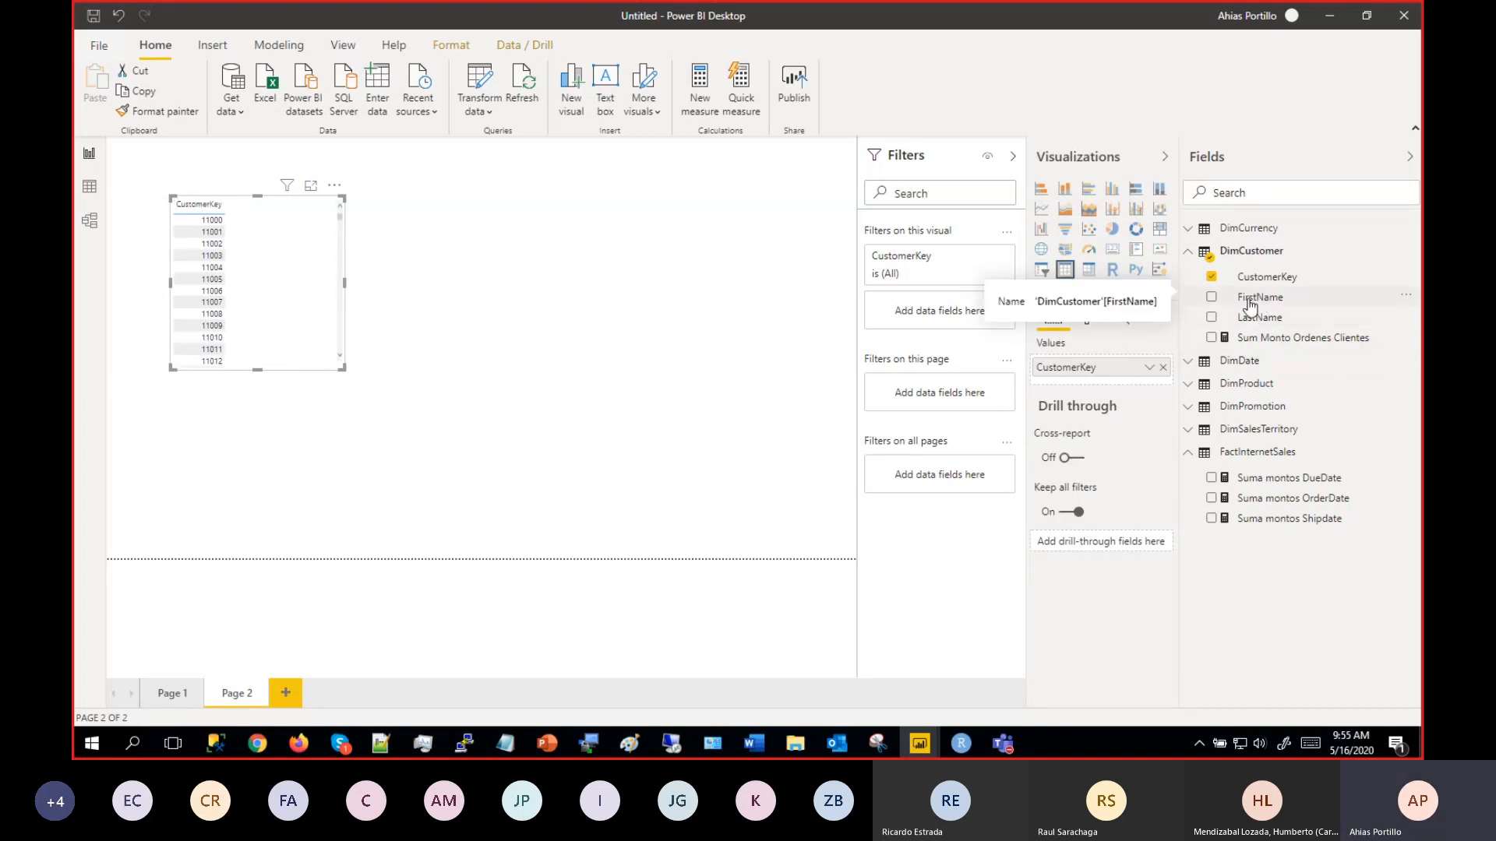
Add FirstName, LastName and Sum Monto Ordenes Clientes to the CustomerKey table and enlarge the visual across the page.
left_click_drag(1256, 299, 1126, 386)
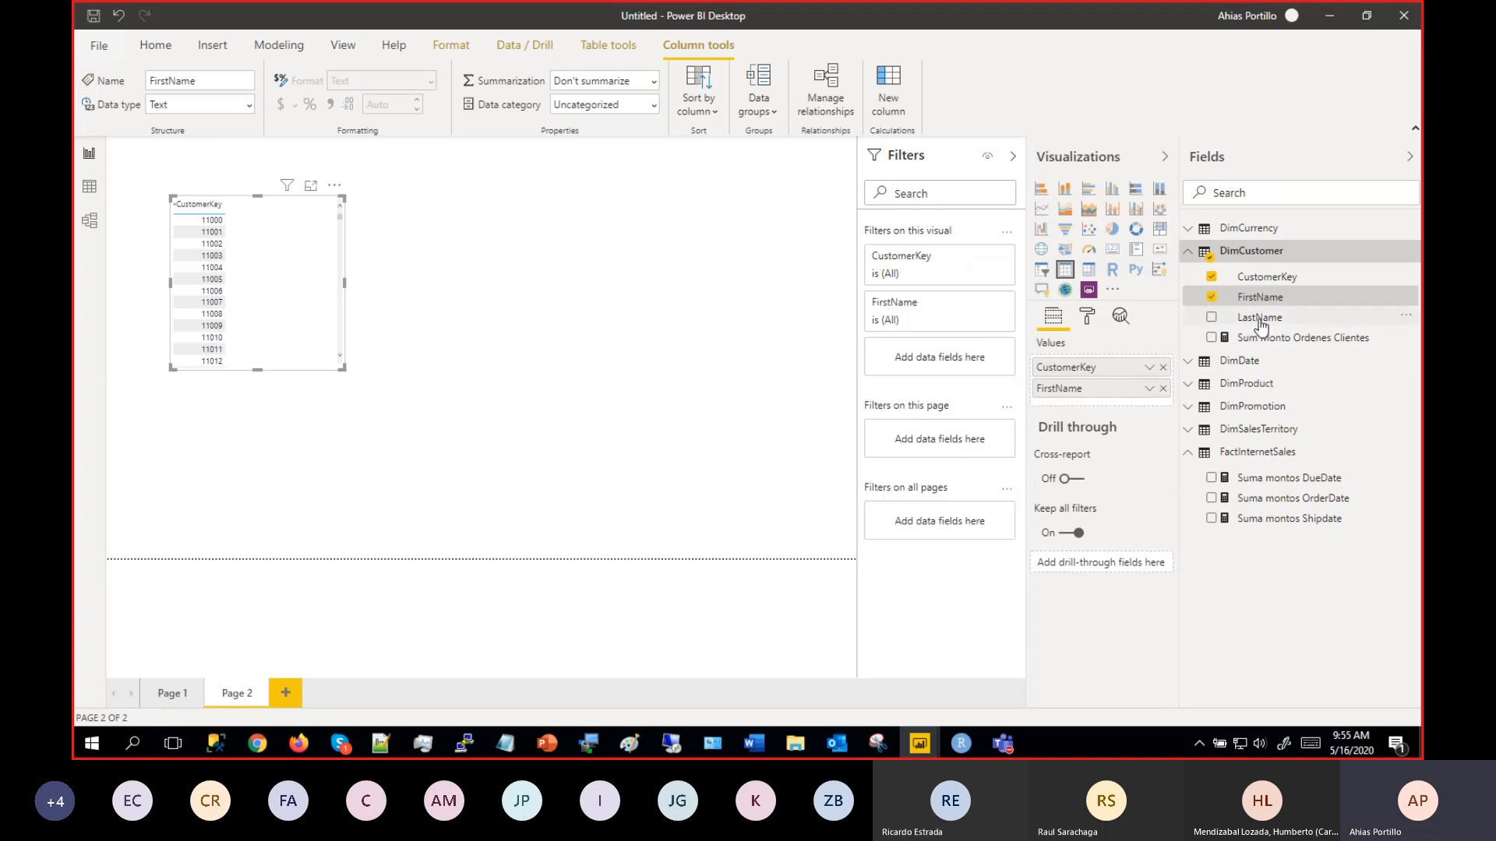
left_click_drag(1262, 325, 1145, 405)
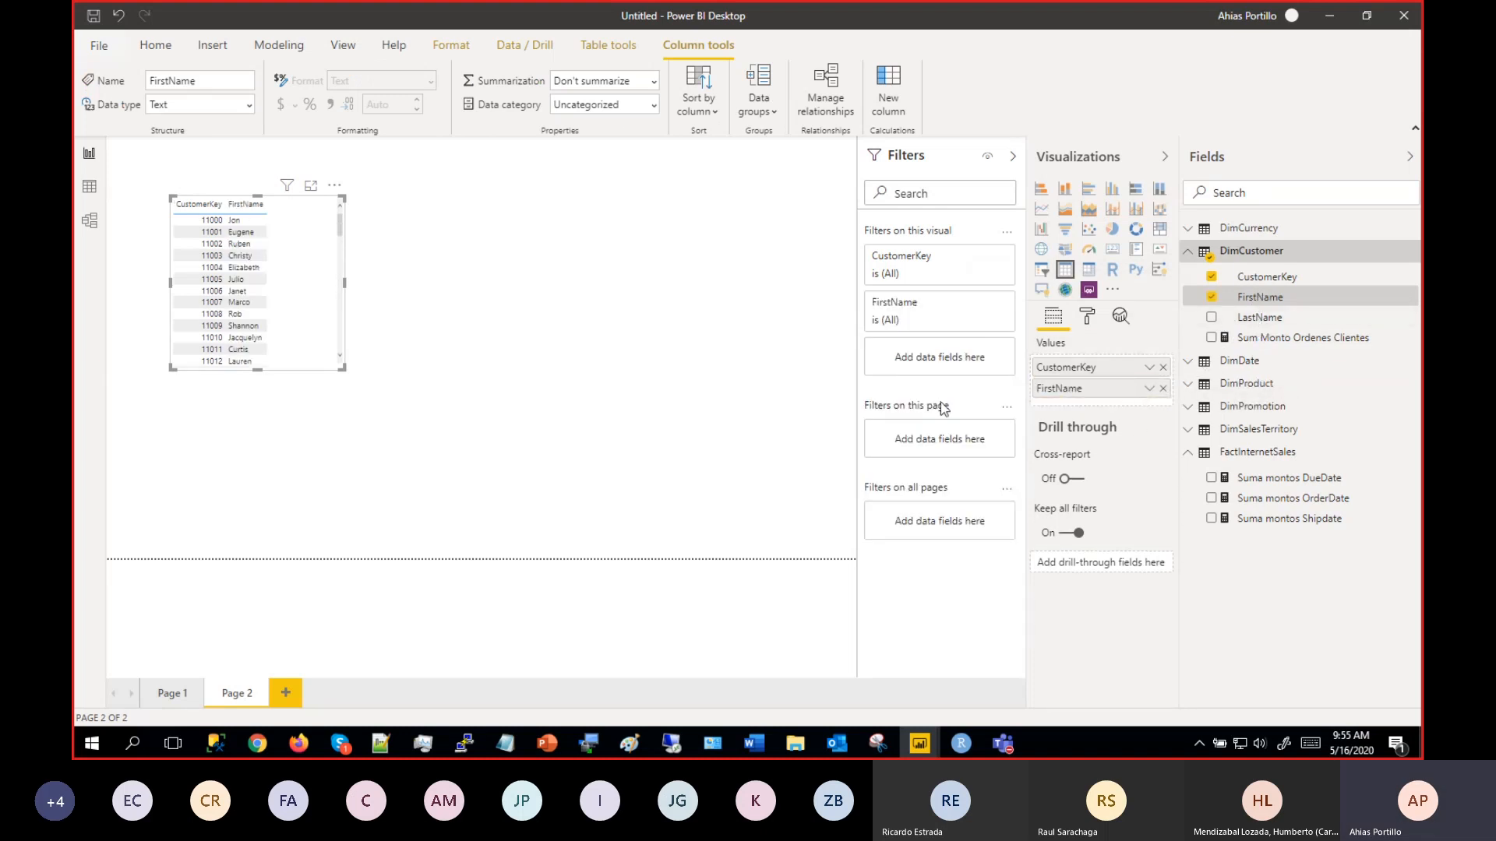
left_click_drag(343, 367, 838, 474)
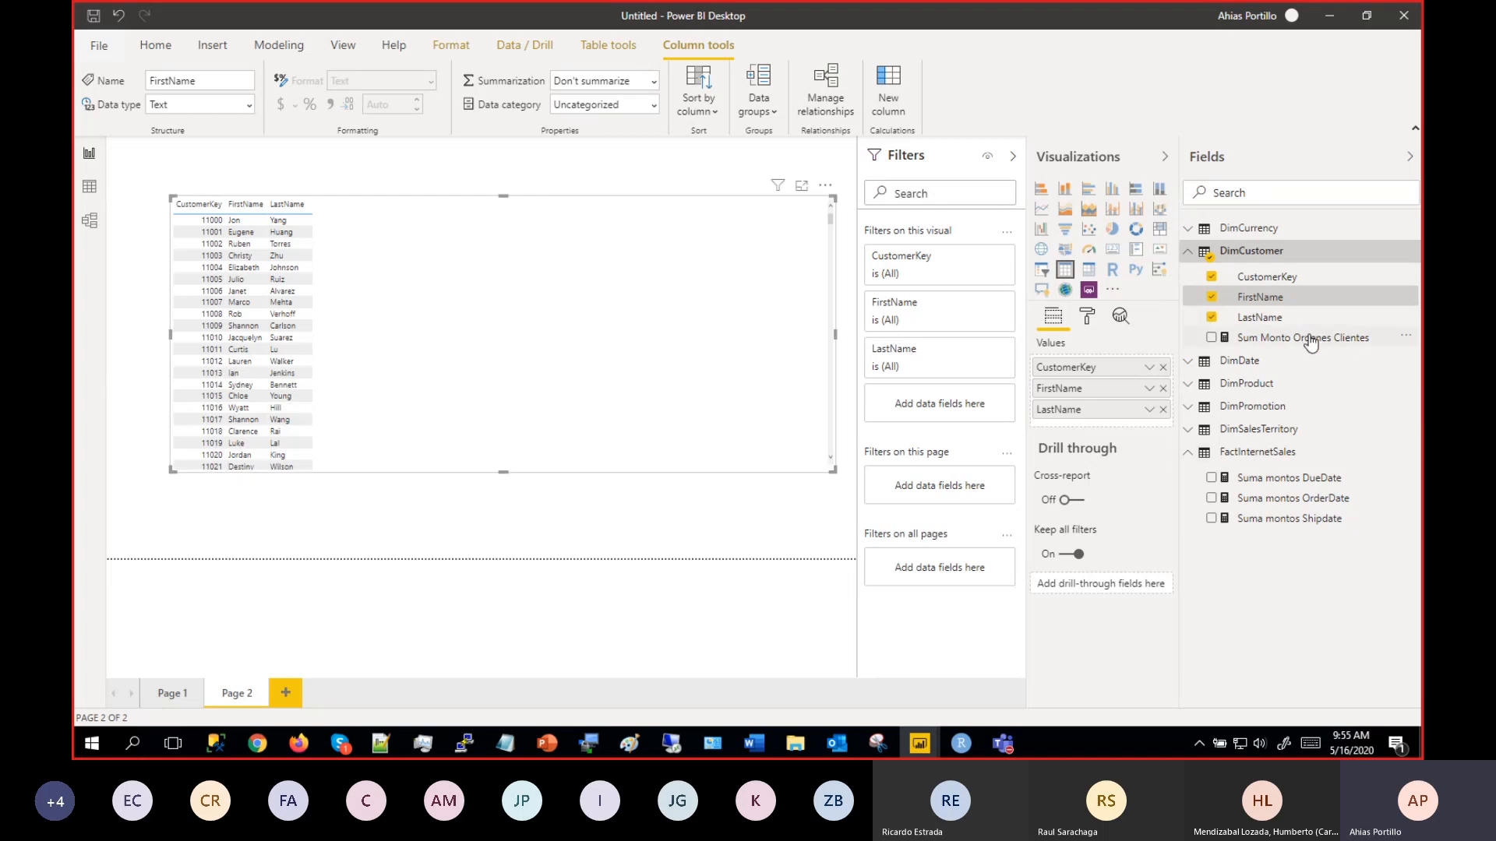
left_click_drag(1294, 343, 1118, 425)
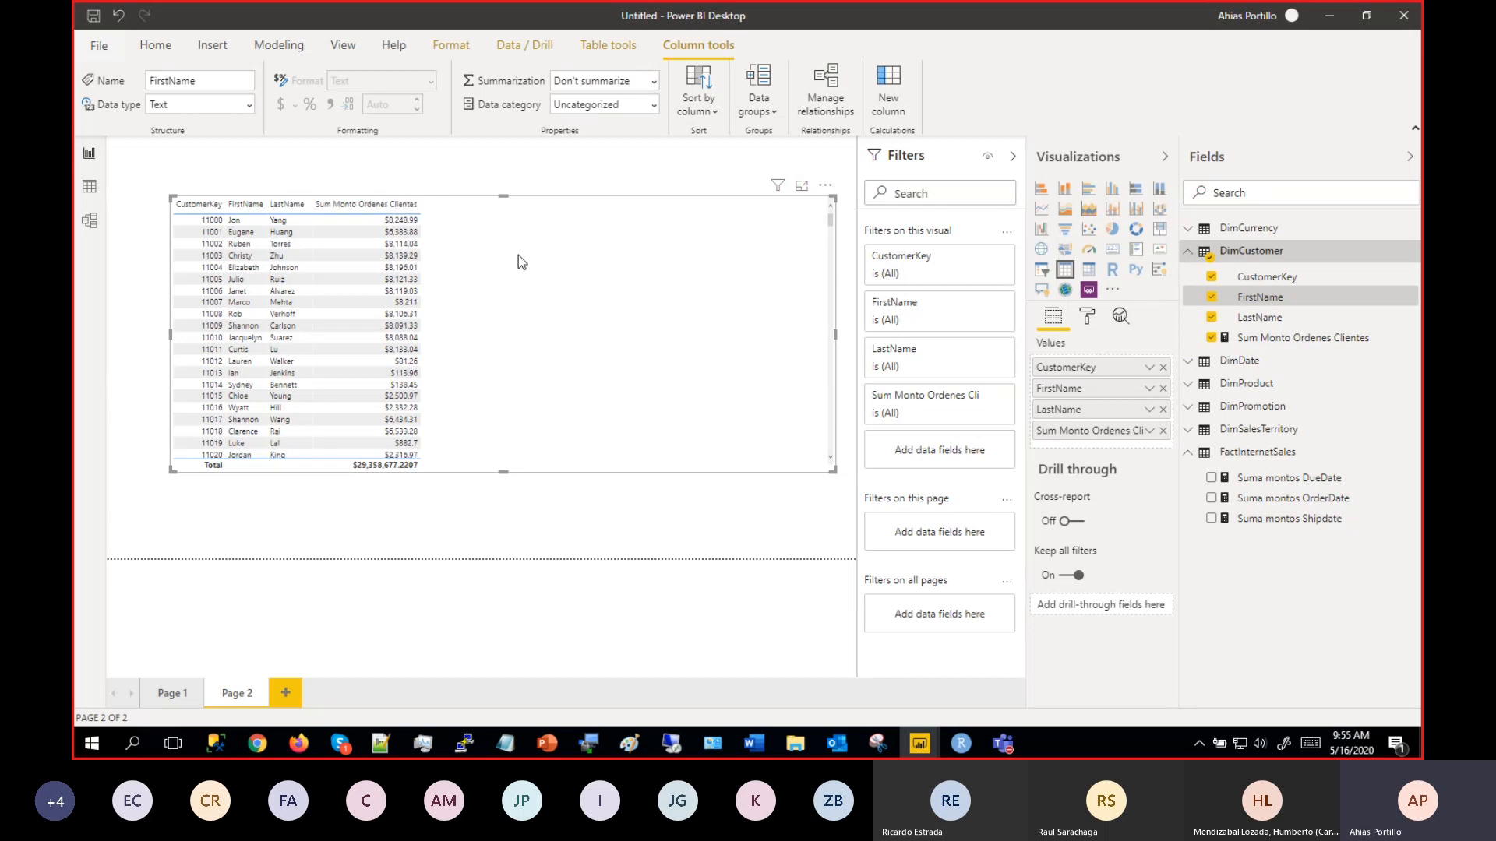
Sort the customer table by Sum Monto Ordenes Clientes in descending order.
left_click(386, 205)
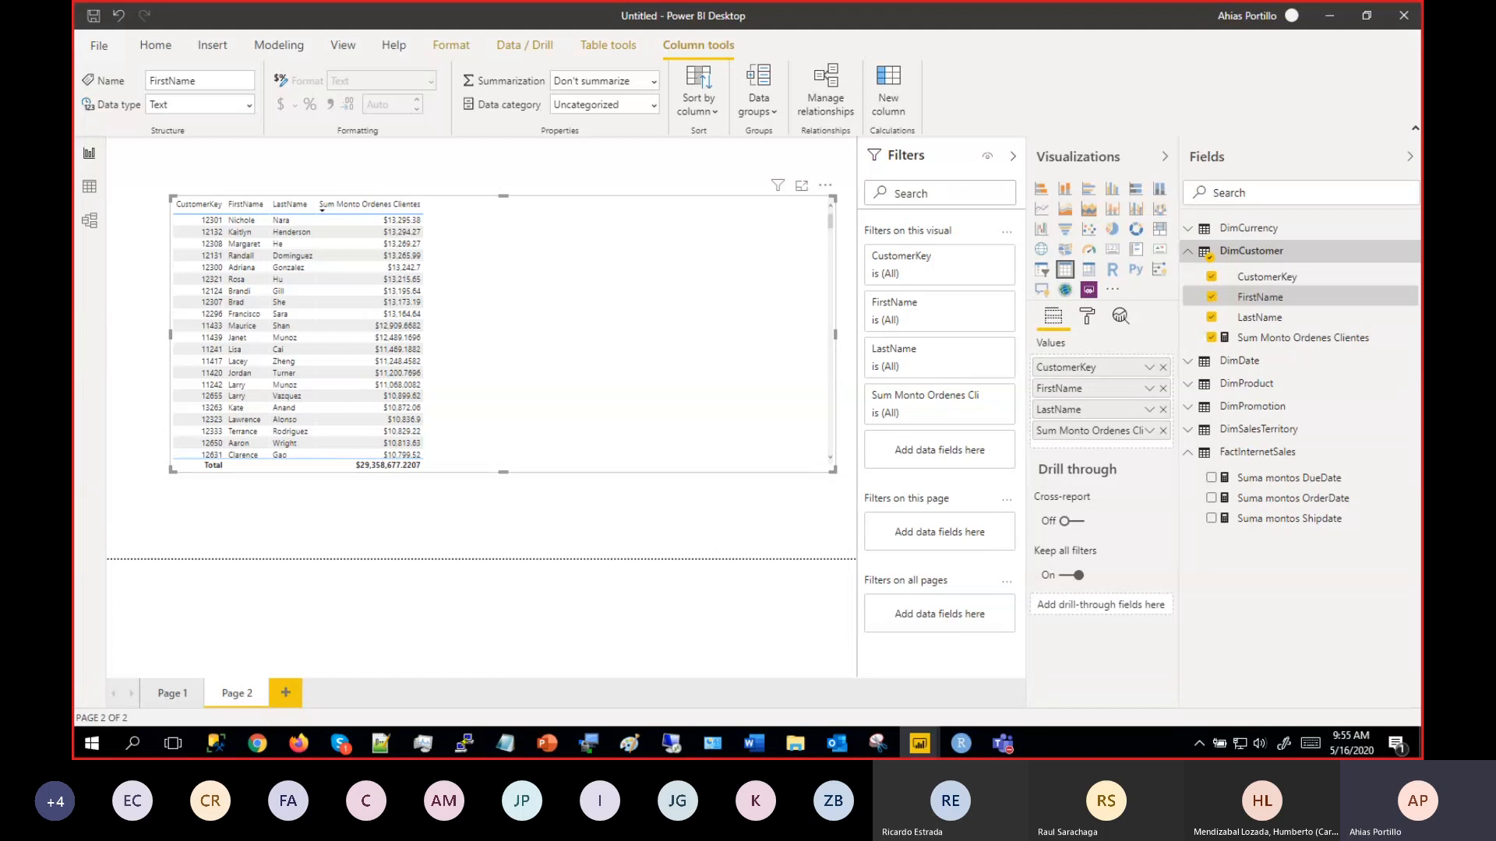
Create the measure Conteo Clientes = COUNT(DimCustomer[CustomerKey]) in the FactInternetSales table.
key("alt+Tab")
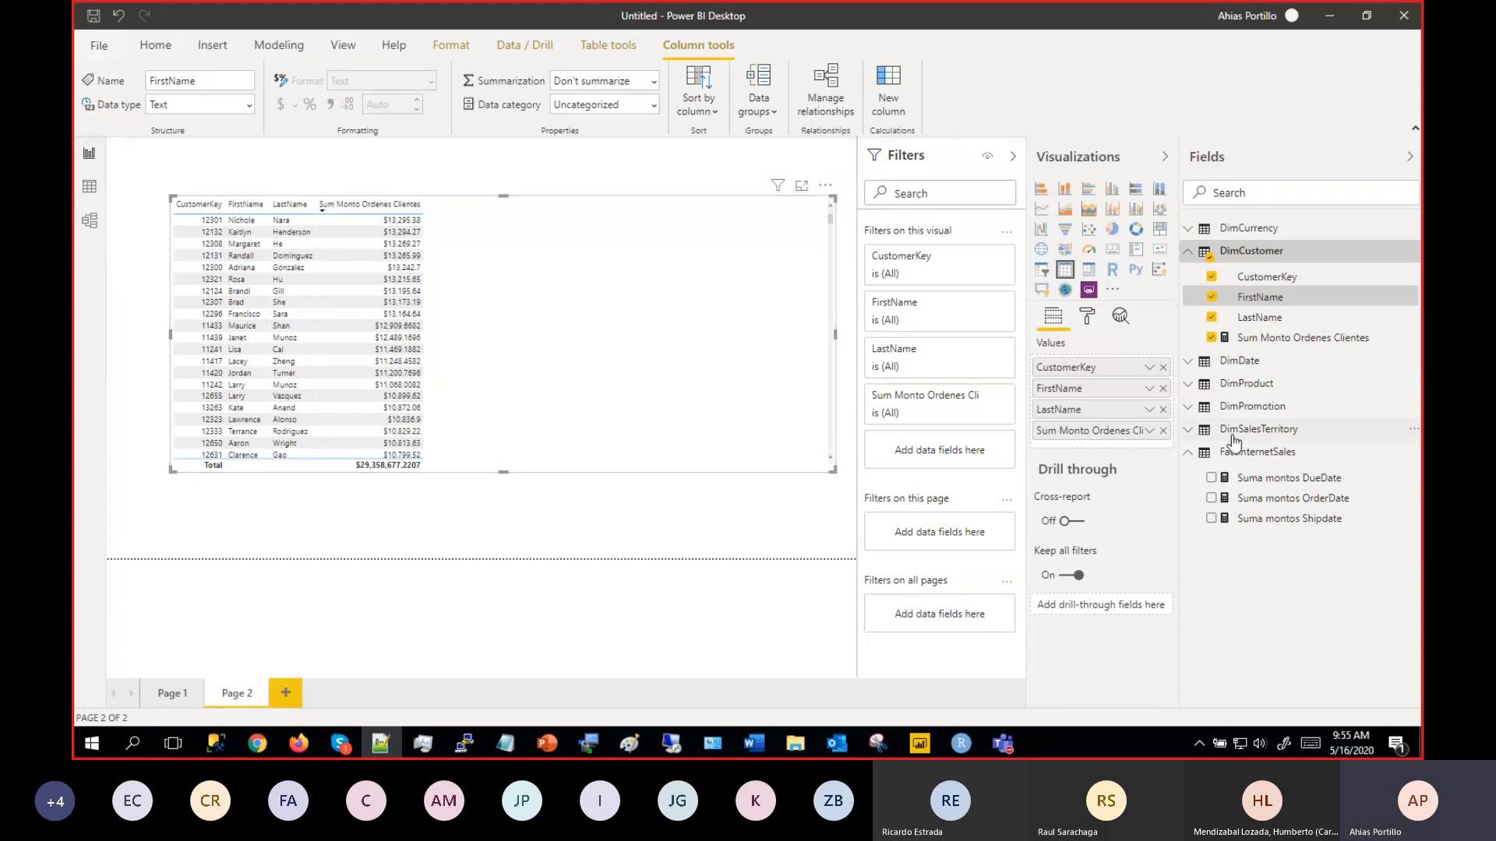
left_click(1251, 454)
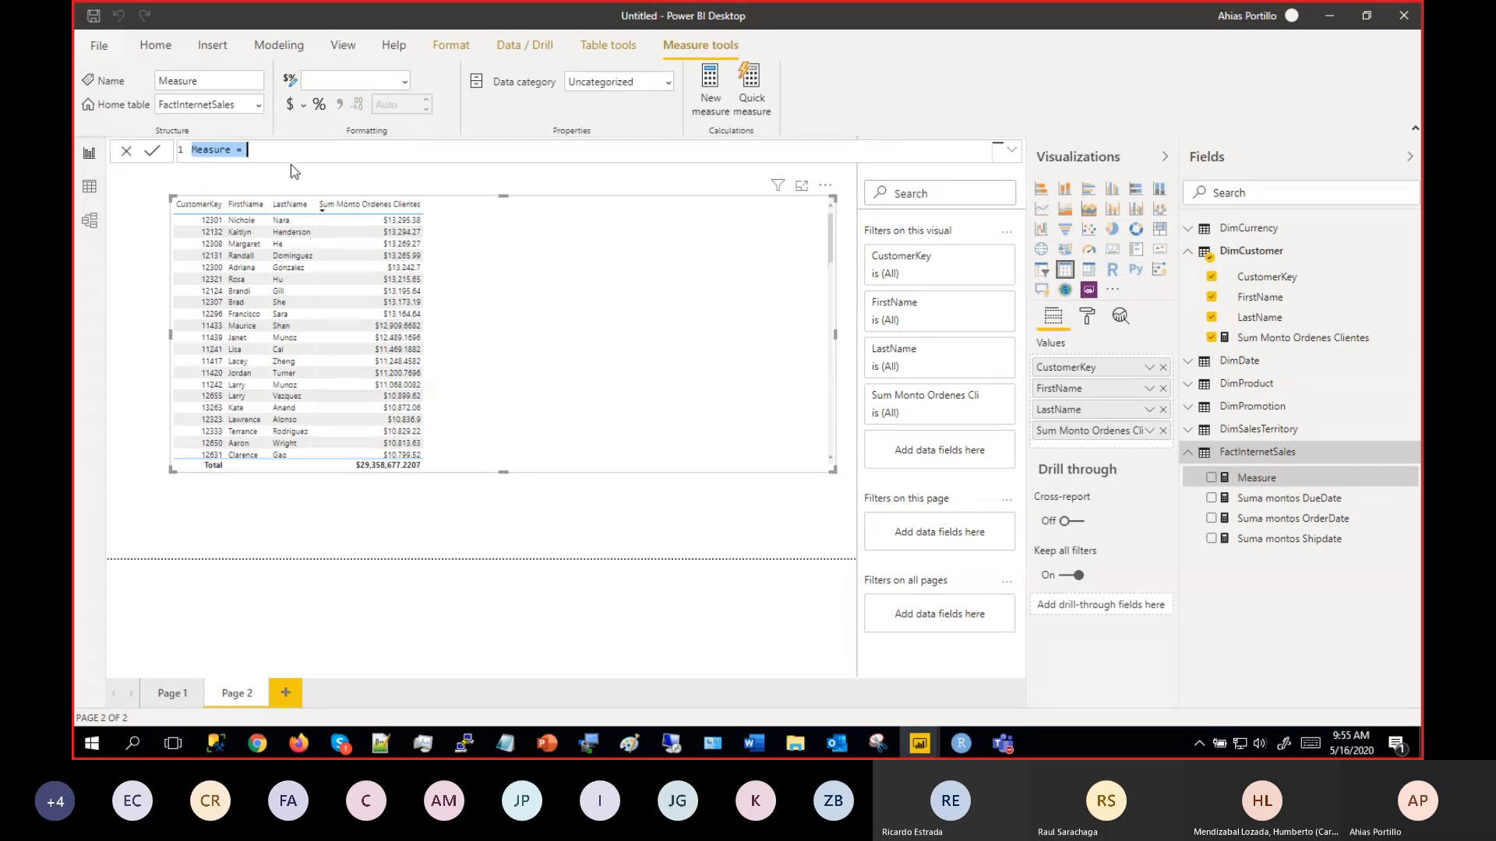
left_click(292, 150)
left_click_drag(284, 149, 178, 156)
type("Conteo Clientes = COUNT(DimCustomer[CustomerKey])")
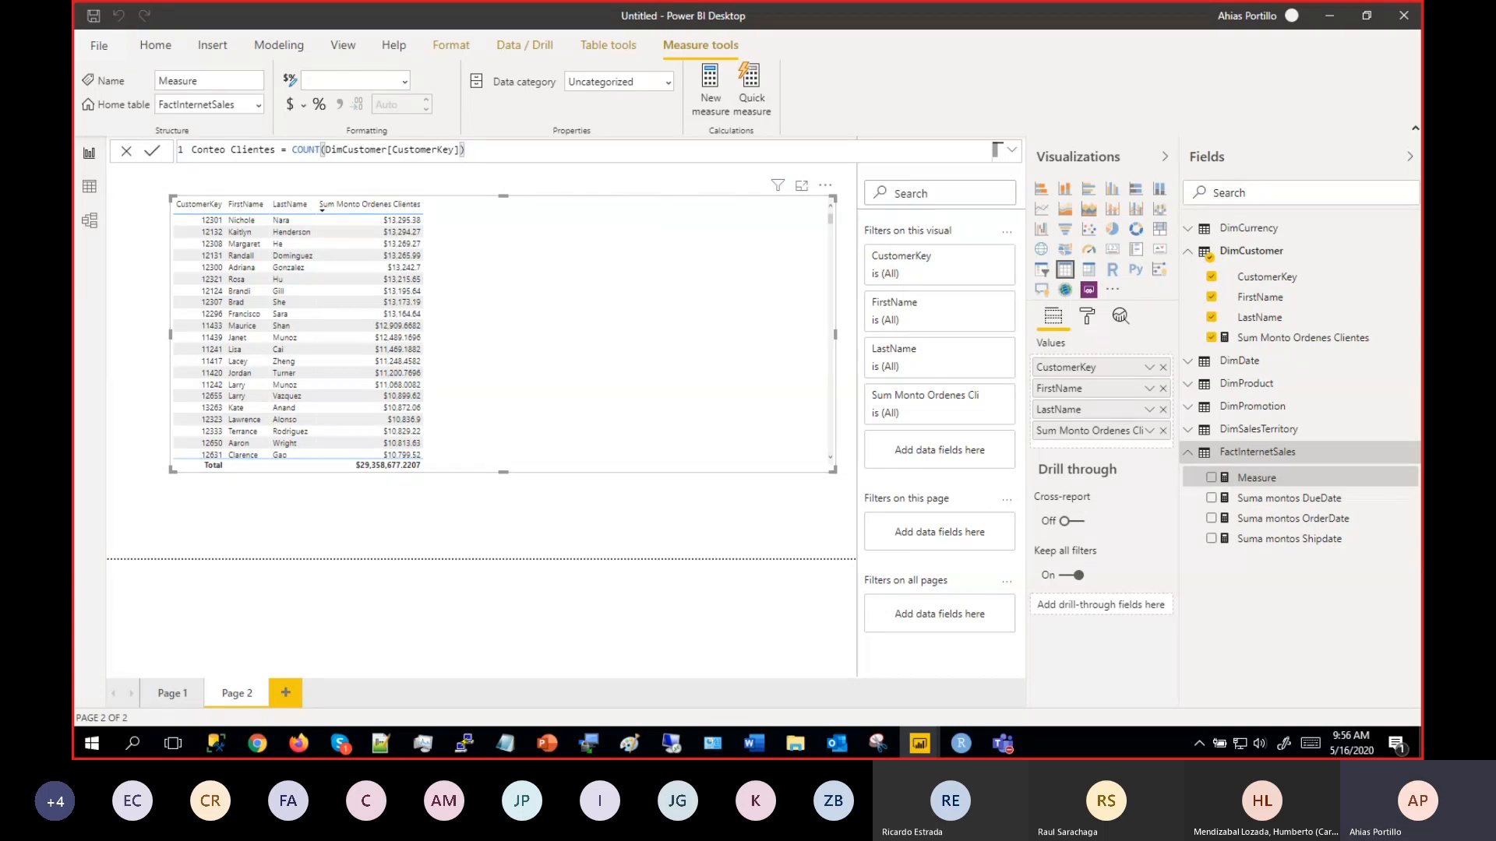
key("alt+Tab")
key("Return")
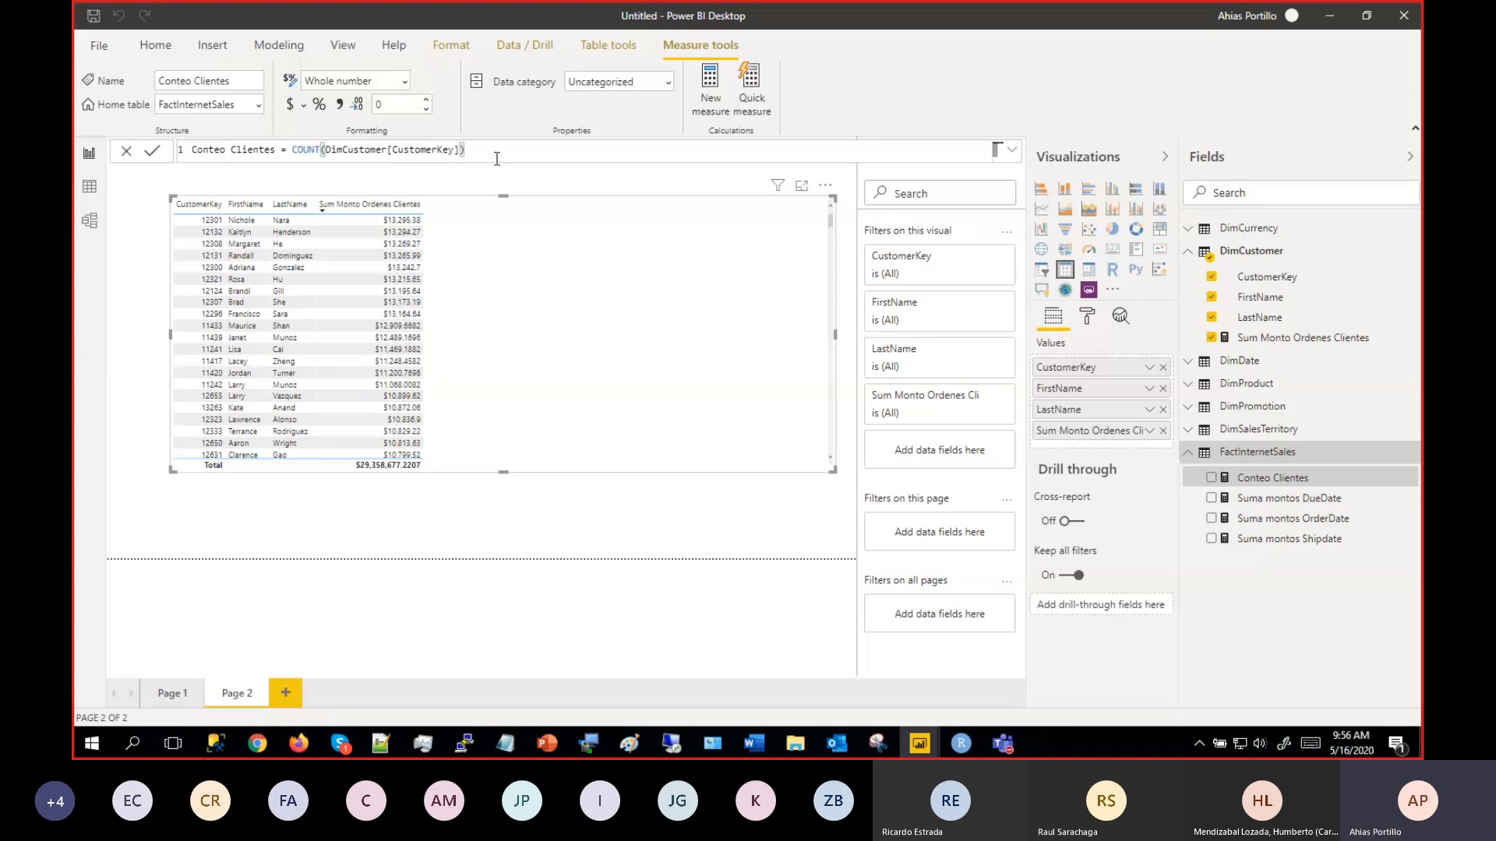
left_click(1256, 453)
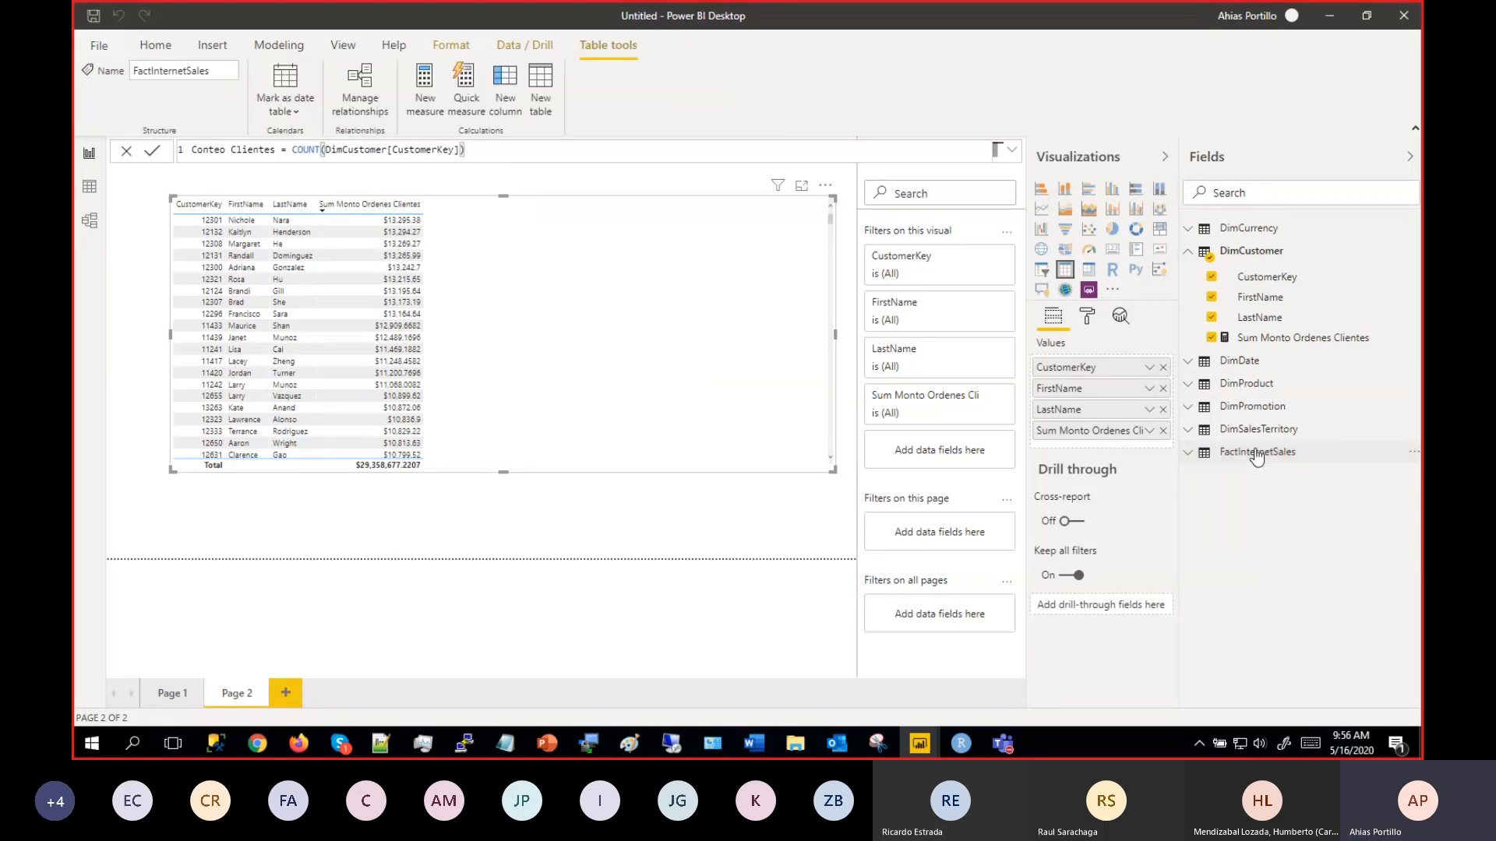
left_click(430, 86)
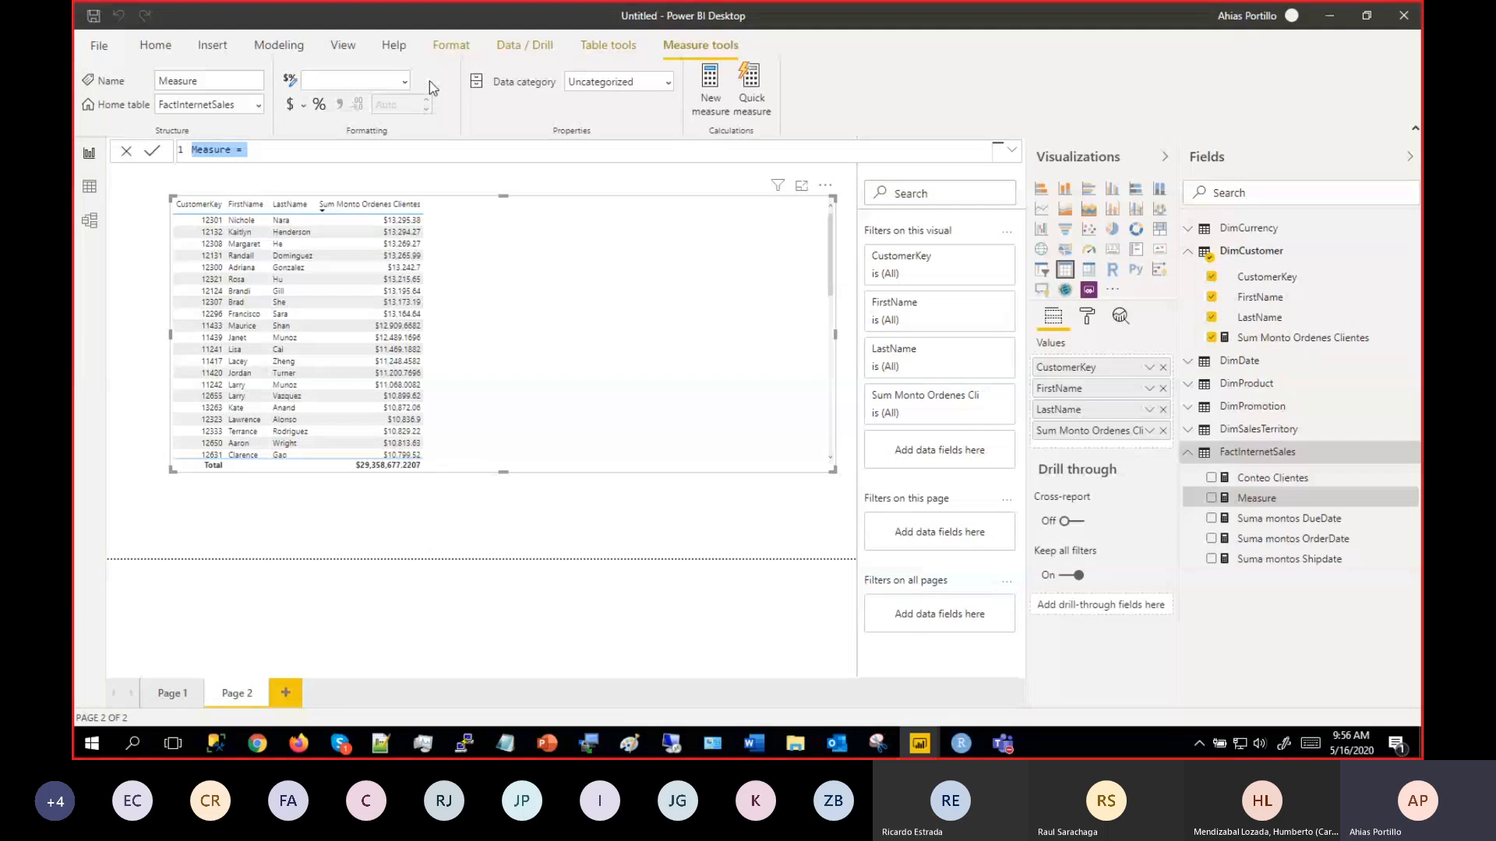
left_click(265, 150)
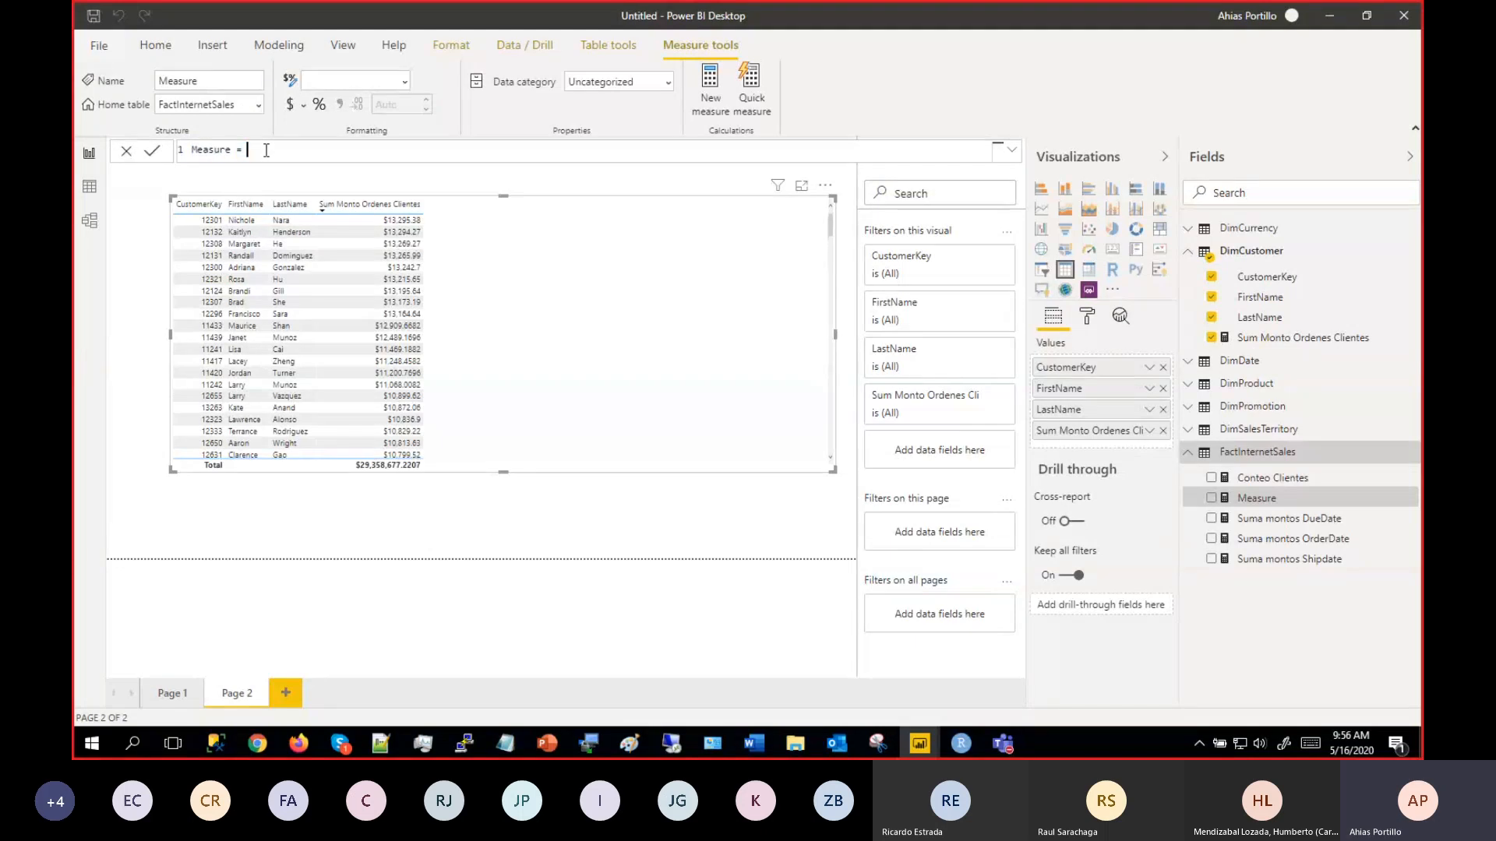
left_click_drag(265, 150, 178, 158)
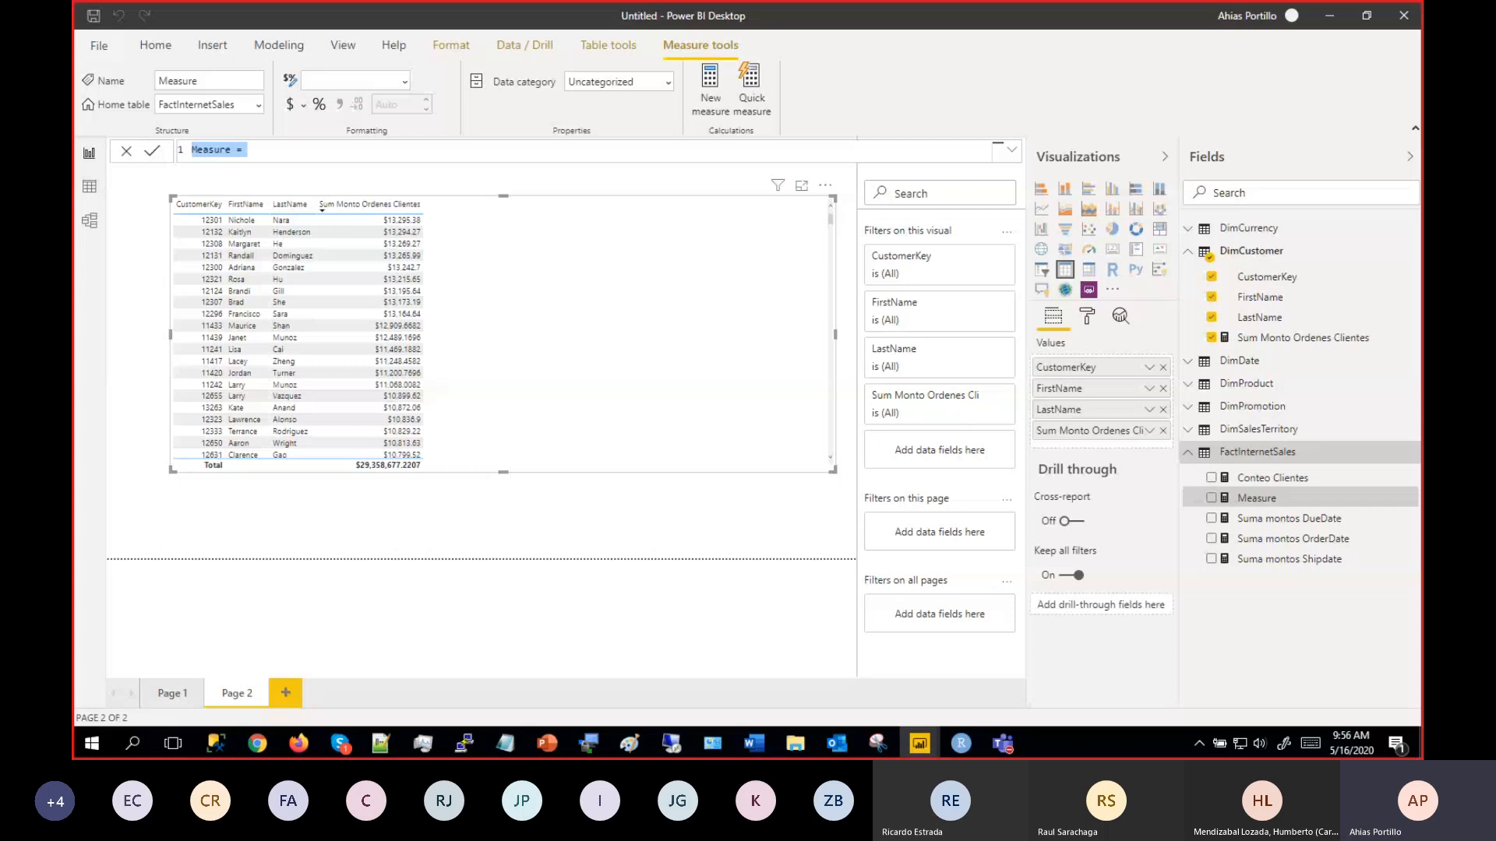
key("alt+Tab")
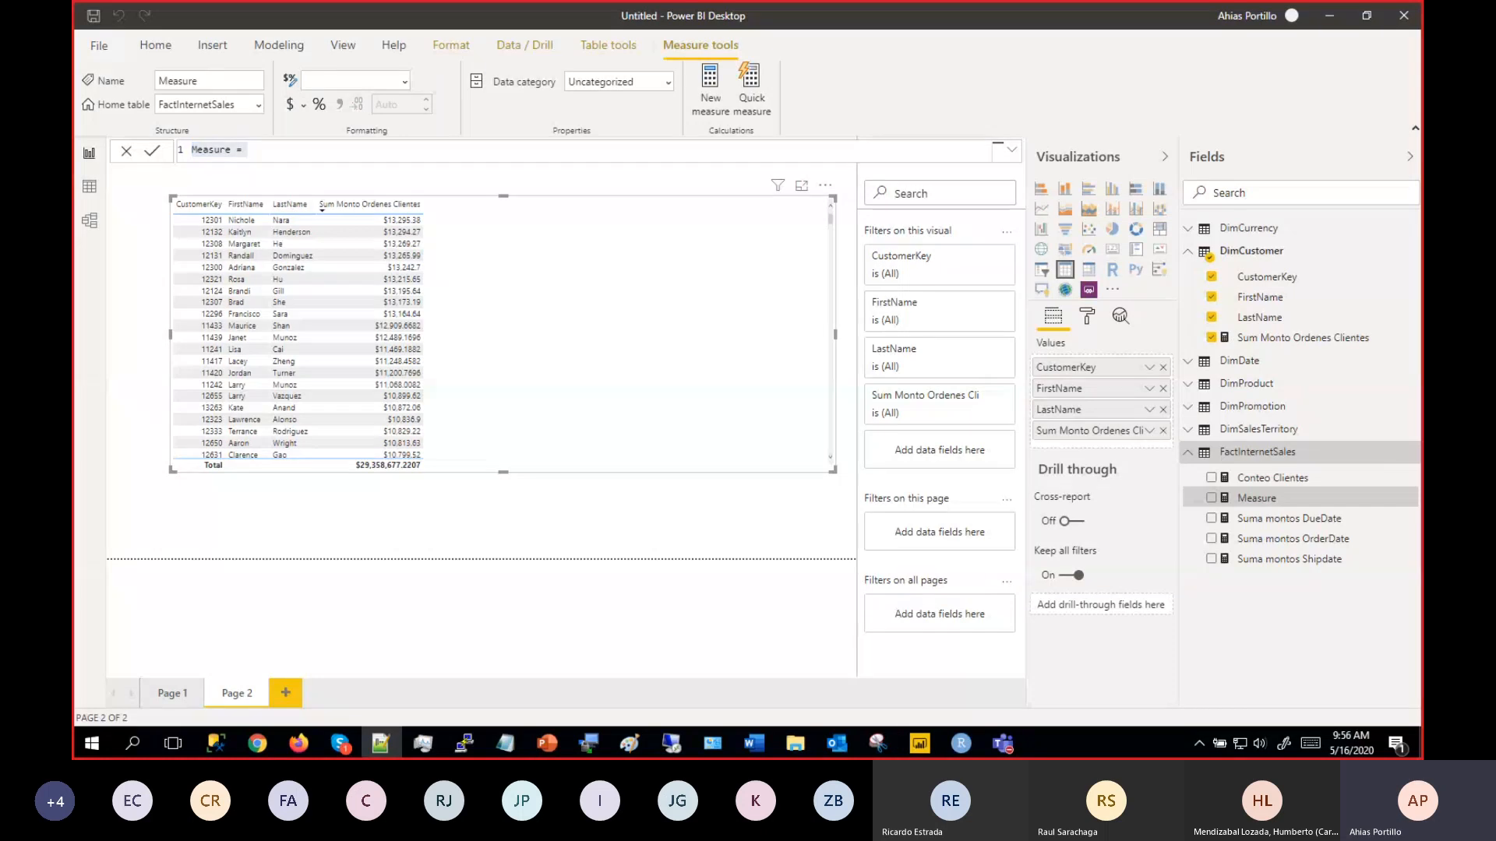
key("alt+Tab")
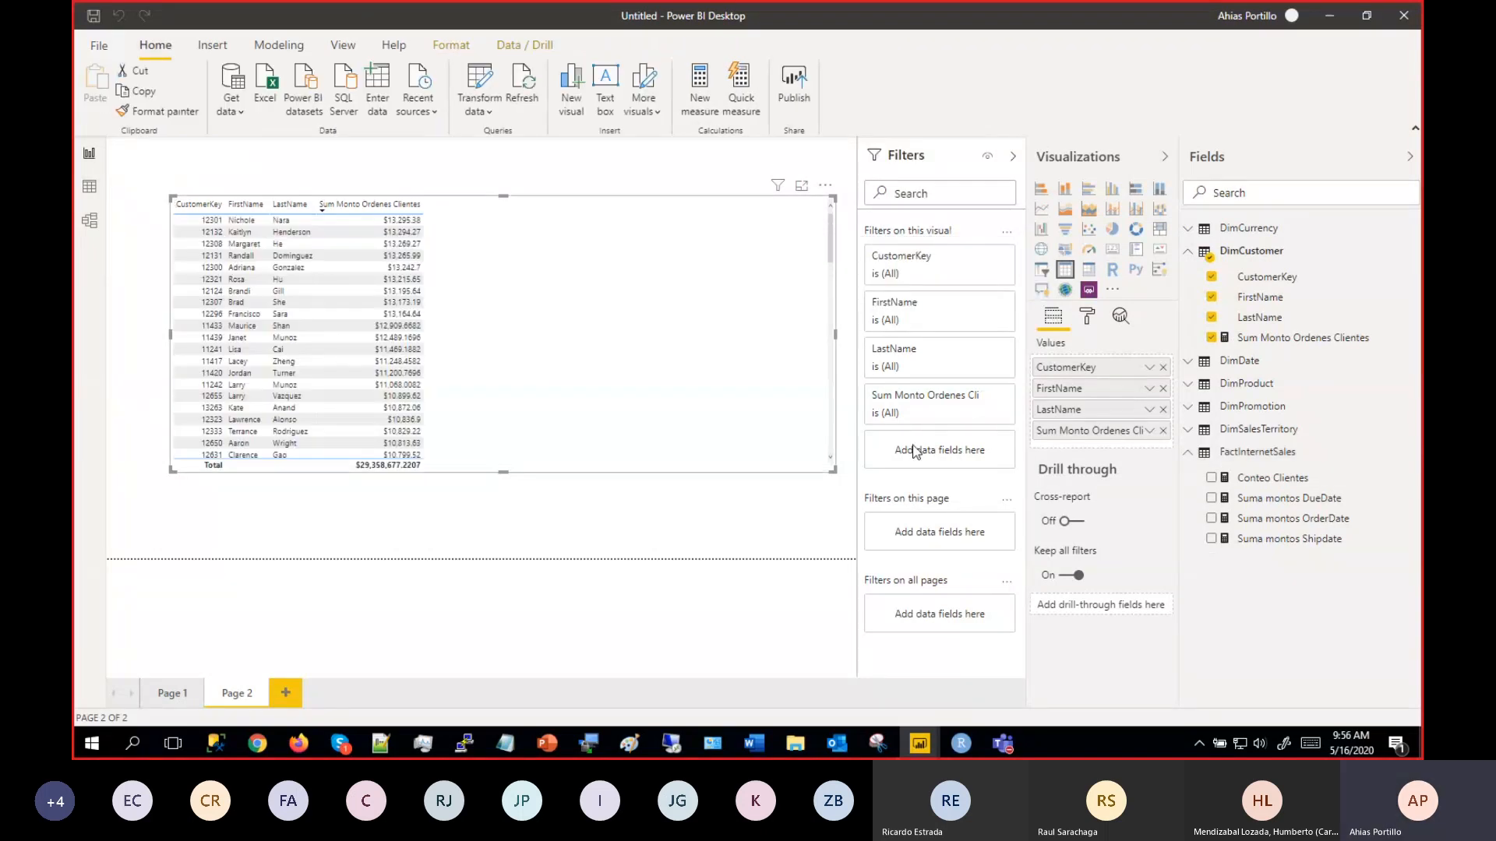
Create the FactInternetSales measure Primera orden del cliente = MINX(RELATEDTABLE(FactInternetSales), FactInternetSales[OrderDate]) and add it to the customer table.
left_click(1256, 456)
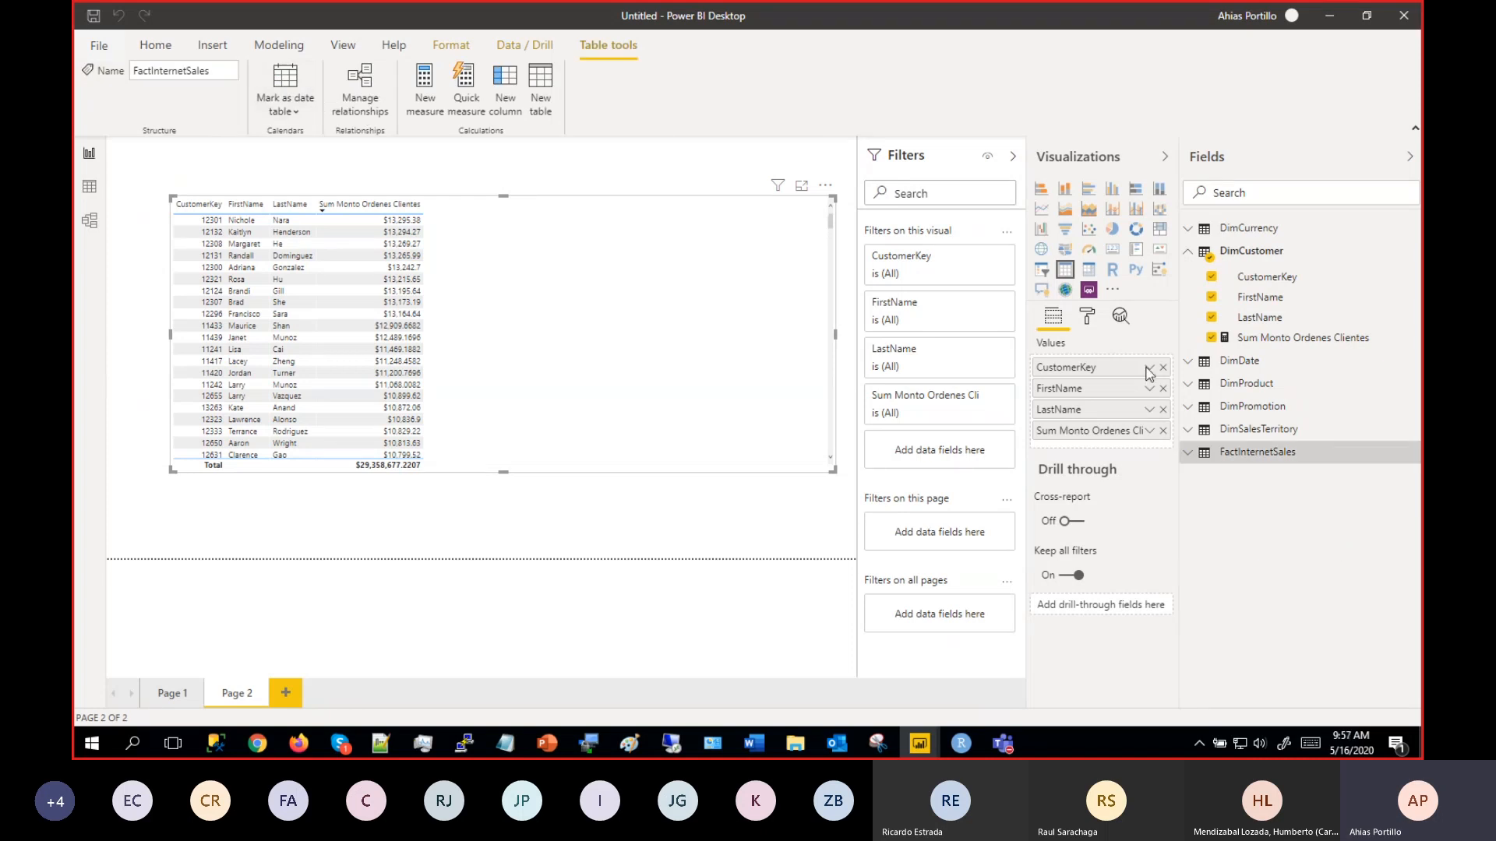
left_click(438, 98)
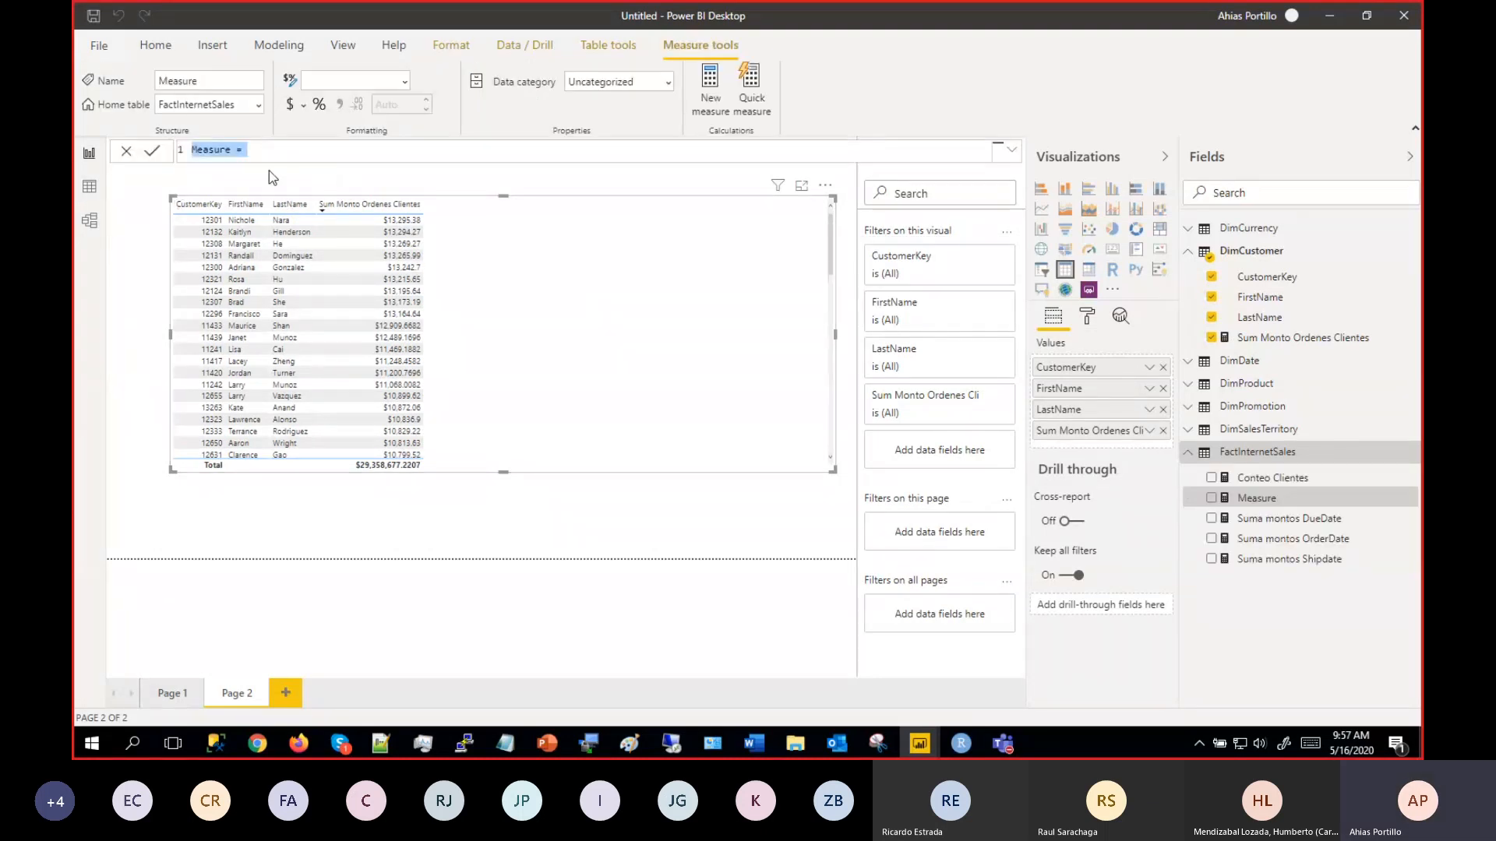
type("Primera orden del cliente = MINX(RELATEDTABLE(FactInternetSales), FactInternetSales[OrderDate])")
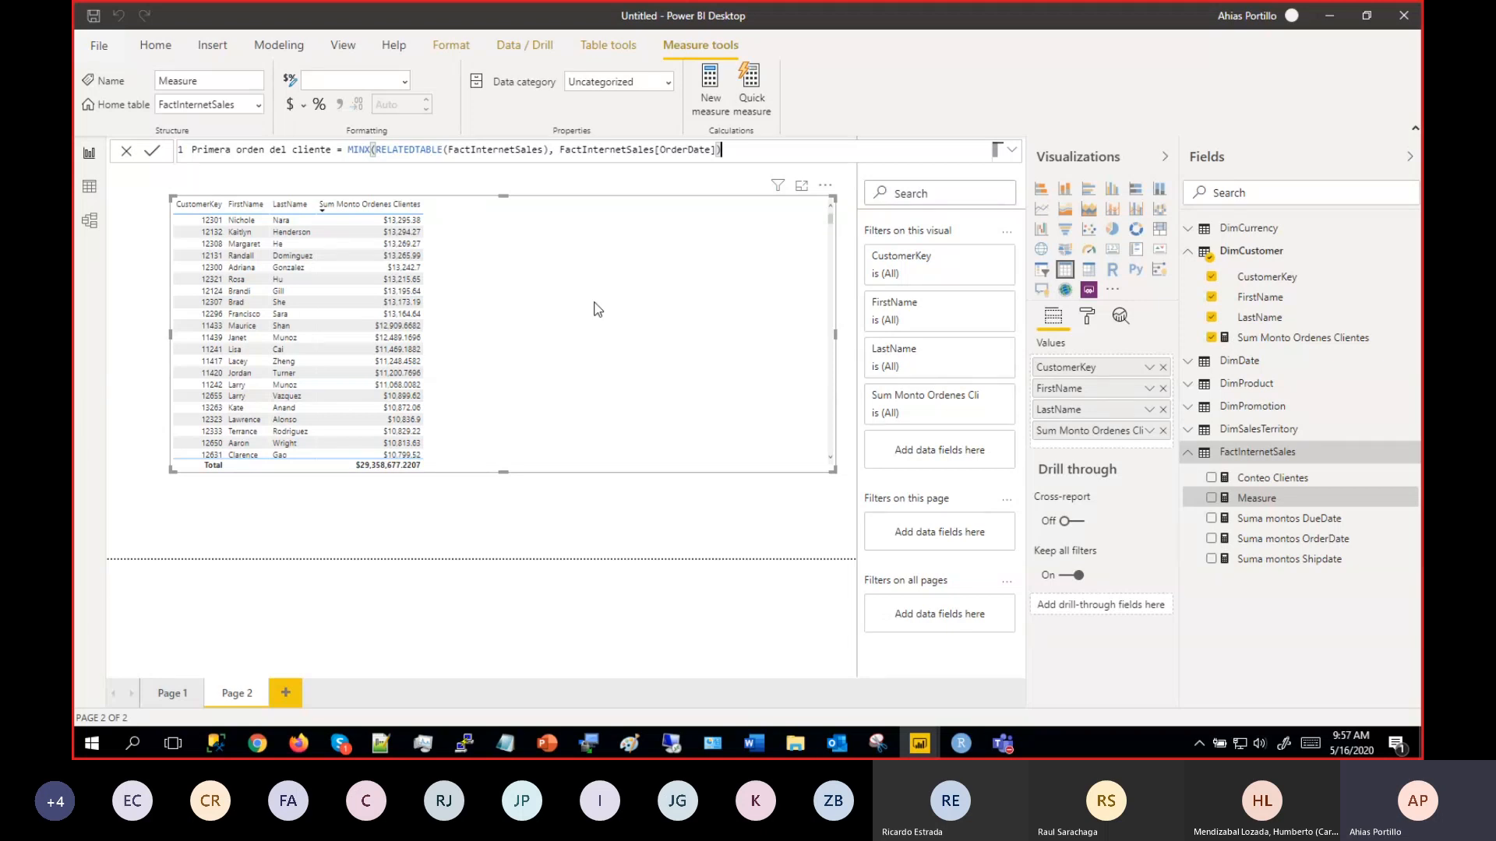
left_click(548, 149)
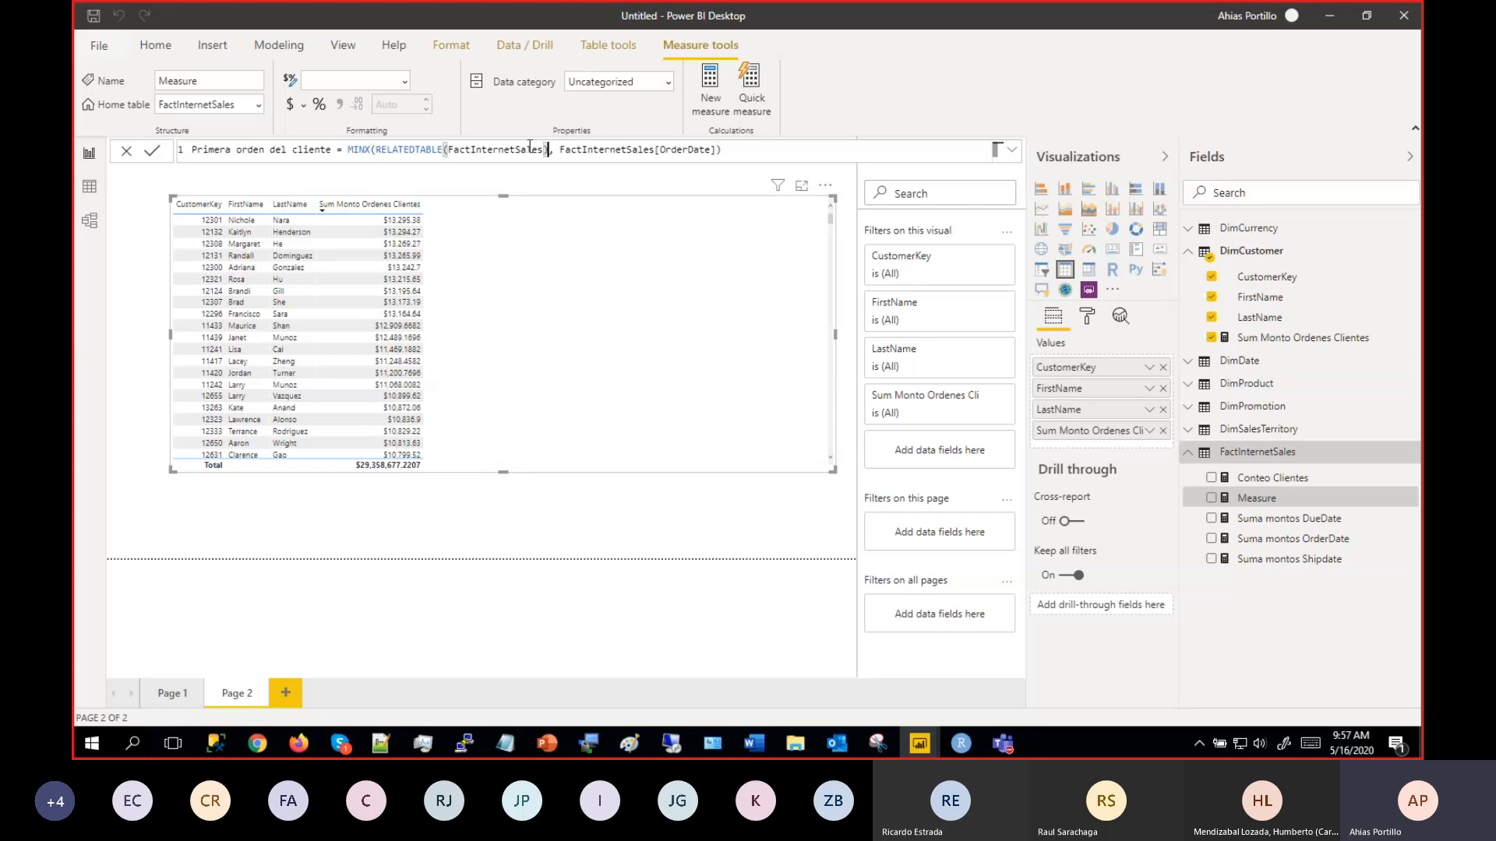
left_click_drag(547, 149, 382, 149)
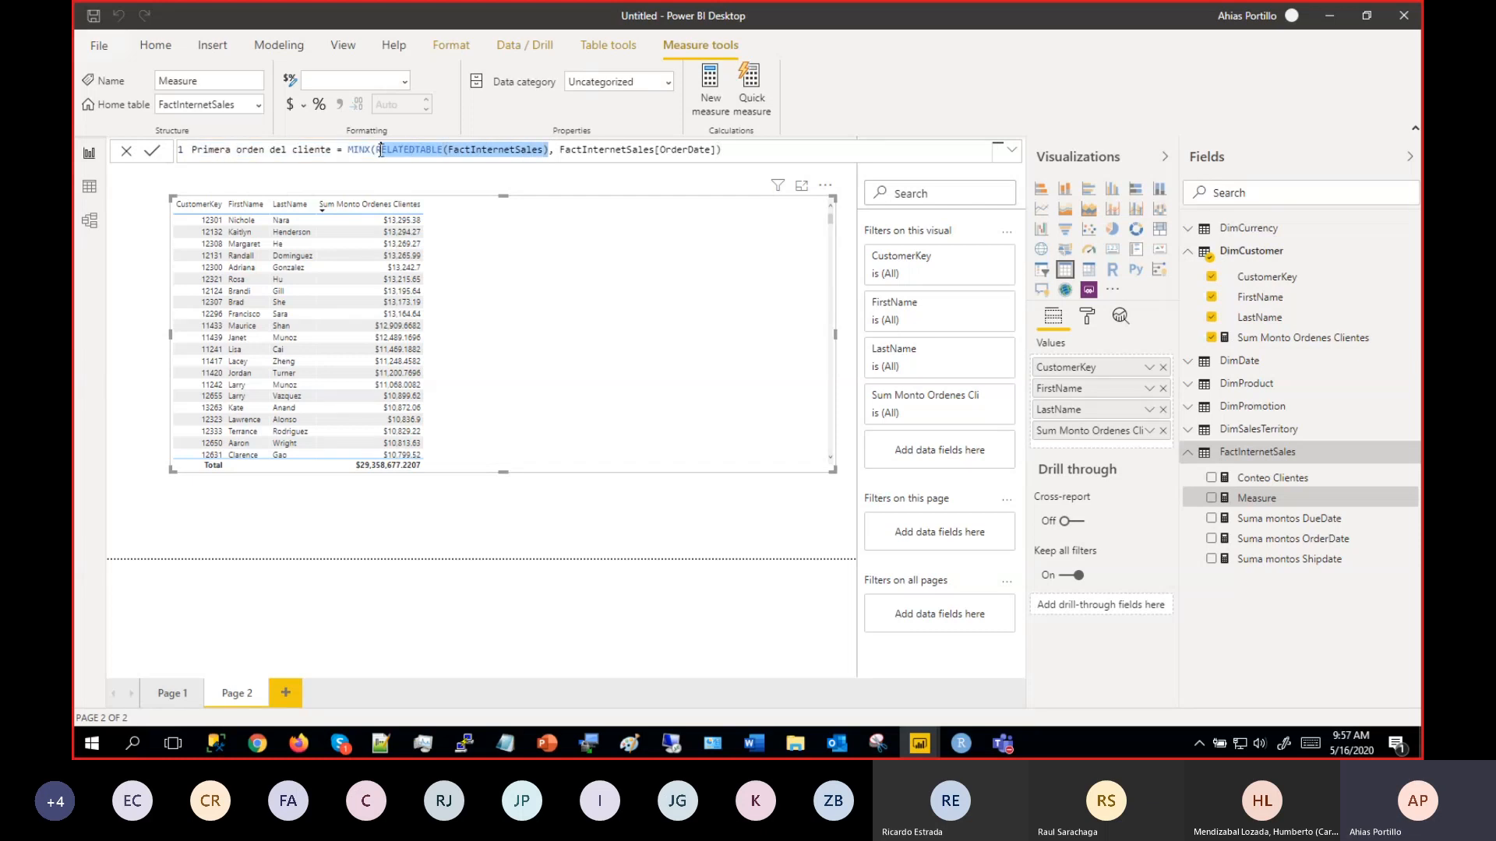
left_click(754, 150)
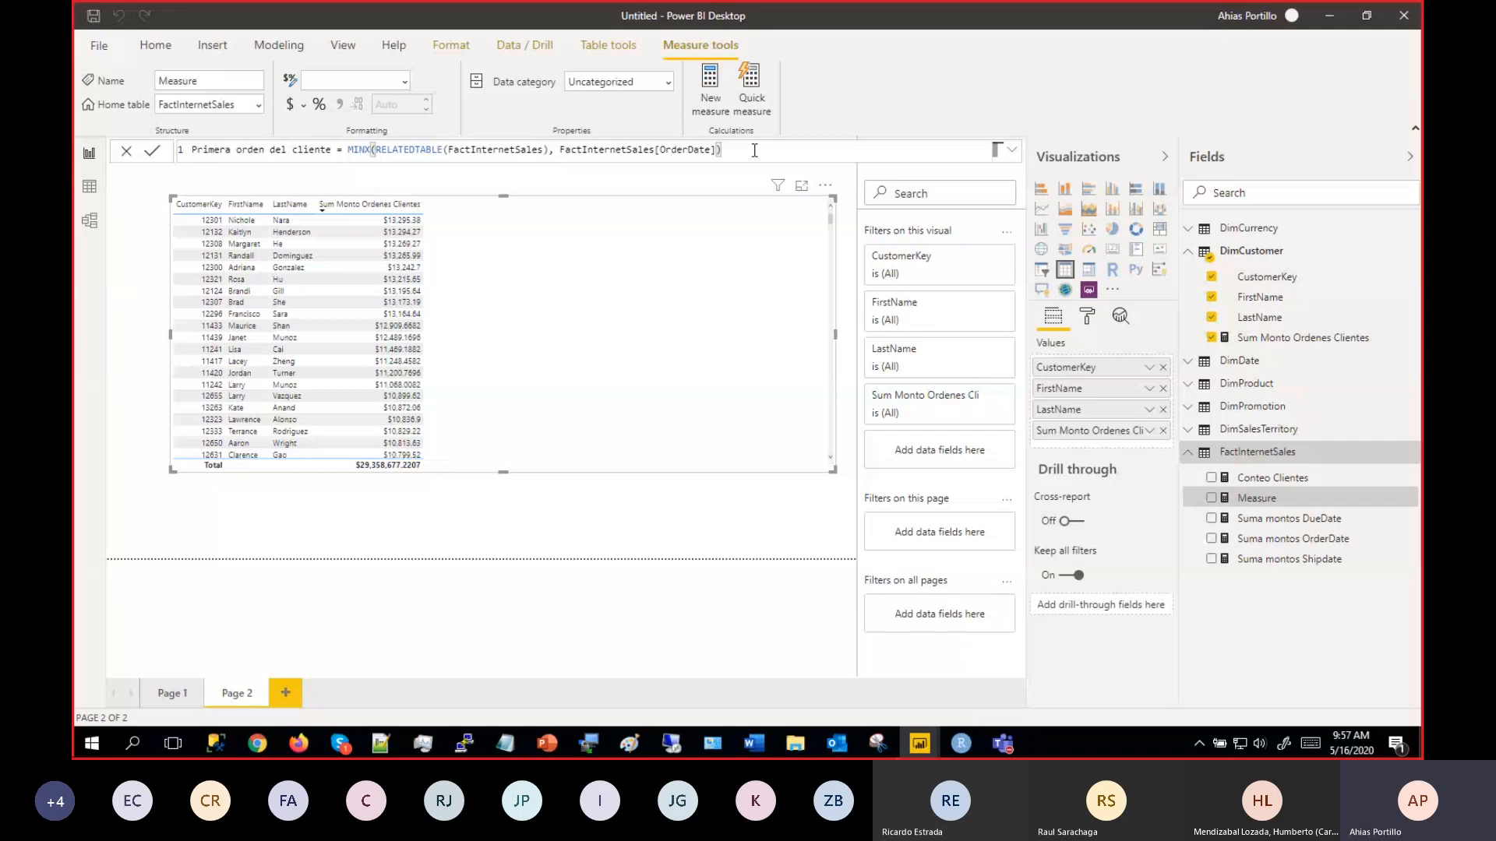
key("Return")
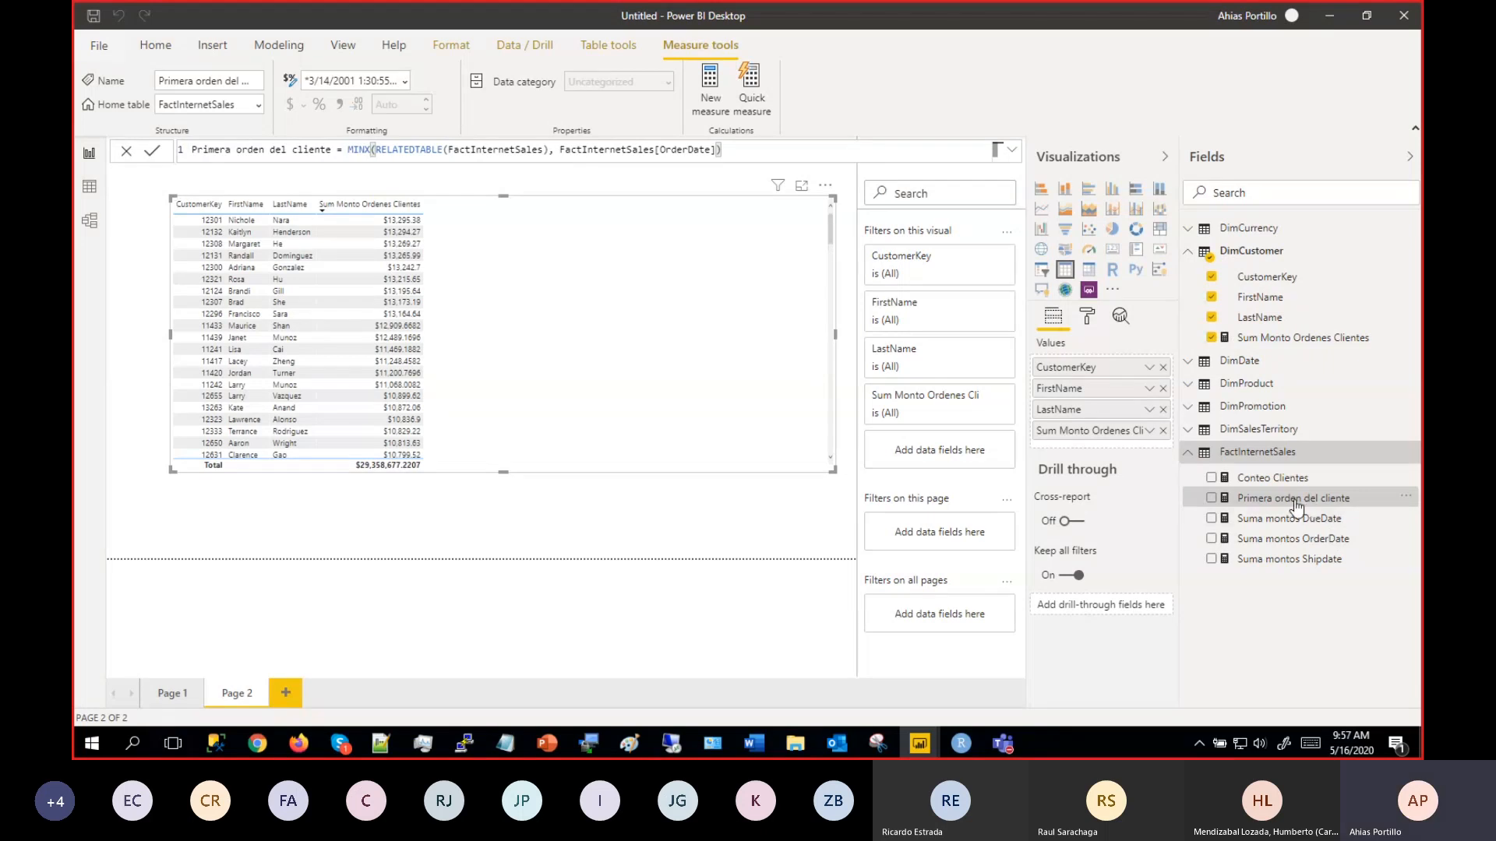
left_click_drag(1296, 507, 1121, 441)
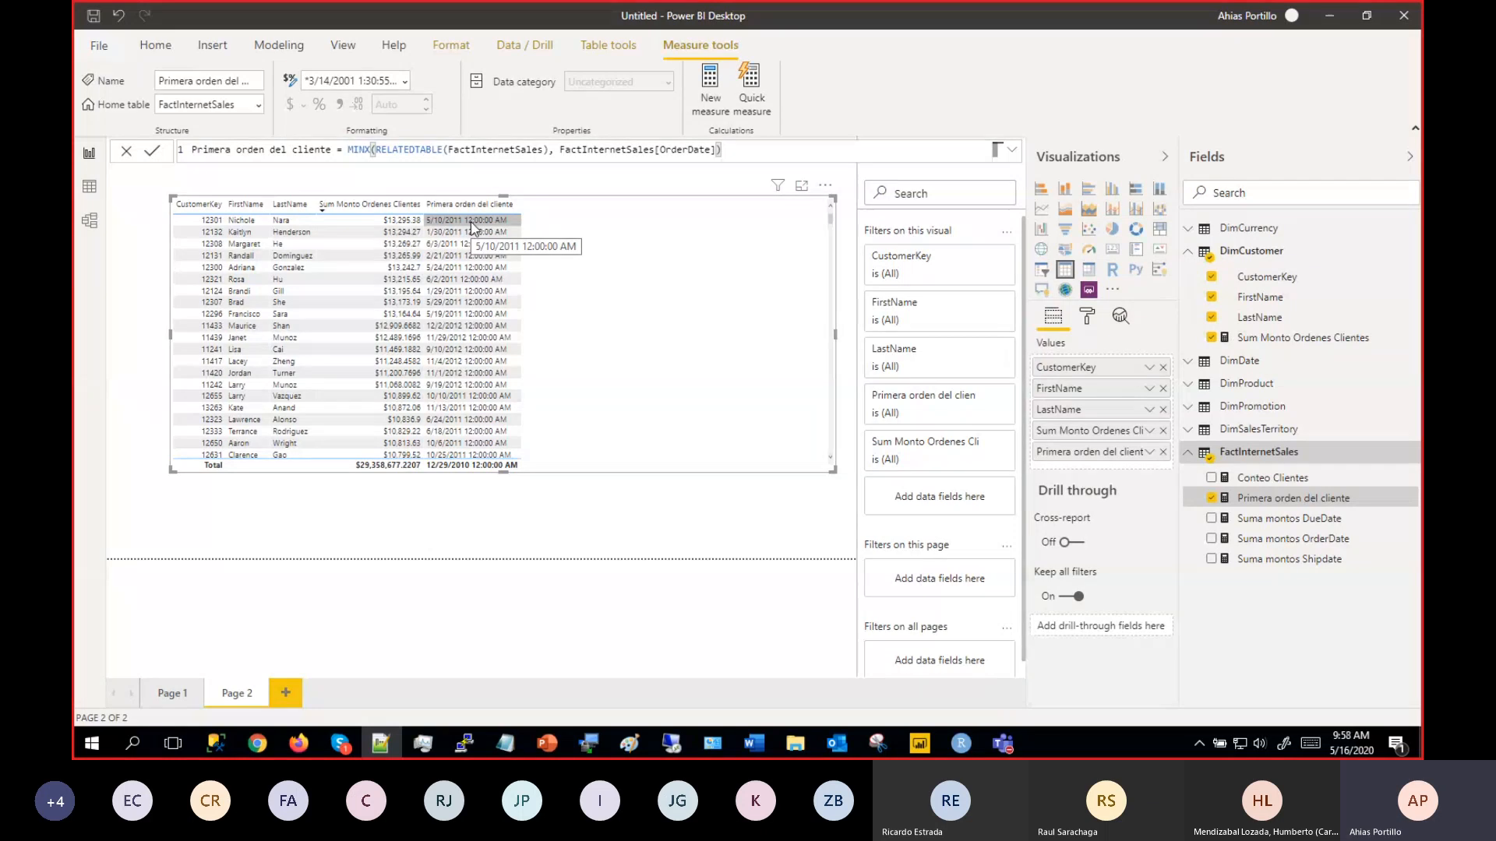
Create the FactInternetSales measure Ultima orden del cliente = MAXX(RELATEDTABLE(FactInternetSales), FactInternetSales[OrderDate]) and add it to the customer table.
left_click(1285, 459)
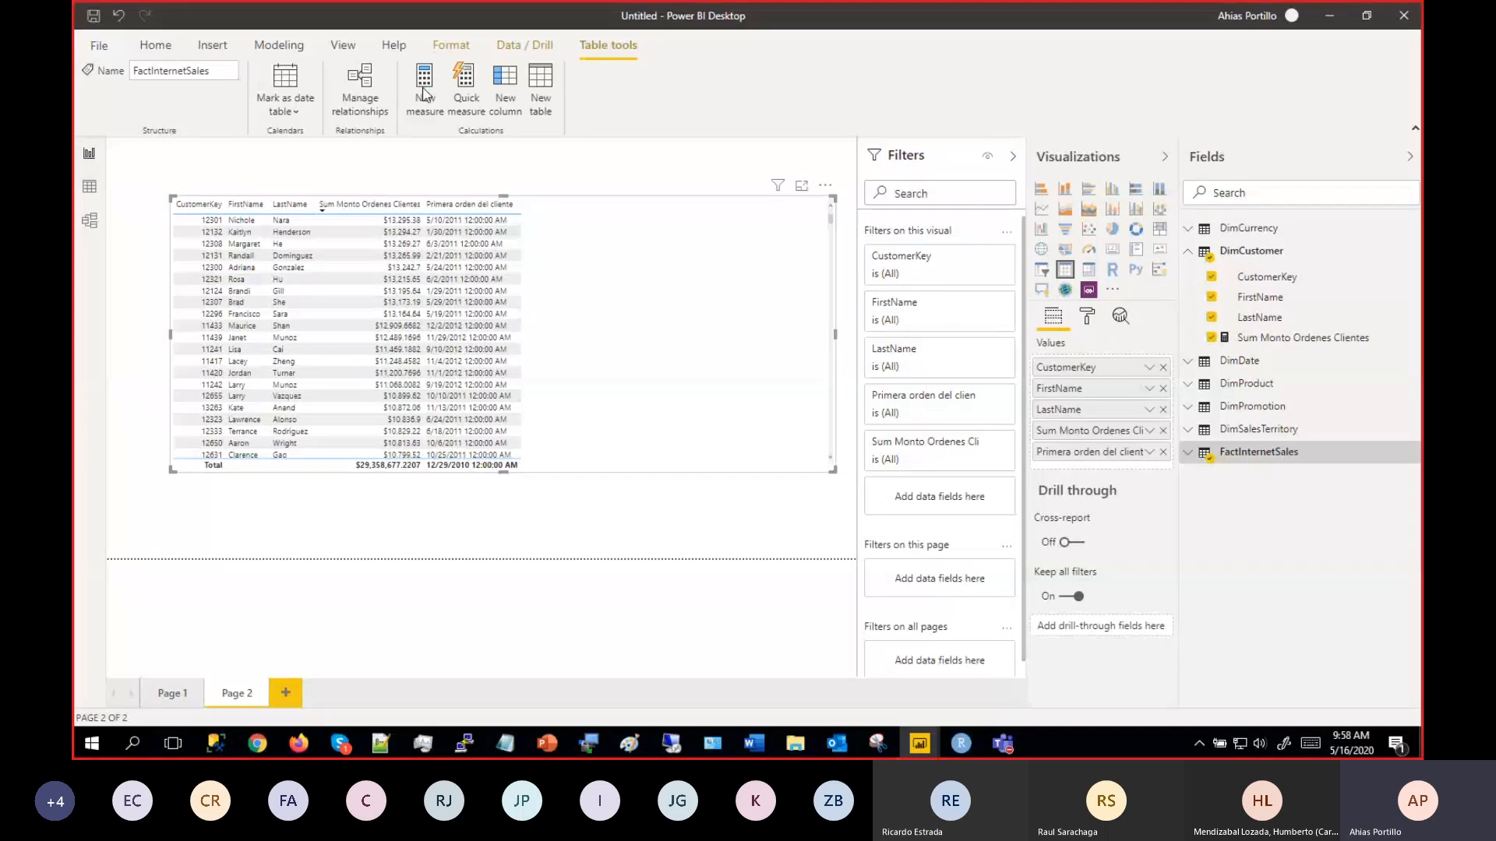
left_click(424, 94)
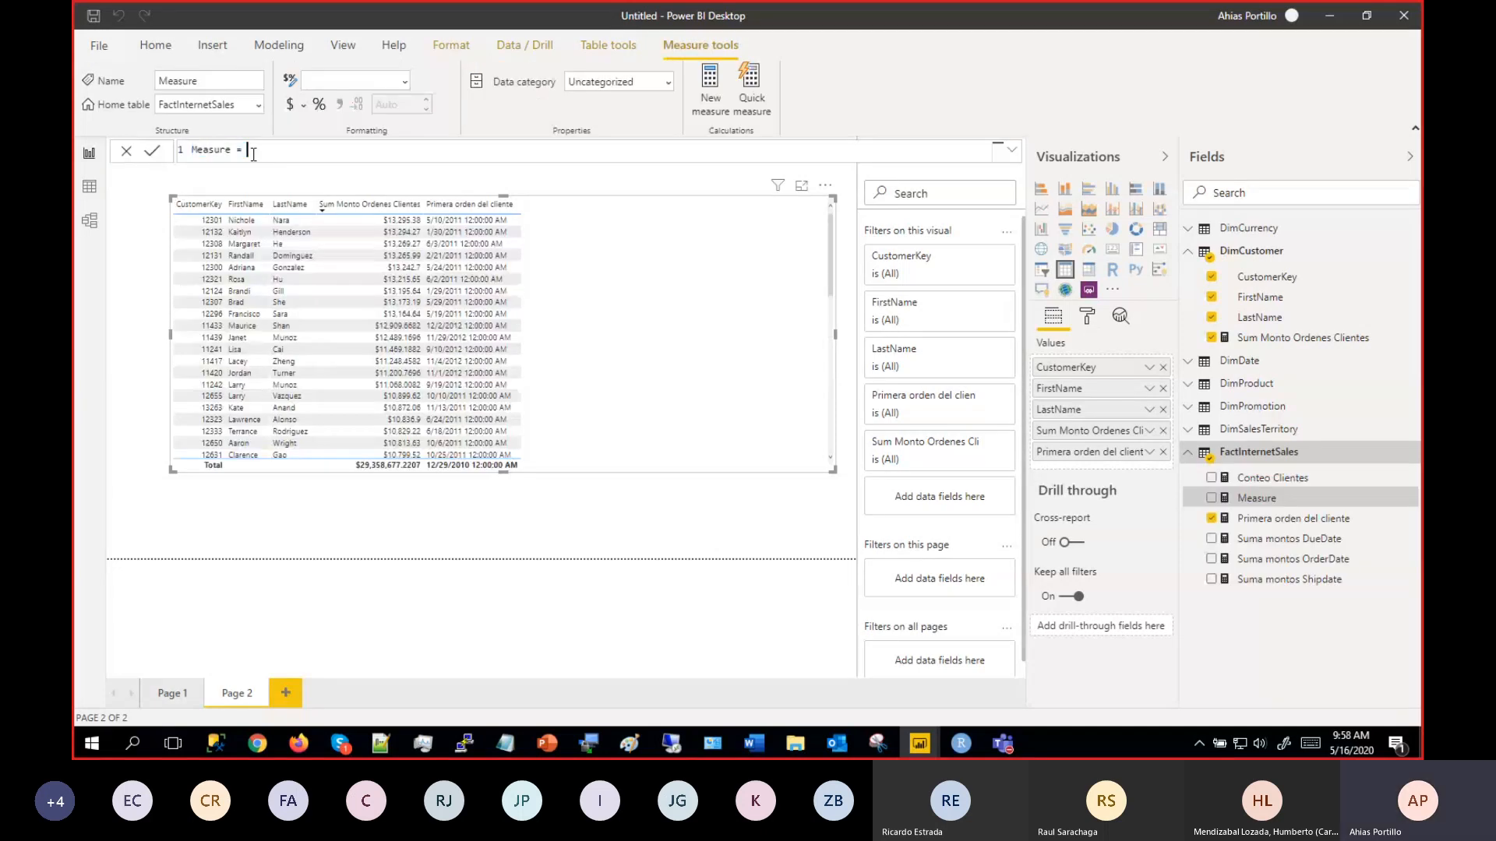
key("ctrl+a")
type("Ultima orden del cliente = MAXX(RELATEDTABLE(FactInternetSales), FactInternetSales[OrderDate])")
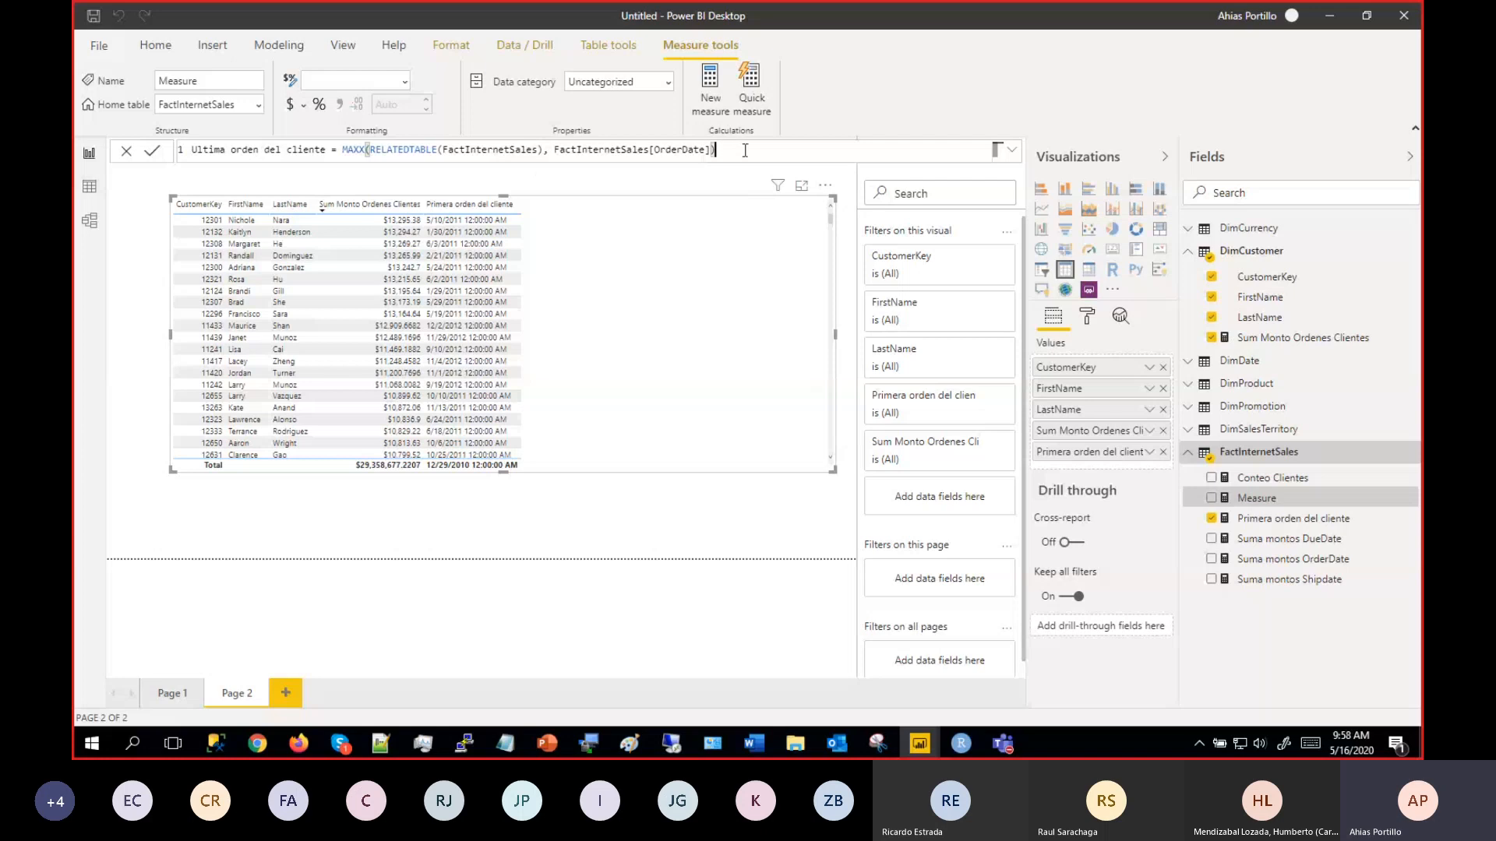
key("Return")
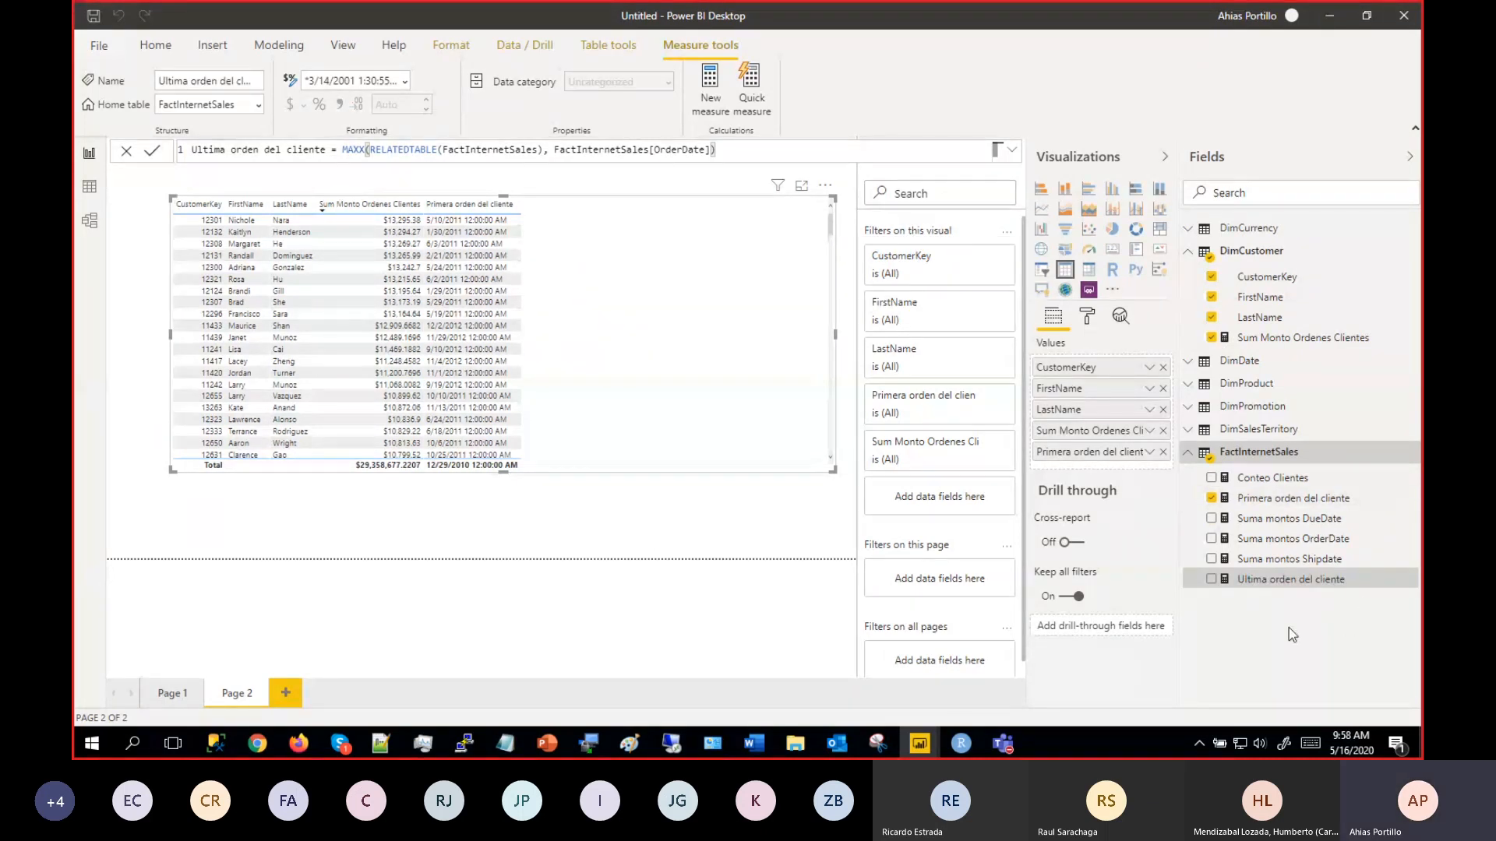
left_click_drag(1290, 579, 1159, 496)
left_click_drag(1290, 579, 1122, 471)
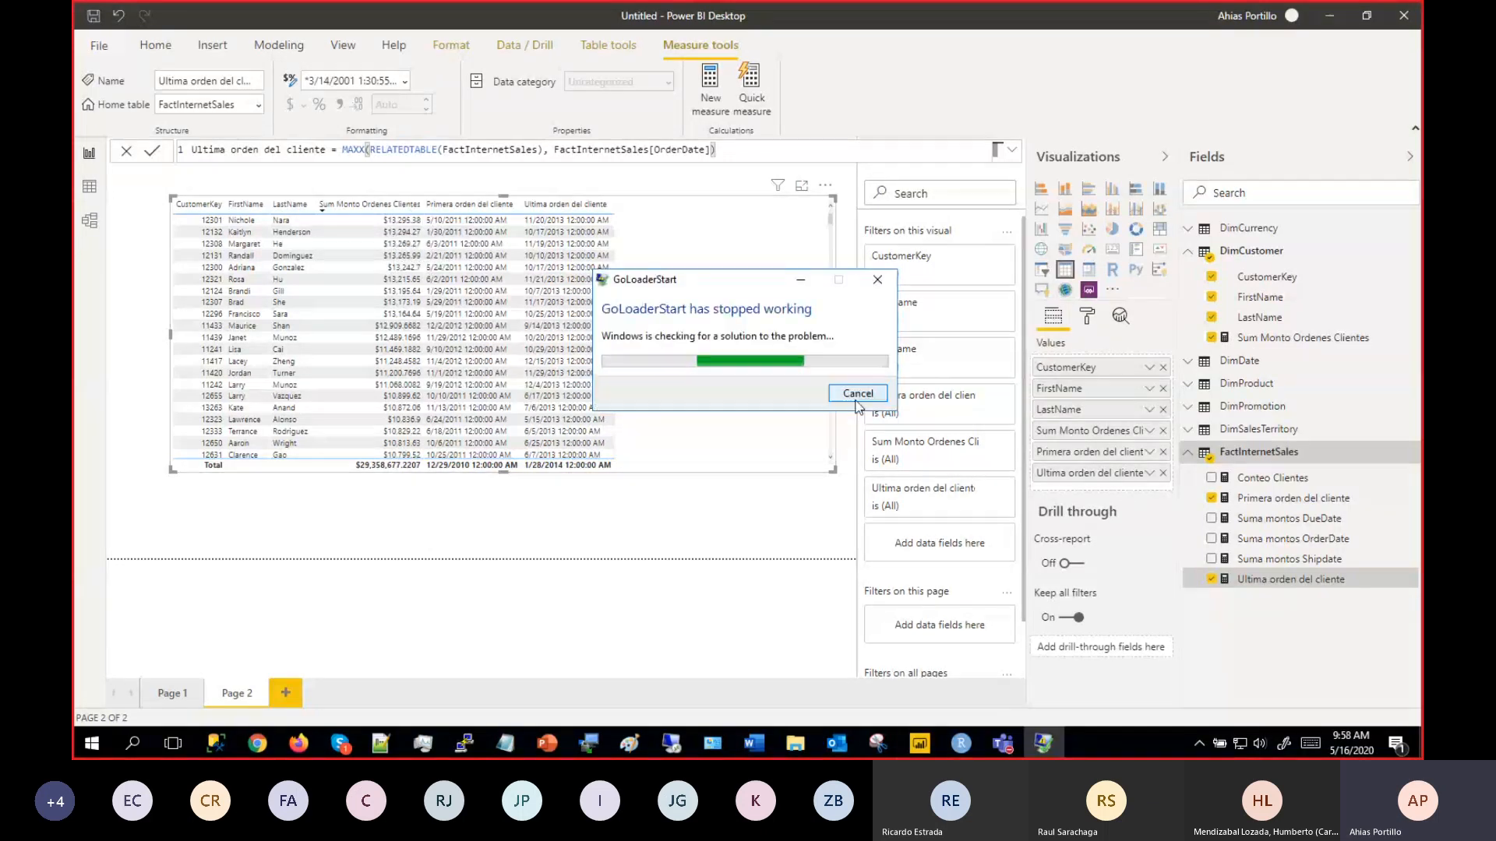
Switch the table's sorting on Sum Monto Ordenes Clientes to ascending and back to descending.
left_click(369, 207)
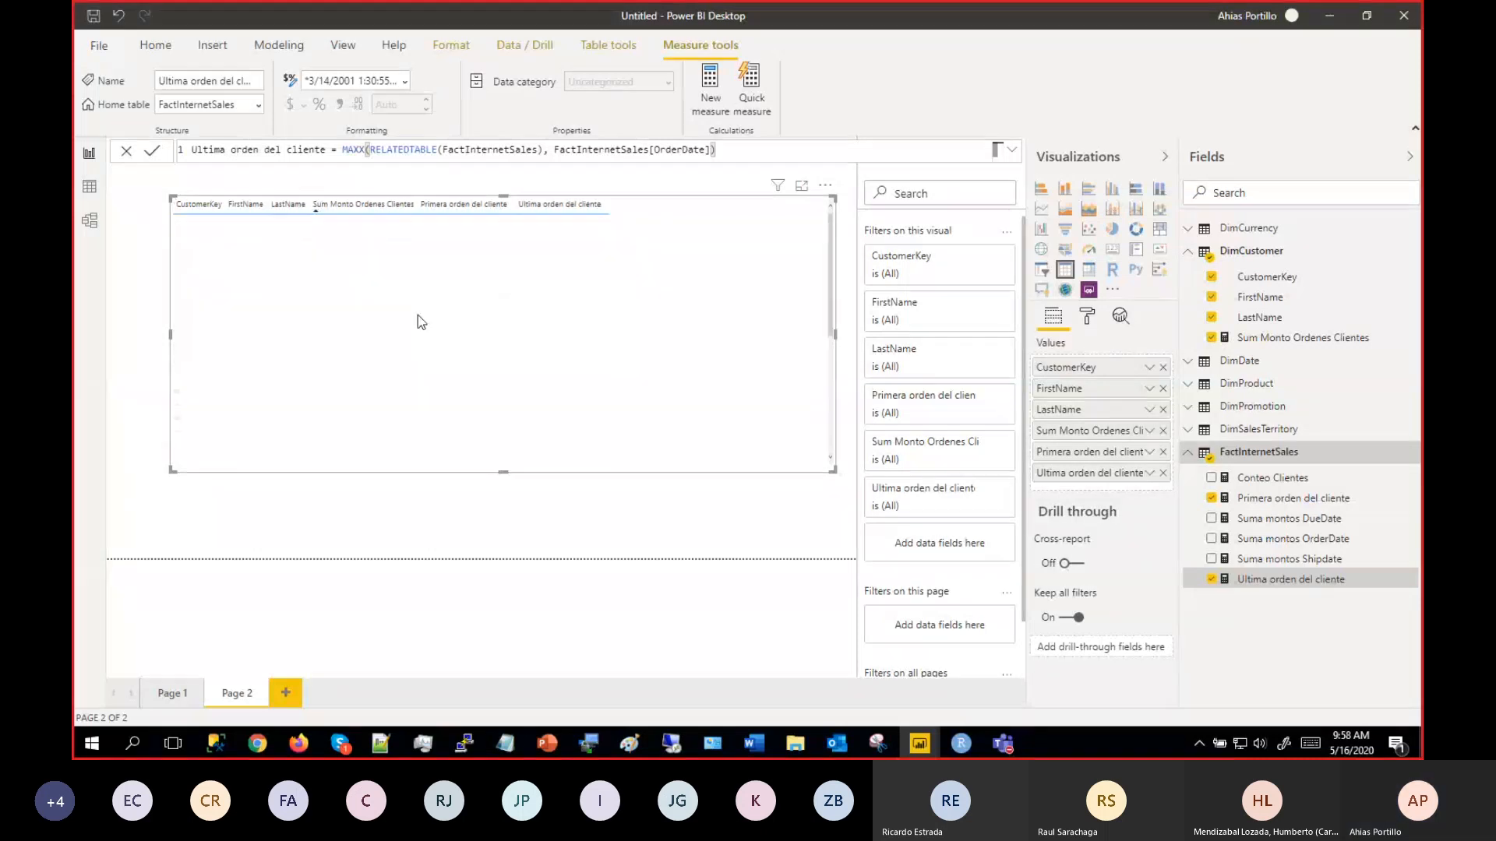
left_click(388, 207)
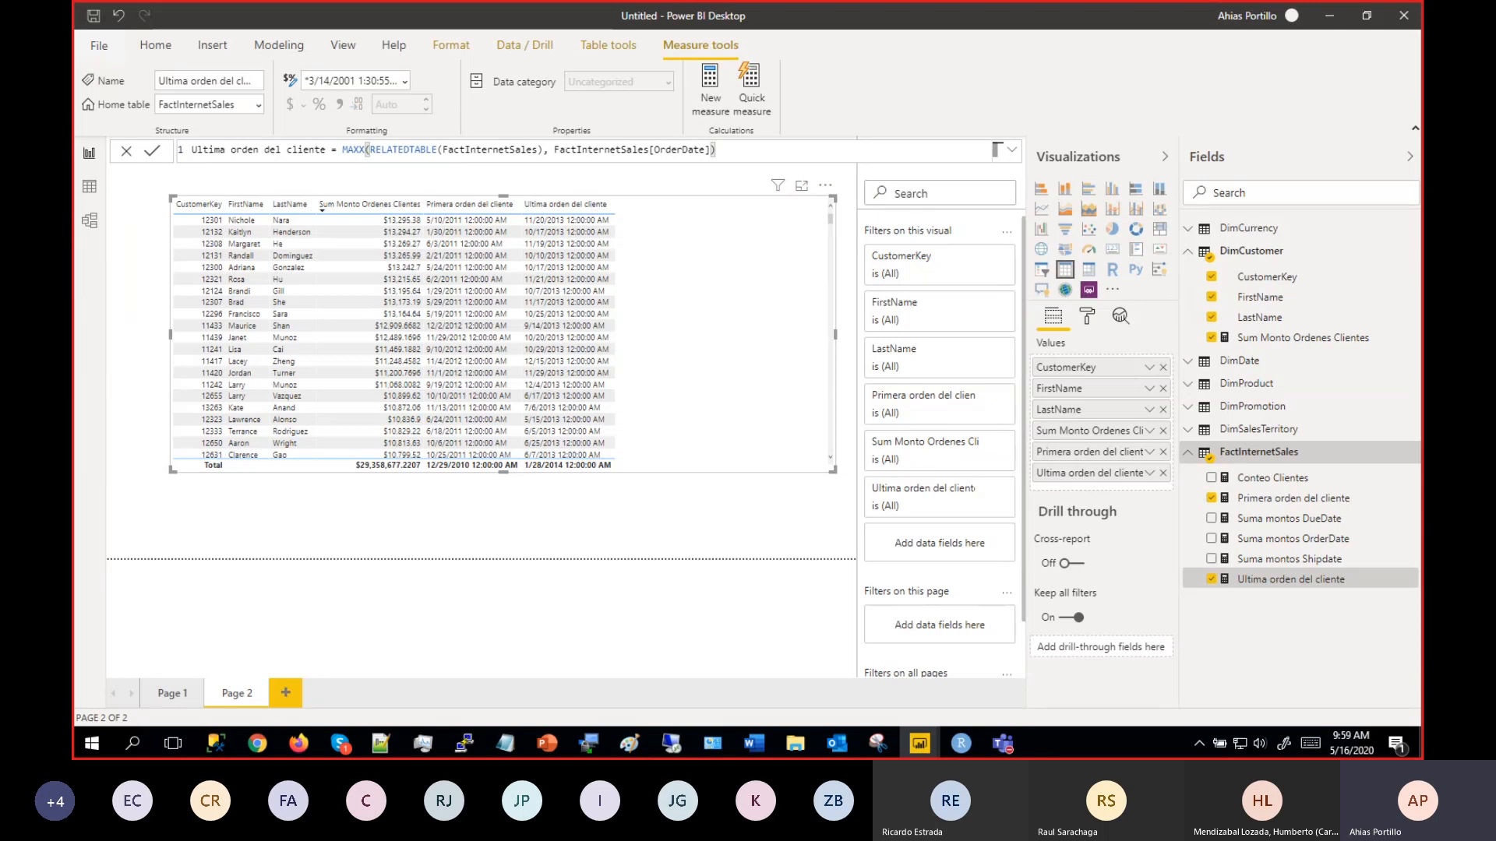
Create the FactInternetSales measure Intervalo entre compras de clientes = DATEDIFF([Primera orden del cliente],[Ultima orden del cliente],DAY) / DISTINCTCOUNT(FactInternetSales[SalesOrderNumber]).
key("alt+Tab")
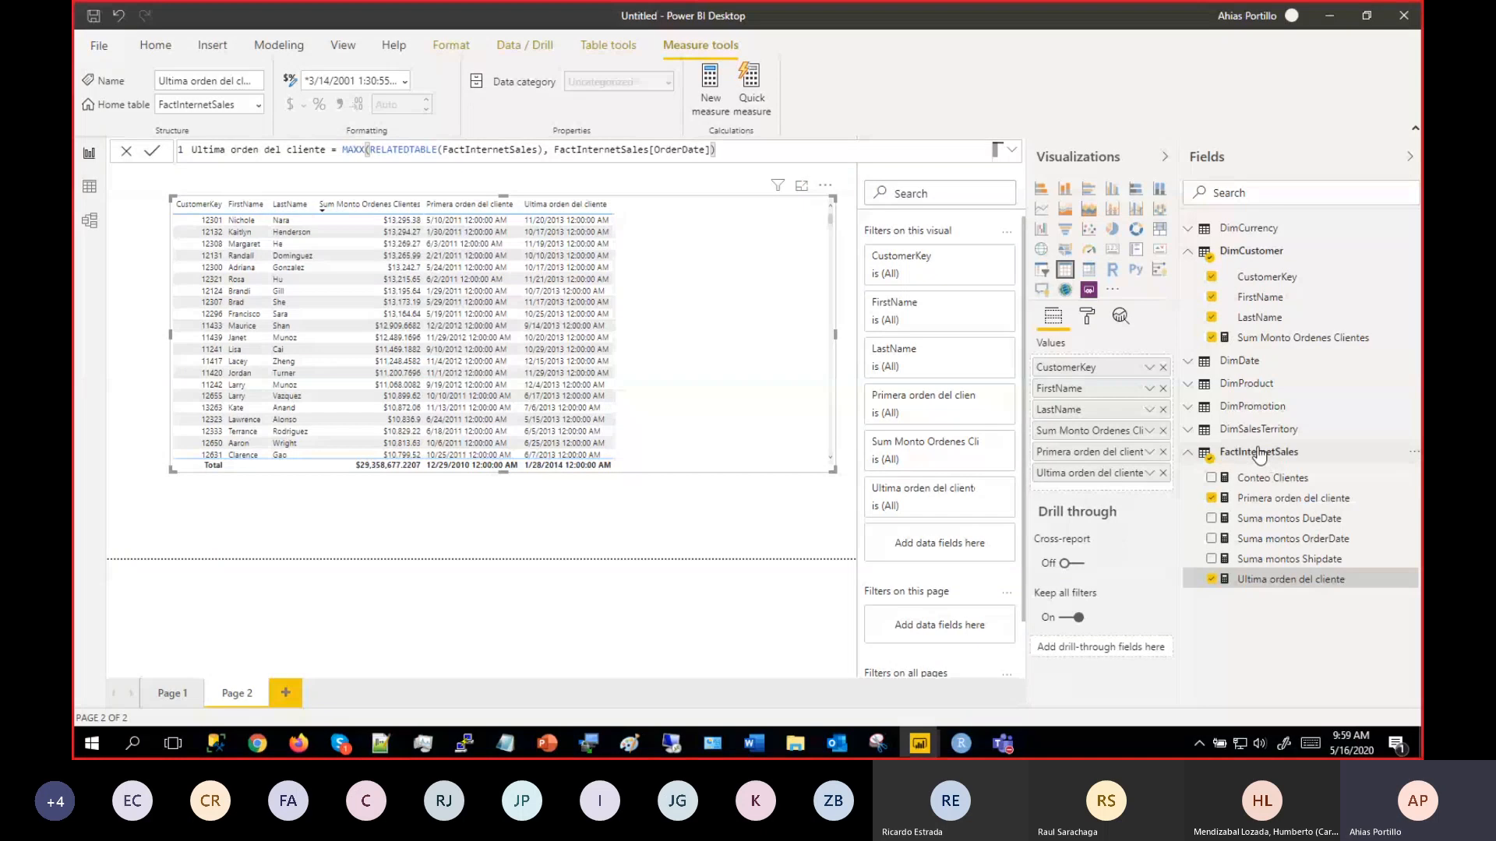
left_click(607, 45)
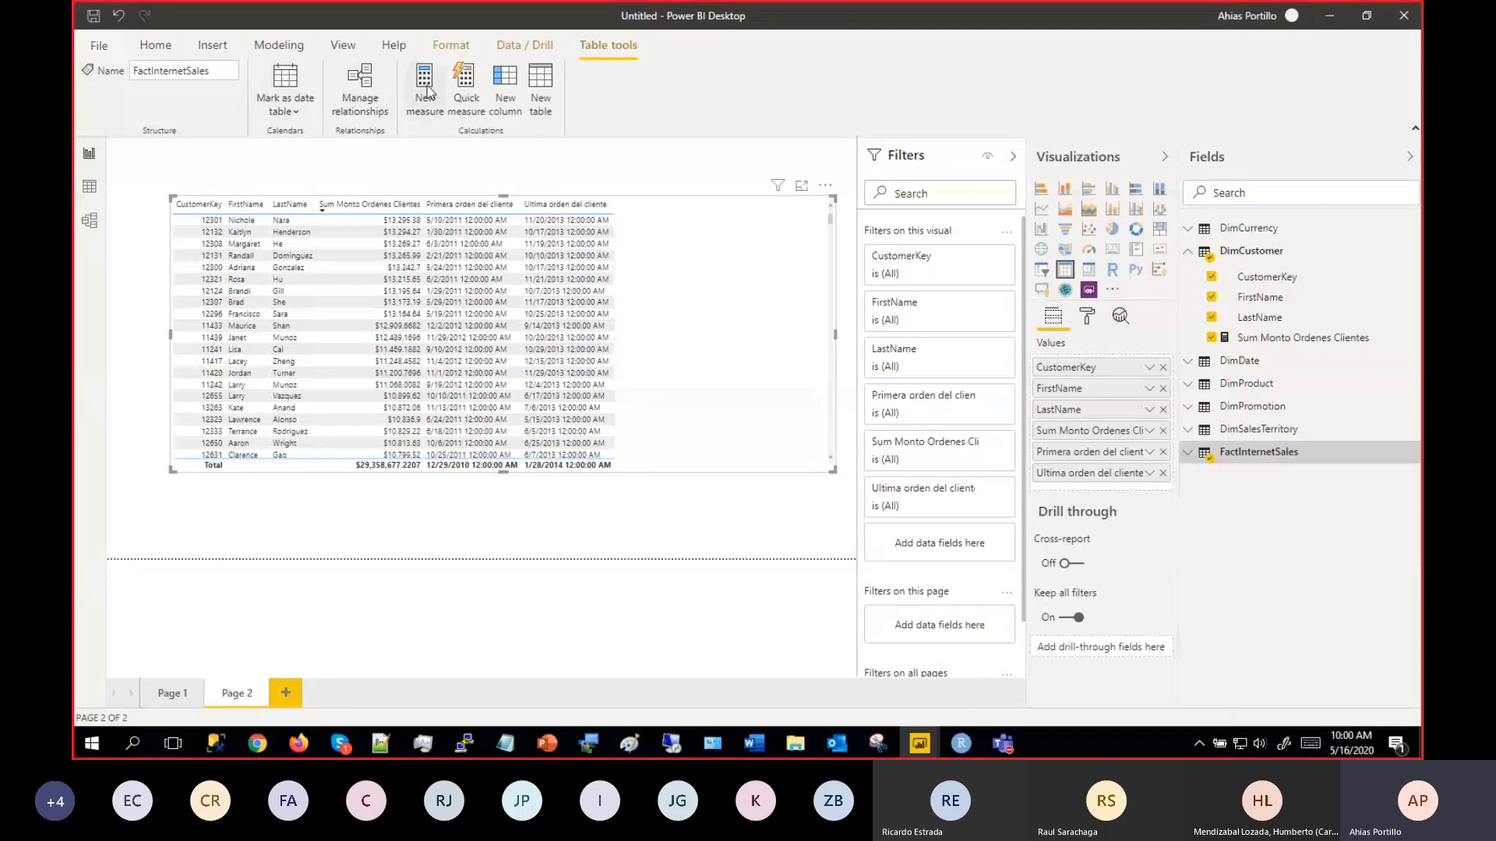
left_click(427, 94)
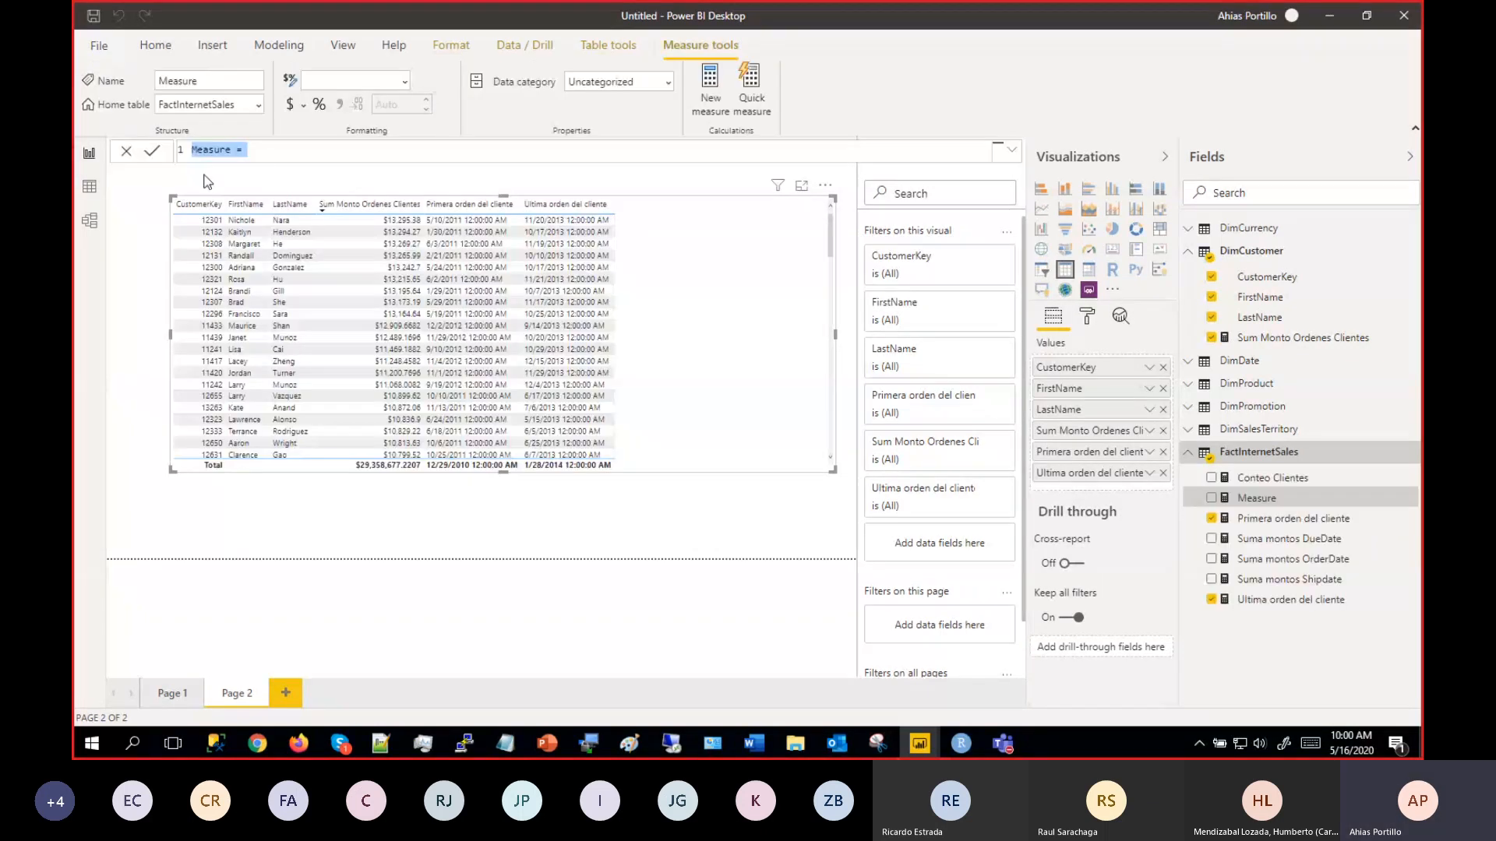
type("Intervalo entre compras de clientes = DATEDIFF([Primera orden del cliente],[Ultima orden del cliente],DAY) / DISTINCTCOUNT(FactInternetSales[SalesOrderNumber])")
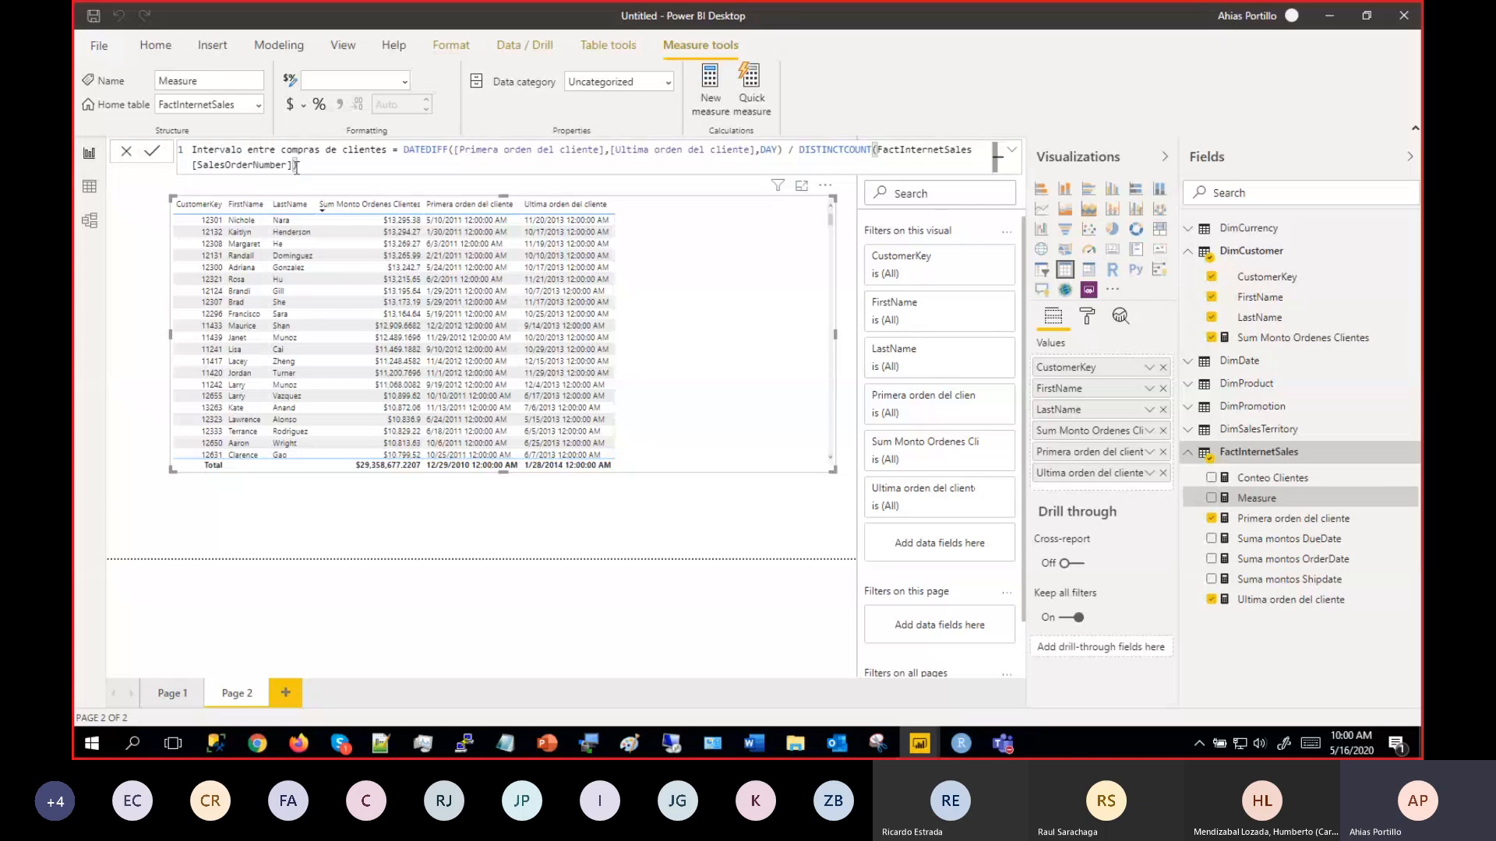
left_click(427, 152)
left_click(322, 172)
key("Return")
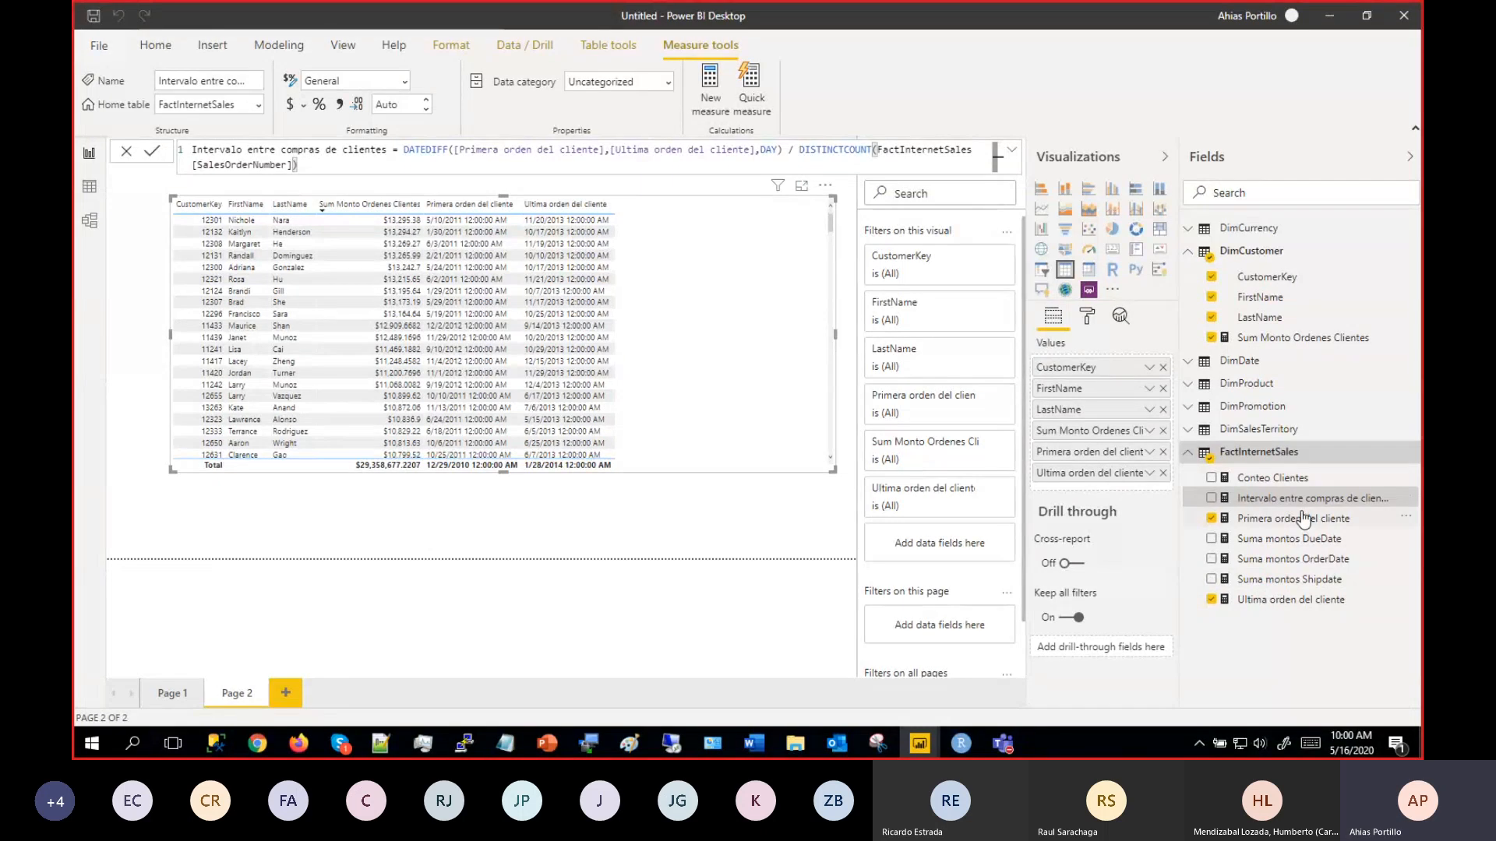
Add the Intervalo entre compras de clientes measure to the customer table and highlight the table's first row.
left_click_drag(1305, 505, 1124, 494)
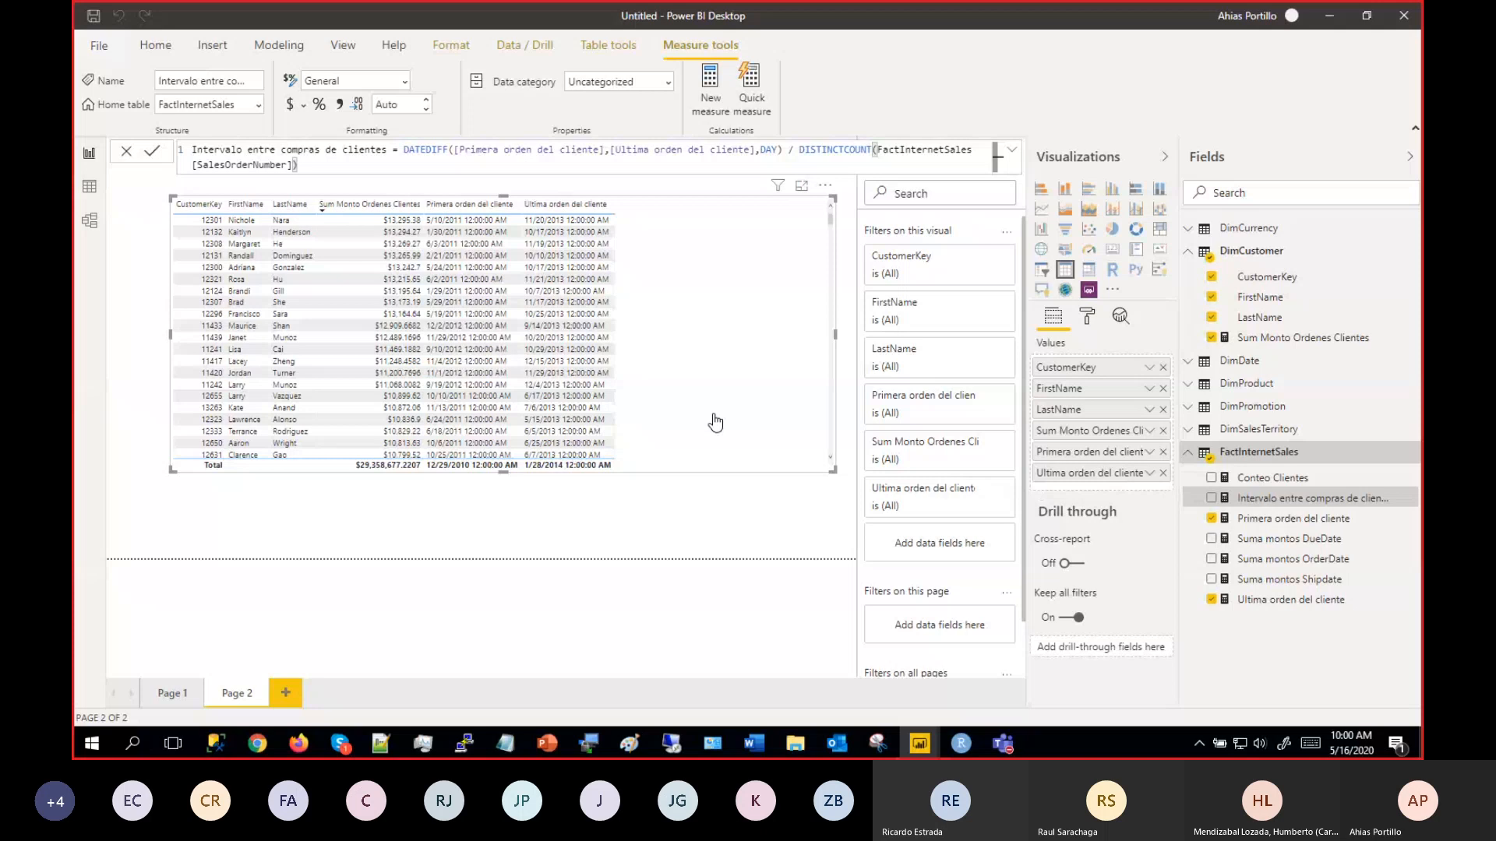
left_click_drag(715, 421, 691, 429)
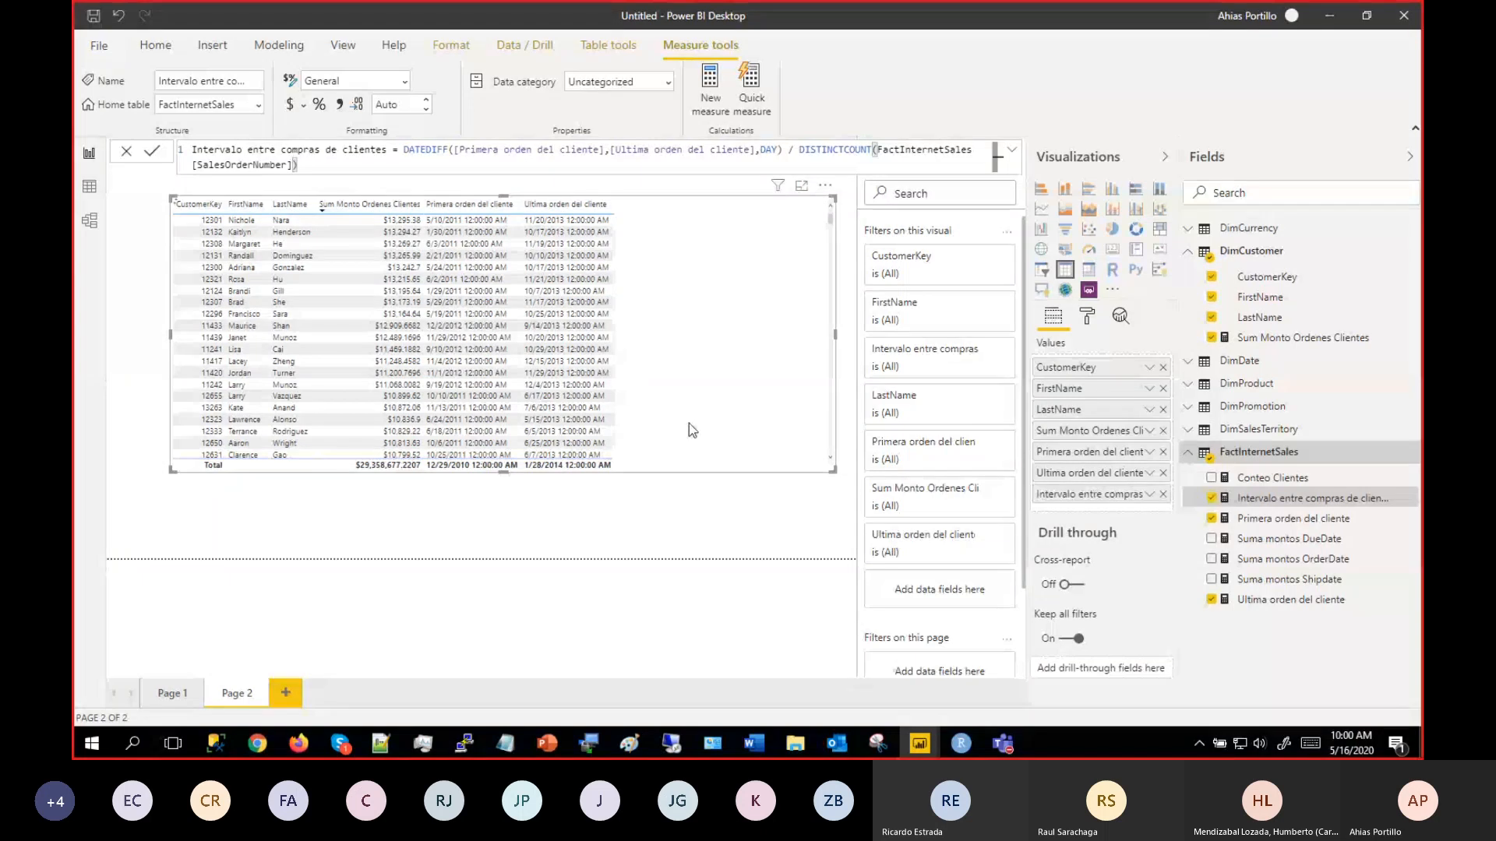
left_click(499, 222)
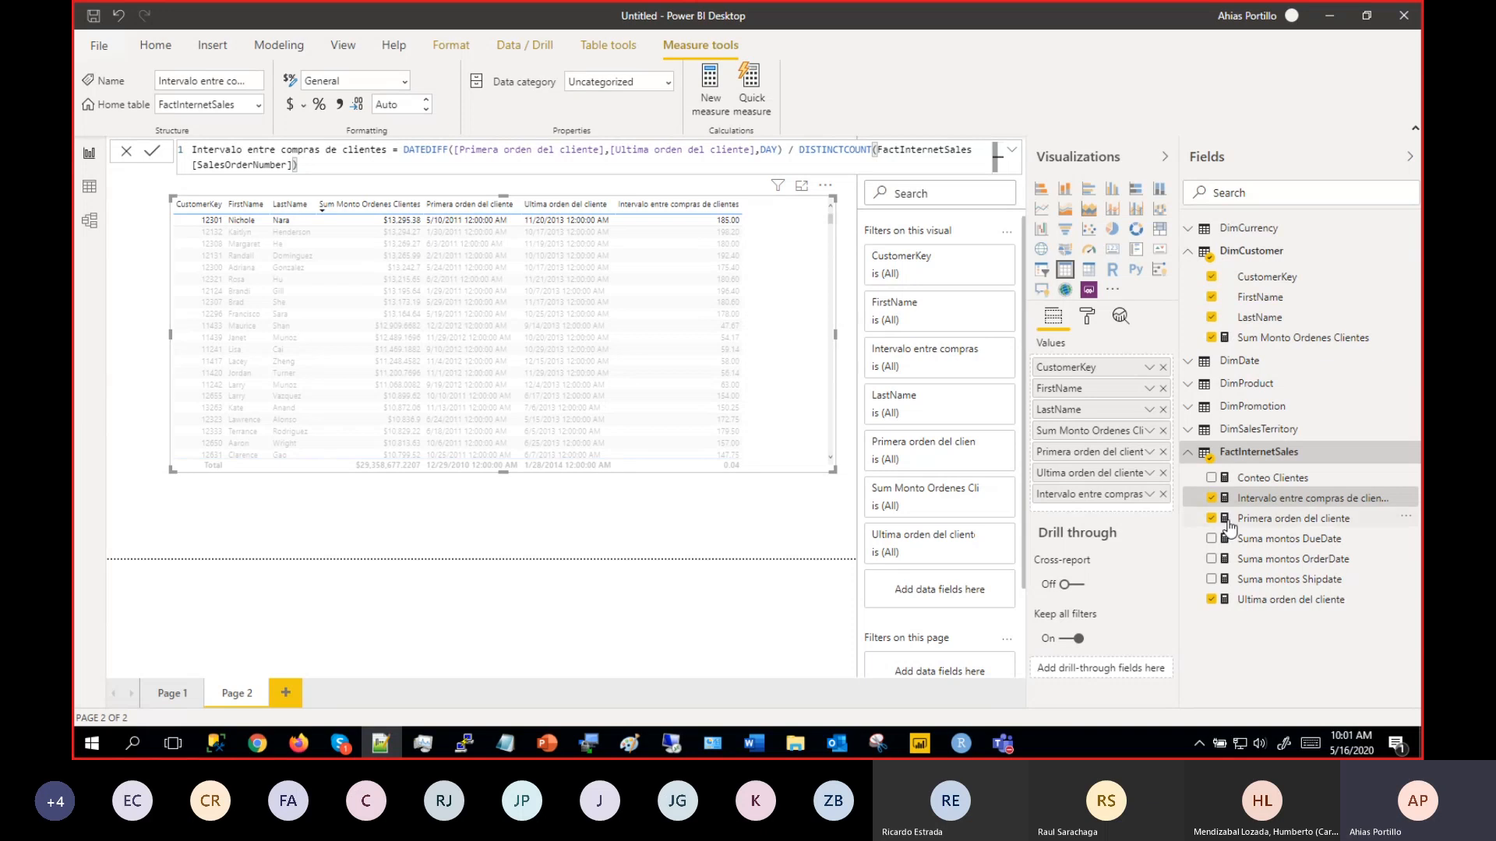
Create the FactInternetSales measure Intervalos versus ultima compra = DATEDIFF([Ultima orden del cliente], CALCULATE(MAX(FactInternetSales[OrderDate]),ALL(FactInternetSales)),DAY).
left_click(1259, 452)
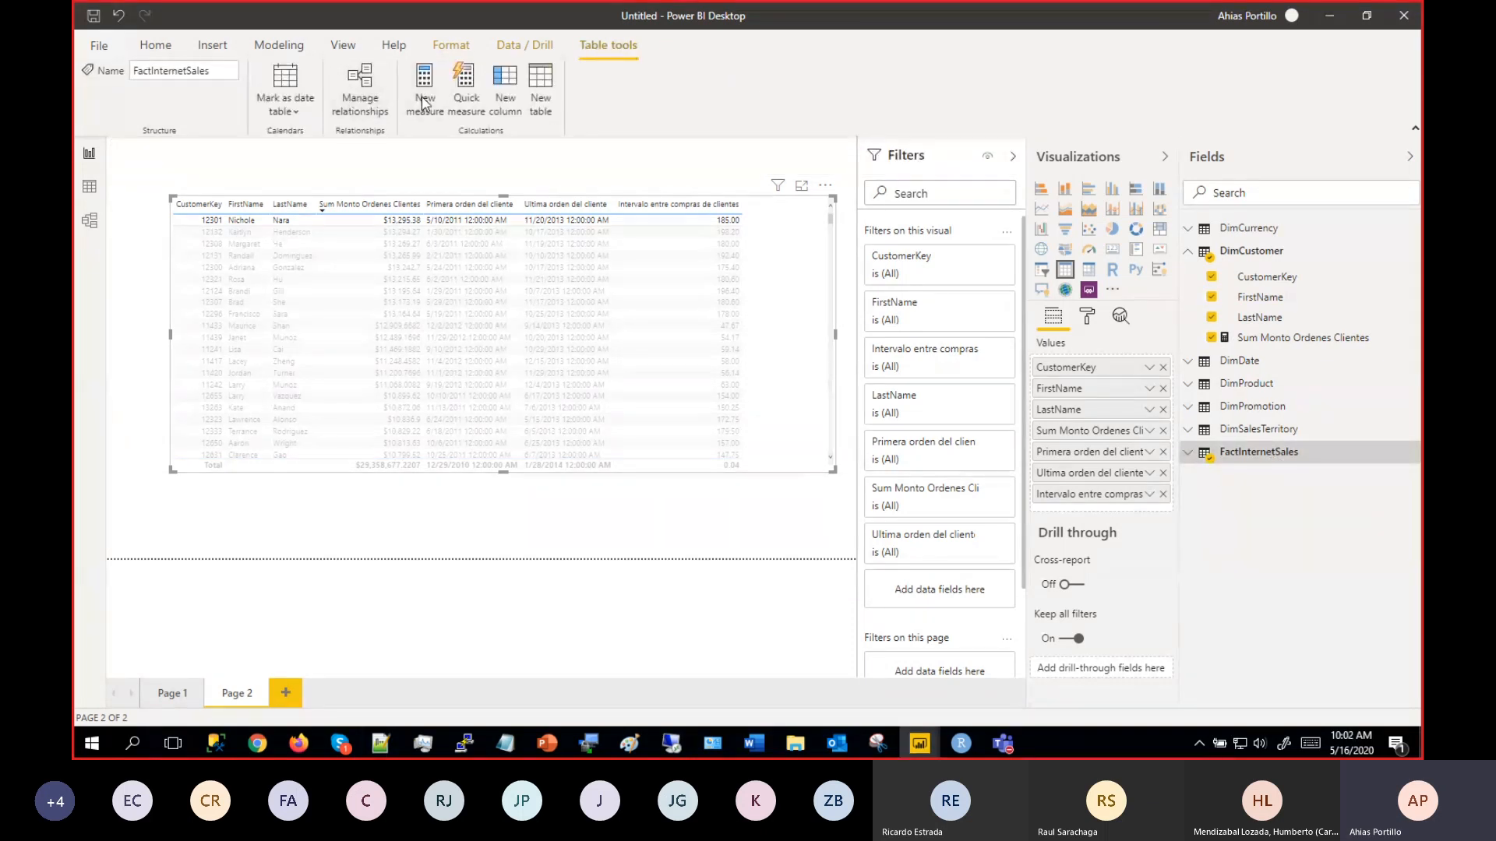
left_click(423, 100)
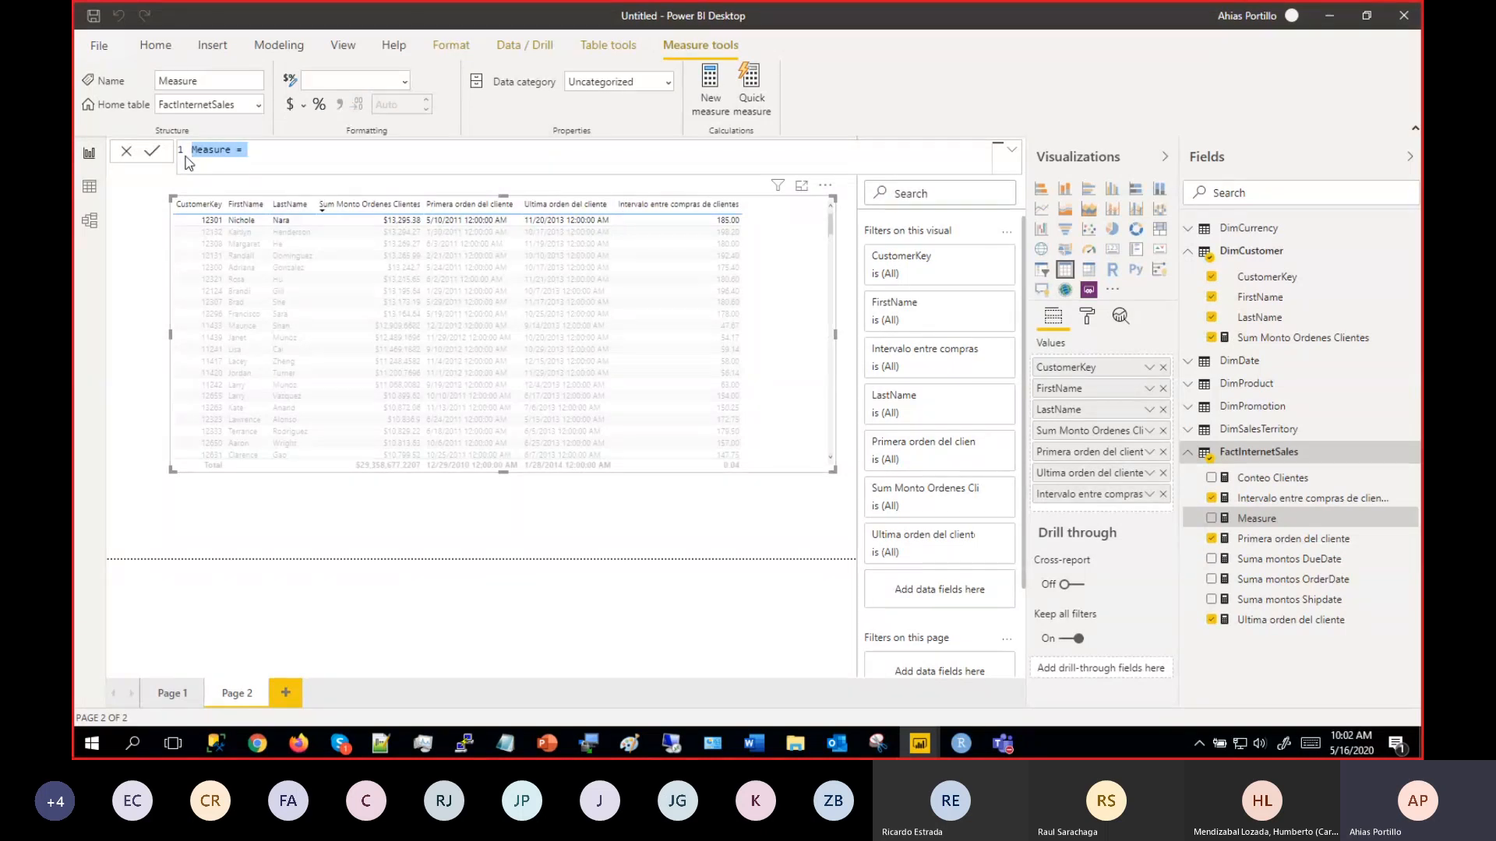
type("Intervalos versus ultima compra = DATEDIFF( [Ultima orden del cliente],  CALCULATE(MAX(FactInternetSales[OrderDate]),ALL(FactInternetSales)), DAY)")
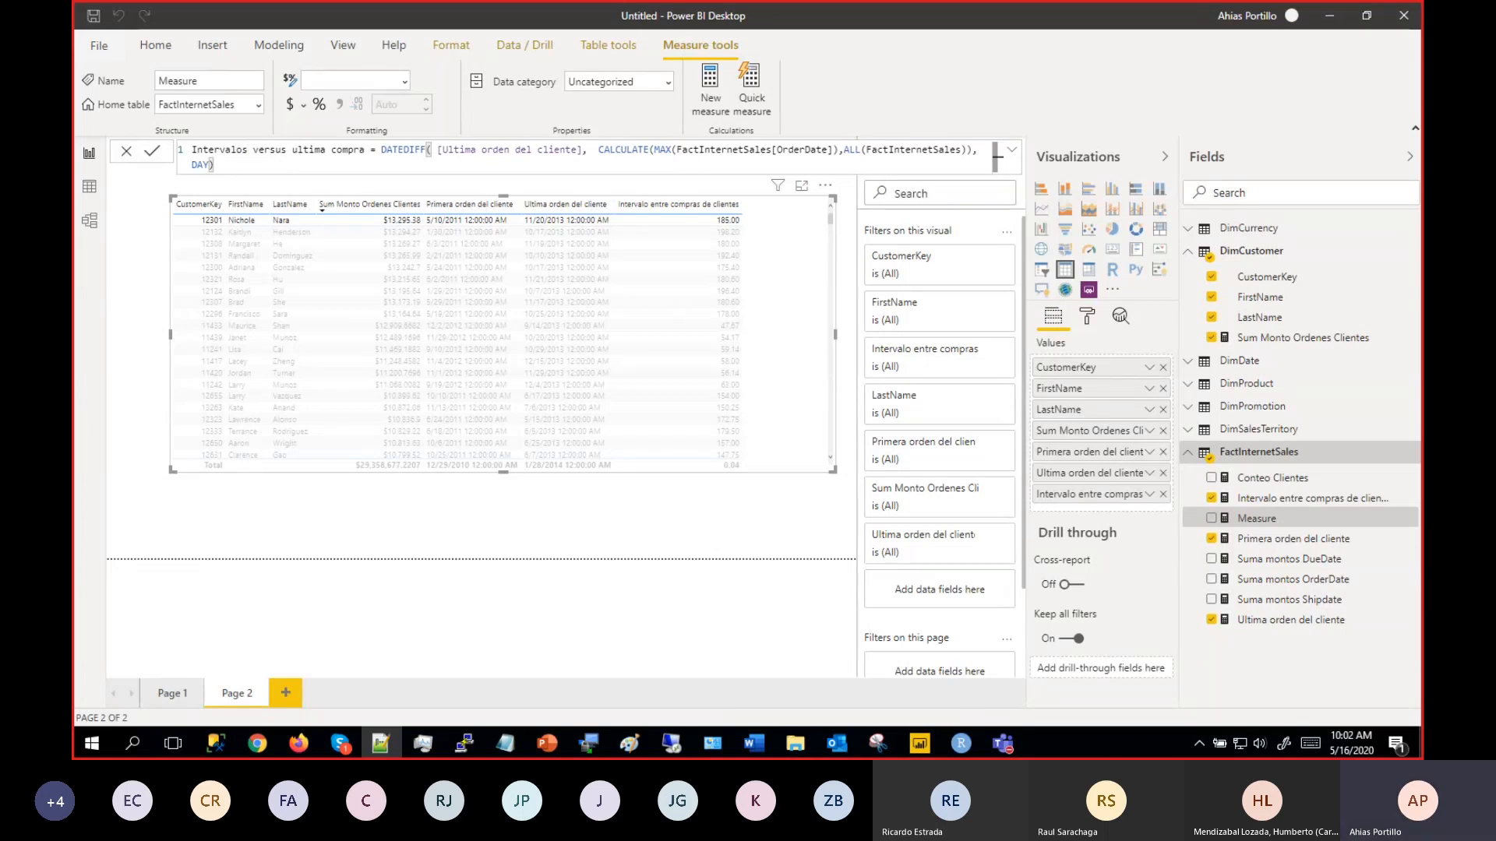
left_click(209, 163)
key("ctrl+a")
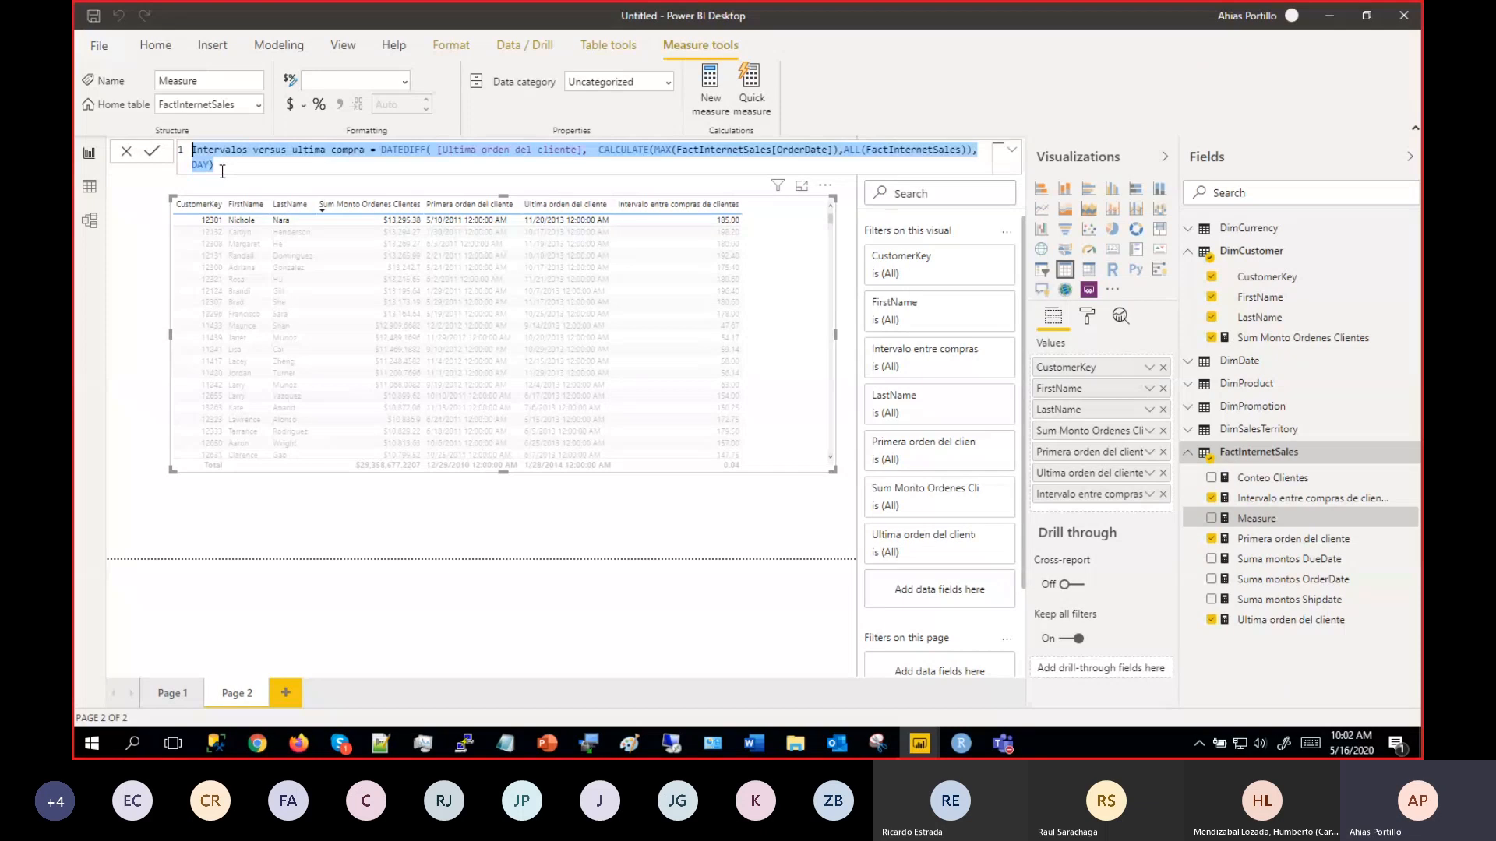
left_click(222, 171)
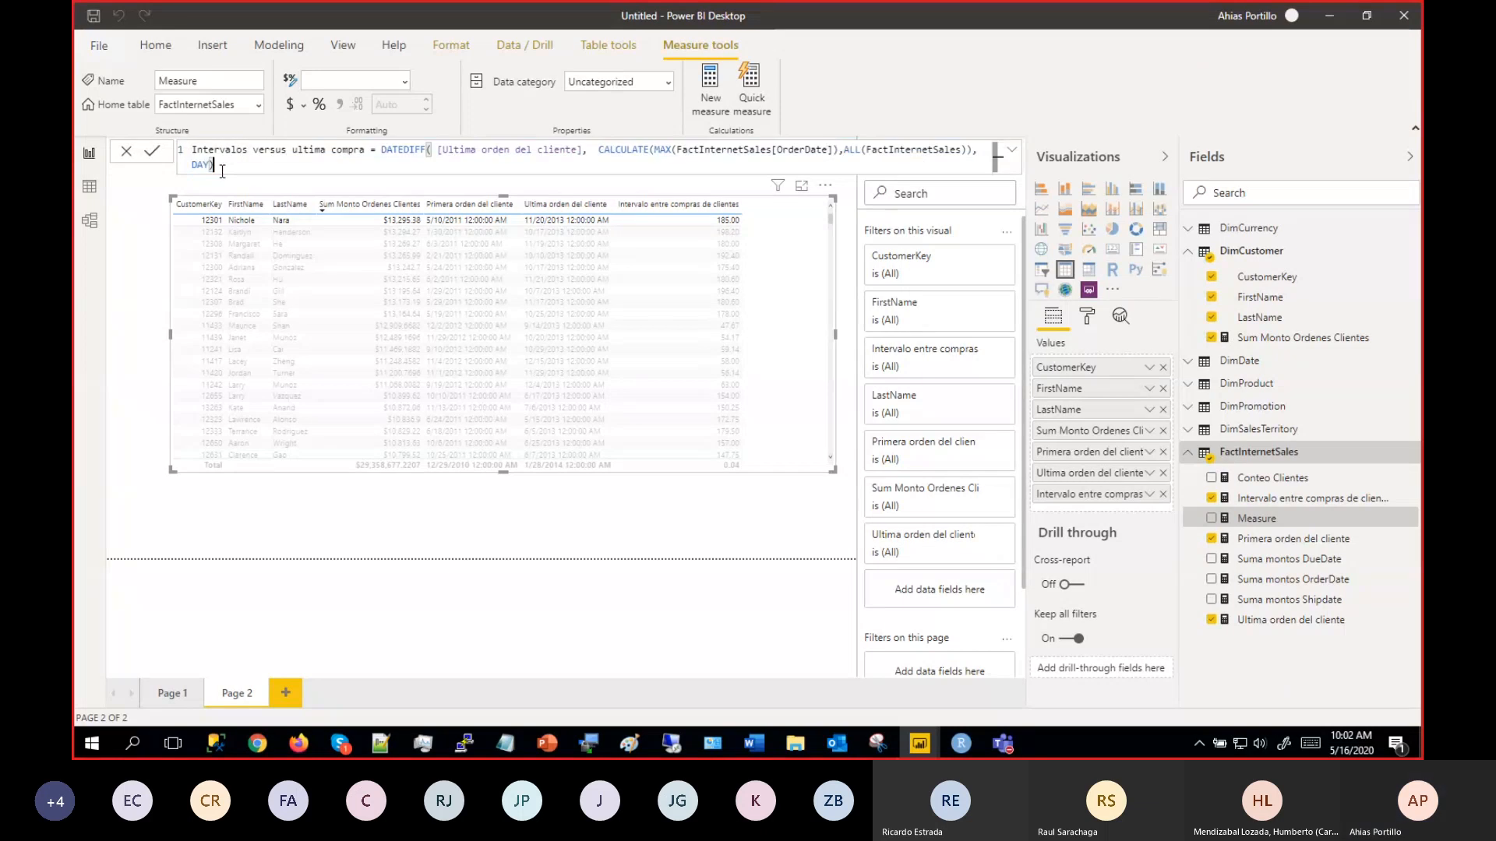
left_click(265, 152)
left_click(261, 165)
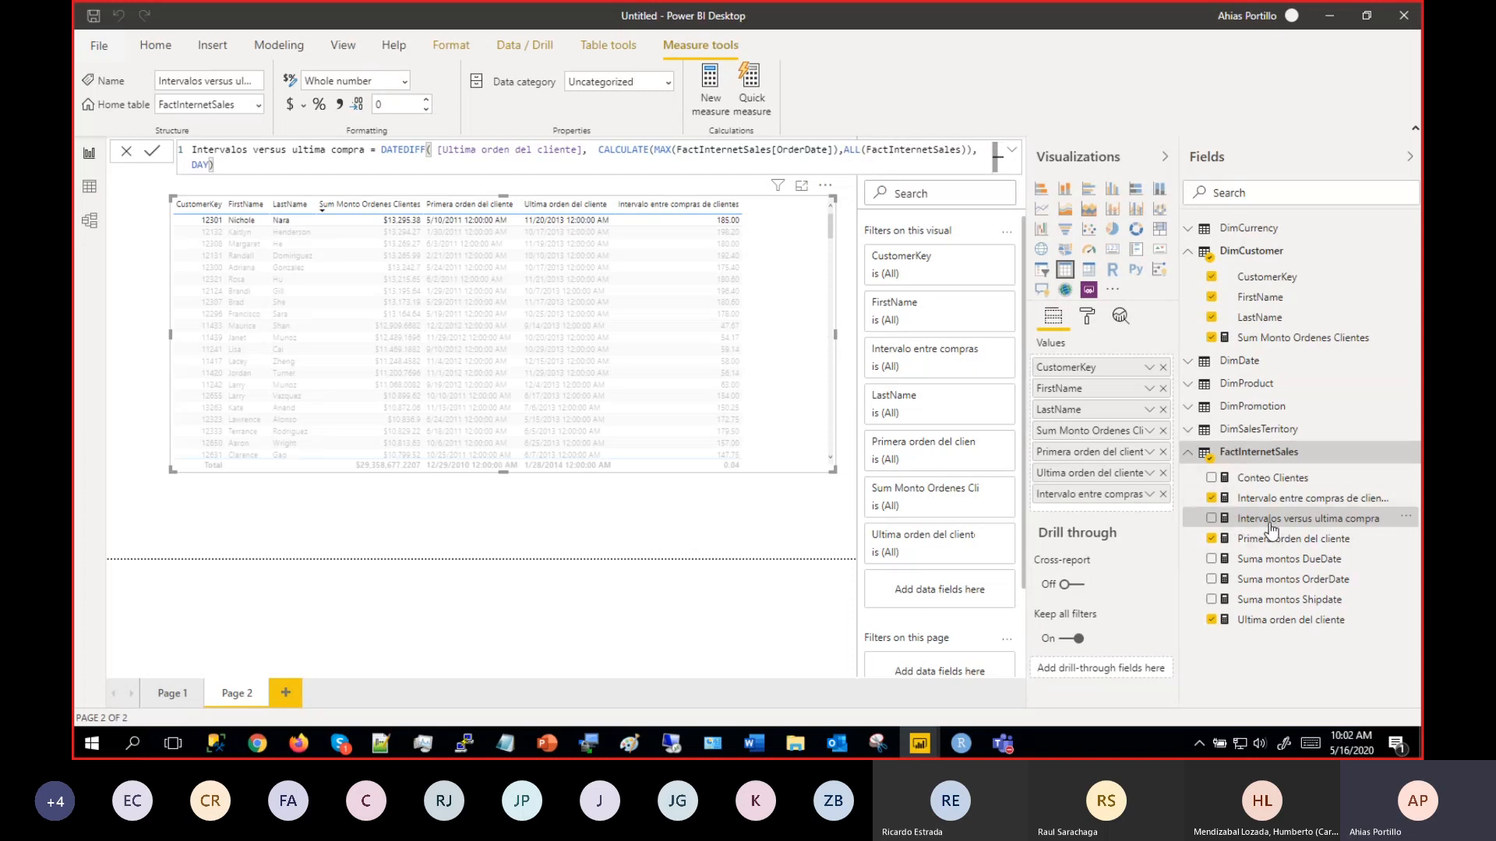
Add the Intervalos versus ultima compra measure to the customer table and clear the highlight on its first row.
left_click_drag(1271, 520, 1119, 508)
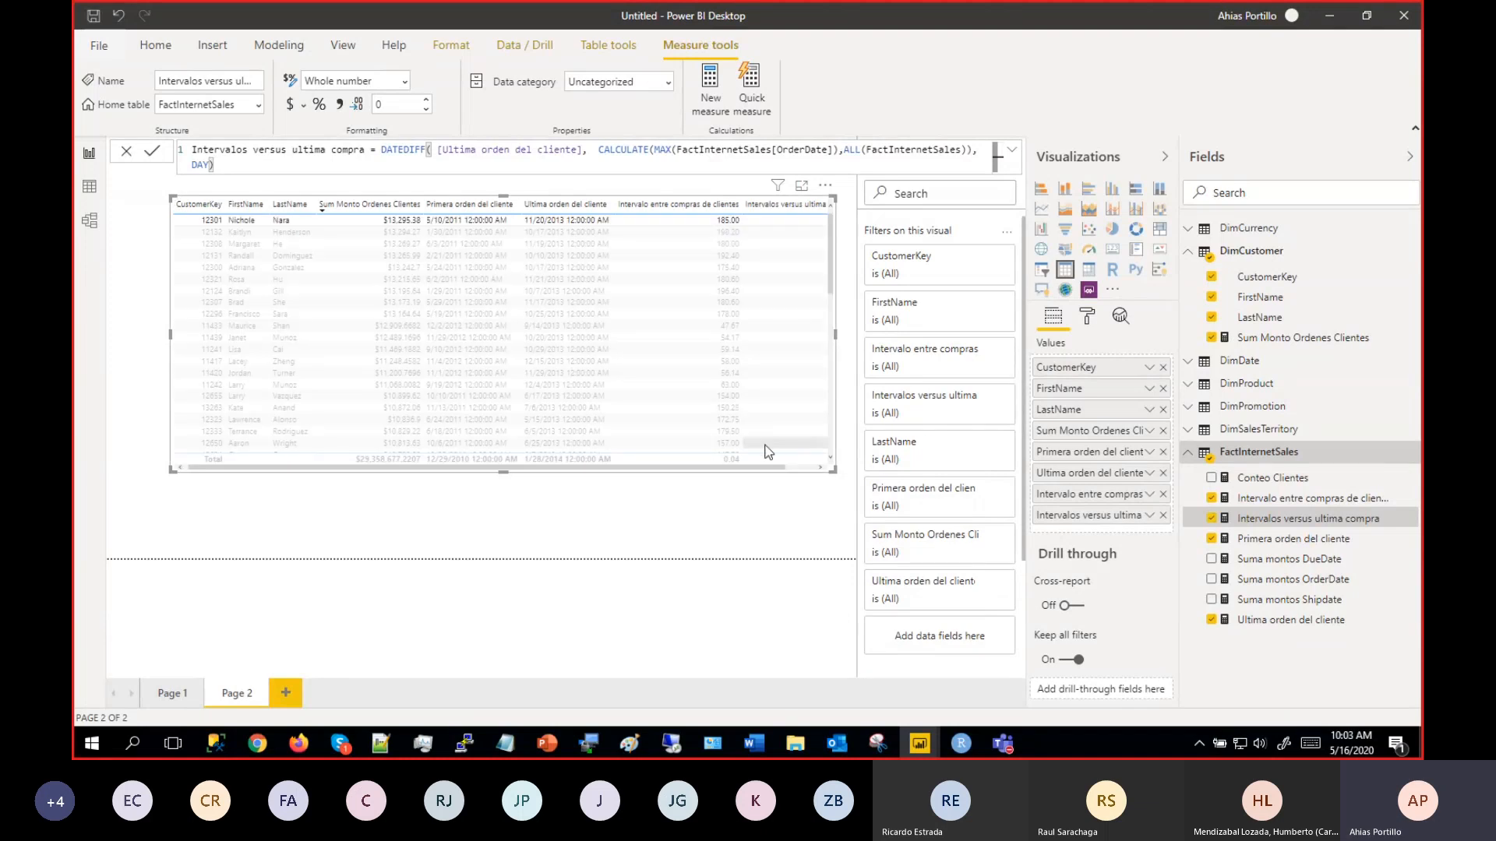
left_click_drag(778, 481, 809, 477)
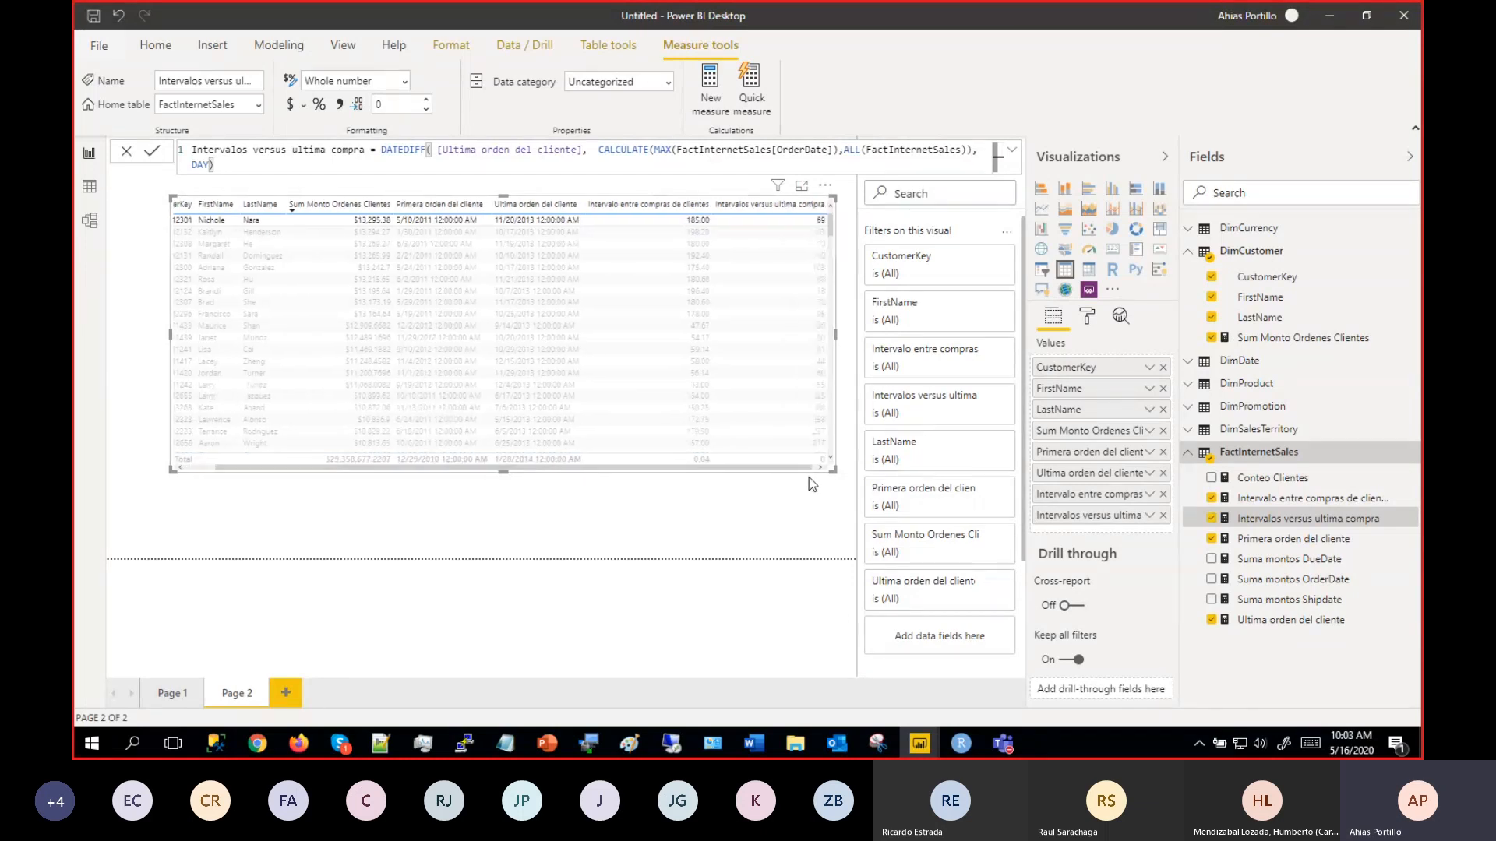
key("Escape")
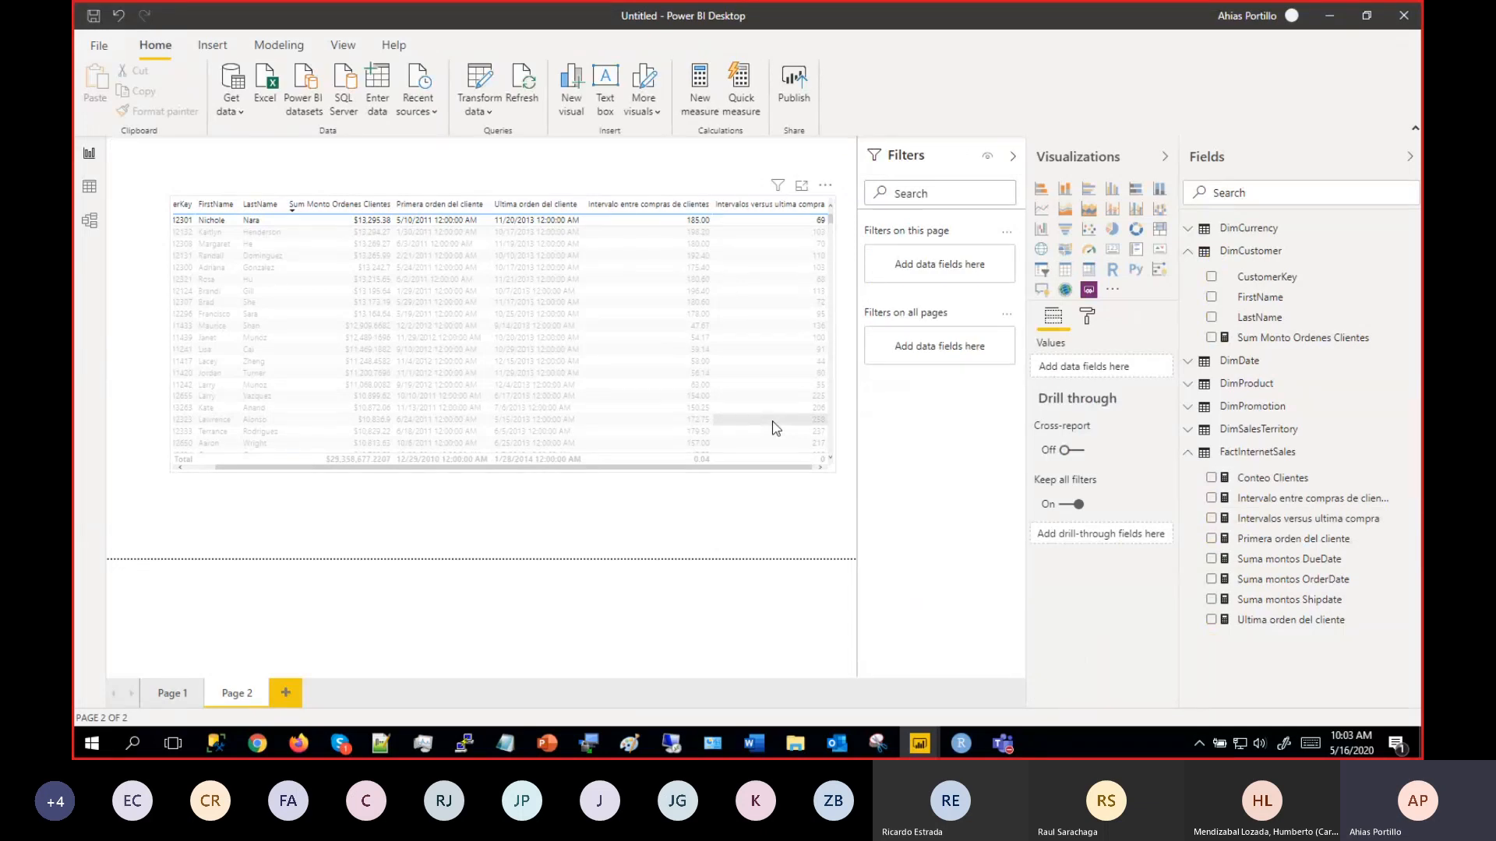
left_click(793, 227)
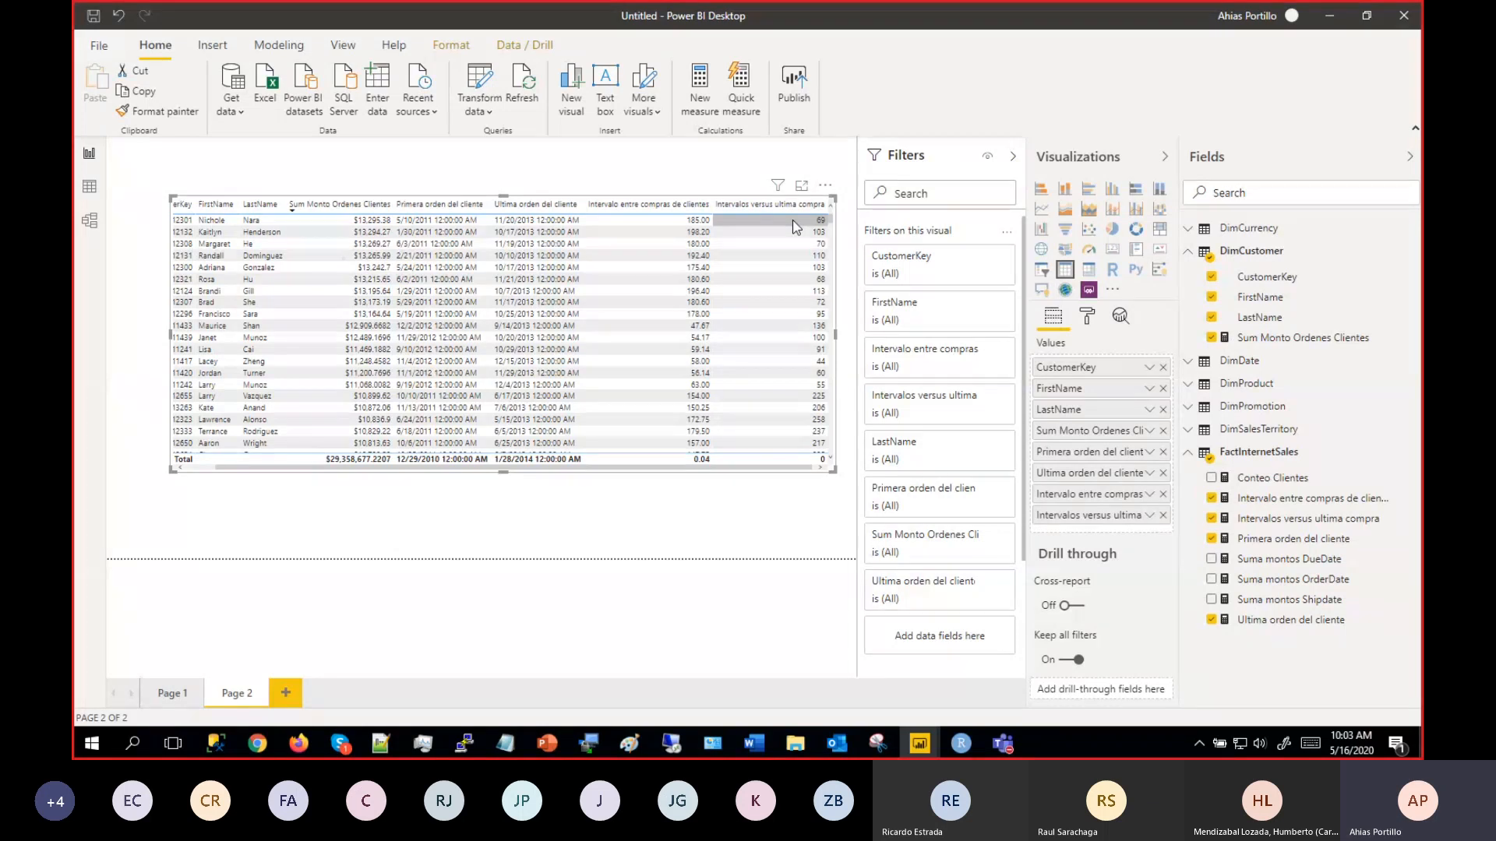
Switch to the PowerPoint presentation and start the slide show from the Preguntas slide.
left_click(559, 745)
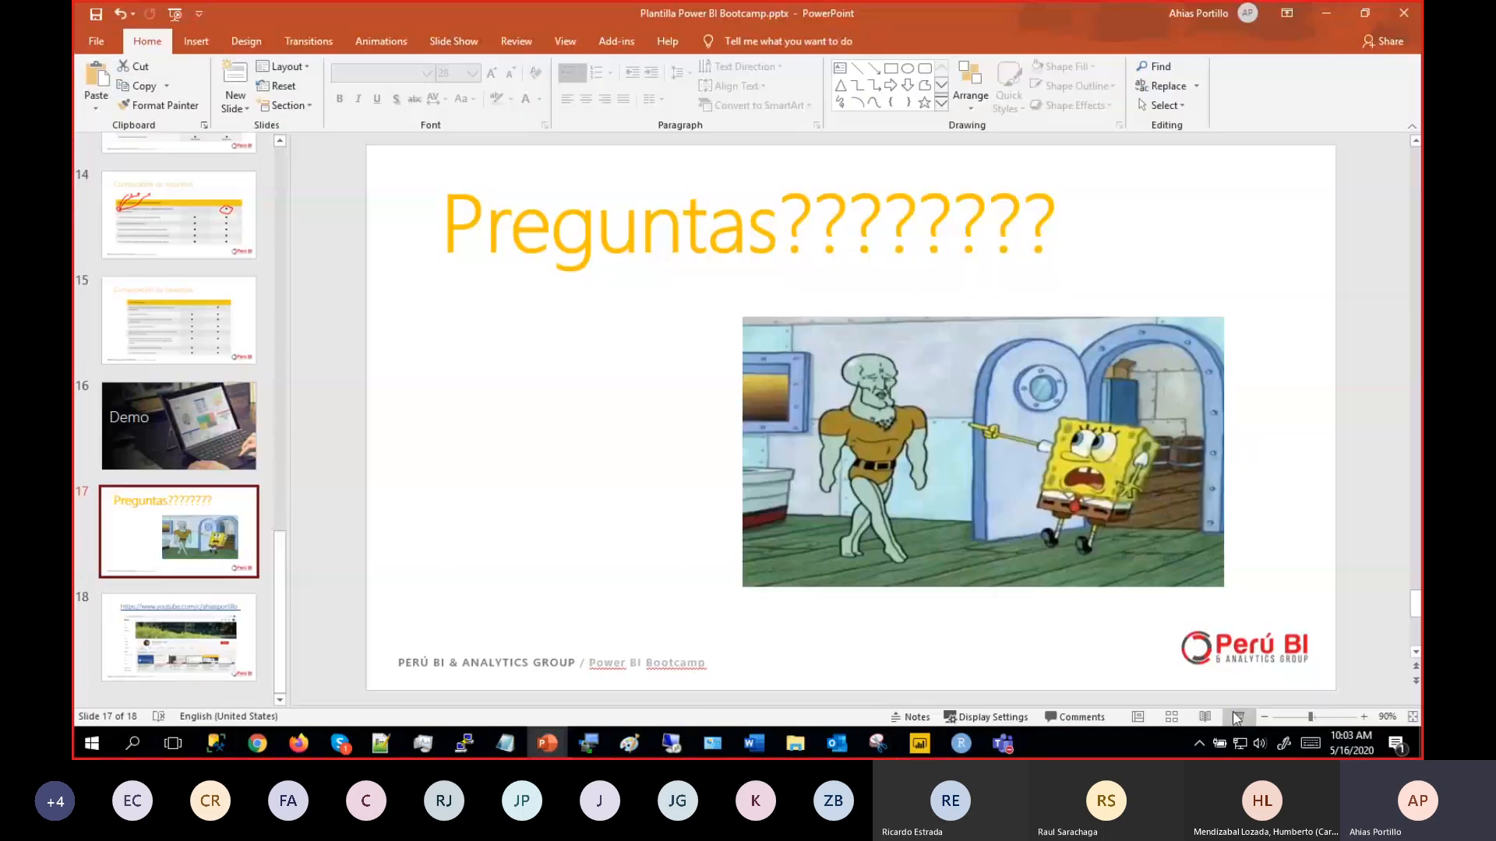
left_click(1238, 717)
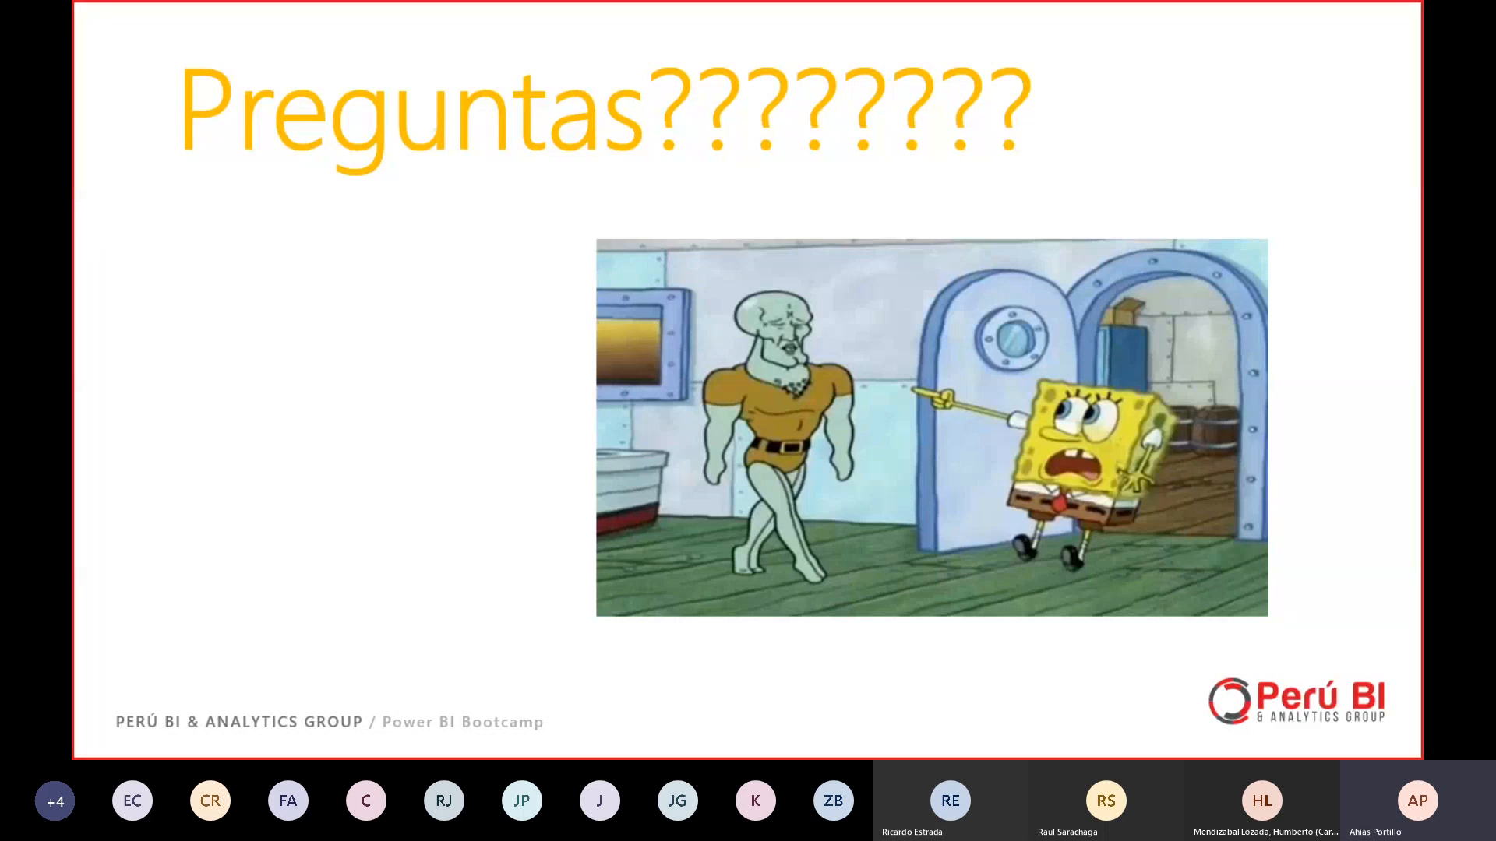